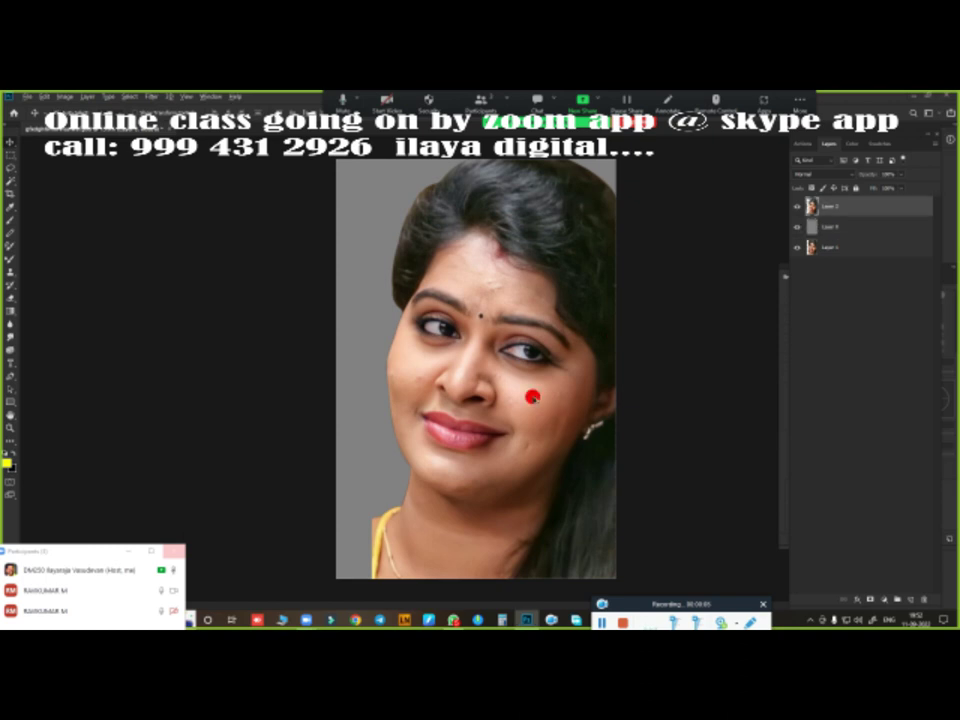
Step: Reduce the portrait's image size, then toggle the top layer's visibility to compare
{"action": "key", "text": "ctrl+alt+i"}
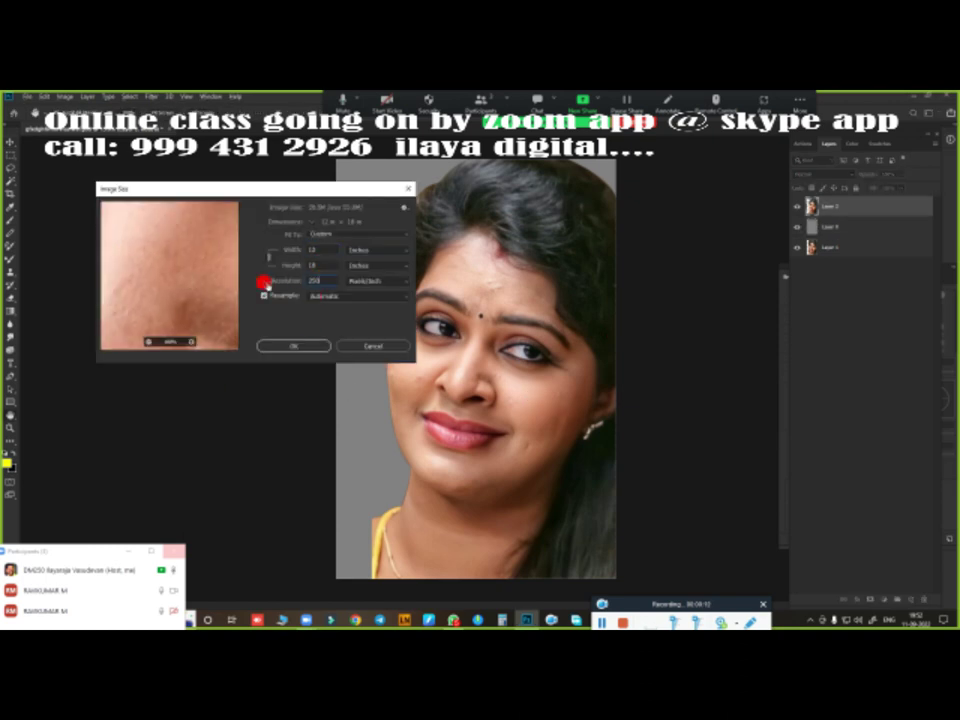
{"action": "left_click", "coordinate": [296, 345]}
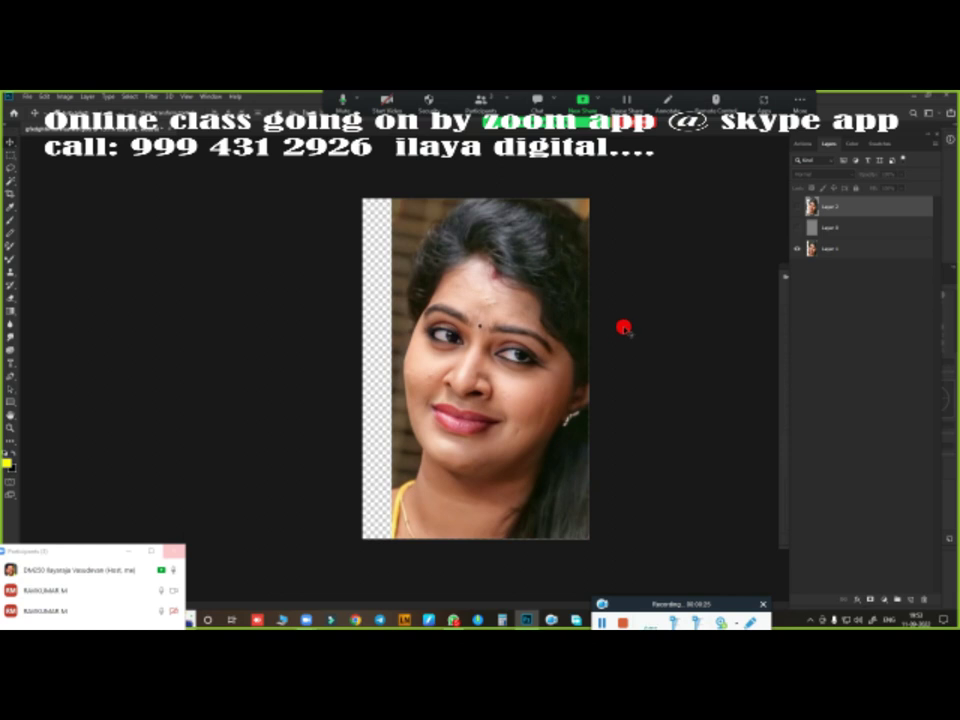
{"action": "left_click", "coordinate": [797, 228]}
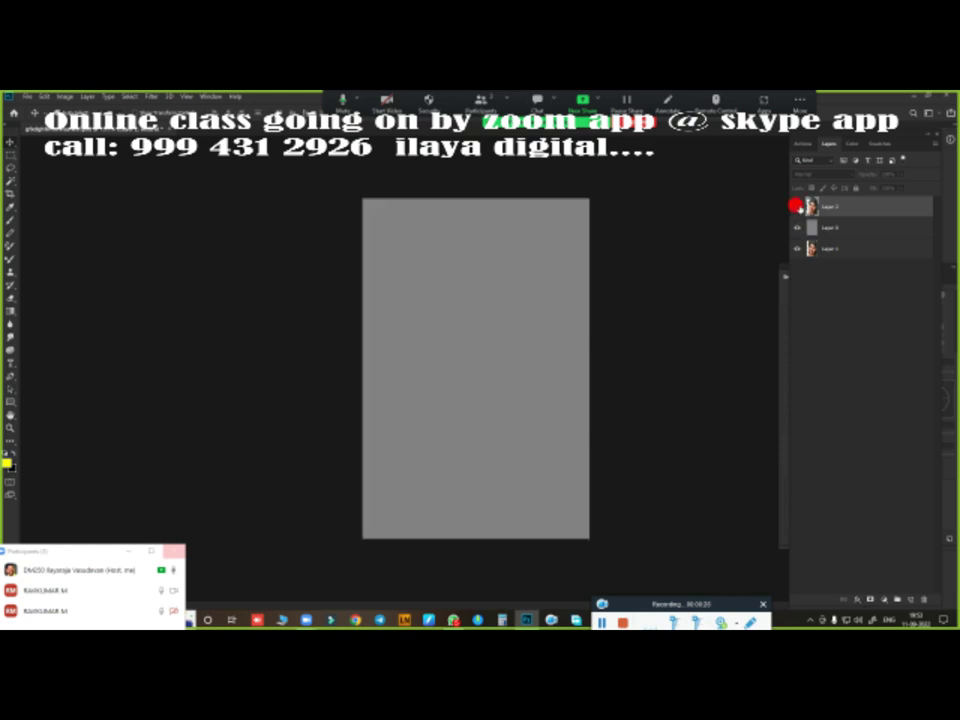
{"action": "left_click", "coordinate": [797, 205]}
{"action": "scroll", "coordinate": [429, 377], "scroll_direction": "up", "scroll_amount": 2}
{"action": "scroll", "coordinate": [474, 349], "scroll_direction": "down", "scroll_amount": 3}
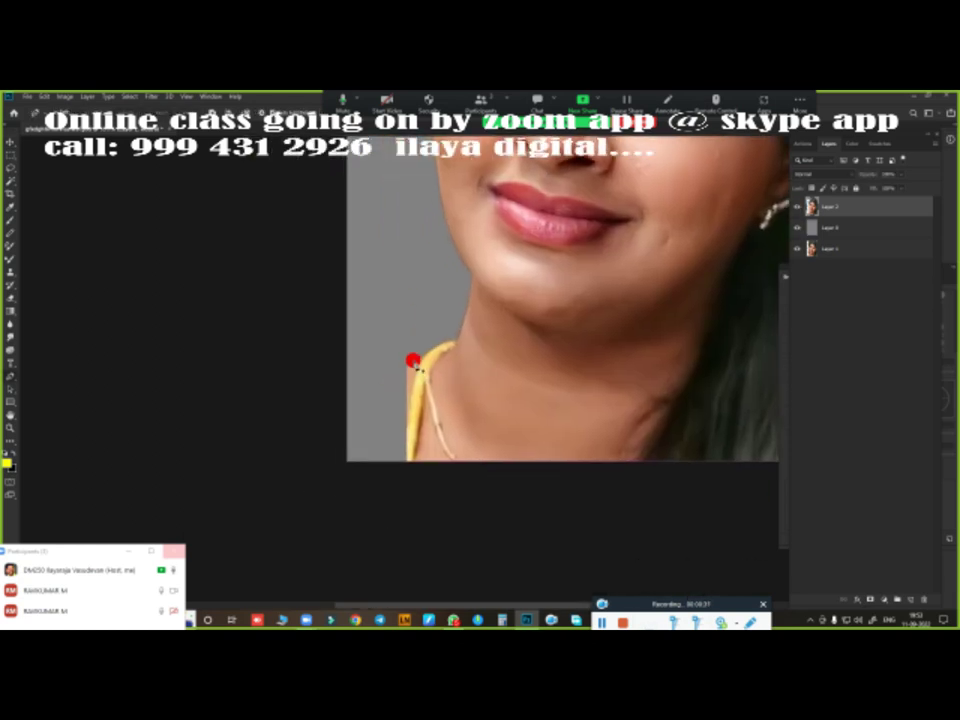
Step: Select the neck and shoulder area and duplicate the top portrait layer
{"action": "mouse_move", "coordinate": [335, 399]}
{"action": "left_mouse_down"}
{"action": "mouse_move", "coordinate": [355, 330]}
{"action": "mouse_move", "coordinate": [356, 484]}
{"action": "mouse_move", "coordinate": [328, 324]}
{"action": "mouse_move", "coordinate": [317, 450]}
{"action": "left_mouse_up"}
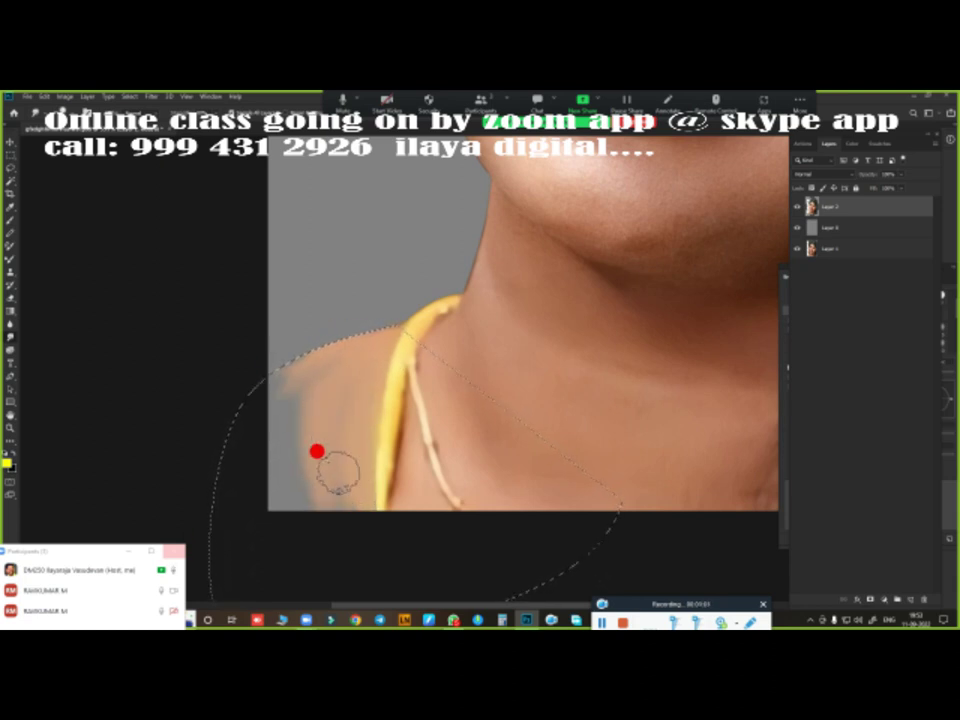
{"action": "scroll", "coordinate": [380, 485], "scroll_direction": "down", "scroll_amount": 5}
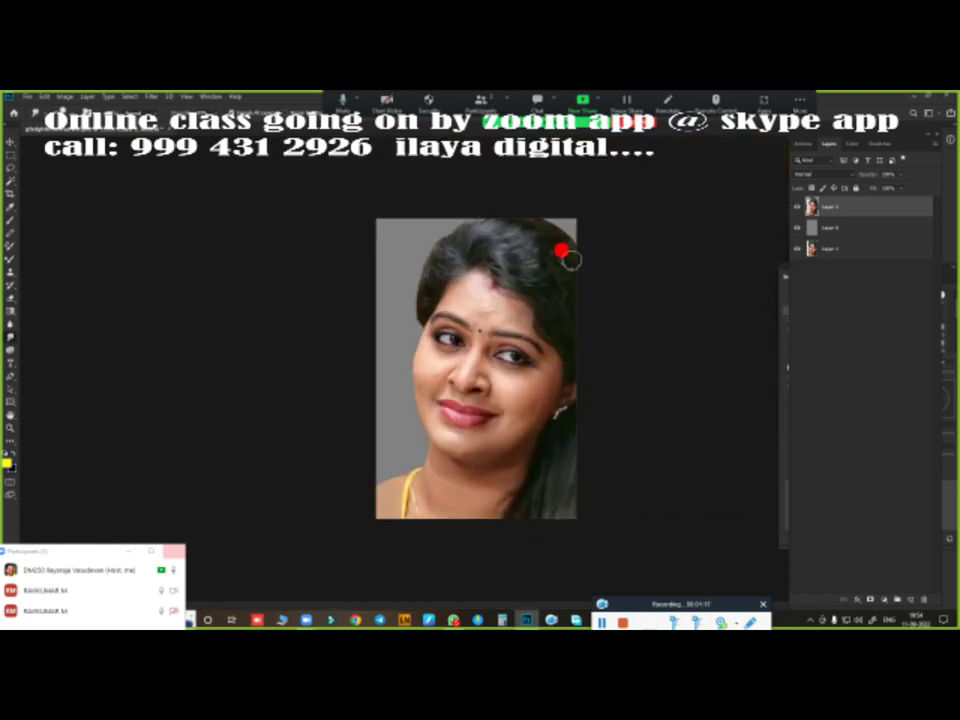
{"action": "scroll", "coordinate": [562, 250], "scroll_direction": "up", "scroll_amount": 5}
{"action": "scroll", "coordinate": [508, 328], "scroll_direction": "up", "scroll_amount": 2}
{"action": "scroll", "coordinate": [222, 252], "scroll_direction": "down", "scroll_amount": 3}
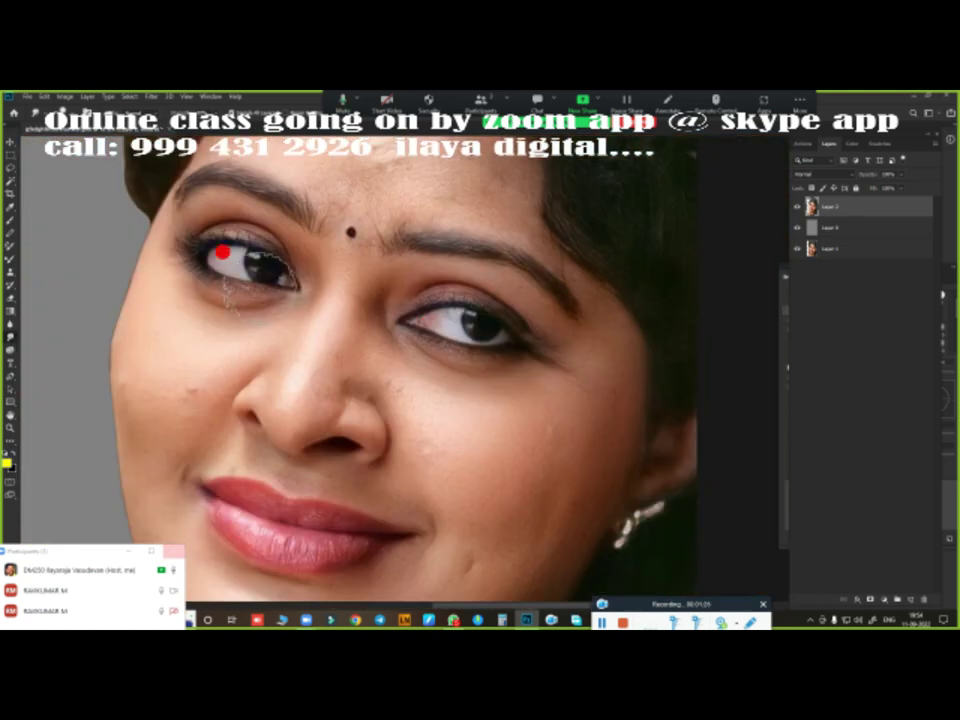
{"action": "scroll", "coordinate": [222, 252], "scroll_direction": "down", "scroll_amount": 2}
{"action": "scroll", "coordinate": [465, 352], "scroll_direction": "up", "scroll_amount": 2}
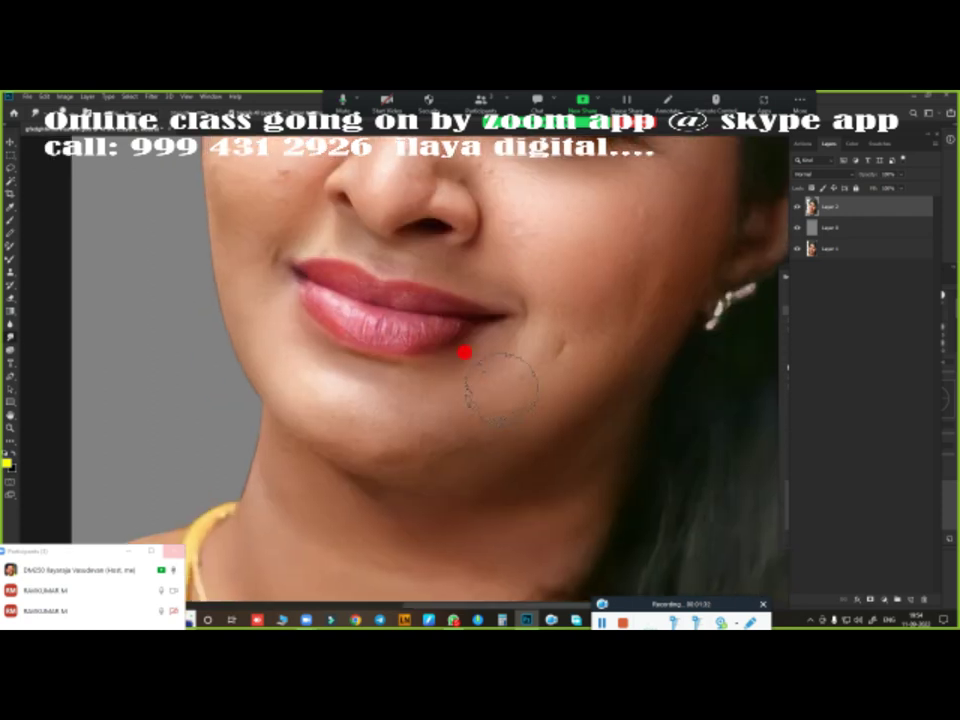
{"action": "scroll", "coordinate": [465, 352], "scroll_direction": "down", "scroll_amount": 1}
{"action": "scroll", "coordinate": [486, 200], "scroll_direction": "down", "scroll_amount": 1}
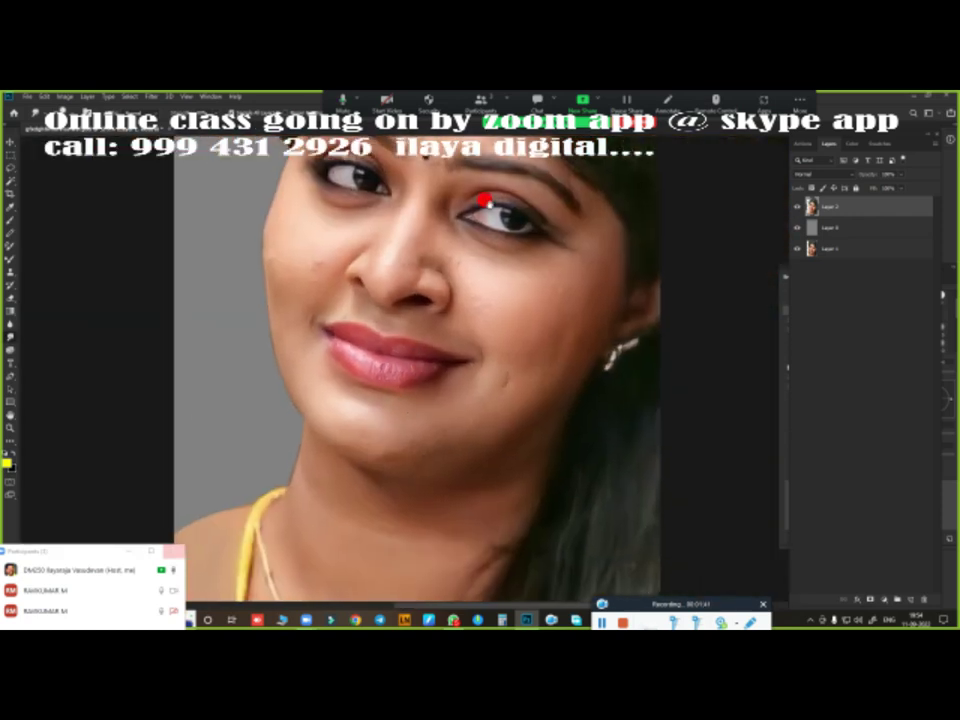
{"action": "scroll", "coordinate": [486, 338], "scroll_direction": "down", "scroll_amount": 2}
{"action": "key", "text": "ctrl+j"}
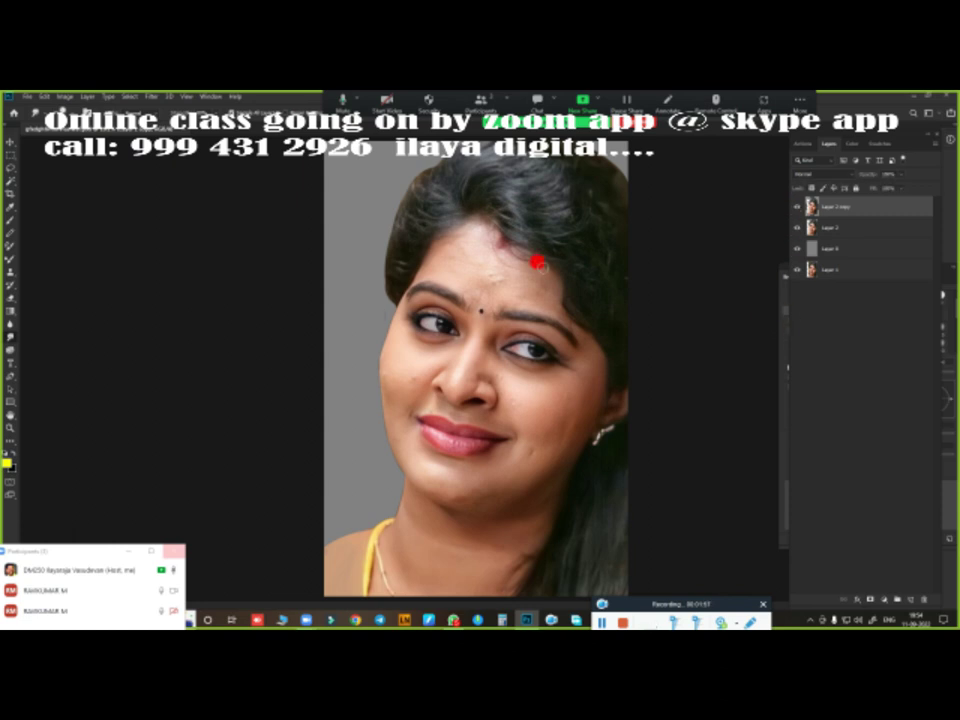
Step: Add a blank layer and merge it down into the duplicate portrait layer
{"action": "scroll", "coordinate": [473, 287], "scroll_direction": "up", "scroll_amount": 2}
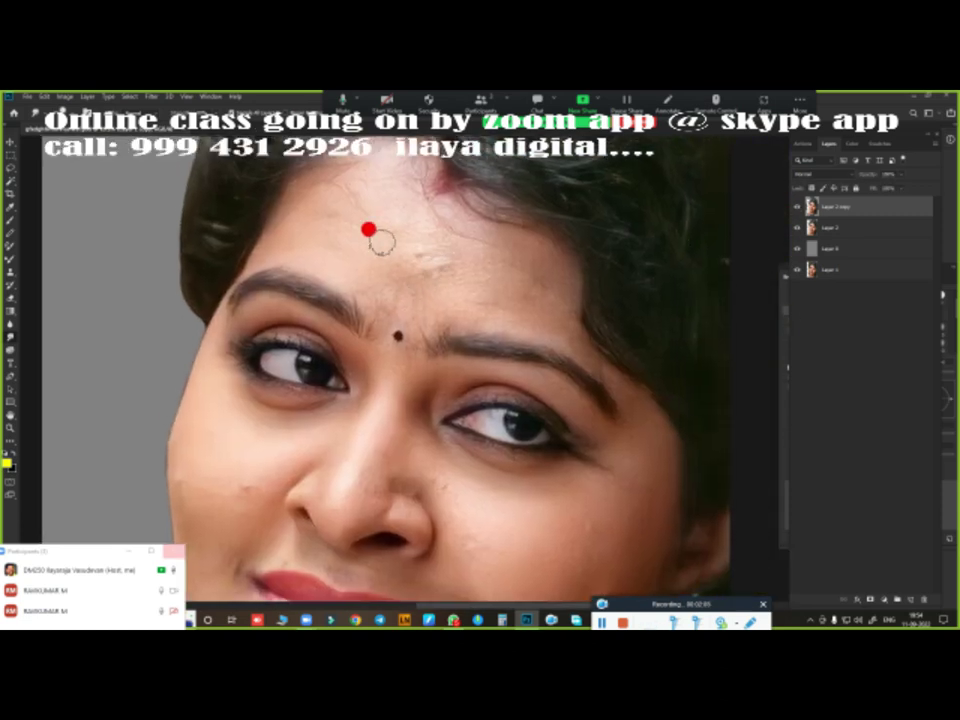
{"action": "left_click", "coordinate": [908, 600]}
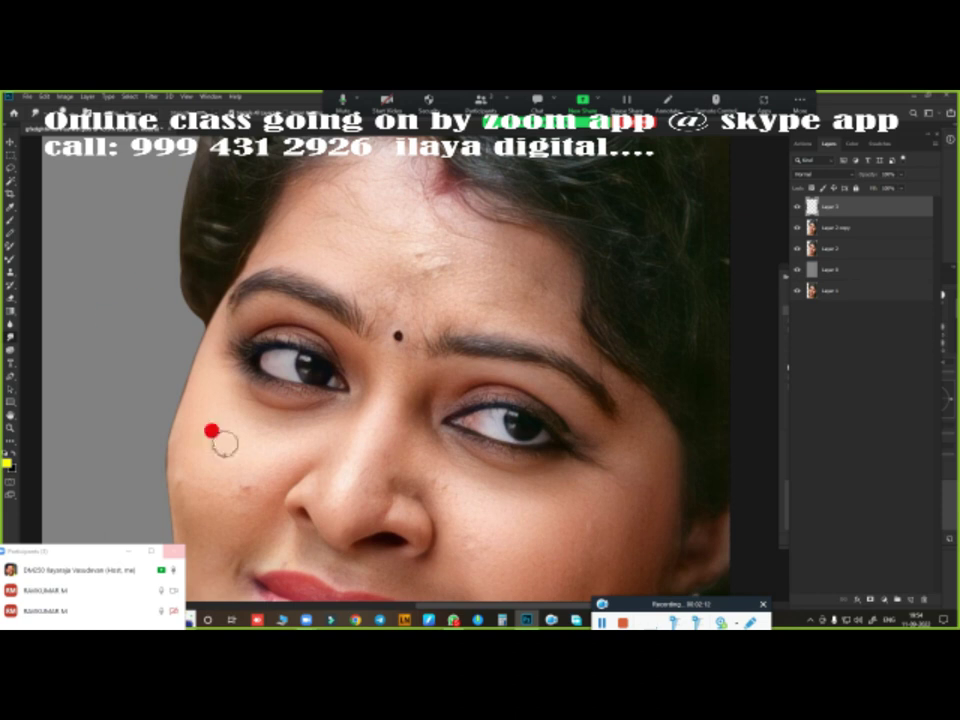
{"action": "scroll", "coordinate": [617, 275], "scroll_direction": "down", "scroll_amount": 2}
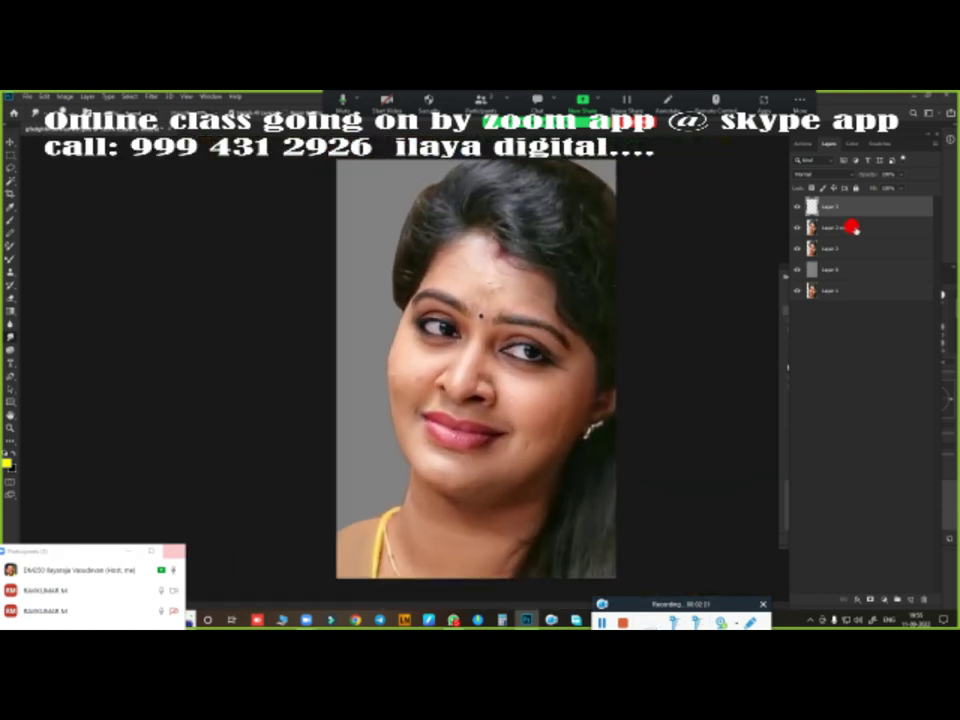
{"action": "key", "text": "ctrl+e"}
Step: Raise the portrait's contrast with Brightness/Contrast, then add a new empty layer
{"action": "key", "text": "alt+i"}
{"action": "key", "text": "a"}
{"action": "key", "text": "b"}
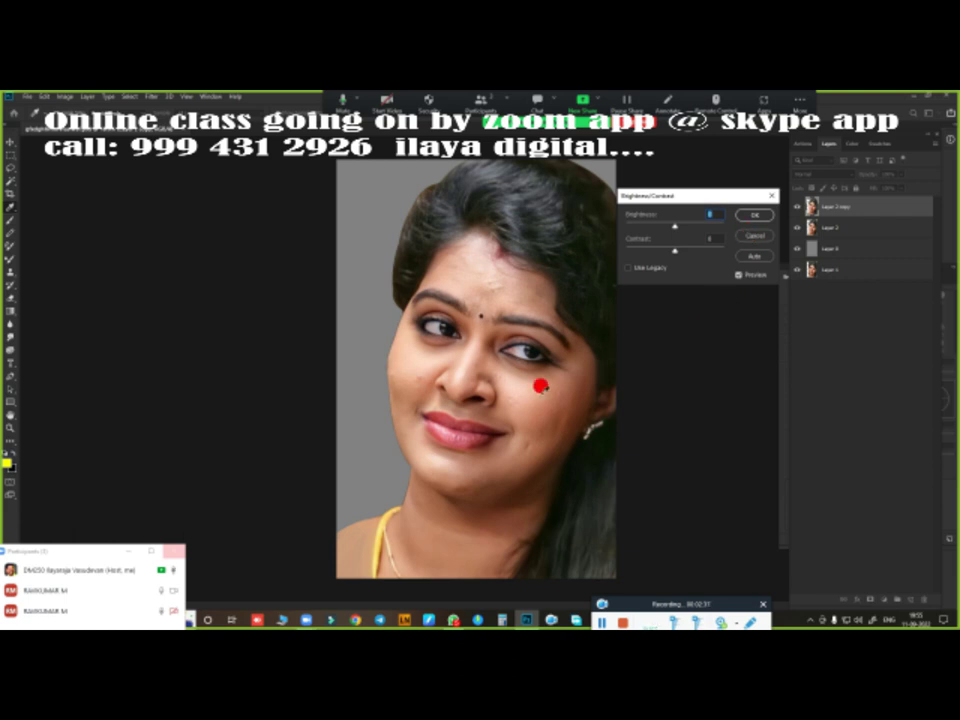
{"action": "left_click_drag", "start_coordinate": [689, 200], "coordinate": [696, 185]}
{"action": "key", "text": "ctrl+plus"}
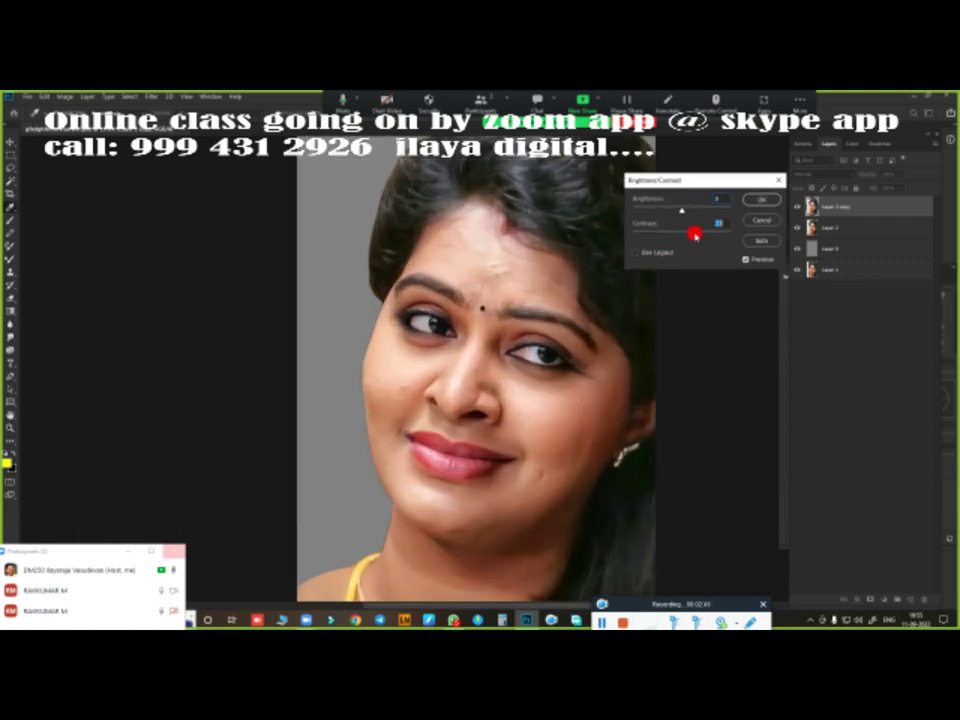
{"action": "left_click_drag", "start_coordinate": [694, 234], "coordinate": [684, 242]}
{"action": "key", "text": "Return"}
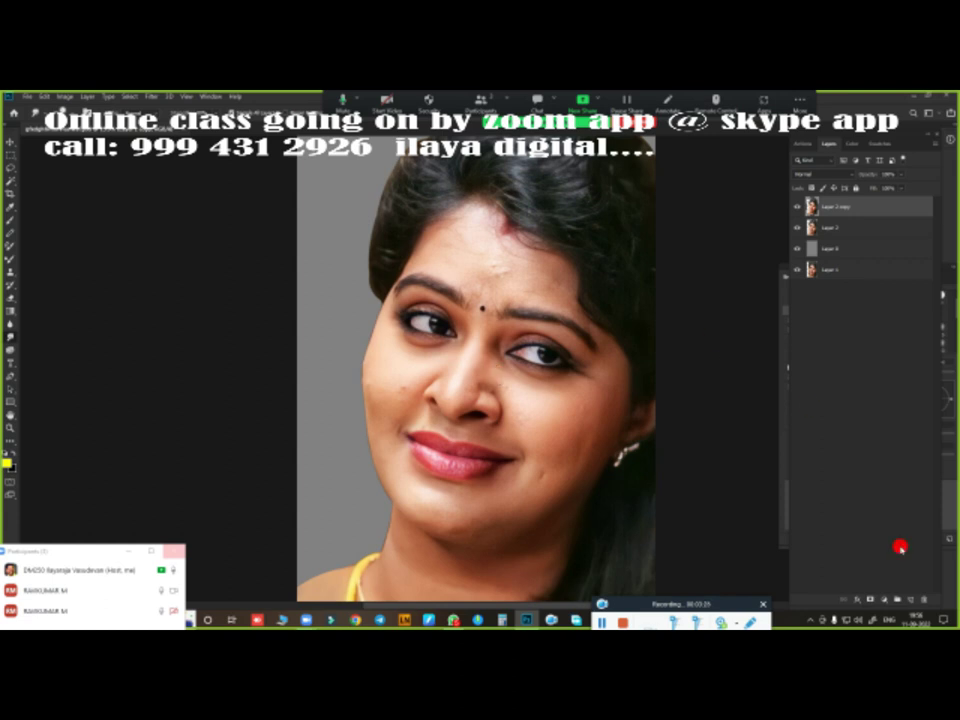
{"action": "key", "text": "ctrl+shift+alt+n"}
Step: Check the brush presets and rotate the canvas to tilt the face slightly
{"action": "scroll", "coordinate": [429, 403], "scroll_direction": "up", "scroll_amount": 1}
{"action": "right_click", "coordinate": [340, 302]}
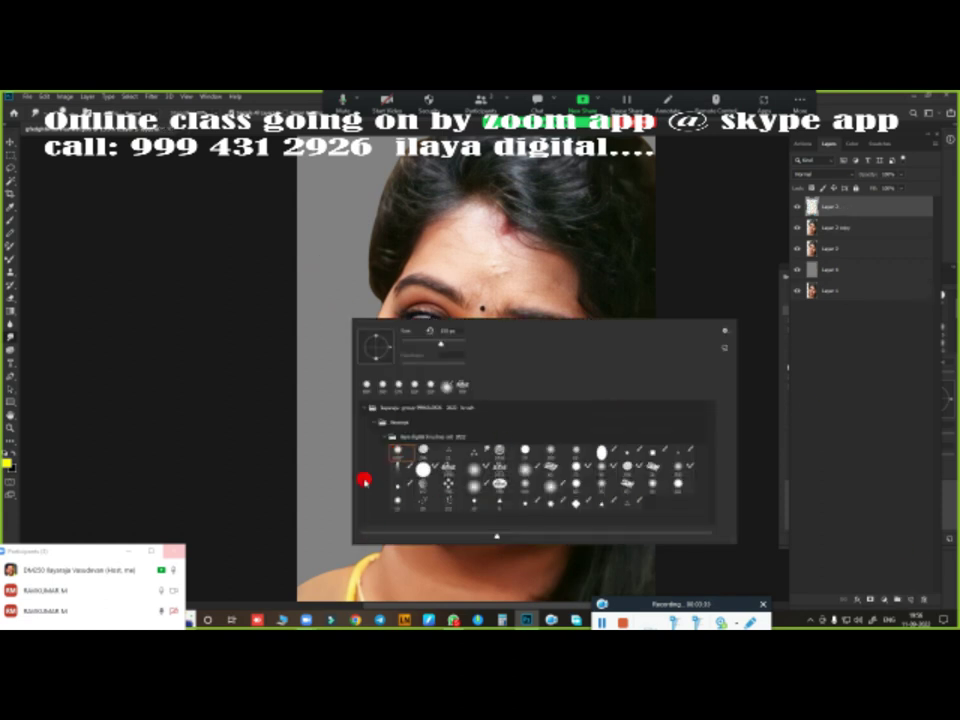
{"action": "key", "text": "Escape"}
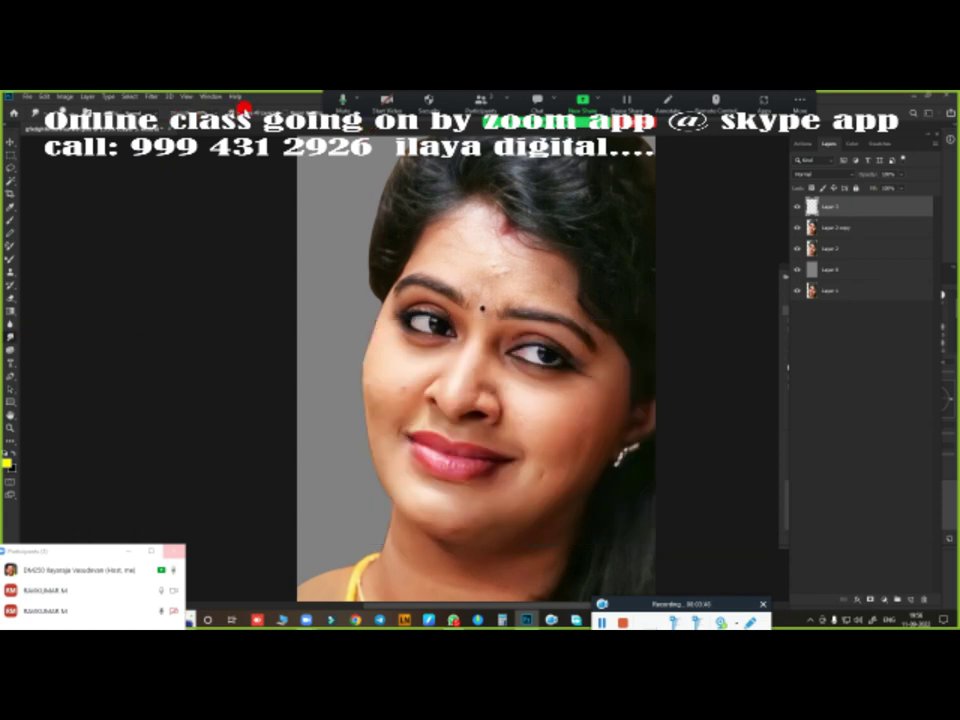
{"action": "key", "text": "r"}
{"action": "mouse_move", "coordinate": [638, 329]}
{"action": "left_mouse_down"}
{"action": "mouse_move", "coordinate": [514, 339]}
{"action": "mouse_move", "coordinate": [360, 452]}
{"action": "mouse_move", "coordinate": [585, 336]}
{"action": "mouse_move", "coordinate": [391, 351]}
{"action": "left_mouse_up"}
Step: Trace a Pen path from beside the nose down to the left lip corner
{"action": "scroll", "coordinate": [391, 351], "scroll_direction": "up", "scroll_amount": 5}
{"action": "scroll", "coordinate": [542, 311], "scroll_direction": "down", "scroll_amount": 3}
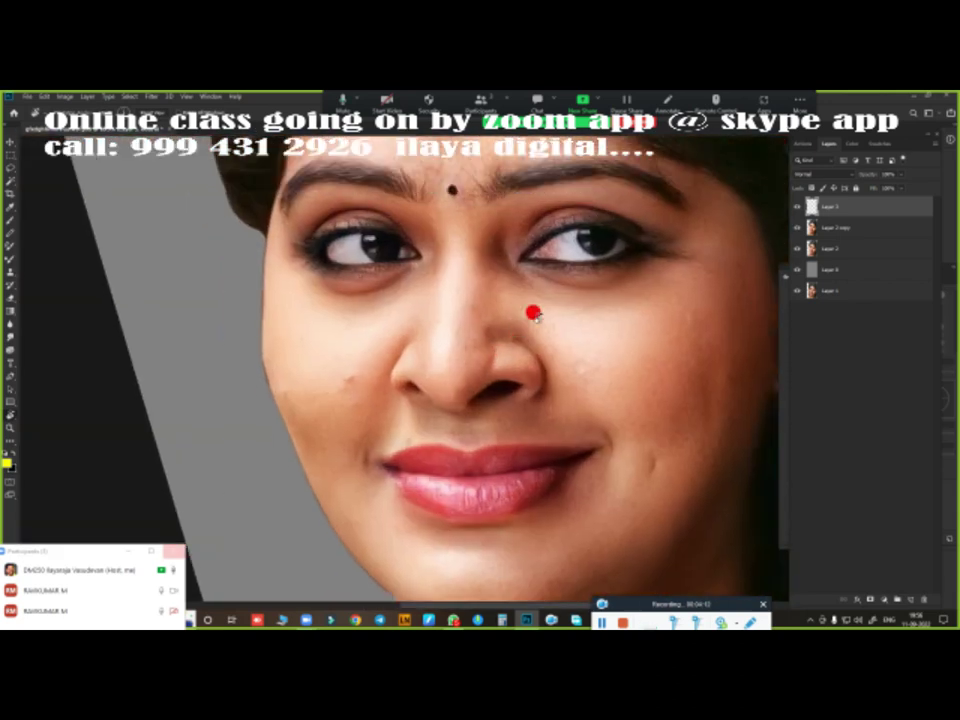
{"action": "scroll", "coordinate": [443, 385], "scroll_direction": "up", "scroll_amount": 3}
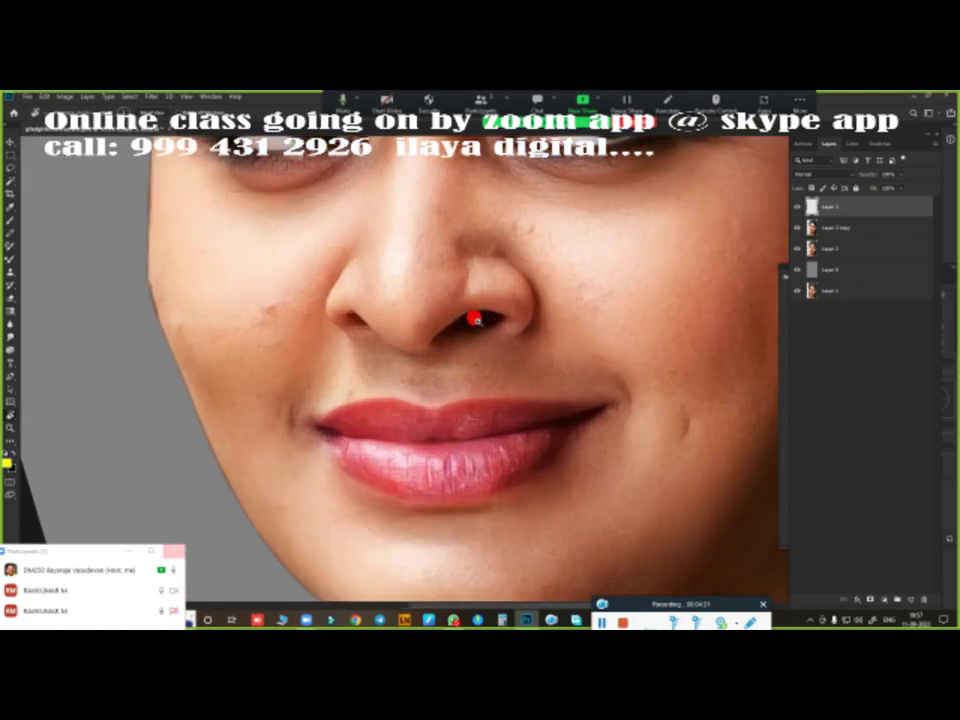
{"action": "scroll", "coordinate": [476, 317], "scroll_direction": "down", "scroll_amount": 2}
{"action": "scroll", "coordinate": [388, 373], "scroll_direction": "up", "scroll_amount": 1}
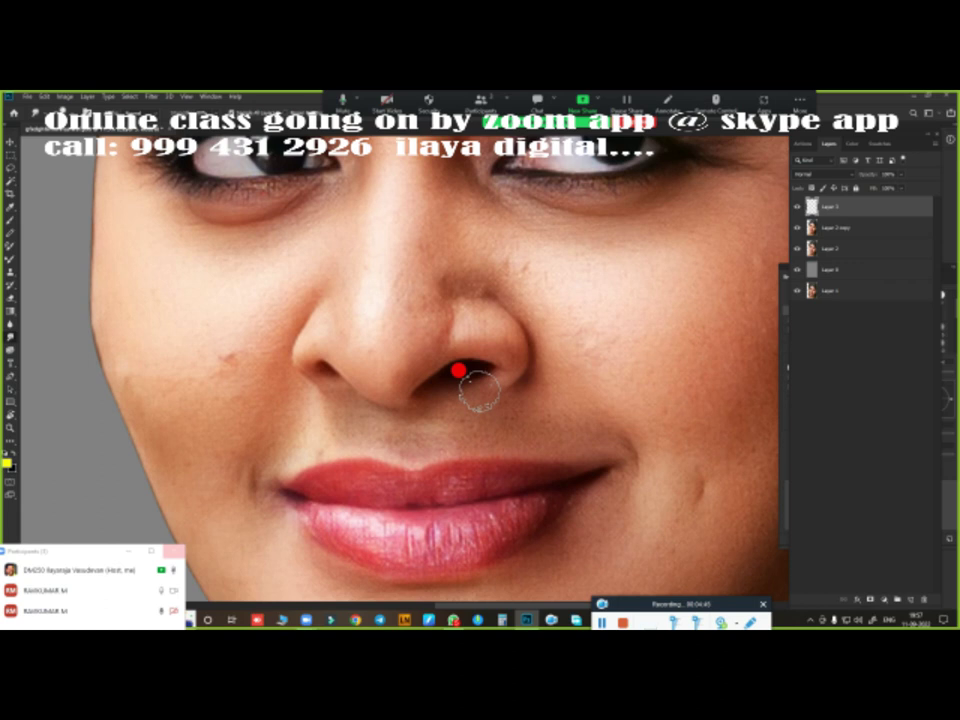
{"action": "scroll", "coordinate": [396, 440], "scroll_direction": "up", "scroll_amount": 1}
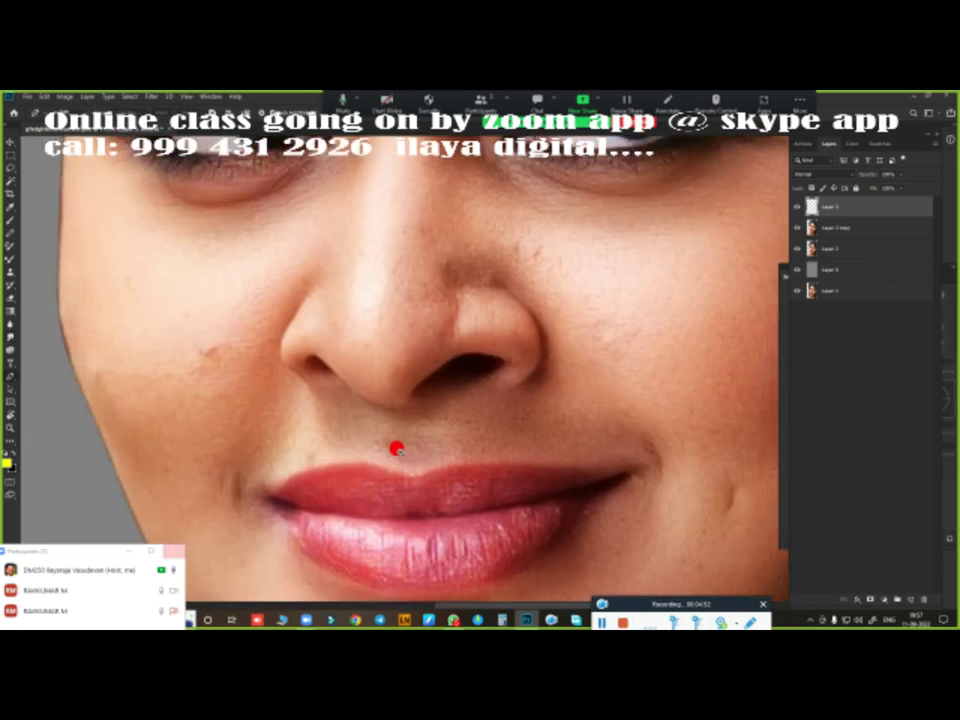
{"action": "scroll", "coordinate": [417, 447], "scroll_direction": "up", "scroll_amount": 2}
{"action": "scroll", "coordinate": [417, 447], "scroll_direction": "down", "scroll_amount": 3}
{"action": "scroll", "coordinate": [403, 368], "scroll_direction": "down", "scroll_amount": 1}
{"action": "scroll", "coordinate": [396, 398], "scroll_direction": "up", "scroll_amount": 3}
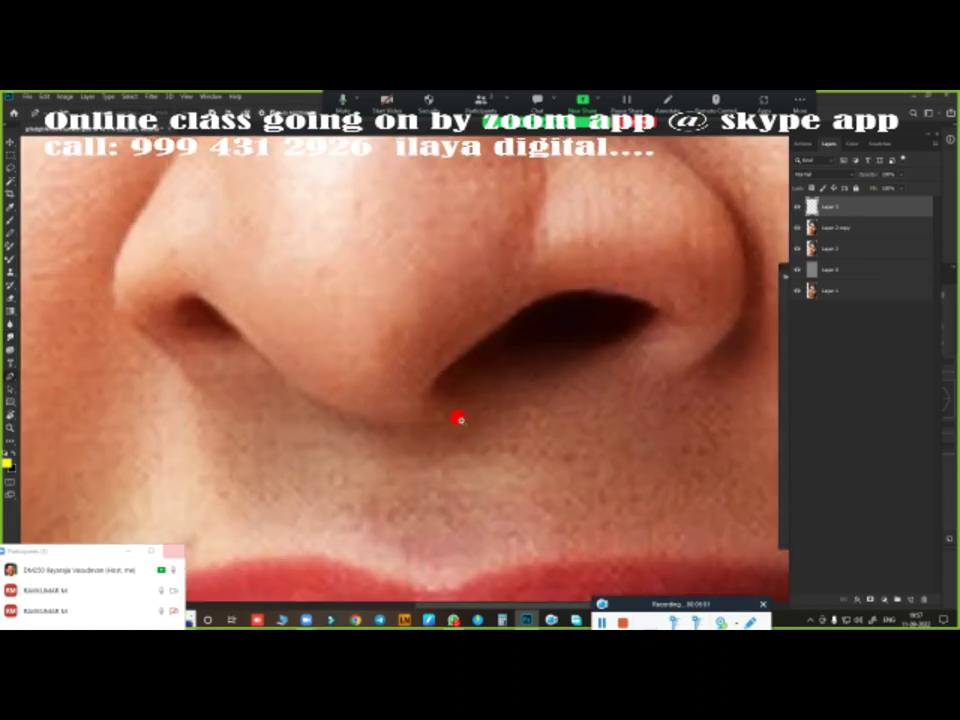
{"action": "scroll", "coordinate": [456, 418], "scroll_direction": "down", "scroll_amount": 1}
{"action": "scroll", "coordinate": [431, 399], "scroll_direction": "down", "scroll_amount": 1}
{"action": "scroll", "coordinate": [452, 356], "scroll_direction": "down", "scroll_amount": 2}
{"action": "scroll", "coordinate": [373, 291], "scroll_direction": "up", "scroll_amount": 3}
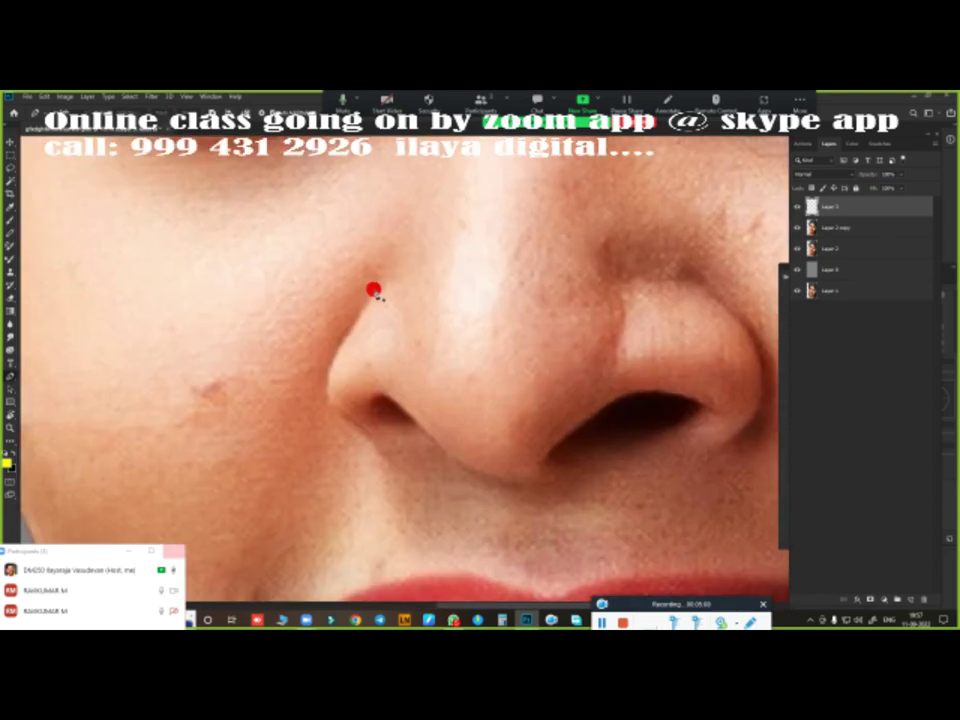
{"action": "scroll", "coordinate": [397, 393], "scroll_direction": "down", "scroll_amount": 3}
{"action": "scroll", "coordinate": [300, 336], "scroll_direction": "up", "scroll_amount": 3}
{"action": "scroll", "coordinate": [351, 343], "scroll_direction": "down", "scroll_amount": 1}
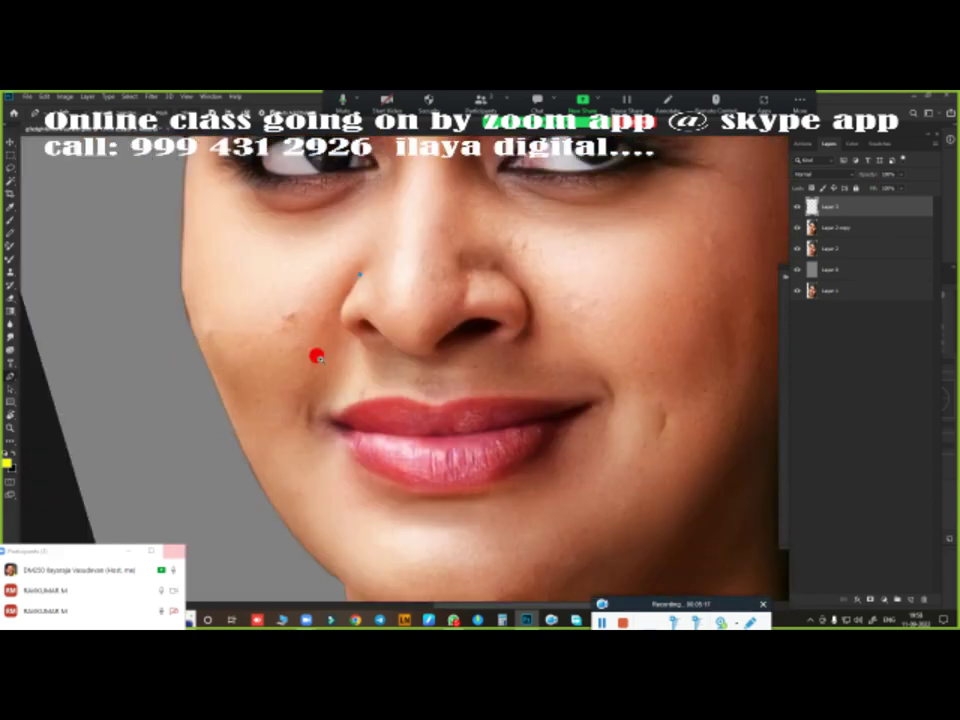
{"action": "scroll", "coordinate": [317, 356], "scroll_direction": "up", "scroll_amount": 1}
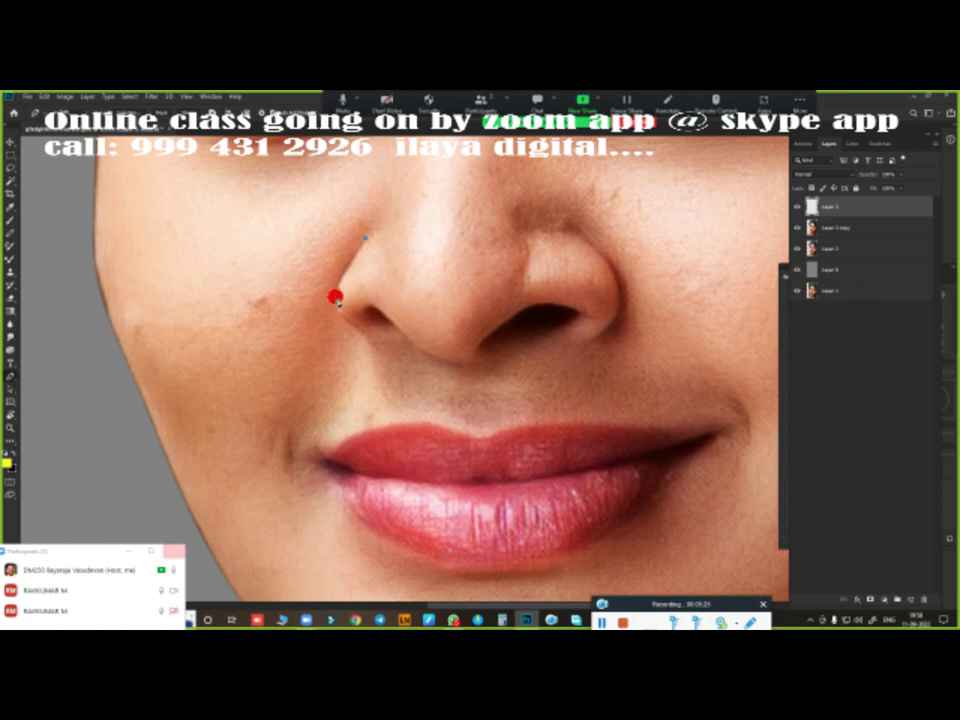
{"action": "scroll", "coordinate": [370, 290], "scroll_direction": "down", "scroll_amount": 1}
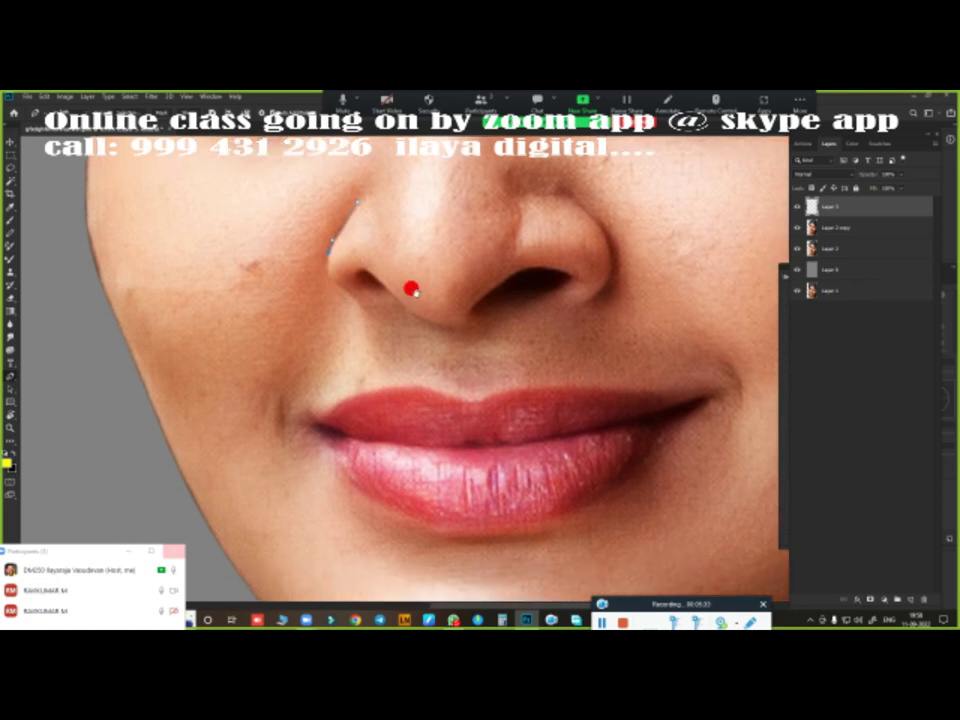
{"action": "scroll", "coordinate": [400, 280], "scroll_direction": "down", "scroll_amount": 1}
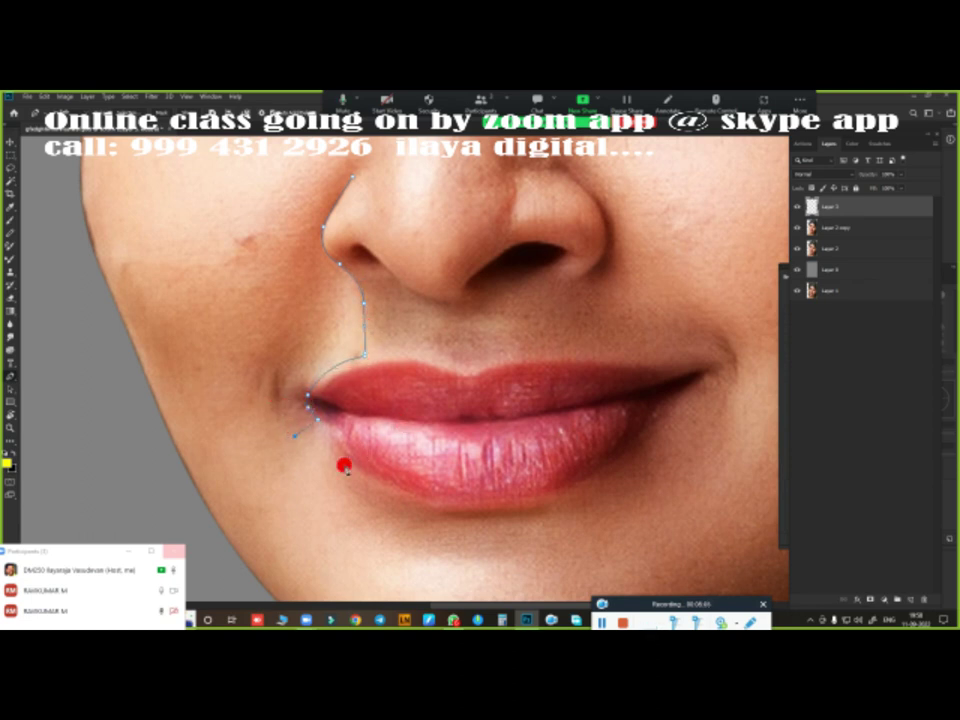
Step: Convert the left nose-fold Pen path into an active selection
{"action": "scroll", "coordinate": [470, 405], "scroll_direction": "down", "scroll_amount": 1}
{"action": "scroll", "coordinate": [362, 430], "scroll_direction": "down", "scroll_amount": 2}
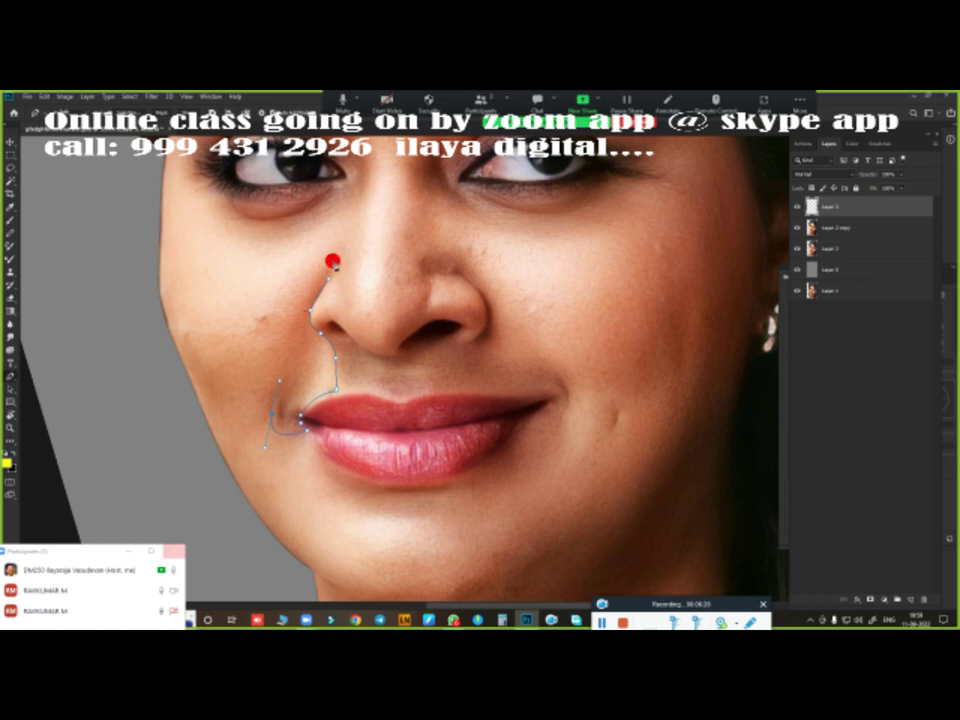
{"action": "key", "text": "Escape"}
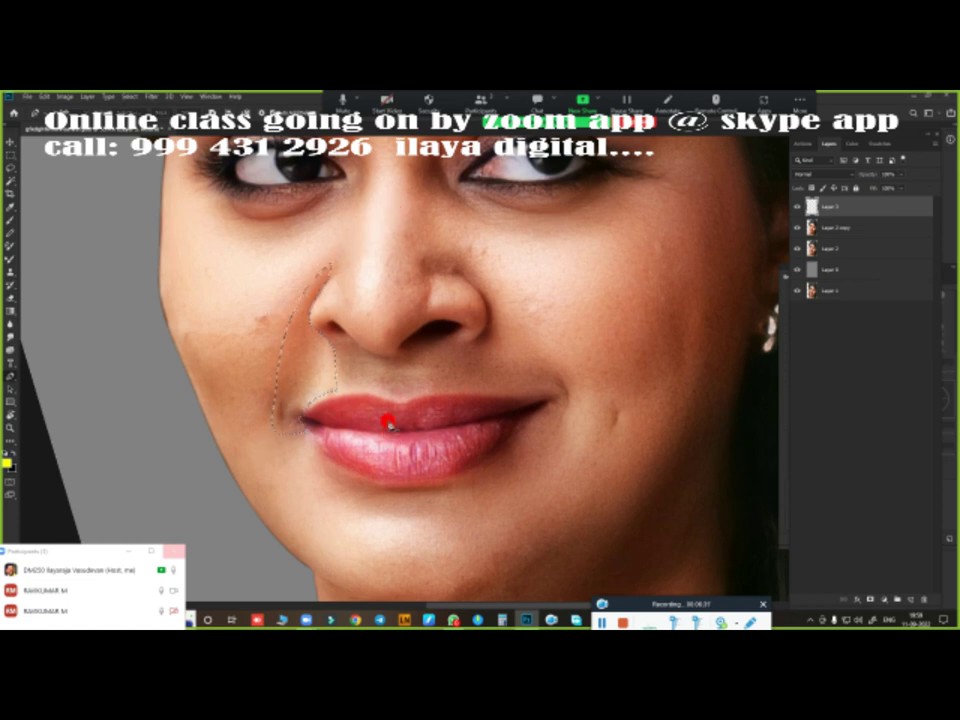
{"action": "scroll", "coordinate": [343, 343], "scroll_direction": "down", "scroll_amount": 2}
{"action": "scroll", "coordinate": [422, 358], "scroll_direction": "up", "scroll_amount": 2}
{"action": "scroll", "coordinate": [456, 345], "scroll_direction": "down", "scroll_amount": 2}
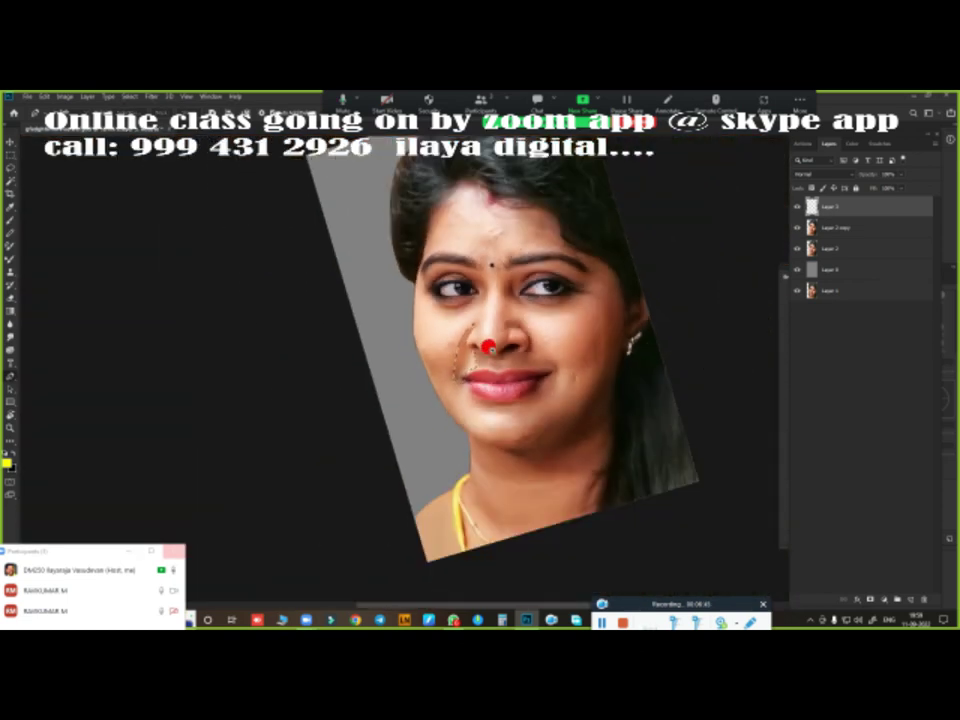
Step: Make the brush much larger and tilt the canvas along the left nose fold
{"action": "scroll", "coordinate": [487, 347], "scroll_direction": "up", "scroll_amount": 3}
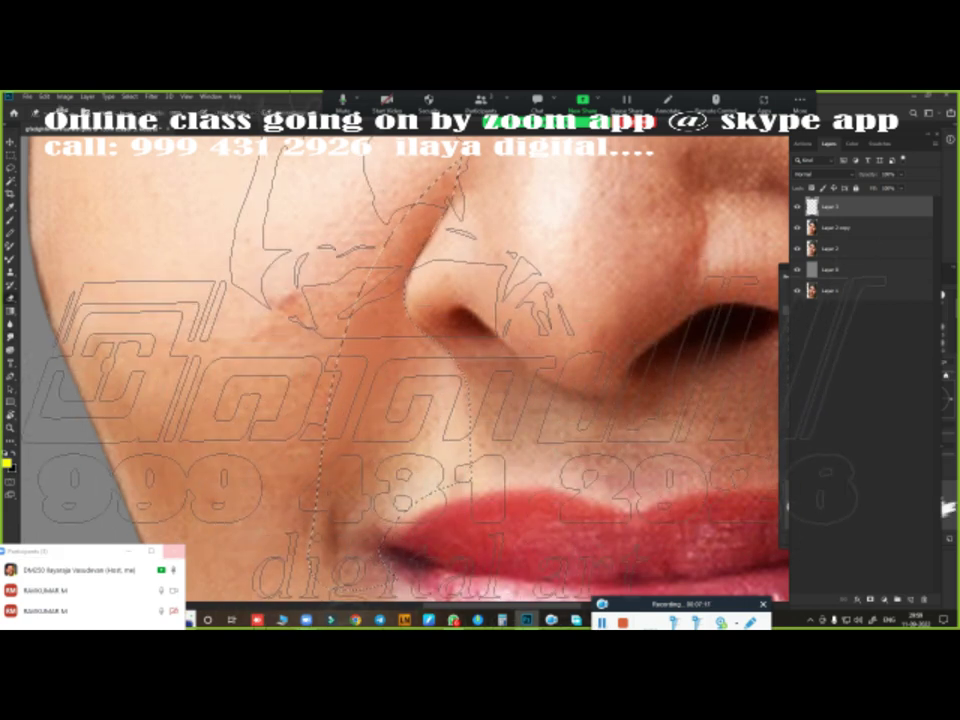
{"action": "right_click", "coordinate": [380, 403]}
{"action": "key", "text": "Return"}
{"action": "scroll", "coordinate": [381, 383], "scroll_direction": "down", "scroll_amount": 3}
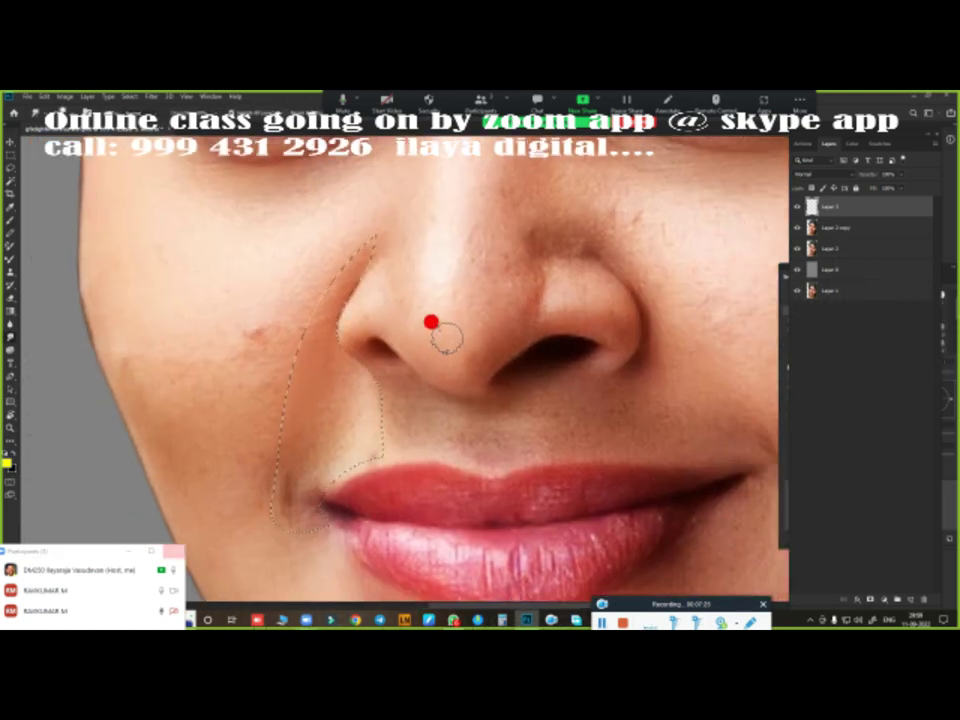
{"action": "left_click_drag", "start_coordinate": [437, 332], "coordinate": [262, 255]}
{"action": "scroll", "coordinate": [262, 255], "scroll_direction": "up", "scroll_amount": 2}
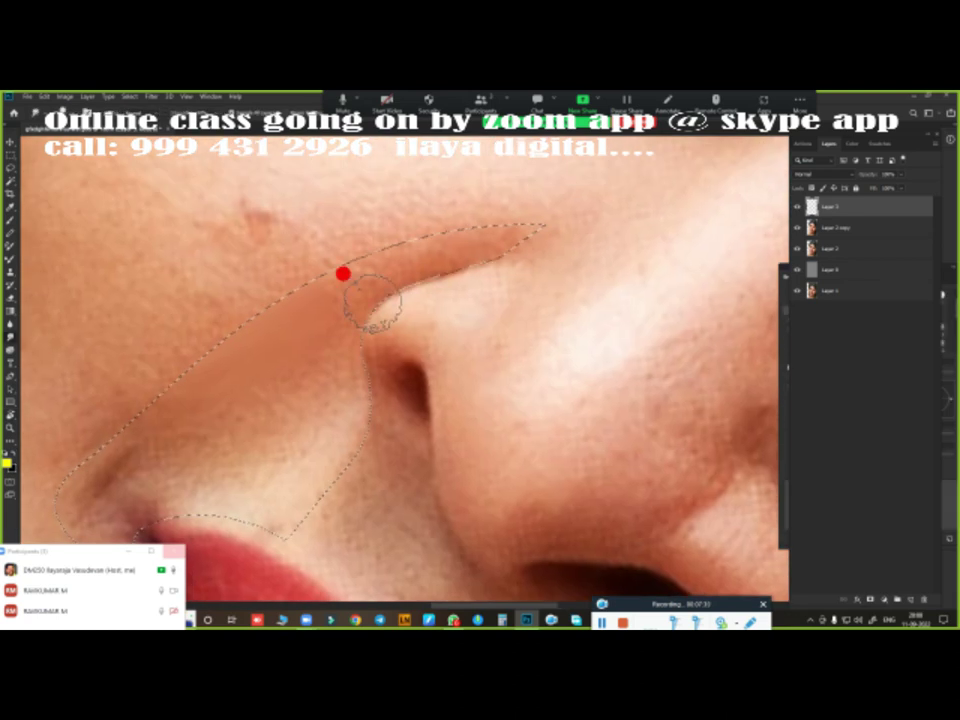
Step: Paint over the nose crease to smooth and blend the skin beside the nose
{"action": "left_click_drag", "start_coordinate": [347, 251], "coordinate": [537, 186]}
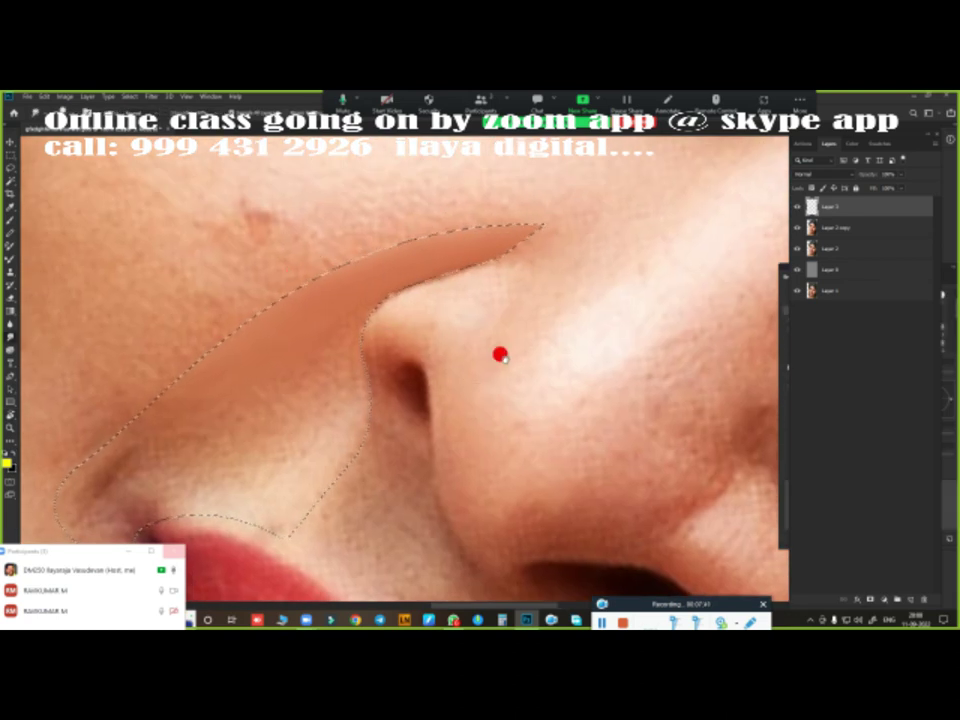
{"action": "scroll", "coordinate": [499, 354], "scroll_direction": "down", "scroll_amount": 3}
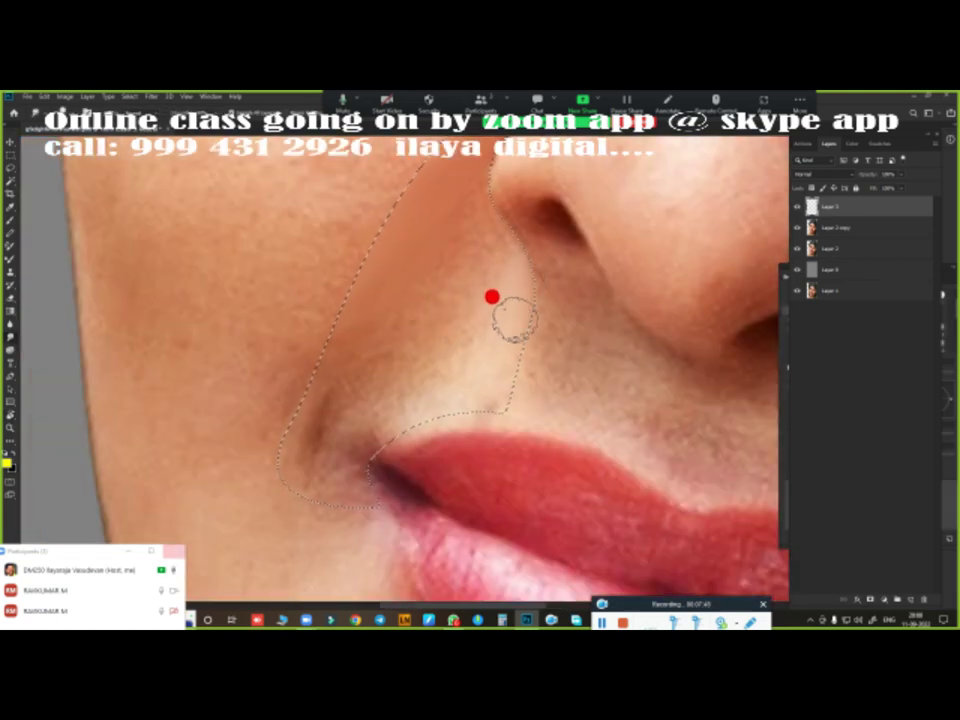
{"action": "left_click_drag", "start_coordinate": [480, 286], "coordinate": [435, 372]}
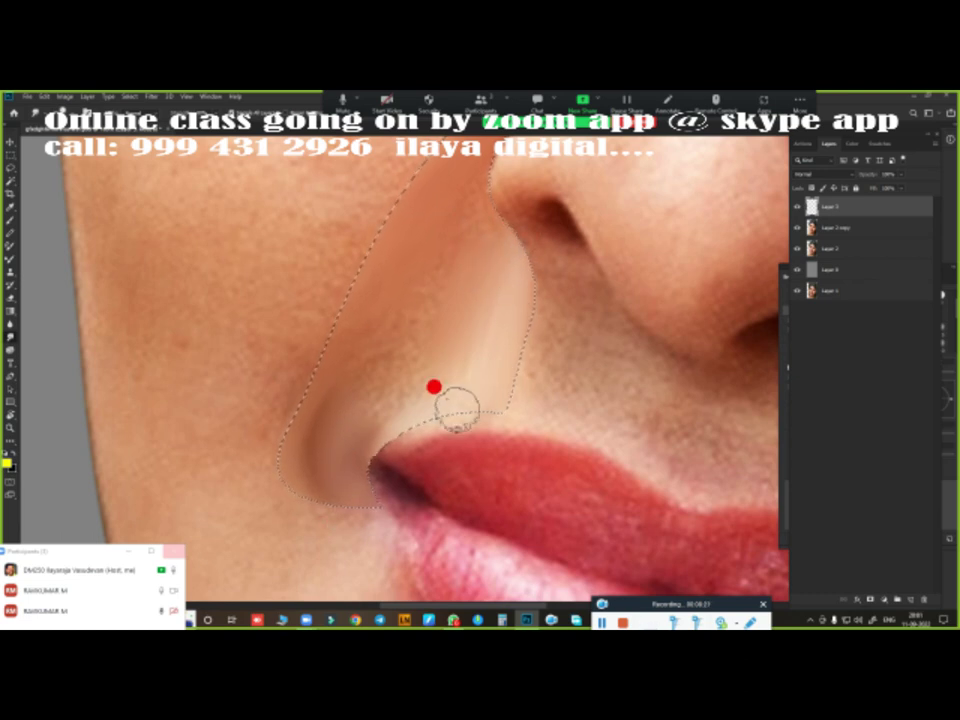
{"action": "mouse_move", "coordinate": [457, 409]}
{"action": "left_mouse_down"}
{"action": "mouse_move", "coordinate": [473, 246]}
{"action": "mouse_move", "coordinate": [396, 221]}
{"action": "mouse_move", "coordinate": [418, 364]}
{"action": "mouse_move", "coordinate": [376, 378]}
{"action": "mouse_move", "coordinate": [480, 315]}
{"action": "mouse_move", "coordinate": [471, 332]}
{"action": "mouse_move", "coordinate": [536, 321]}
{"action": "mouse_move", "coordinate": [447, 328]}
{"action": "left_mouse_up"}
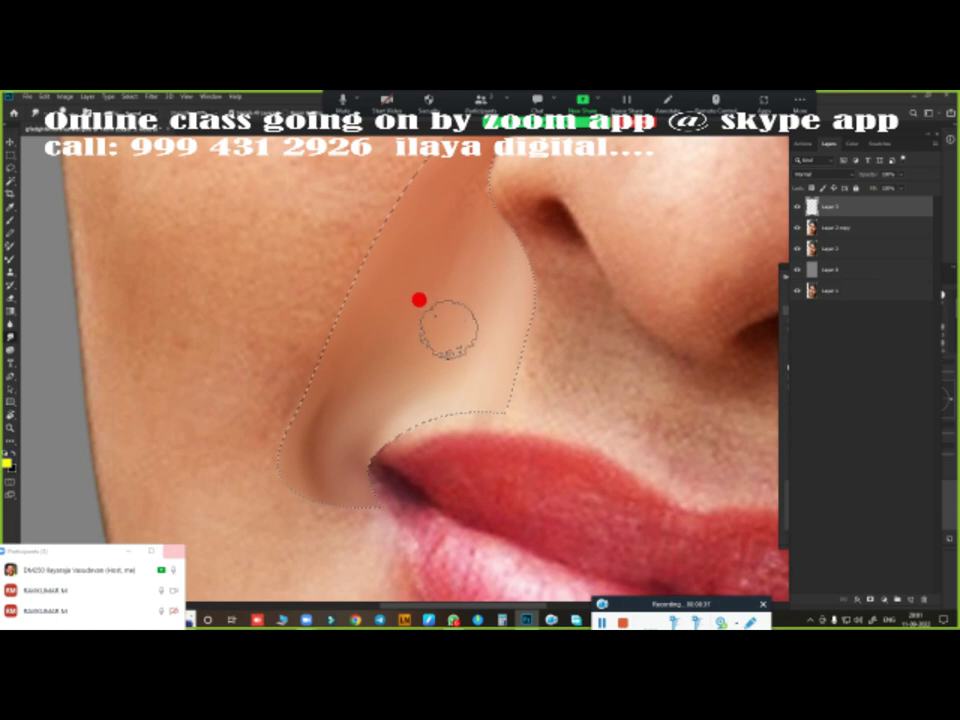
{"action": "scroll", "coordinate": [390, 312], "scroll_direction": "down", "scroll_amount": 1}
{"action": "scroll", "coordinate": [440, 350], "scroll_direction": "down", "scroll_amount": 1}
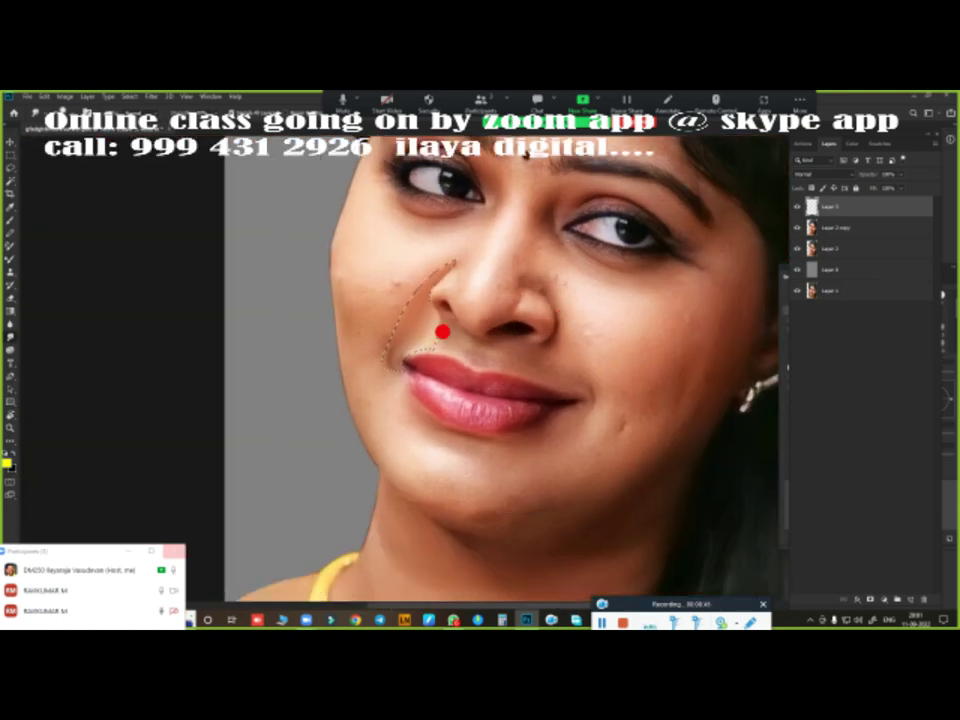
{"action": "scroll", "coordinate": [439, 332], "scroll_direction": "up", "scroll_amount": 2}
{"action": "scroll", "coordinate": [469, 349], "scroll_direction": "up", "scroll_amount": 1}
{"action": "scroll", "coordinate": [517, 375], "scroll_direction": "down", "scroll_amount": 3}
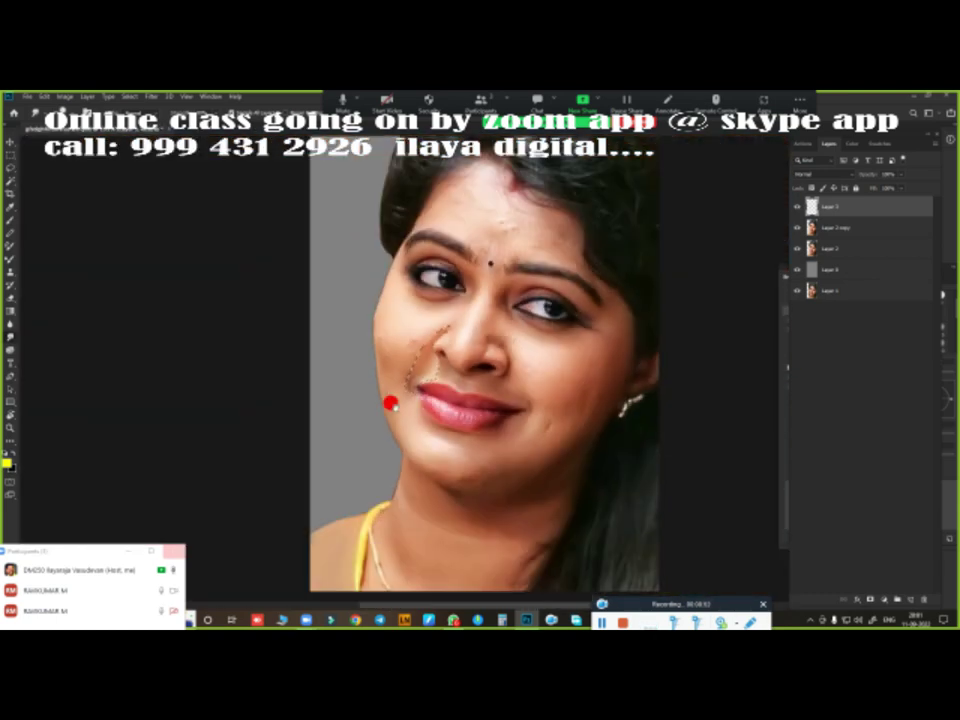
{"action": "scroll", "coordinate": [388, 401], "scroll_direction": "up", "scroll_amount": 3}
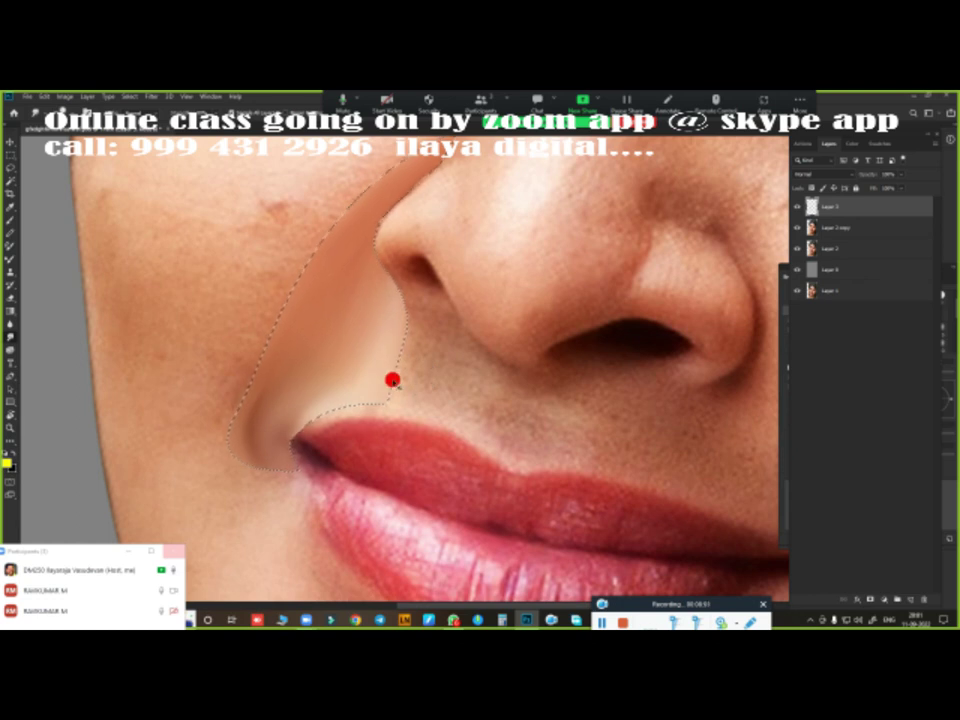
{"action": "scroll", "coordinate": [424, 343], "scroll_direction": "up", "scroll_amount": 2}
{"action": "left_click_drag", "start_coordinate": [424, 343], "coordinate": [415, 309]}
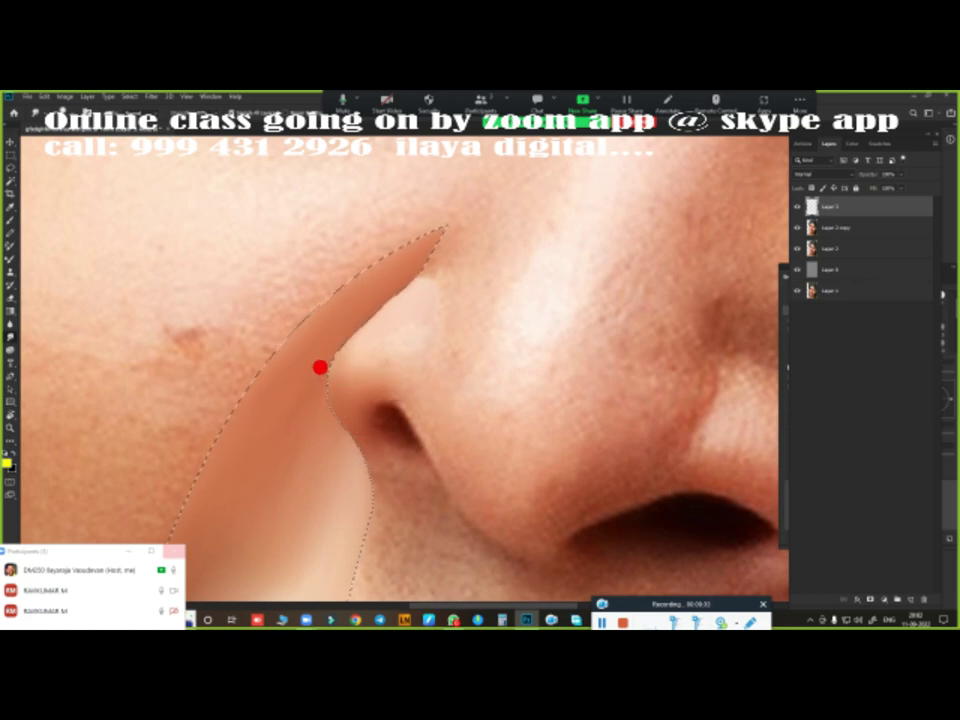
{"action": "mouse_move", "coordinate": [367, 366]}
{"action": "left_mouse_down"}
{"action": "mouse_move", "coordinate": [422, 336]}
{"action": "mouse_move", "coordinate": [415, 375]}
{"action": "left_mouse_up"}
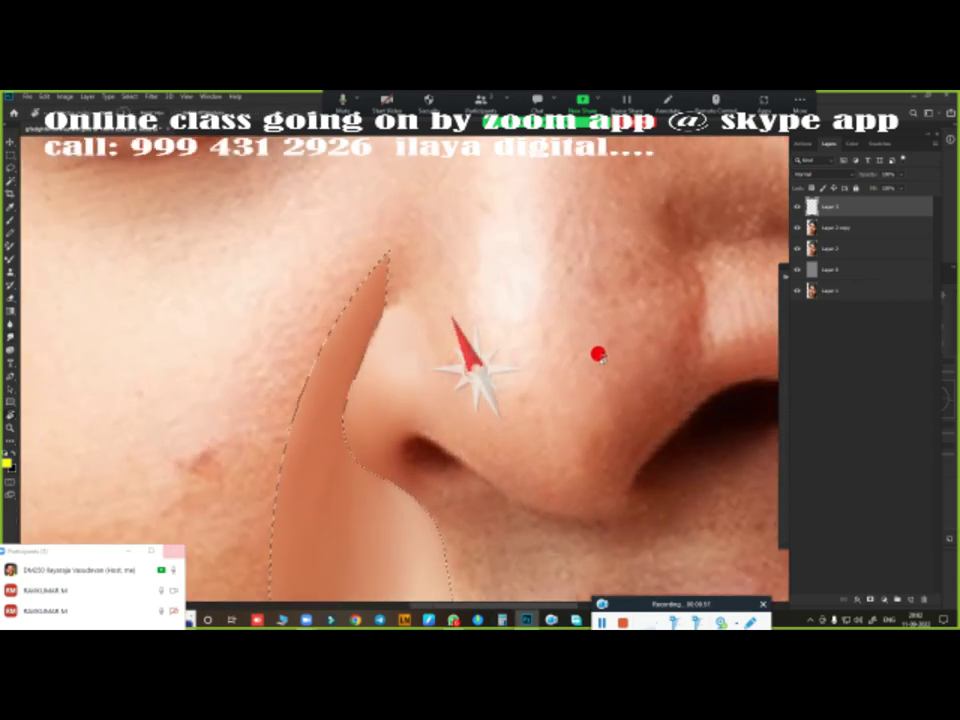
Step: Smooth the left nose edge and soften the shading at the lip corner
{"action": "scroll", "coordinate": [405, 343], "scroll_direction": "down", "scroll_amount": 5}
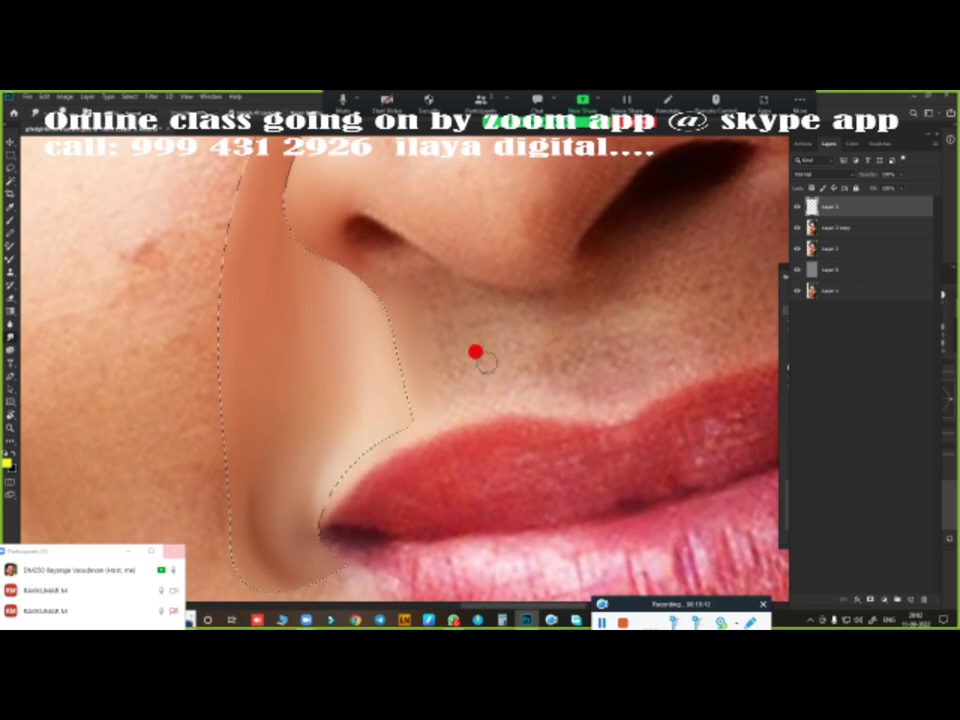
{"action": "scroll", "coordinate": [482, 386], "scroll_direction": "down", "scroll_amount": 1}
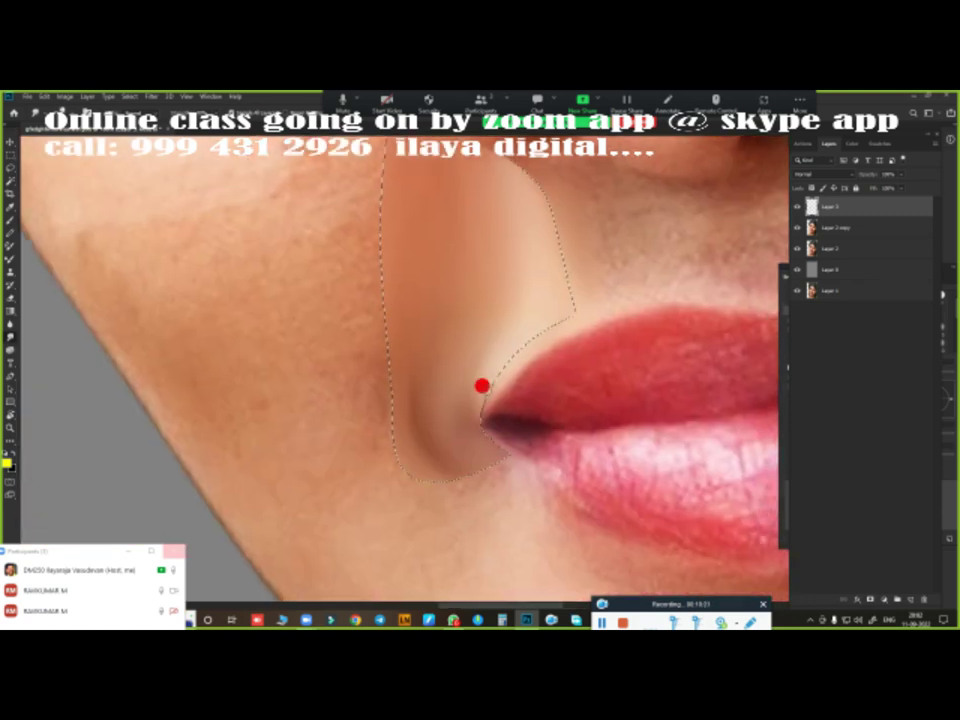
{"action": "scroll", "coordinate": [405, 231], "scroll_direction": "down", "scroll_amount": 1}
{"action": "scroll", "coordinate": [476, 369], "scroll_direction": "up", "scroll_amount": 2}
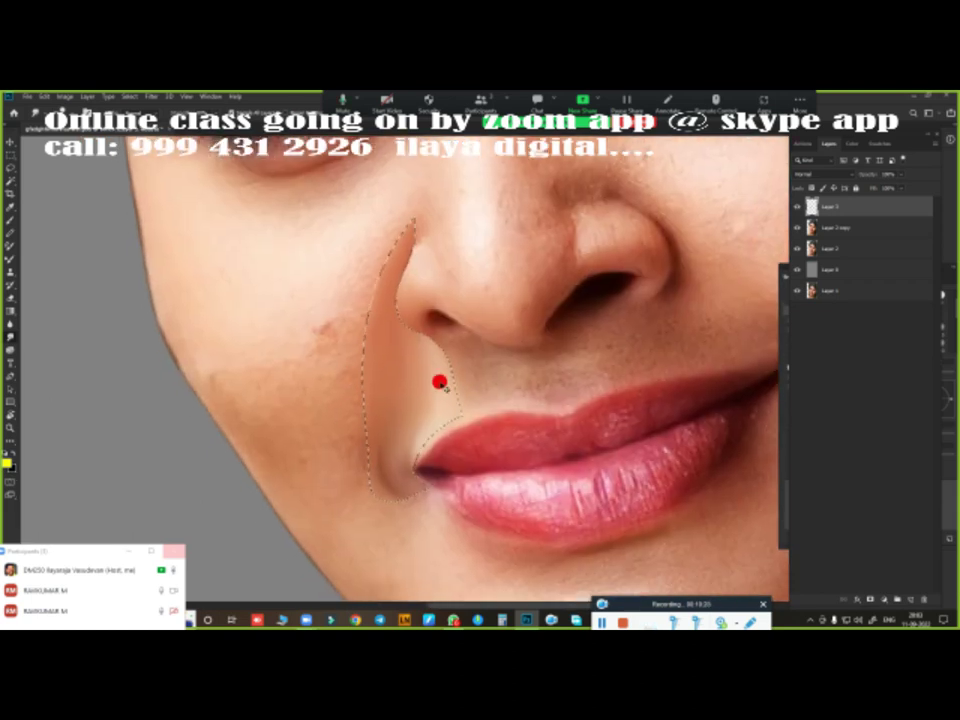
{"action": "scroll", "coordinate": [470, 390], "scroll_direction": "down", "scroll_amount": 4}
{"action": "scroll", "coordinate": [505, 385], "scroll_direction": "up", "scroll_amount": 4}
{"action": "scroll", "coordinate": [495, 340], "scroll_direction": "up", "scroll_amount": 2}
{"action": "scroll", "coordinate": [464, 305], "scroll_direction": "up", "scroll_amount": 2}
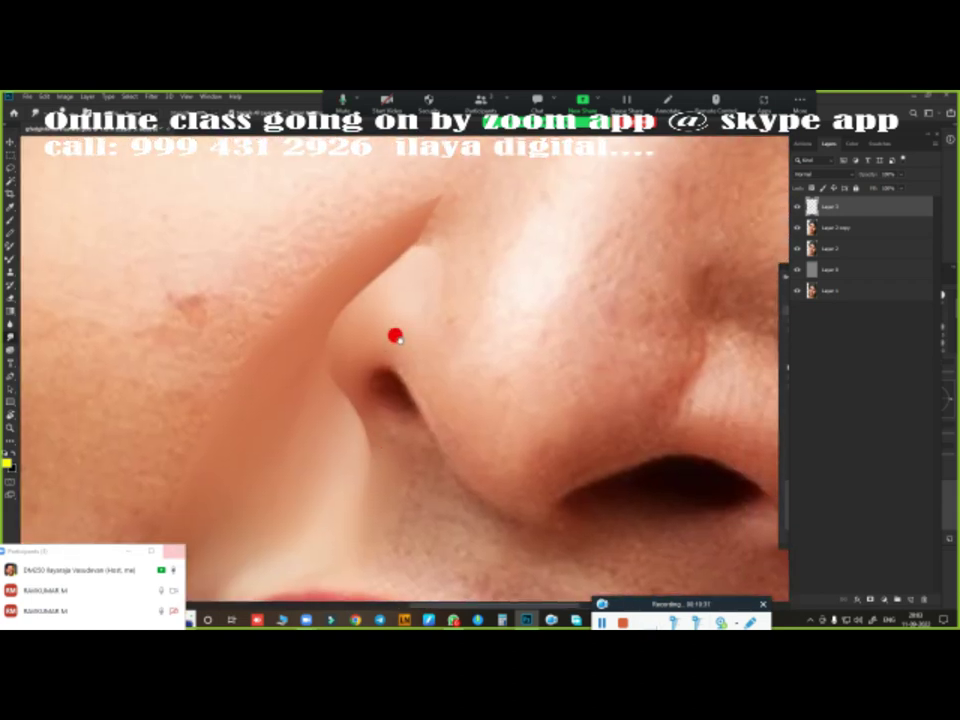
{"action": "mouse_move", "coordinate": [303, 323]}
{"action": "left_mouse_down"}
{"action": "mouse_move", "coordinate": [429, 206]}
{"action": "mouse_move", "coordinate": [248, 392]}
{"action": "mouse_move", "coordinate": [384, 267]}
{"action": "mouse_move", "coordinate": [349, 255]}
{"action": "mouse_move", "coordinate": [379, 266]}
{"action": "mouse_move", "coordinate": [302, 334]}
{"action": "mouse_move", "coordinate": [315, 304]}
{"action": "mouse_move", "coordinate": [293, 354]}
{"action": "mouse_move", "coordinate": [403, 234]}
{"action": "left_mouse_up"}
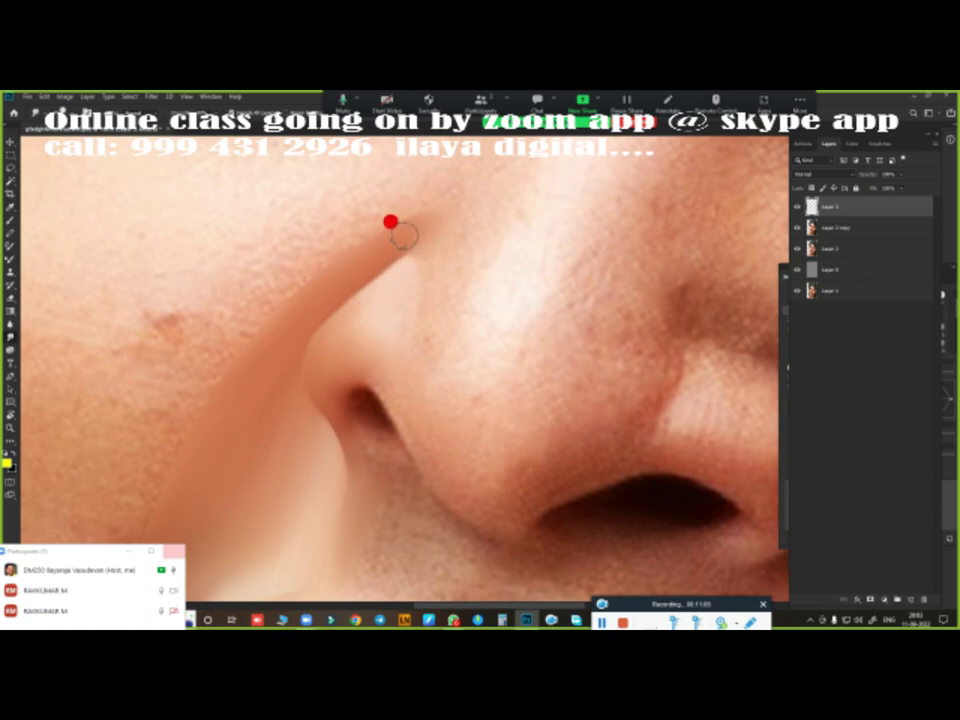
{"action": "scroll", "coordinate": [387, 400], "scroll_direction": "down", "scroll_amount": 3}
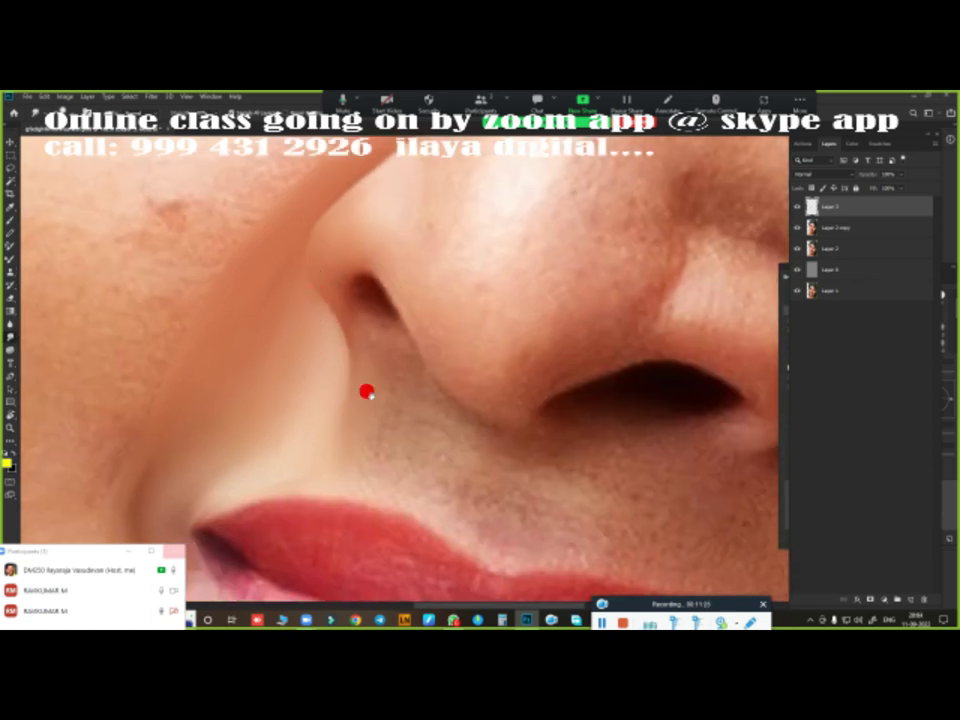
{"action": "scroll", "coordinate": [366, 392], "scroll_direction": "down", "scroll_amount": 4}
{"action": "mouse_move", "coordinate": [291, 327]}
{"action": "left_mouse_down"}
{"action": "mouse_move", "coordinate": [274, 338]}
{"action": "mouse_move", "coordinate": [319, 321]}
{"action": "mouse_move", "coordinate": [247, 413]}
{"action": "left_mouse_up"}
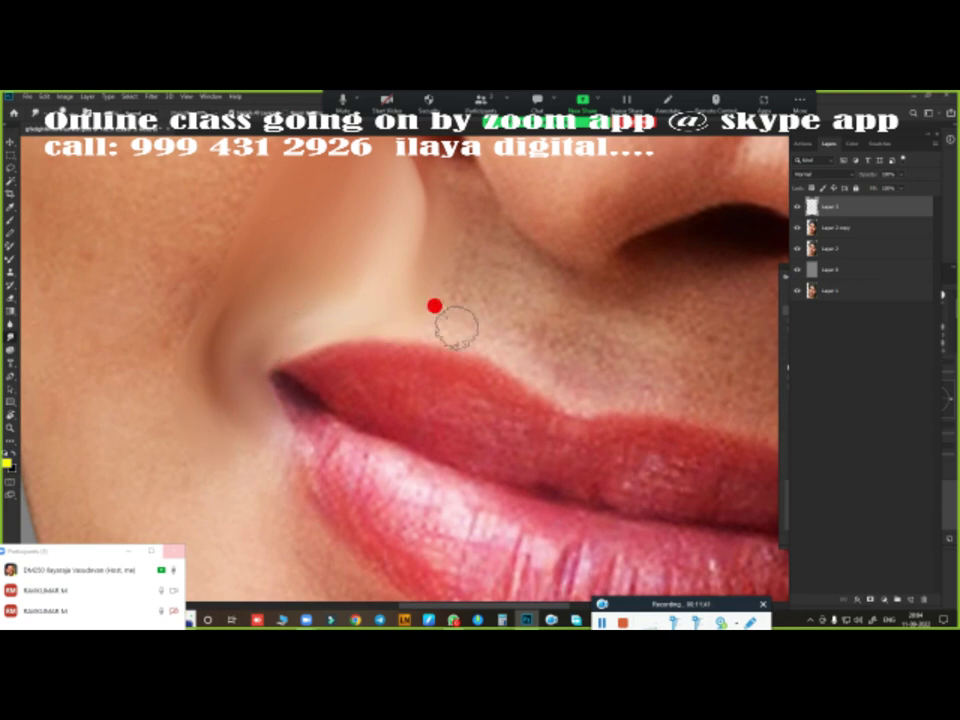
Step: Smooth the skin across the left cheek toward the nostril
{"action": "scroll", "coordinate": [330, 410], "scroll_direction": "up", "scroll_amount": 3}
{"action": "scroll", "coordinate": [320, 330], "scroll_direction": "up", "scroll_amount": 1}
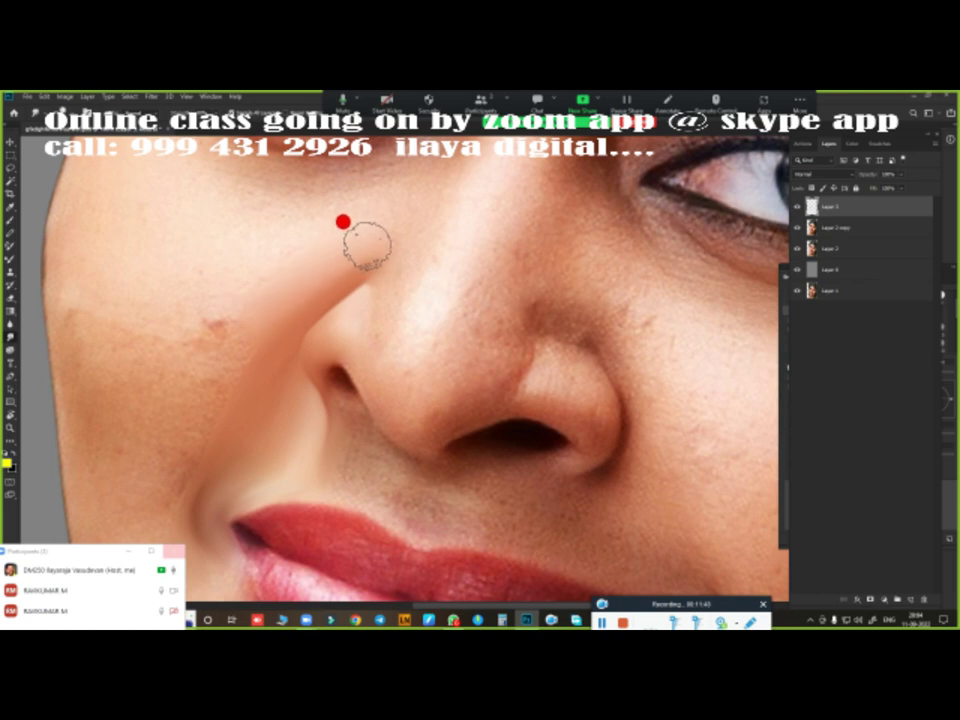
{"action": "scroll", "coordinate": [170, 460], "scroll_direction": "down", "scroll_amount": 3}
{"action": "mouse_move", "coordinate": [213, 410]}
{"action": "left_mouse_down"}
{"action": "mouse_move", "coordinate": [214, 440]}
{"action": "mouse_move", "coordinate": [152, 279]}
{"action": "mouse_move", "coordinate": [144, 330]}
{"action": "mouse_move", "coordinate": [172, 316]}
{"action": "mouse_move", "coordinate": [240, 317]}
{"action": "mouse_move", "coordinate": [221, 321]}
{"action": "mouse_move", "coordinate": [210, 411]}
{"action": "mouse_move", "coordinate": [229, 338]}
{"action": "mouse_move", "coordinate": [240, 334]}
{"action": "mouse_move", "coordinate": [184, 251]}
{"action": "mouse_move", "coordinate": [264, 208]}
{"action": "mouse_move", "coordinate": [279, 220]}
{"action": "mouse_move", "coordinate": [182, 271]}
{"action": "mouse_move", "coordinate": [189, 214]}
{"action": "mouse_move", "coordinate": [221, 328]}
{"action": "mouse_move", "coordinate": [292, 218]}
{"action": "left_mouse_up"}
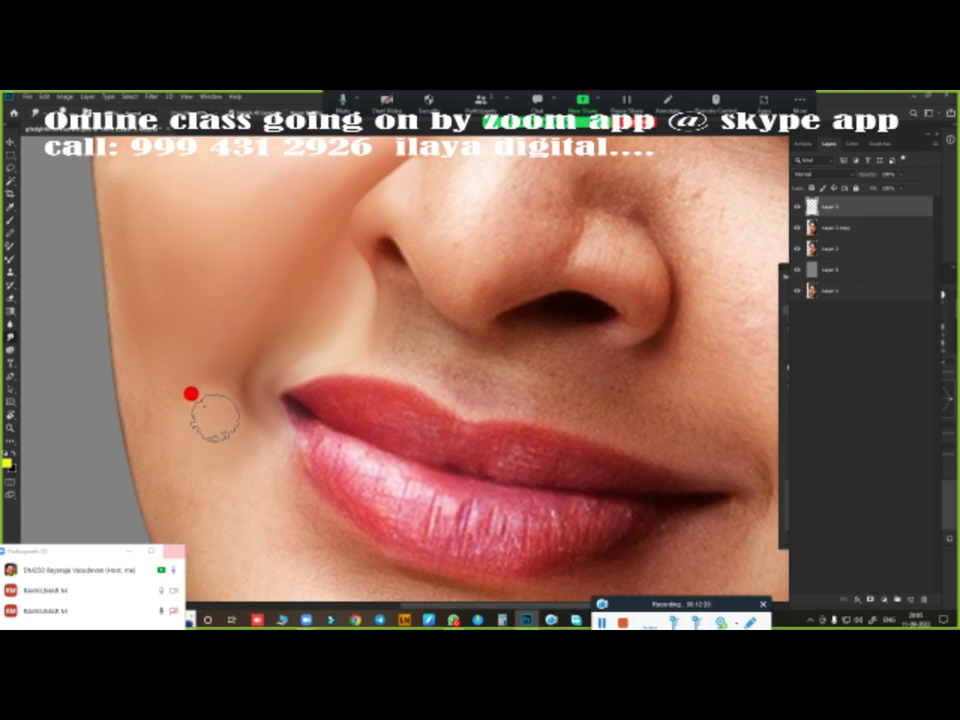
{"action": "key", "text": "ctrl+0"}
{"action": "scroll", "coordinate": [352, 397], "scroll_direction": "up", "scroll_amount": 2}
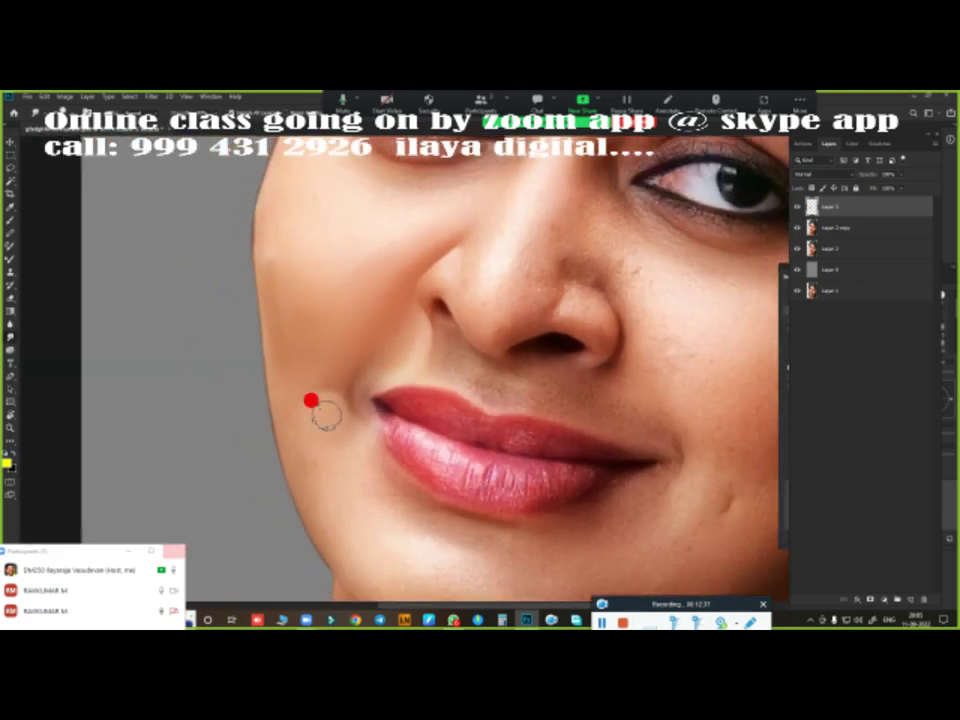
{"action": "mouse_move", "coordinate": [242, 297]}
{"action": "left_mouse_down"}
{"action": "mouse_move", "coordinate": [259, 360]}
{"action": "mouse_move", "coordinate": [246, 444]}
{"action": "mouse_move", "coordinate": [274, 439]}
{"action": "mouse_move", "coordinate": [269, 360]}
{"action": "left_mouse_up"}
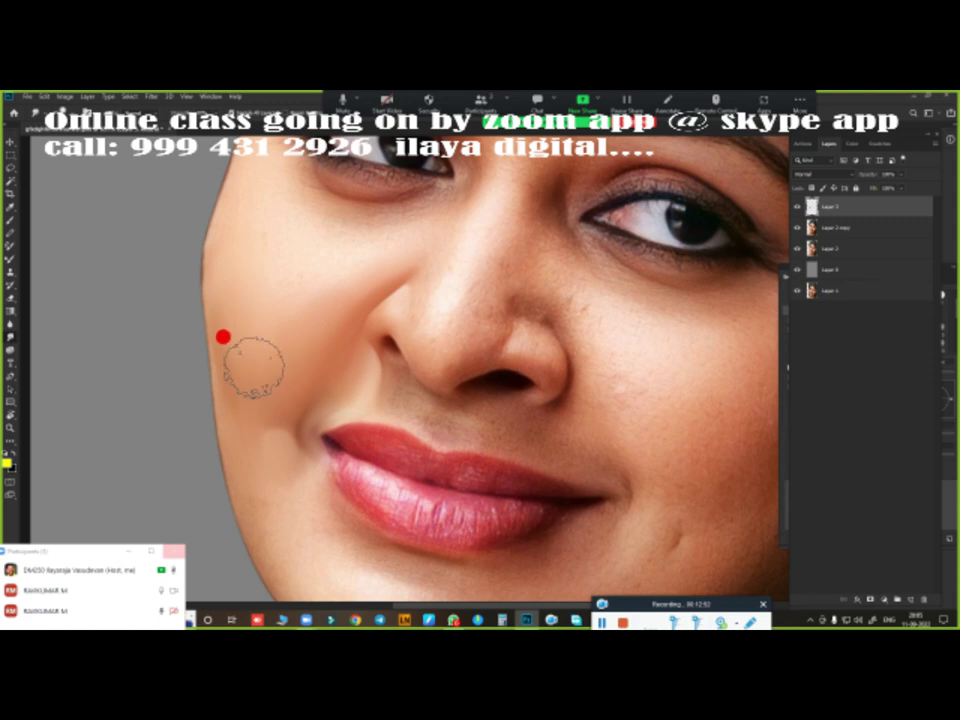
{"action": "key", "text": "ctrl+0"}
{"action": "mouse_move", "coordinate": [487, 437]}
{"action": "left_mouse_down"}
{"action": "mouse_move", "coordinate": [399, 386]}
{"action": "mouse_move", "coordinate": [427, 397]}
{"action": "left_mouse_up"}
{"action": "scroll", "coordinate": [428, 375], "scroll_direction": "up", "scroll_amount": 3}
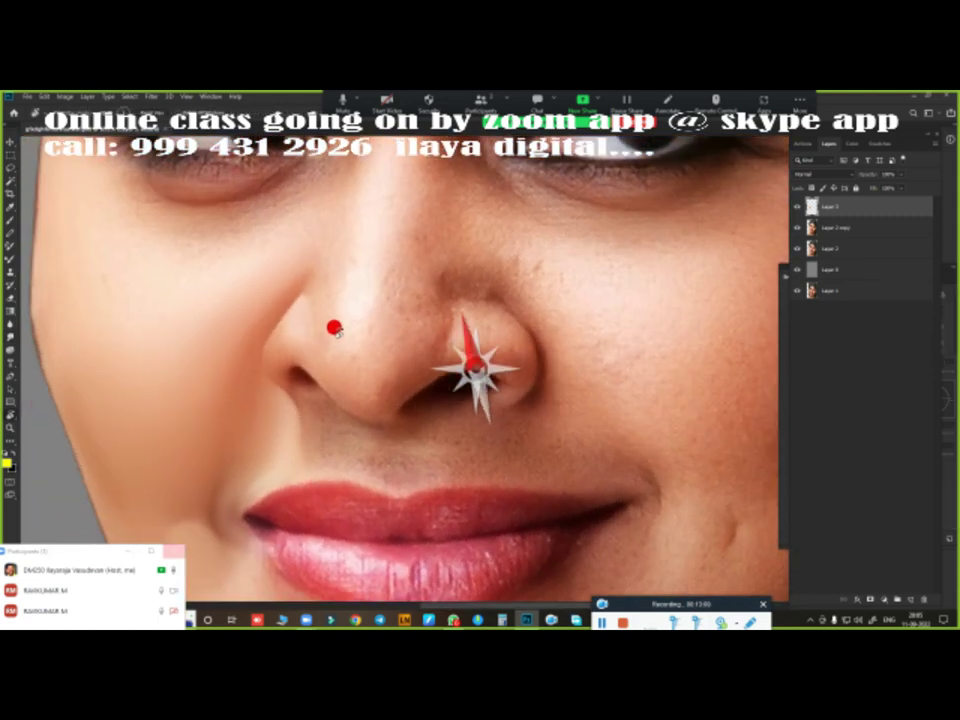
Step: Start a Pen path curving along the upper lip to the right mouth corner
{"action": "scroll", "coordinate": [474, 364], "scroll_direction": "up", "scroll_amount": 2}
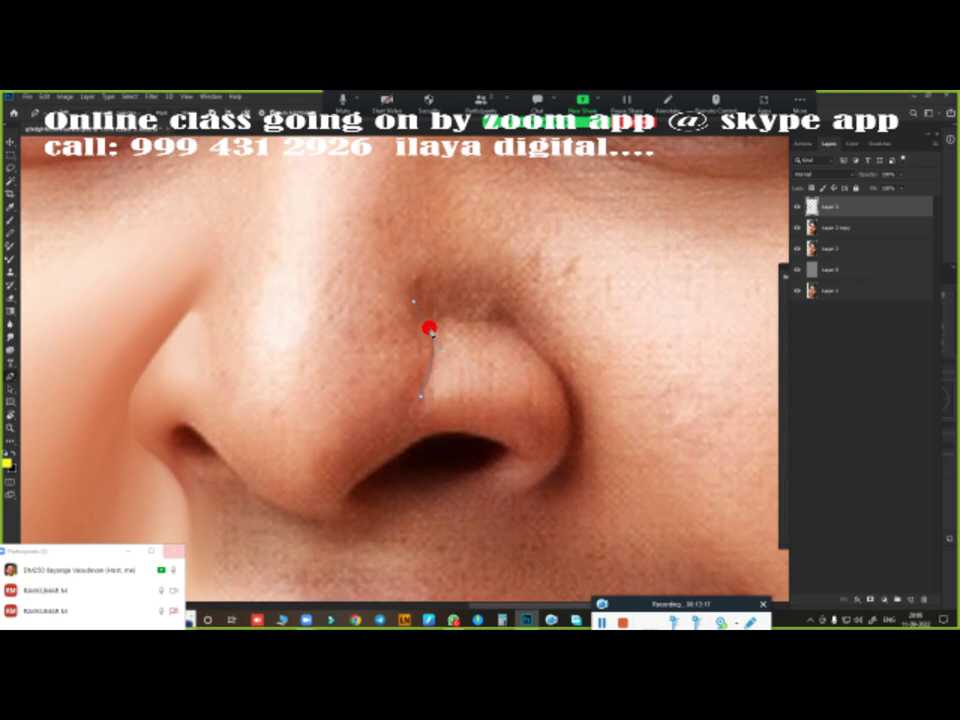
{"action": "scroll", "coordinate": [560, 320], "scroll_direction": "down", "scroll_amount": 3}
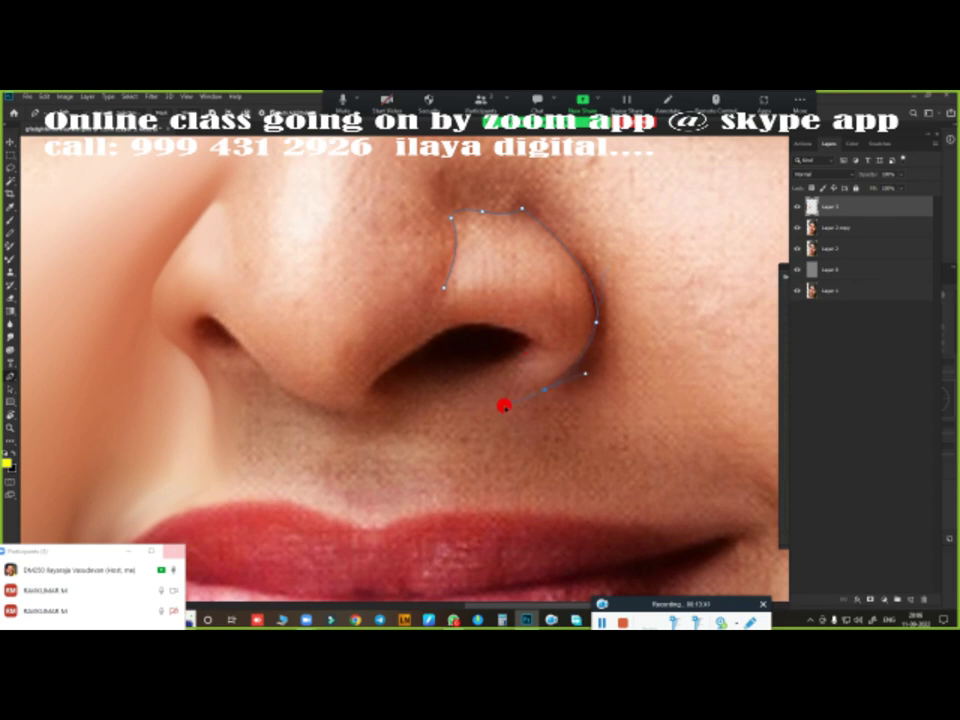
{"action": "scroll", "coordinate": [476, 457], "scroll_direction": "down", "scroll_amount": 2}
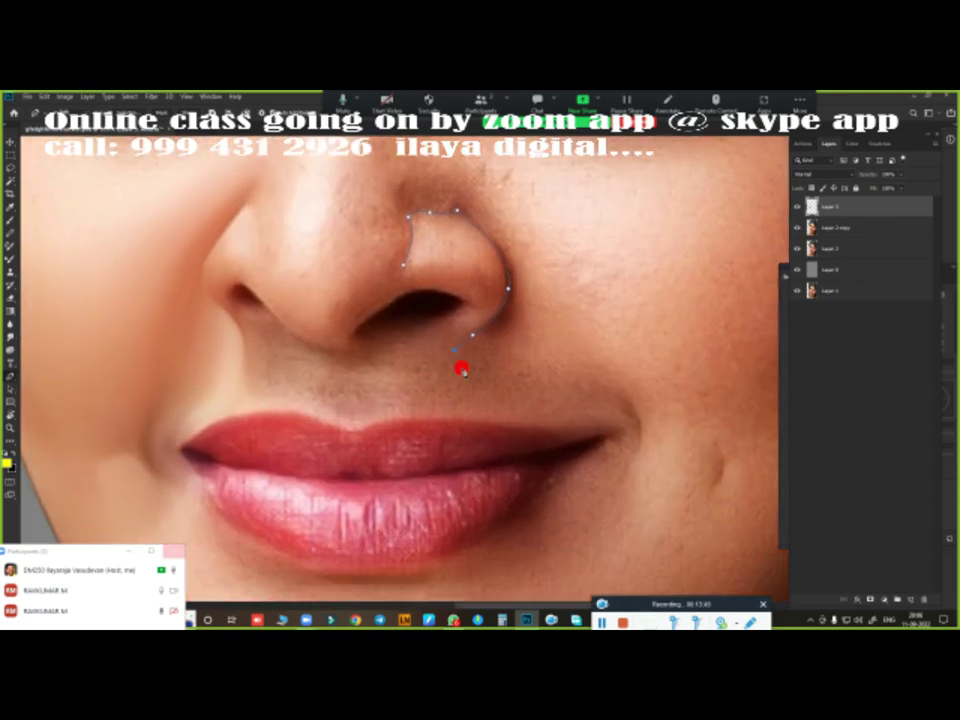
{"action": "scroll", "coordinate": [464, 369], "scroll_direction": "down", "scroll_amount": 2}
{"action": "scroll", "coordinate": [468, 386], "scroll_direction": "up", "scroll_amount": 3}
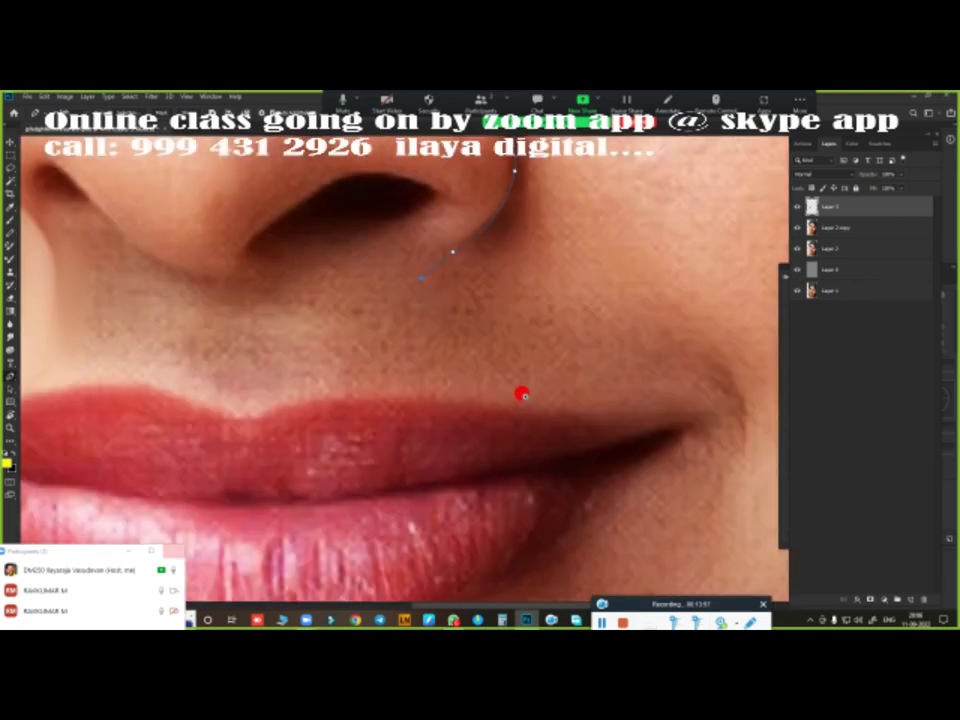
{"action": "scroll", "coordinate": [459, 364], "scroll_direction": "down", "scroll_amount": 1}
{"action": "scroll", "coordinate": [416, 392], "scroll_direction": "down", "scroll_amount": 1}
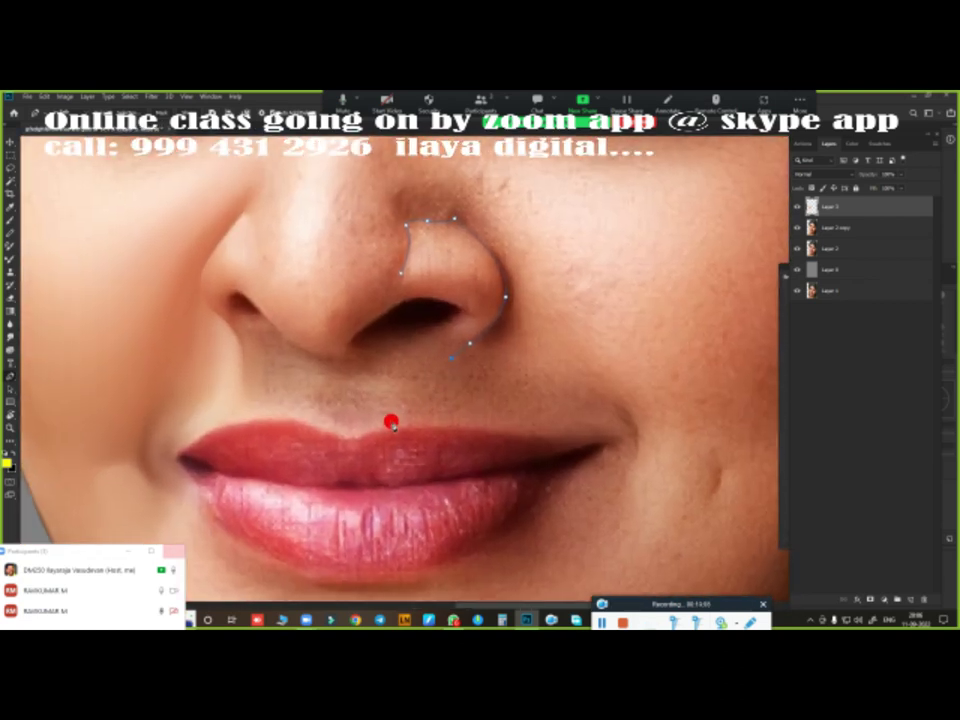
{"action": "scroll", "coordinate": [481, 436], "scroll_direction": "up", "scroll_amount": 2}
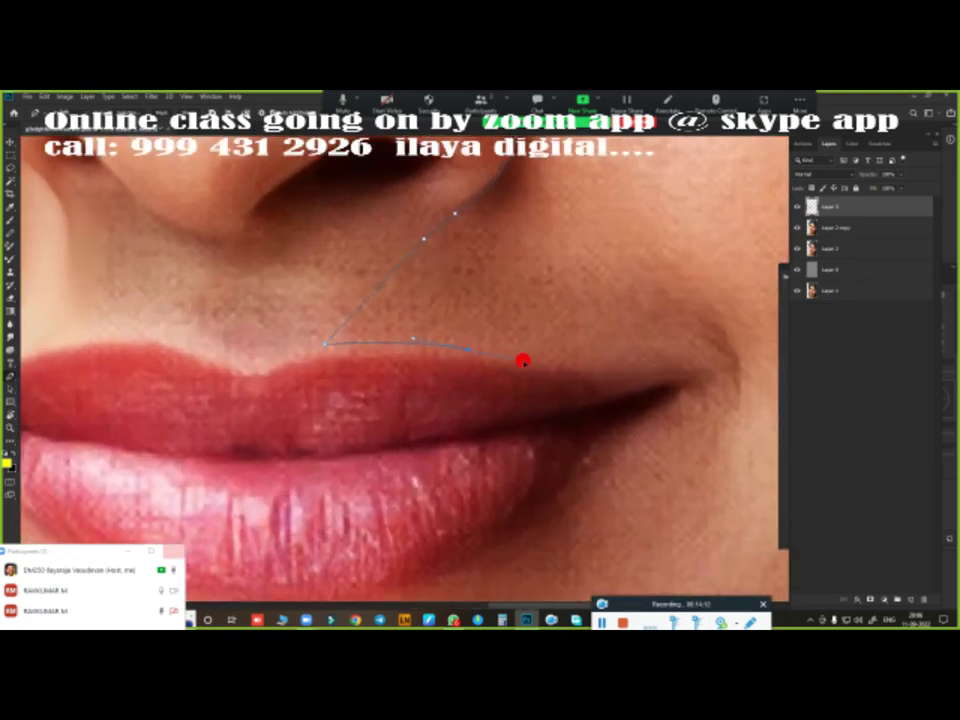
{"action": "left_click", "coordinate": [532, 361]}
{"action": "left_click_drag", "start_coordinate": [580, 386], "coordinate": [482, 318]}
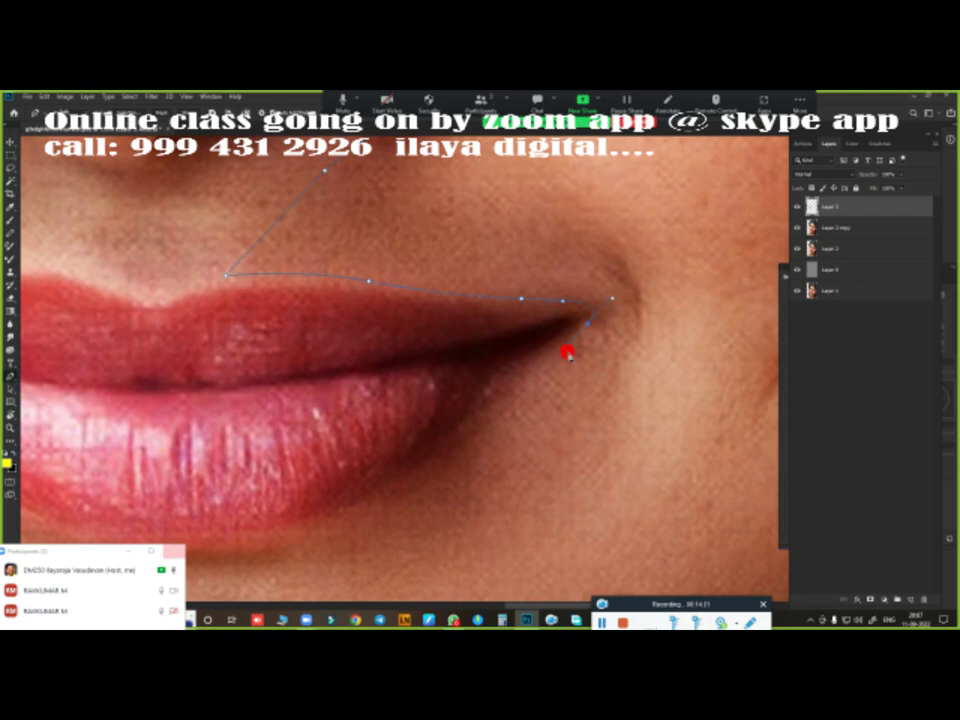
{"action": "scroll", "coordinate": [567, 354], "scroll_direction": "down", "scroll_amount": 3}
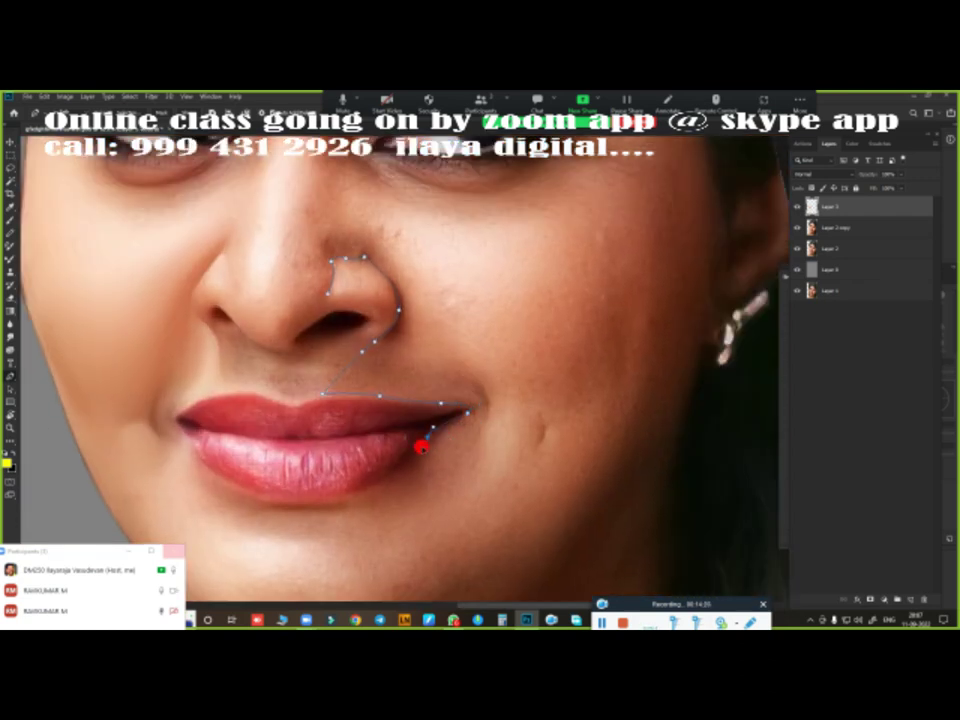
{"action": "left_click_drag", "start_coordinate": [422, 447], "coordinate": [452, 420]}
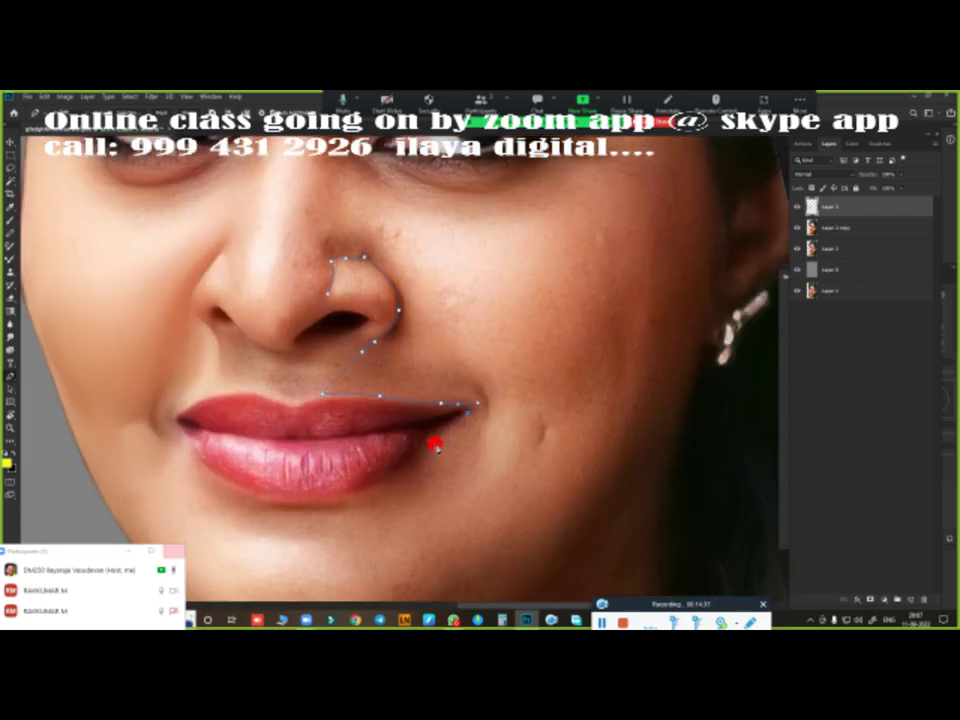
Step: Extend the path beside the mouth and reshape its curve around the nose wing
{"action": "scroll", "coordinate": [477, 438], "scroll_direction": "up", "scroll_amount": 2}
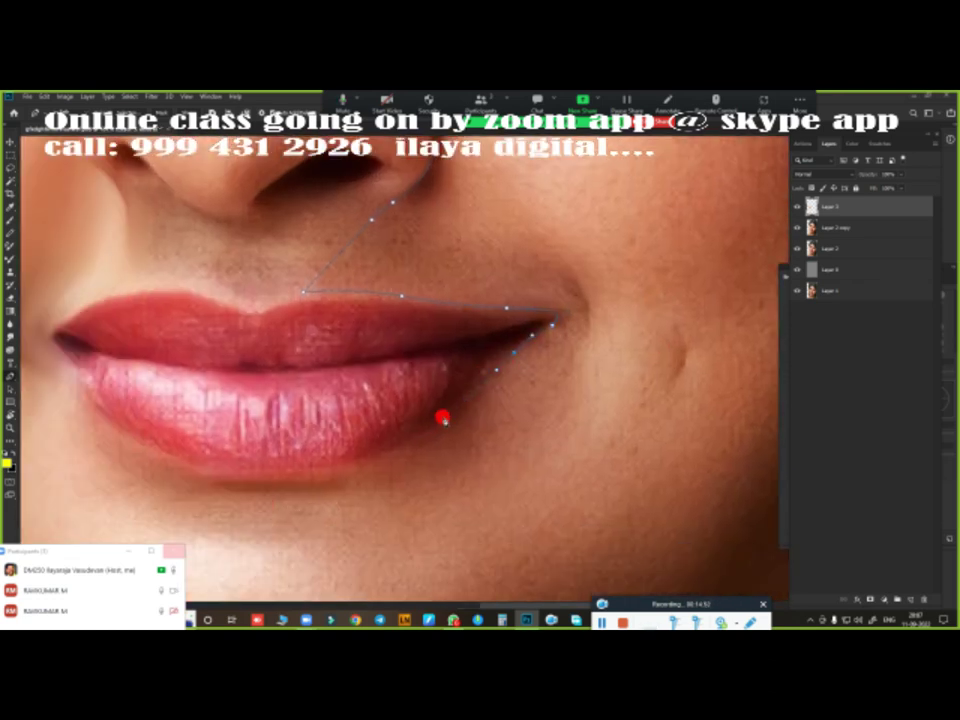
{"action": "left_click", "coordinate": [588, 385]}
{"action": "left_click", "coordinate": [595, 318]}
{"action": "scroll", "coordinate": [590, 355], "scroll_direction": "up", "scroll_amount": 2}
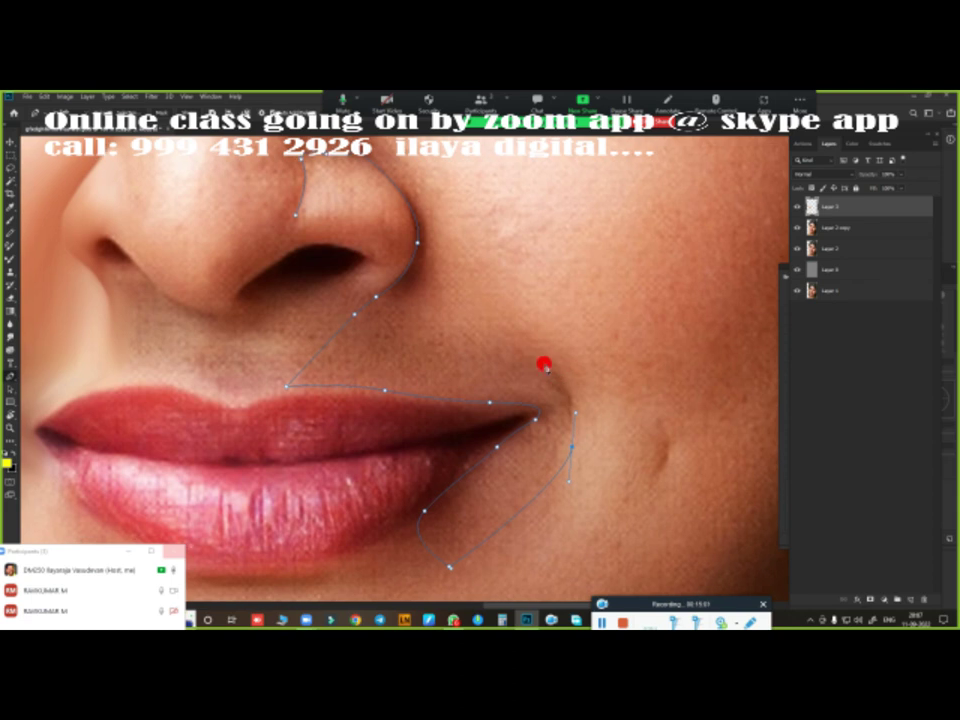
{"action": "scroll", "coordinate": [506, 304], "scroll_direction": "up", "scroll_amount": 2}
{"action": "left_click_drag", "start_coordinate": [376, 237], "coordinate": [266, 229]}
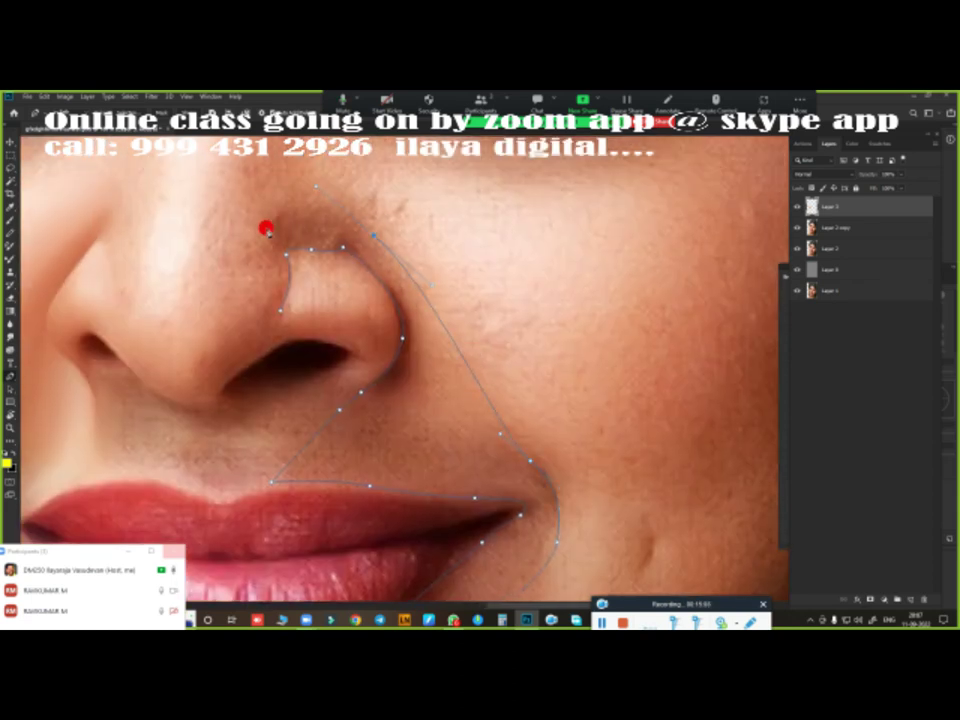
Step: Load the path as a selection and smooth the skin beside the right nostril on Layer 2 copy
{"action": "key", "text": "ctrl+Return"}
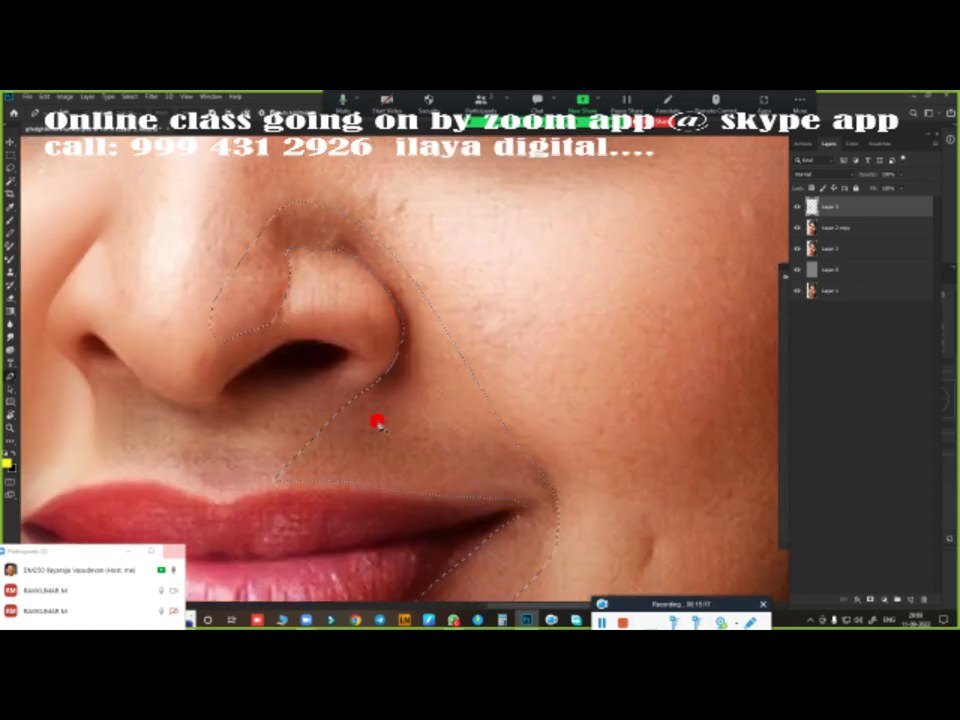
{"action": "left_click", "coordinate": [830, 228]}
{"action": "scroll", "coordinate": [538, 263], "scroll_direction": "down", "scroll_amount": 2}
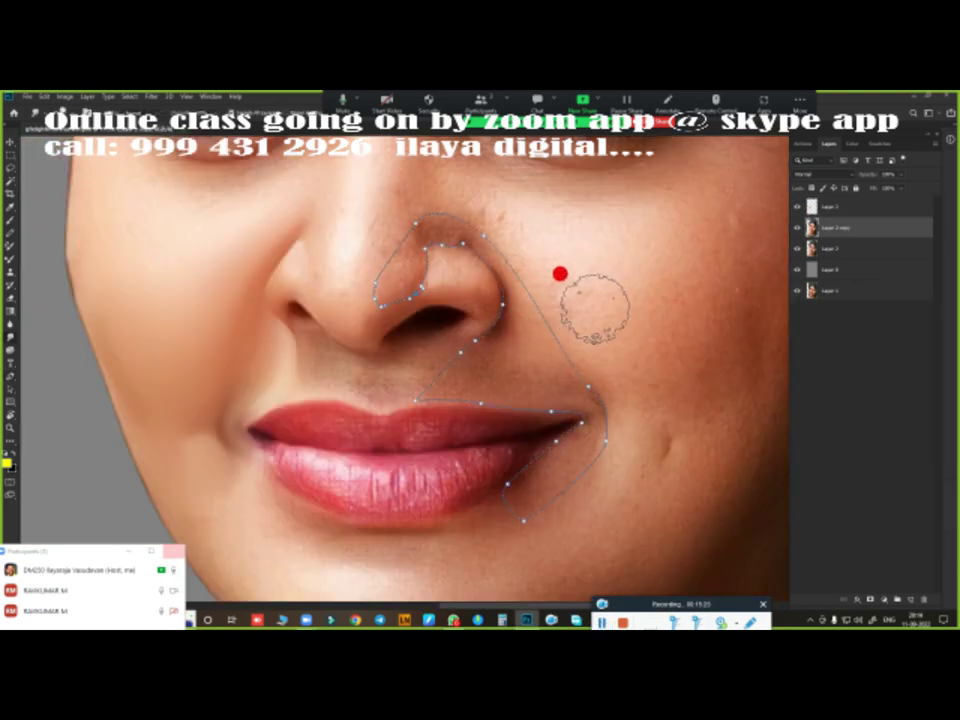
{"action": "scroll", "coordinate": [500, 310], "scroll_direction": "up", "scroll_amount": 3}
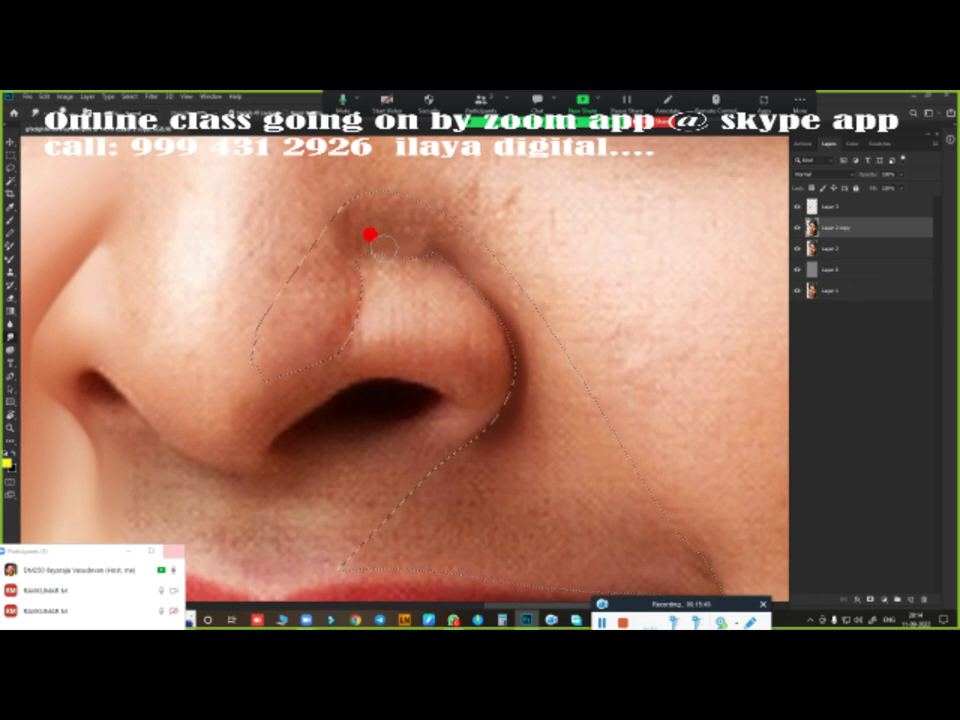
{"action": "mouse_move", "coordinate": [355, 236]}
{"action": "left_mouse_down"}
{"action": "mouse_move", "coordinate": [429, 221]}
{"action": "mouse_move", "coordinate": [411, 208]}
{"action": "mouse_move", "coordinate": [304, 236]}
{"action": "mouse_move", "coordinate": [403, 203]}
{"action": "mouse_move", "coordinate": [362, 197]}
{"action": "mouse_move", "coordinate": [461, 242]}
{"action": "mouse_move", "coordinate": [521, 392]}
{"action": "mouse_move", "coordinate": [470, 267]}
{"action": "left_mouse_up"}
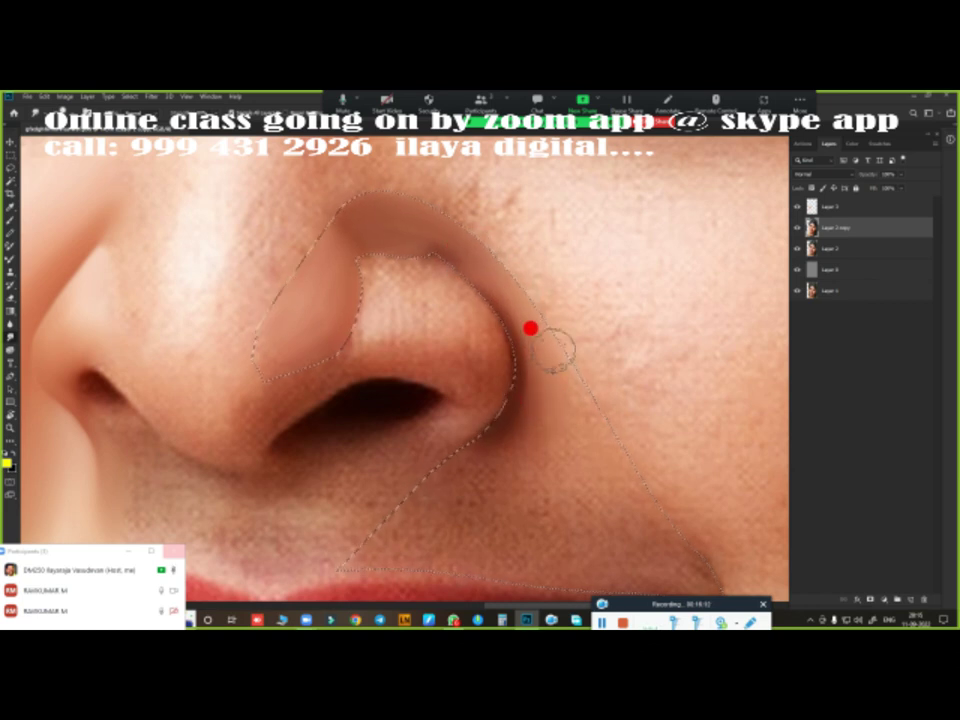
{"action": "scroll", "coordinate": [583, 413], "scroll_direction": "down", "scroll_amount": 1}
{"action": "scroll", "coordinate": [583, 413], "scroll_direction": "down", "scroll_amount": 4}
{"action": "mouse_move", "coordinate": [534, 283]}
{"action": "left_mouse_down"}
{"action": "mouse_move", "coordinate": [521, 306]}
{"action": "mouse_move", "coordinate": [480, 321]}
{"action": "mouse_move", "coordinate": [504, 358]}
{"action": "mouse_move", "coordinate": [615, 395]}
{"action": "mouse_move", "coordinate": [606, 435]}
{"action": "mouse_move", "coordinate": [422, 386]}
{"action": "mouse_move", "coordinate": [480, 315]}
{"action": "mouse_move", "coordinate": [593, 305]}
{"action": "mouse_move", "coordinate": [553, 257]}
{"action": "mouse_move", "coordinate": [583, 309]}
{"action": "mouse_move", "coordinate": [670, 399]}
{"action": "mouse_move", "coordinate": [701, 368]}
{"action": "mouse_move", "coordinate": [553, 294]}
{"action": "mouse_move", "coordinate": [583, 289]}
{"action": "mouse_move", "coordinate": [596, 339]}
{"action": "mouse_move", "coordinate": [750, 427]}
{"action": "mouse_move", "coordinate": [628, 375]}
{"action": "mouse_move", "coordinate": [508, 354]}
{"action": "mouse_move", "coordinate": [594, 377]}
{"action": "mouse_move", "coordinate": [530, 225]}
{"action": "left_mouse_up"}
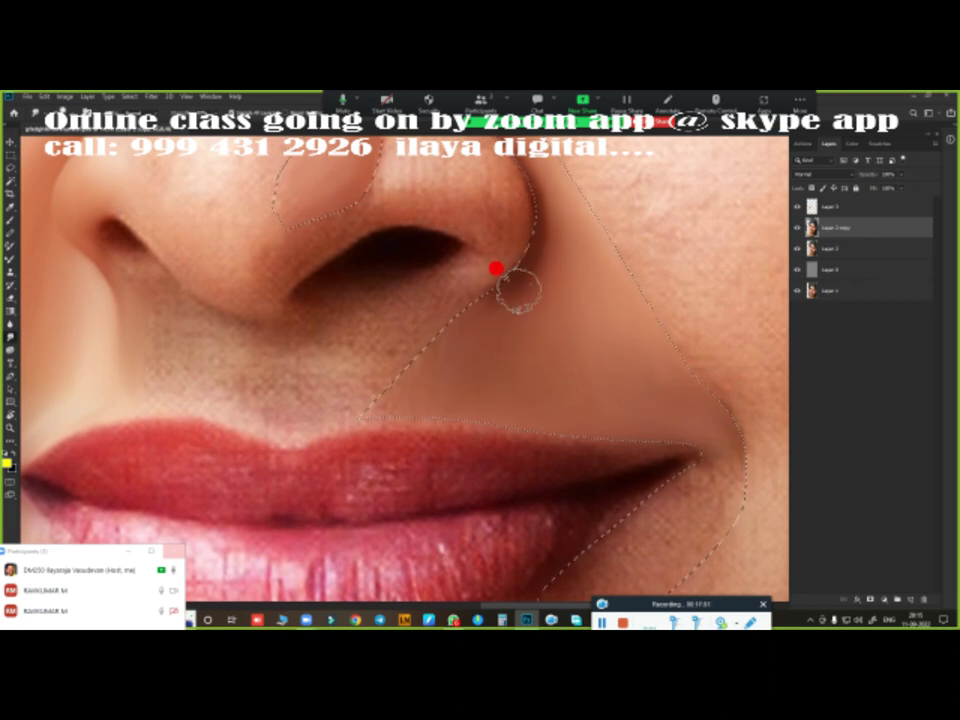
Step: Review the smoothed right crease and deselect
{"action": "scroll", "coordinate": [519, 289], "scroll_direction": "down", "scroll_amount": 3}
{"action": "scroll", "coordinate": [535, 350], "scroll_direction": "up", "scroll_amount": 3}
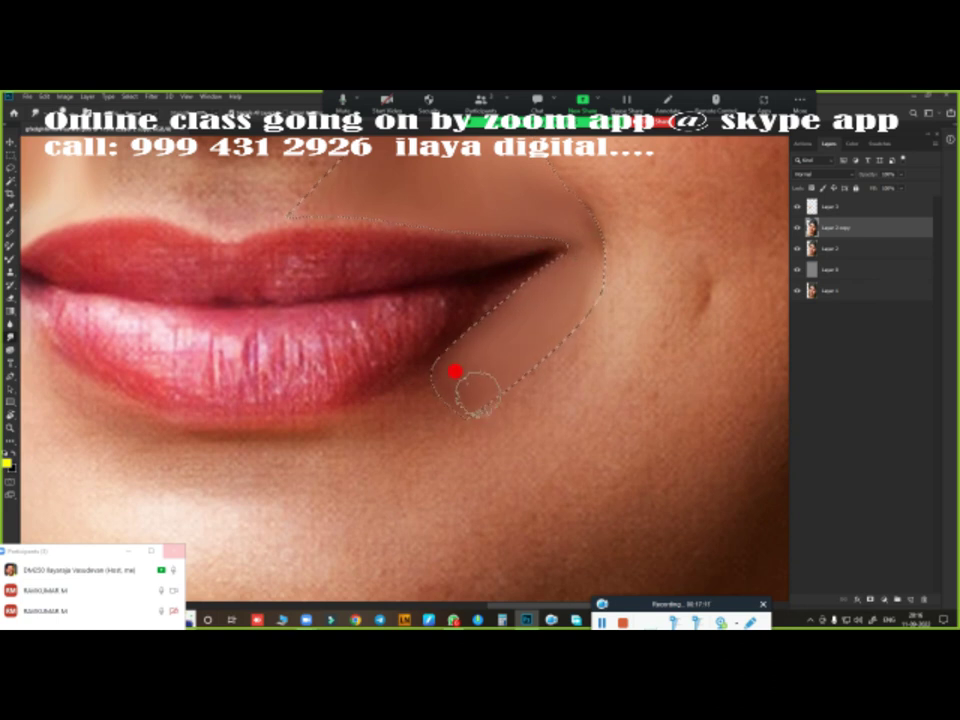
{"action": "scroll", "coordinate": [558, 372], "scroll_direction": "down", "scroll_amount": 3}
{"action": "scroll", "coordinate": [531, 328], "scroll_direction": "up", "scroll_amount": 1}
{"action": "scroll", "coordinate": [514, 328], "scroll_direction": "up", "scroll_amount": 1}
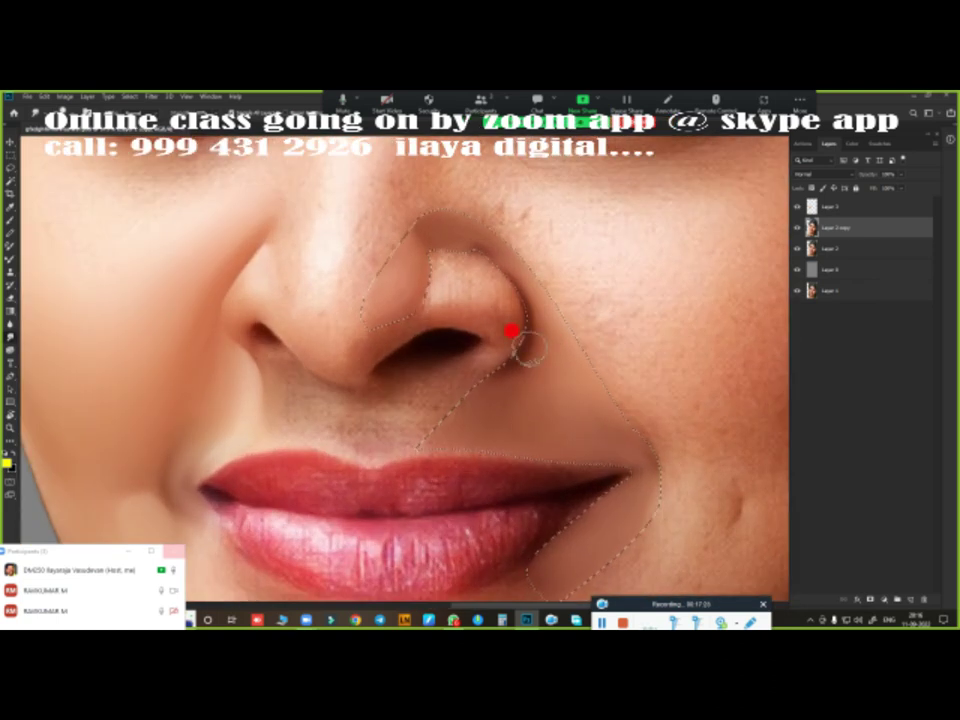
{"action": "key", "text": "ctrl+d"}
{"action": "scroll", "coordinate": [587, 401], "scroll_direction": "down", "scroll_amount": 2}
{"action": "scroll", "coordinate": [461, 317], "scroll_direction": "up", "scroll_amount": 2}
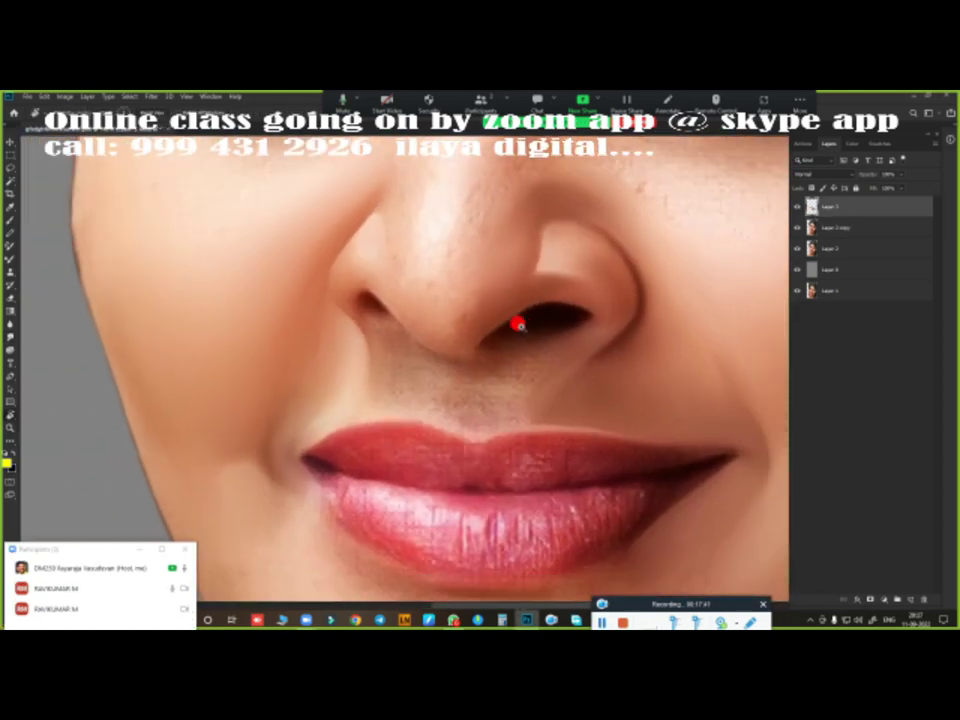
Step: Toggle Layer 5 off and on to compare the retouched skin with the original
{"action": "scroll", "coordinate": [516, 324], "scroll_direction": "up", "scroll_amount": 1}
{"action": "left_click", "coordinate": [797, 206]}
{"action": "scroll", "coordinate": [443, 378], "scroll_direction": "down", "scroll_amount": 2}
{"action": "scroll", "coordinate": [443, 378], "scroll_direction": "up", "scroll_amount": 1}
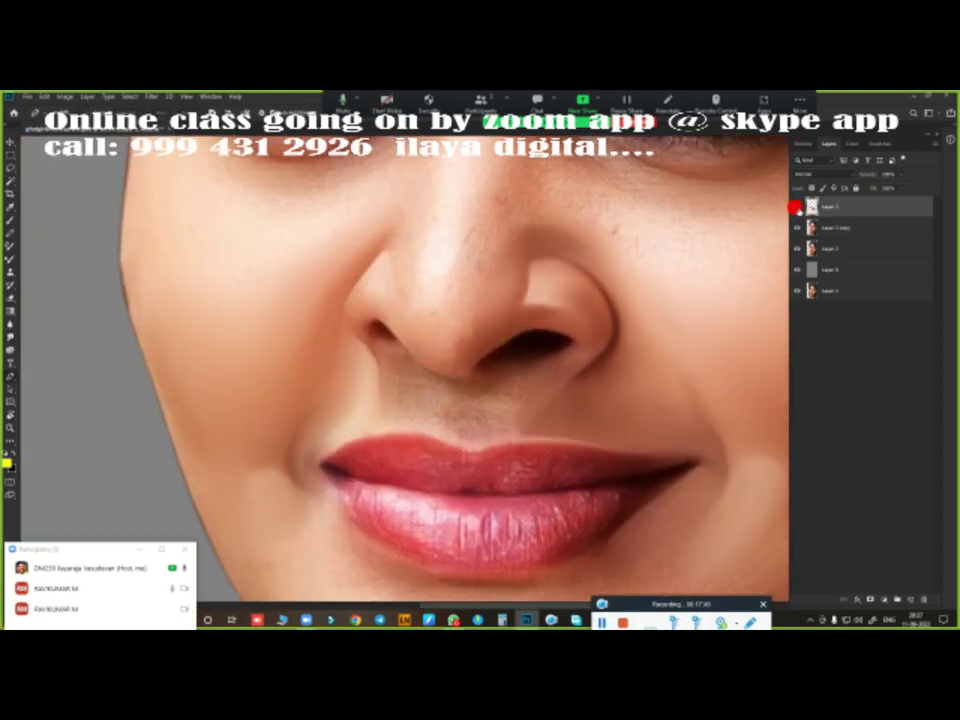
{"action": "left_click", "coordinate": [797, 206]}
{"action": "left_click", "coordinate": [797, 206]}
{"action": "scroll", "coordinate": [507, 345], "scroll_direction": "up", "scroll_amount": 1}
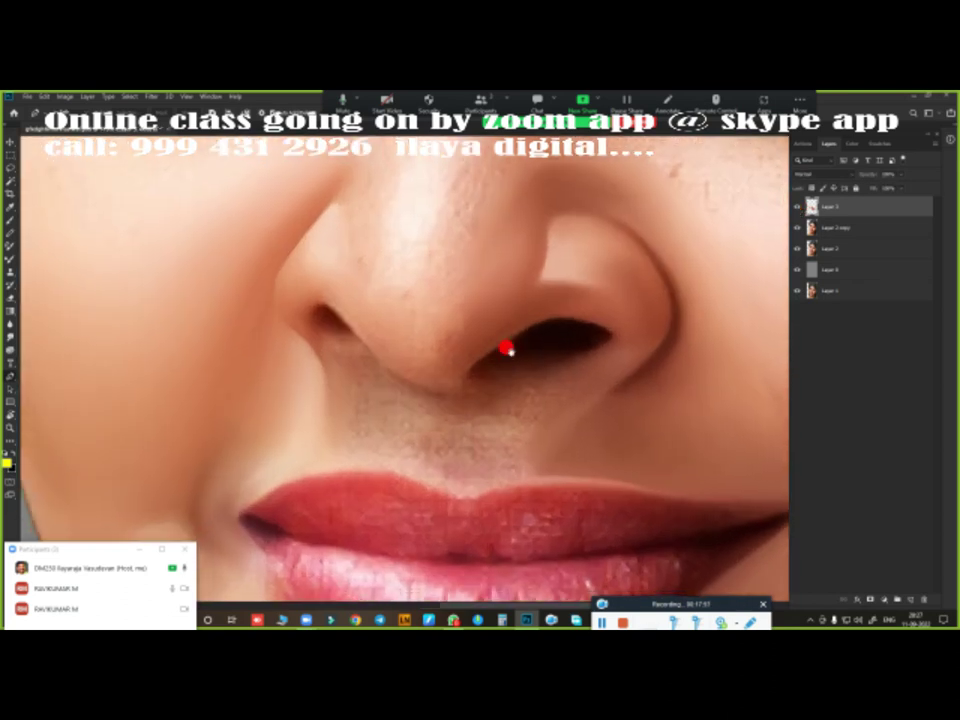
{"action": "scroll", "coordinate": [366, 272], "scroll_direction": "up", "scroll_amount": 1}
{"action": "scroll", "coordinate": [311, 330], "scroll_direction": "down", "scroll_amount": 2}
{"action": "scroll", "coordinate": [368, 307], "scroll_direction": "up", "scroll_amount": 2}
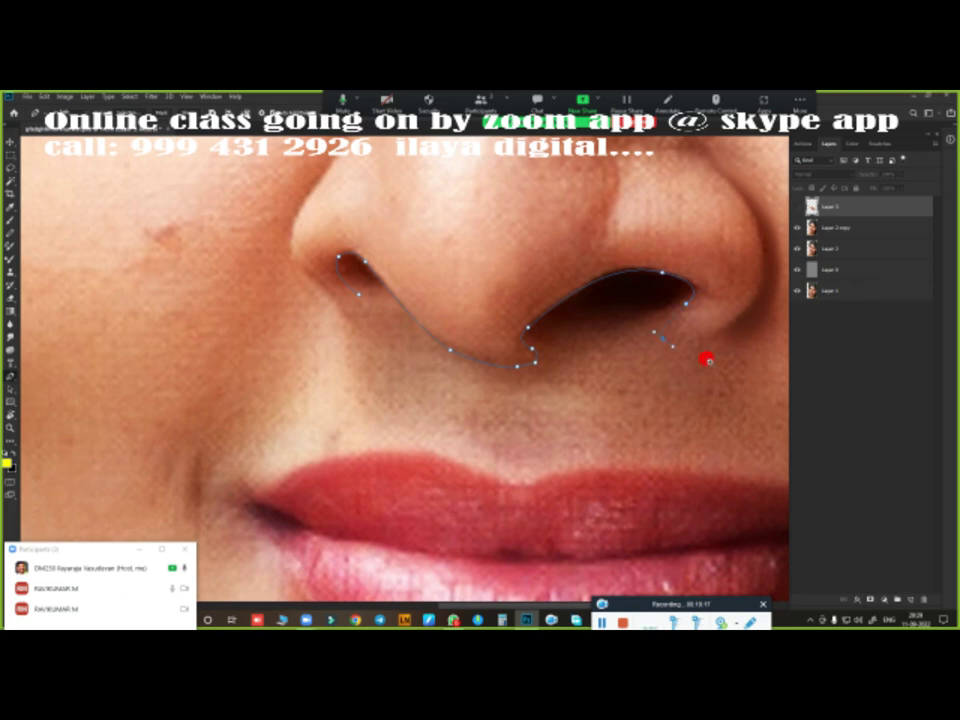
Step: Close the nostril path above the upper lip and load it as a selection
{"action": "key", "text": "ctrl+minus"}
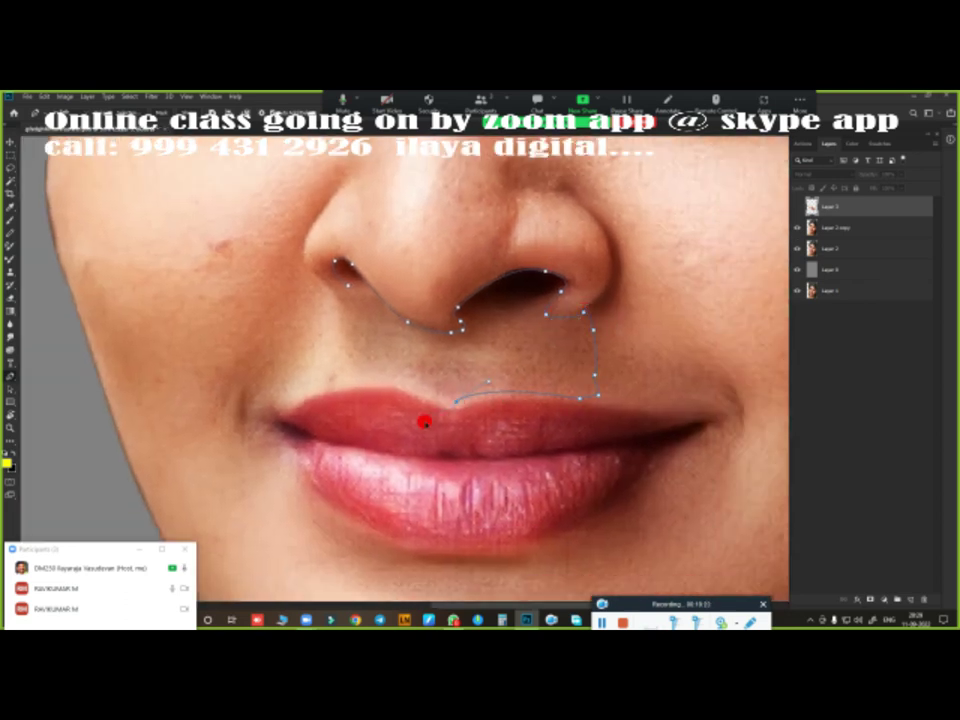
{"action": "left_click", "coordinate": [350, 384]}
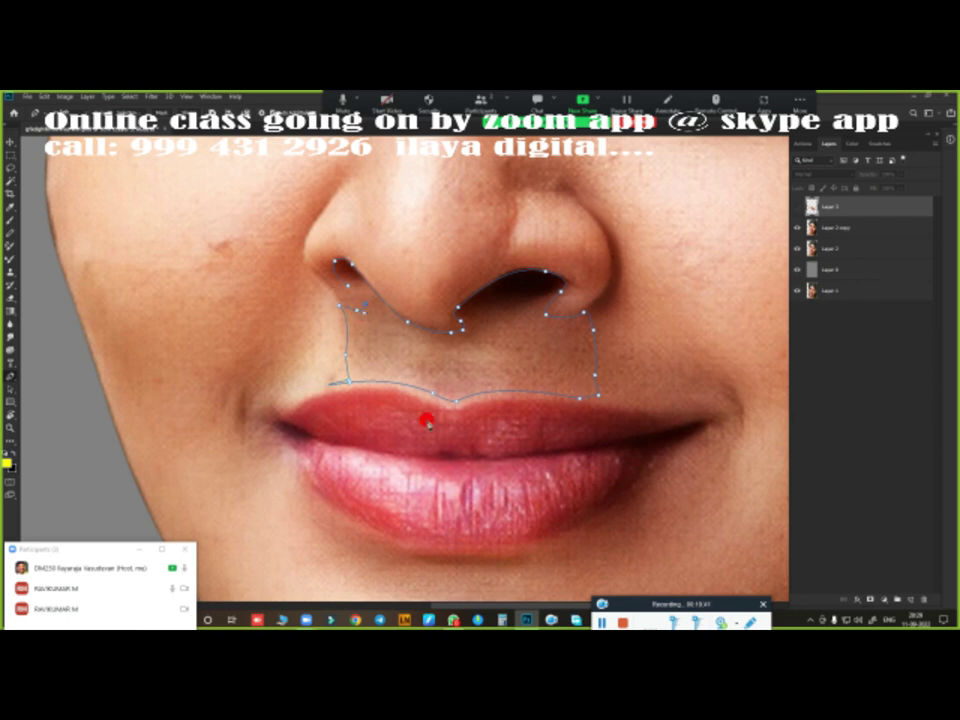
{"action": "key", "text": "ctrl+Return"}
{"action": "key", "text": "ctrl+plus"}
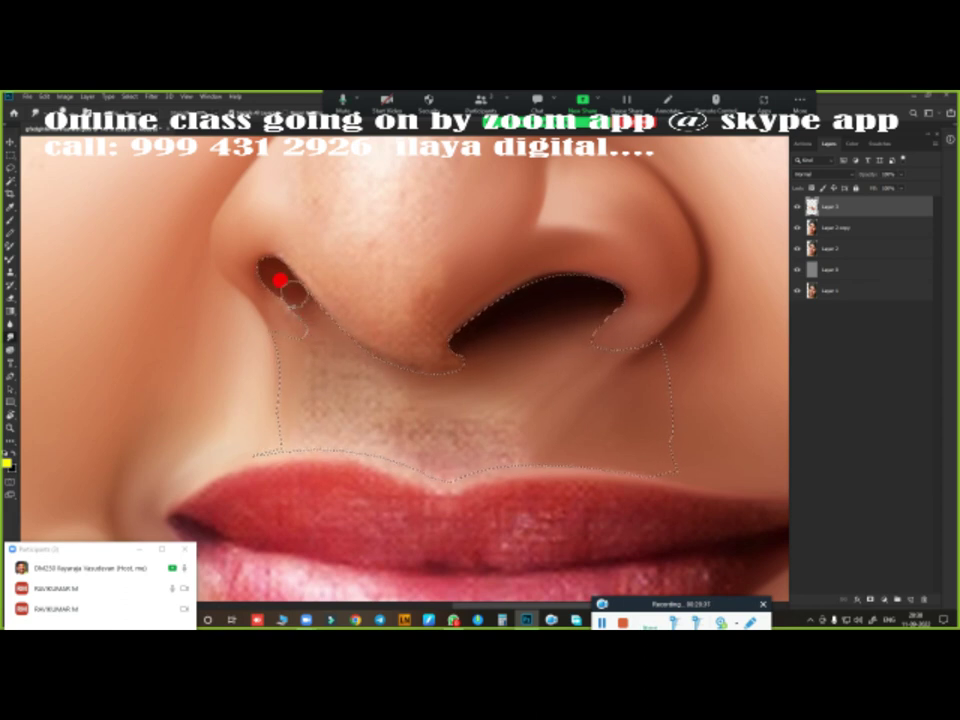
Step: Smooth the speckled skin under both nostrils and just above the upper lip
{"action": "left_click_drag", "start_coordinate": [390, 428], "coordinate": [328, 435]}
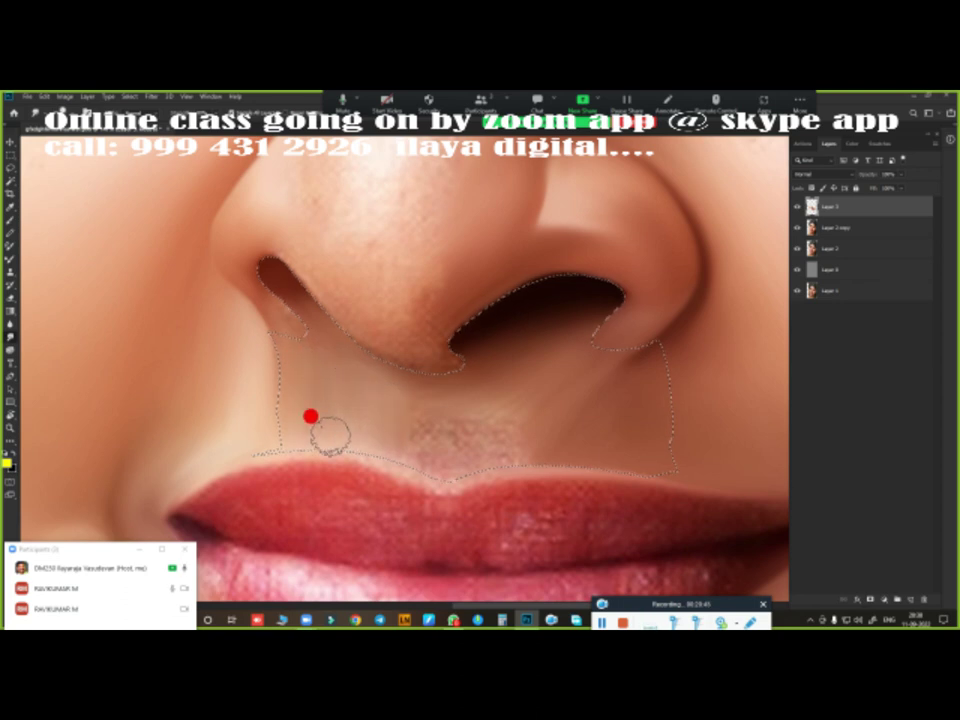
{"action": "left_click_drag", "start_coordinate": [380, 405], "coordinate": [497, 428]}
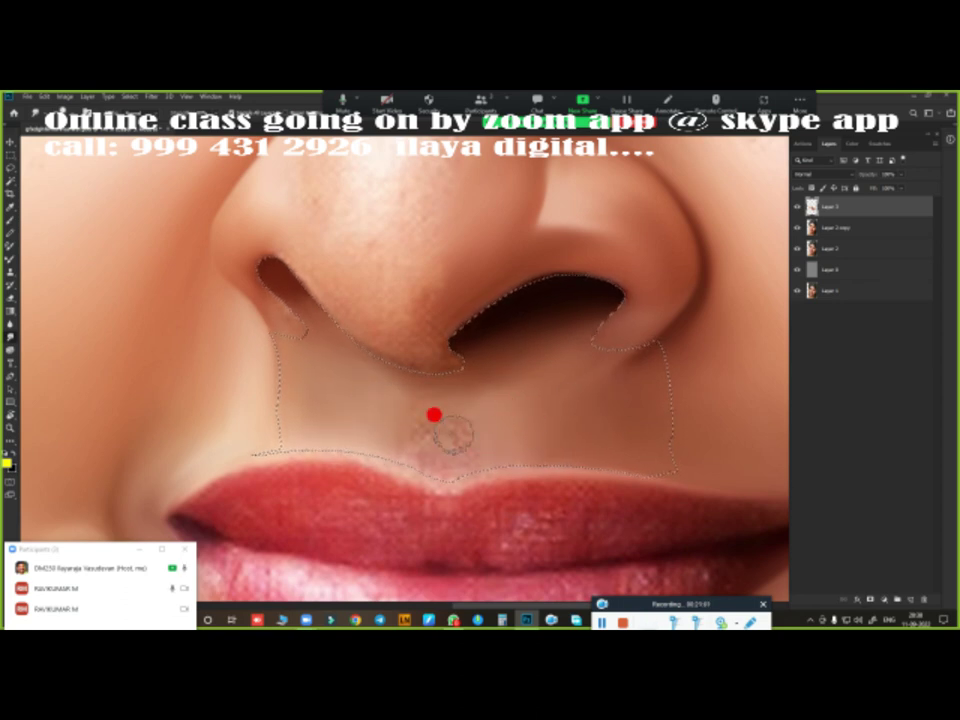
{"action": "left_click_drag", "start_coordinate": [360, 440], "coordinate": [470, 436]}
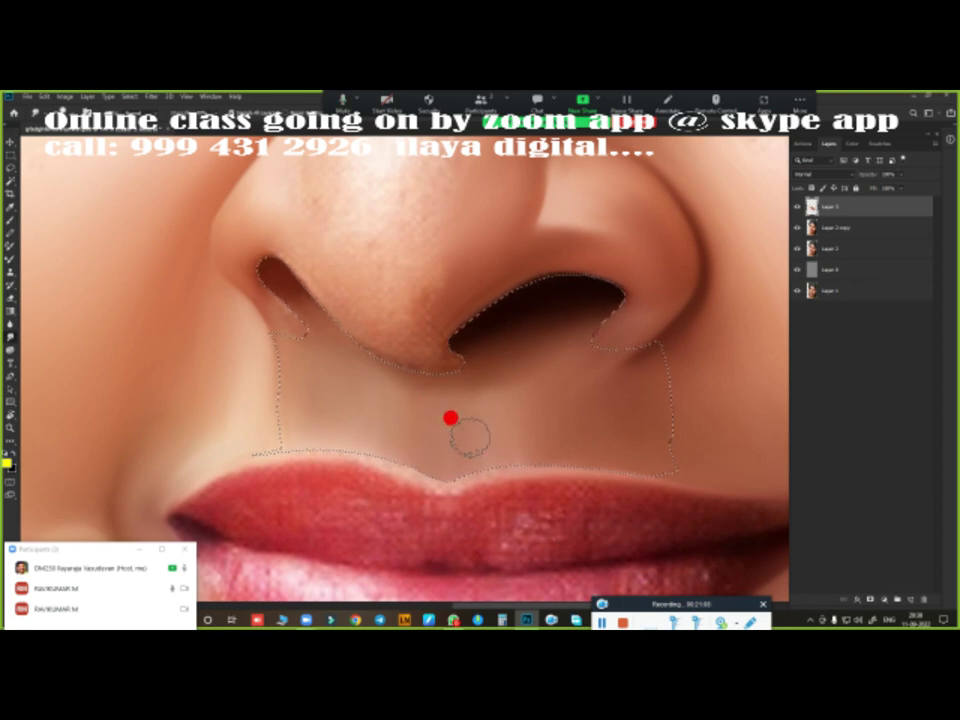
{"action": "left_click_drag", "start_coordinate": [394, 401], "coordinate": [486, 468]}
{"action": "mouse_move", "coordinate": [413, 447]}
{"action": "left_mouse_down"}
{"action": "mouse_move", "coordinate": [476, 456]}
{"action": "mouse_move", "coordinate": [375, 439]}
{"action": "mouse_move", "coordinate": [417, 432]}
{"action": "left_mouse_up"}
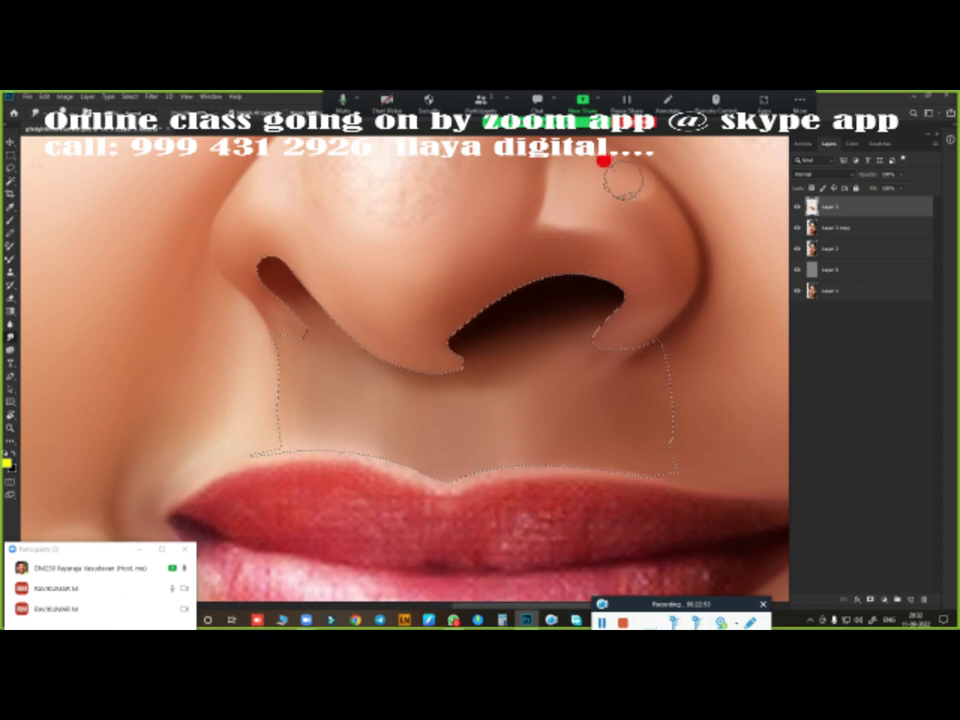
{"action": "scroll", "coordinate": [433, 446], "scroll_direction": "down", "scroll_amount": 3}
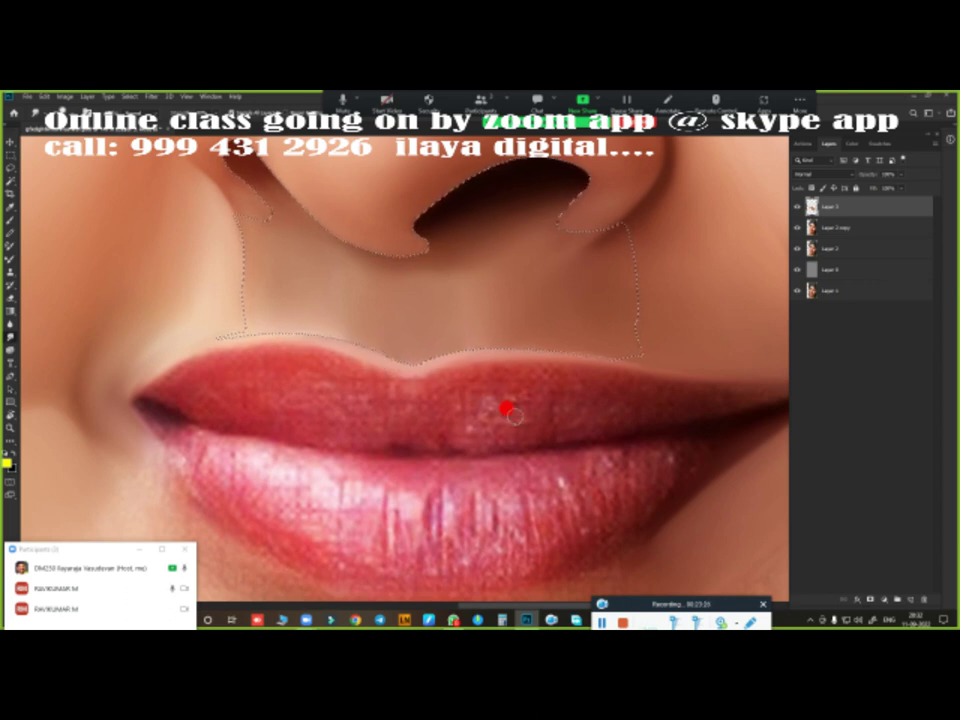
{"action": "scroll", "coordinate": [480, 395], "scroll_direction": "down", "scroll_amount": 3}
{"action": "scroll", "coordinate": [446, 385], "scroll_direction": "down", "scroll_amount": 3}
{"action": "scroll", "coordinate": [466, 357], "scroll_direction": "up", "scroll_amount": 2}
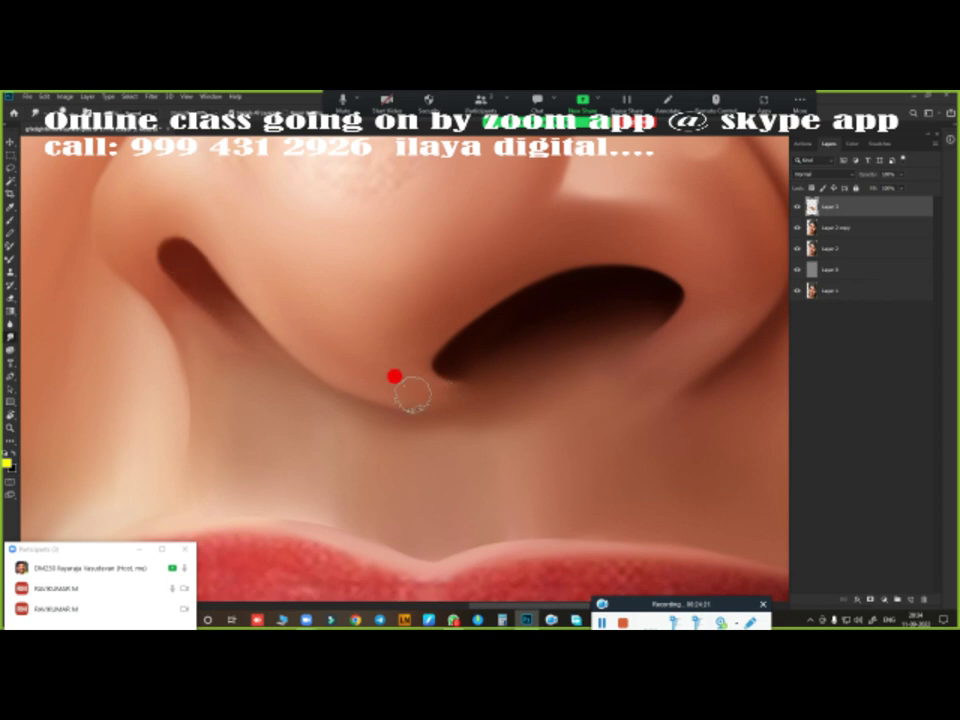
{"action": "scroll", "coordinate": [531, 410], "scroll_direction": "down", "scroll_amount": 5}
{"action": "scroll", "coordinate": [531, 410], "scroll_direction": "down", "scroll_amount": 3}
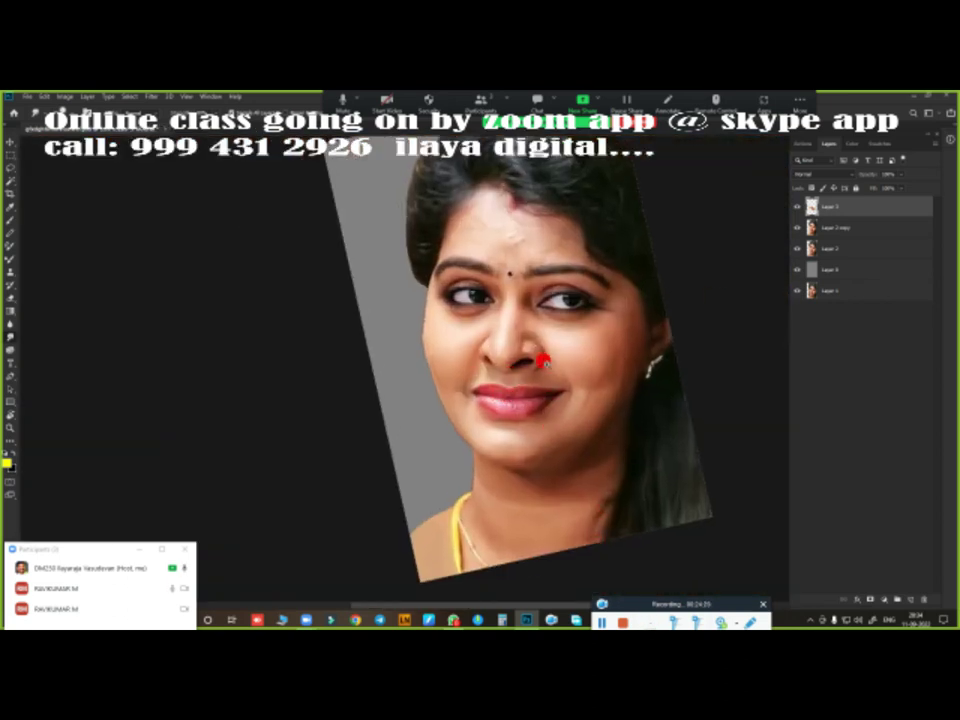
{"action": "scroll", "coordinate": [541, 362], "scroll_direction": "up", "scroll_amount": 3}
{"action": "scroll", "coordinate": [445, 375], "scroll_direction": "up", "scroll_amount": 1}
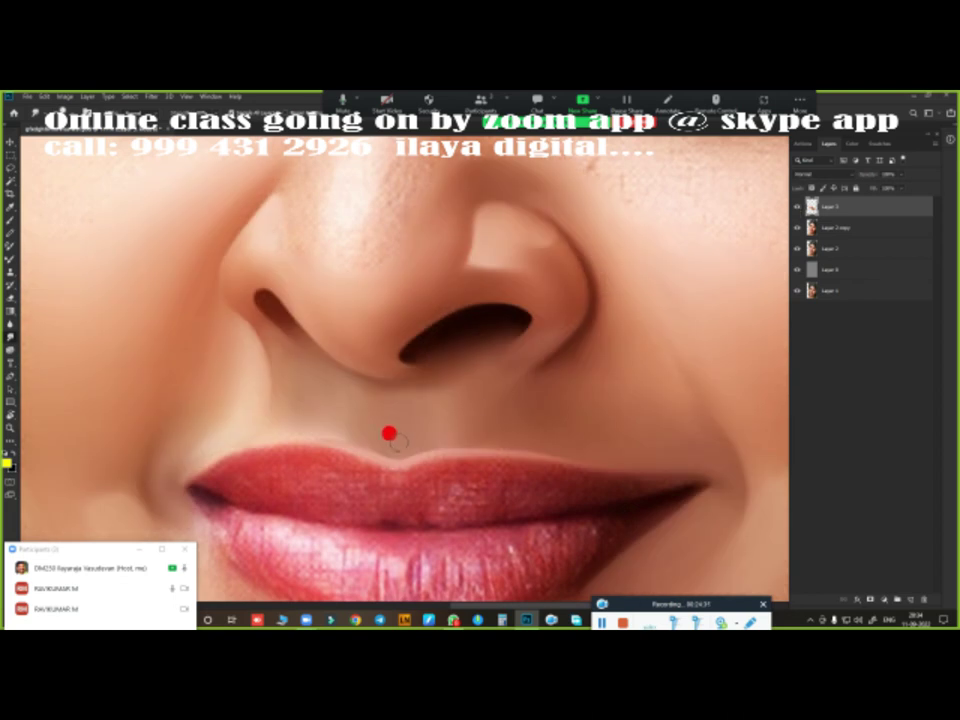
Step: Switch to a different 100 px brush preset and fit the whole face in the window
{"action": "right_click", "coordinate": [481, 306]}
{"action": "double_click", "coordinate": [619, 450]}
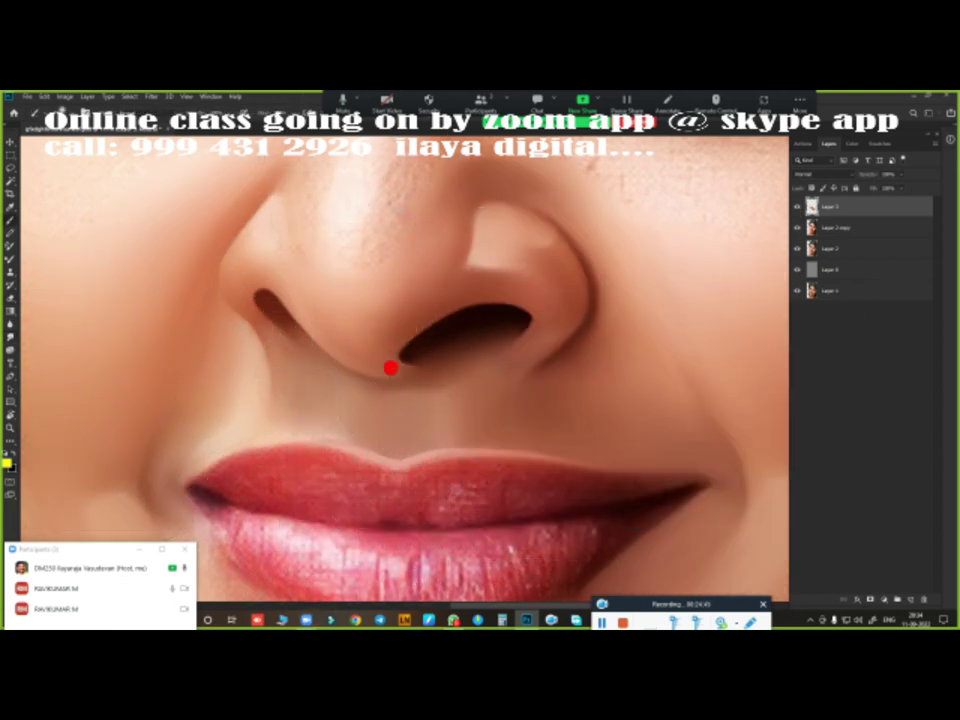
{"action": "right_click", "coordinate": [356, 386]}
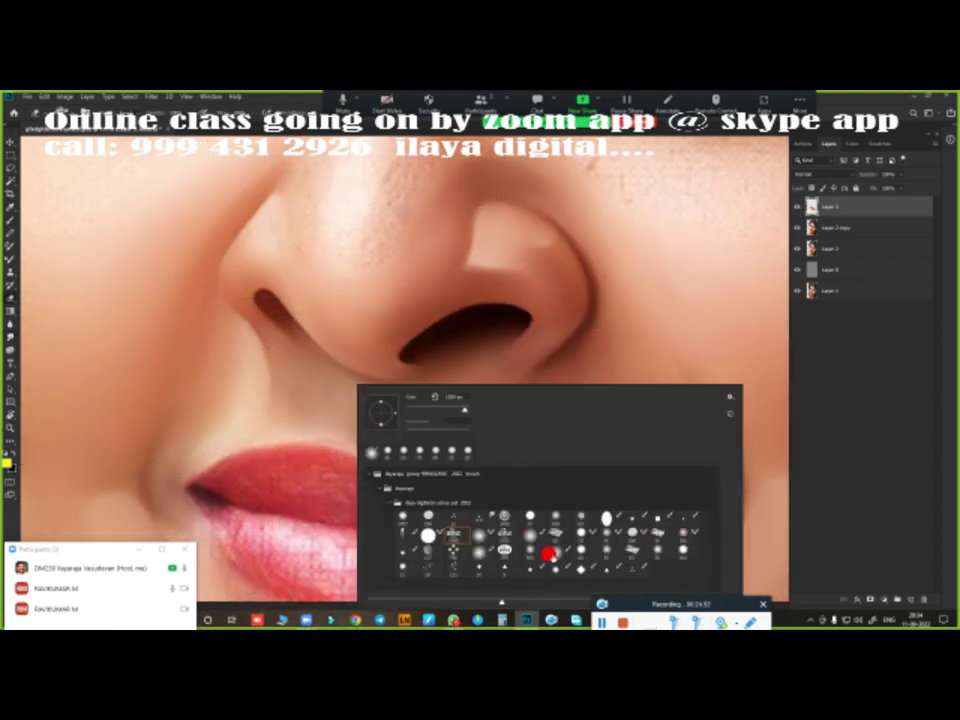
{"action": "left_click", "coordinate": [528, 546]}
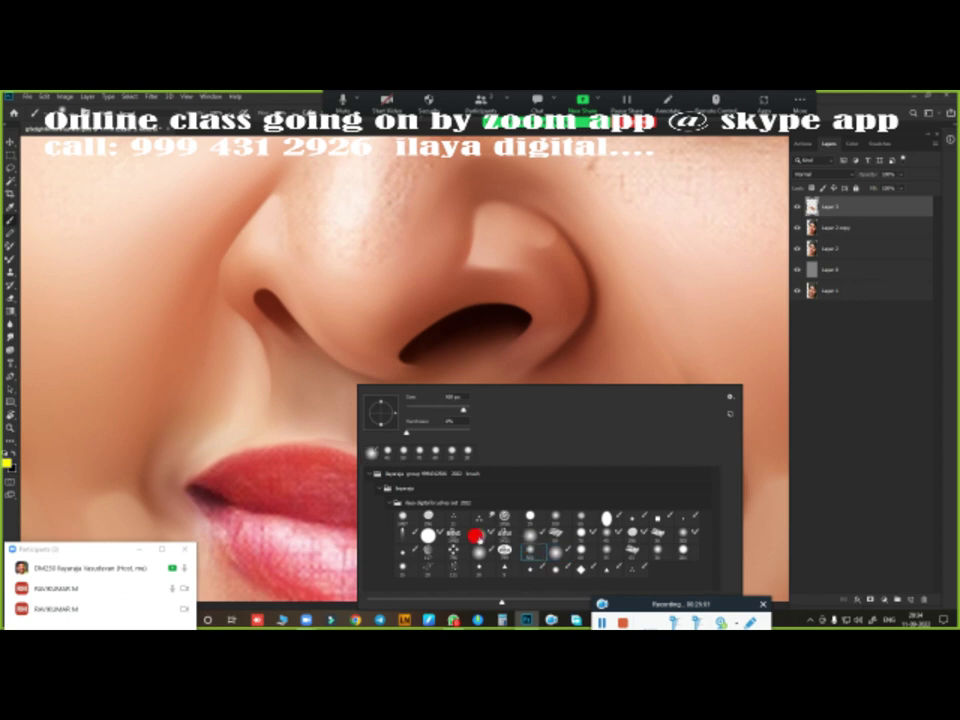
{"action": "right_click", "coordinate": [406, 384]}
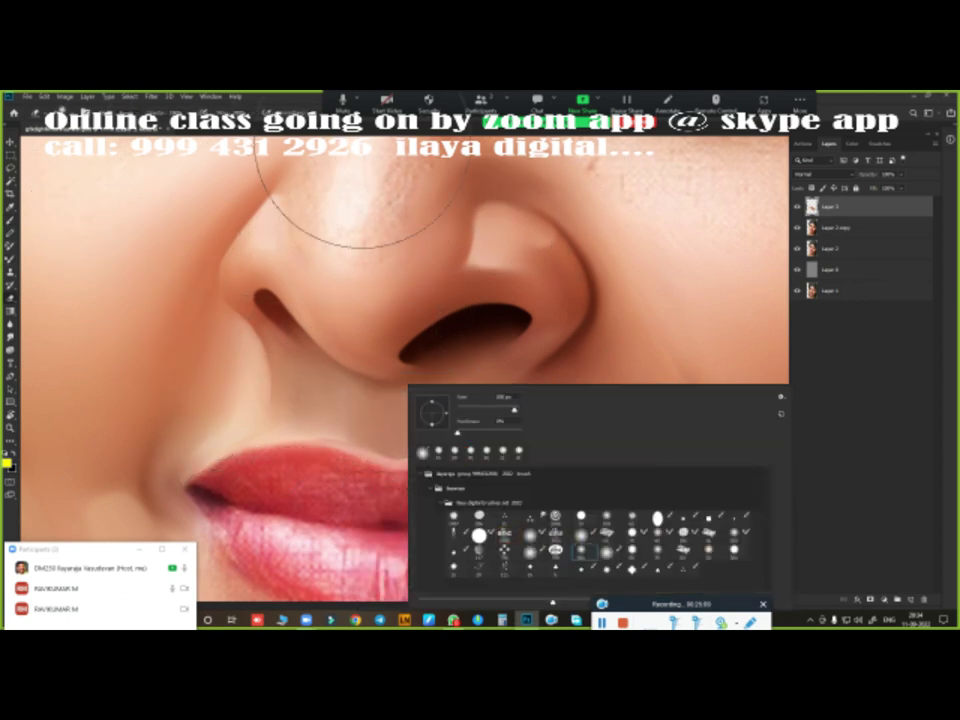
{"action": "left_click", "coordinate": [731, 416]}
{"action": "left_click", "coordinate": [410, 336]}
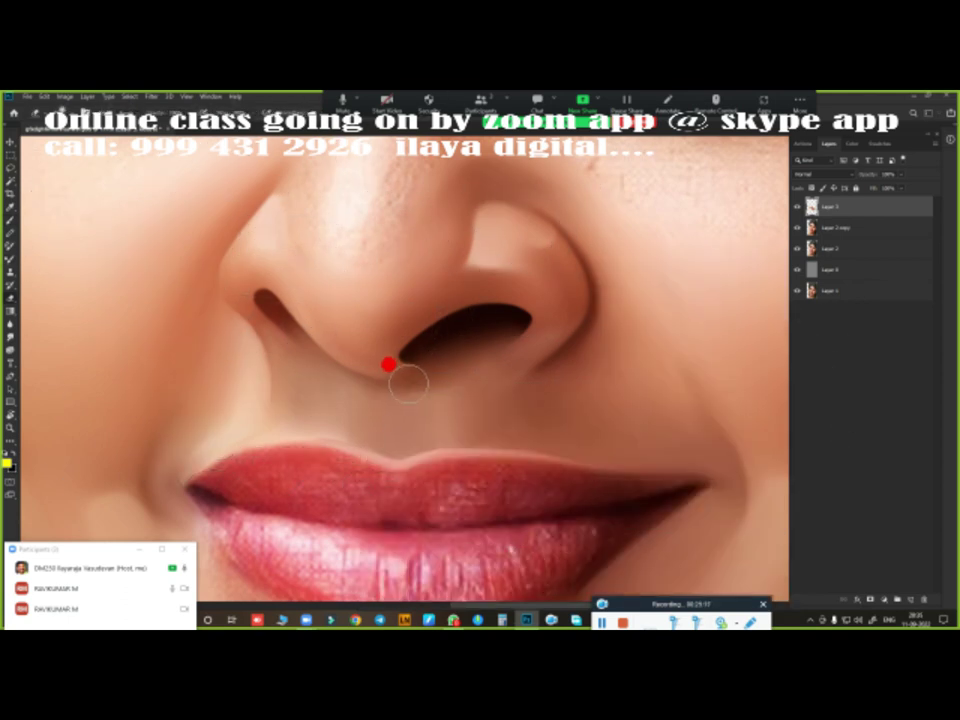
{"action": "key", "text": "ctrl+0"}
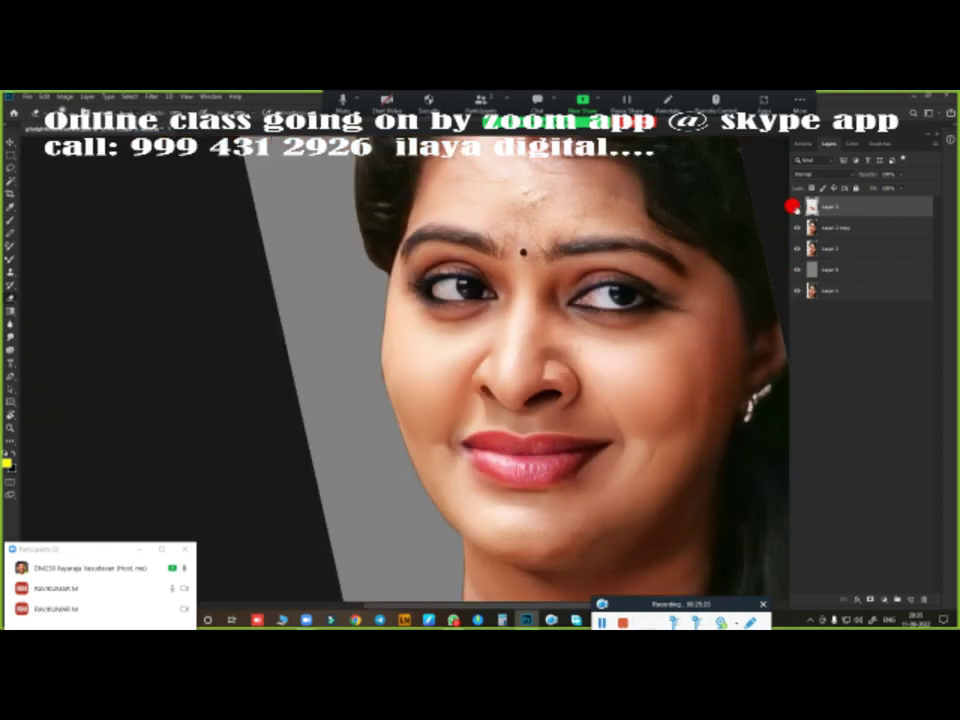
Step: Smooth the grainy patch below the nostrils and blend both nose wings into the cheeks
{"action": "scroll", "coordinate": [563, 385], "scroll_direction": "up", "scroll_amount": 5}
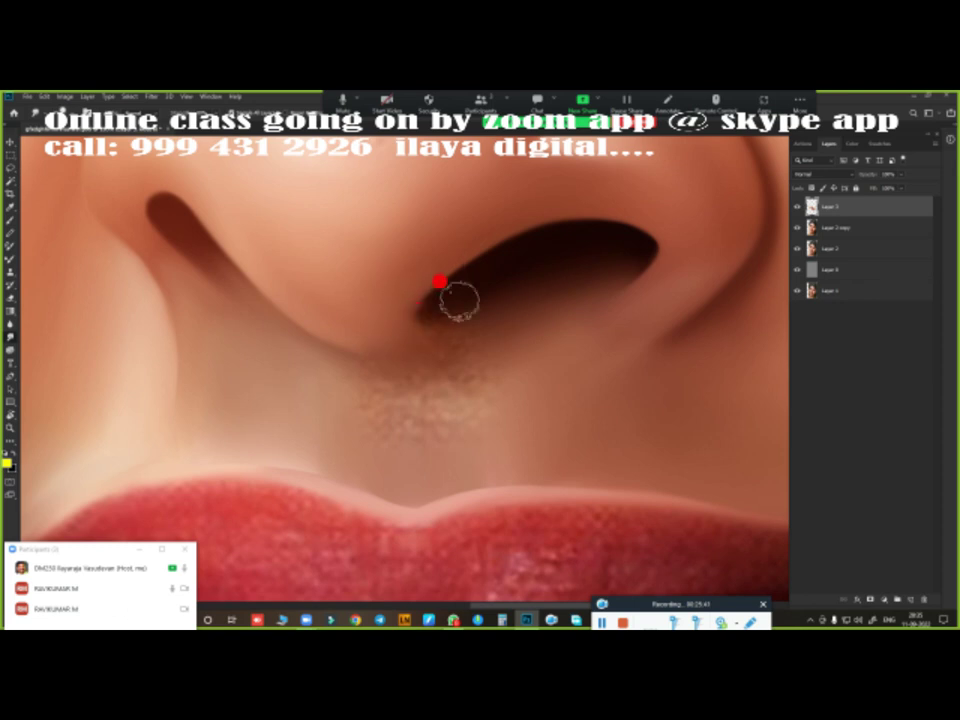
{"action": "left_click_drag", "start_coordinate": [463, 446], "coordinate": [418, 407]}
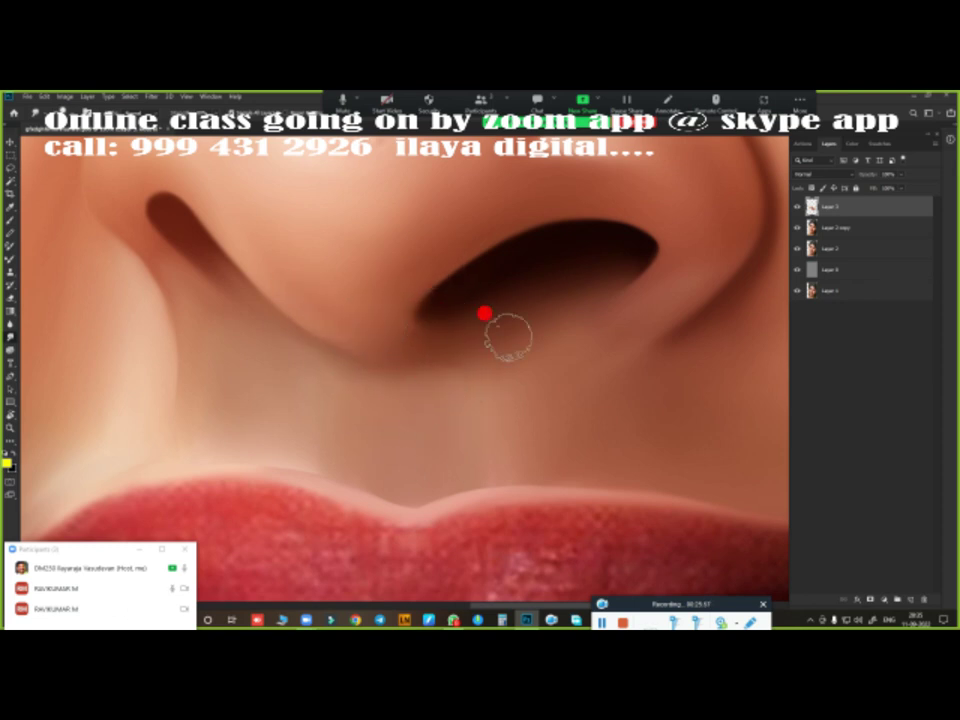
{"action": "scroll", "coordinate": [490, 380], "scroll_direction": "down", "scroll_amount": 5}
{"action": "scroll", "coordinate": [494, 409], "scroll_direction": "up", "scroll_amount": 4}
{"action": "scroll", "coordinate": [388, 360], "scroll_direction": "up", "scroll_amount": 1}
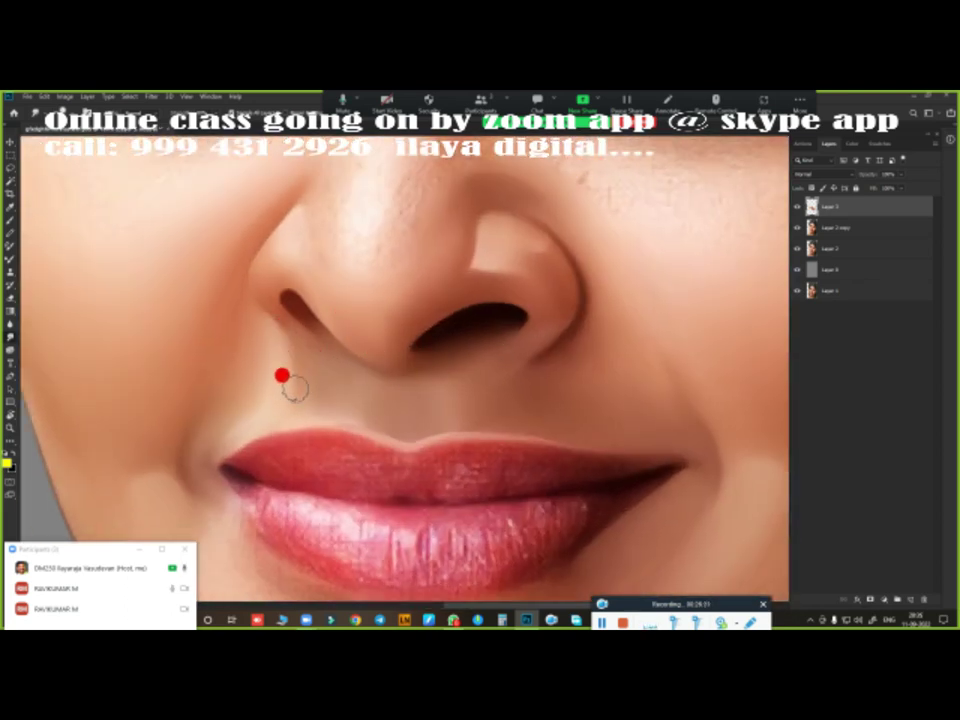
{"action": "key", "text": "ctrl+0"}
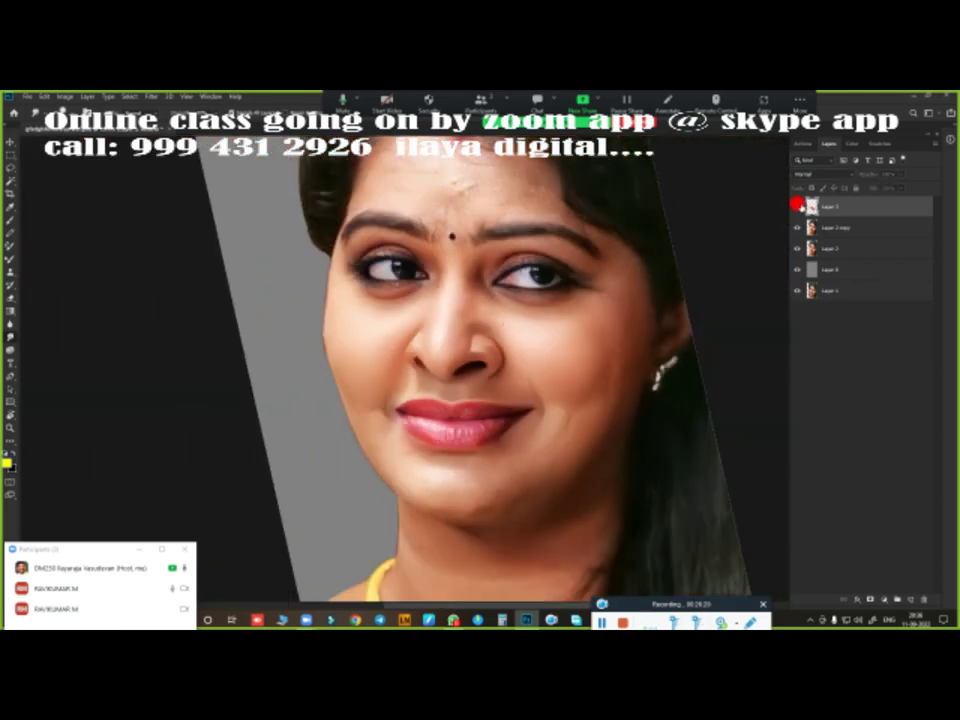
{"action": "scroll", "coordinate": [469, 345], "scroll_direction": "up", "scroll_amount": 5}
{"action": "scroll", "coordinate": [403, 304], "scroll_direction": "up", "scroll_amount": 2}
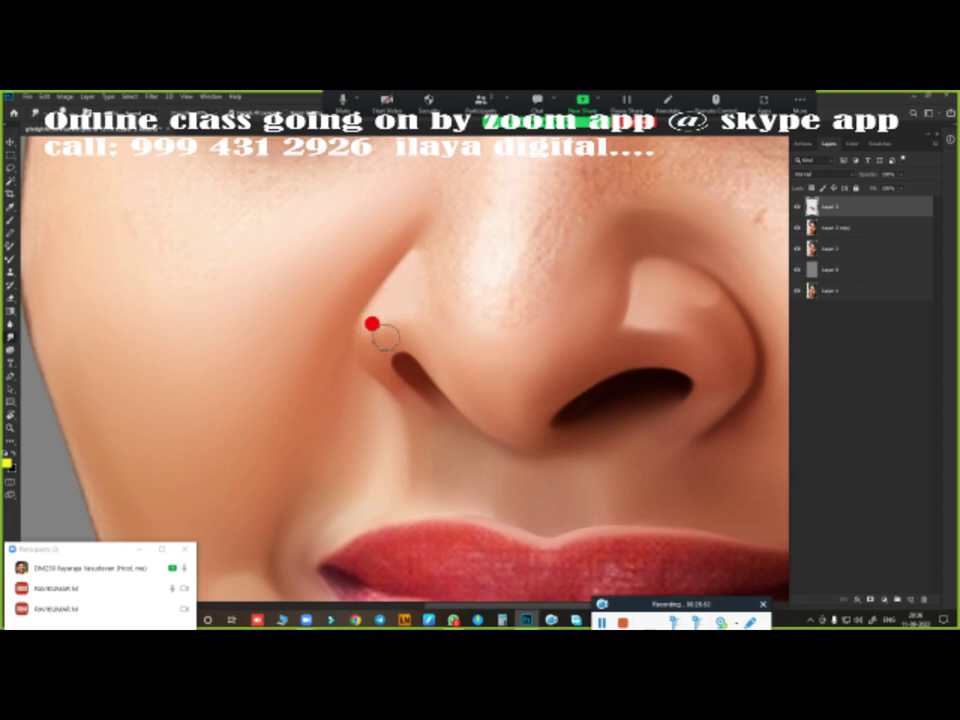
{"action": "scroll", "coordinate": [365, 302], "scroll_direction": "right", "scroll_amount": 5}
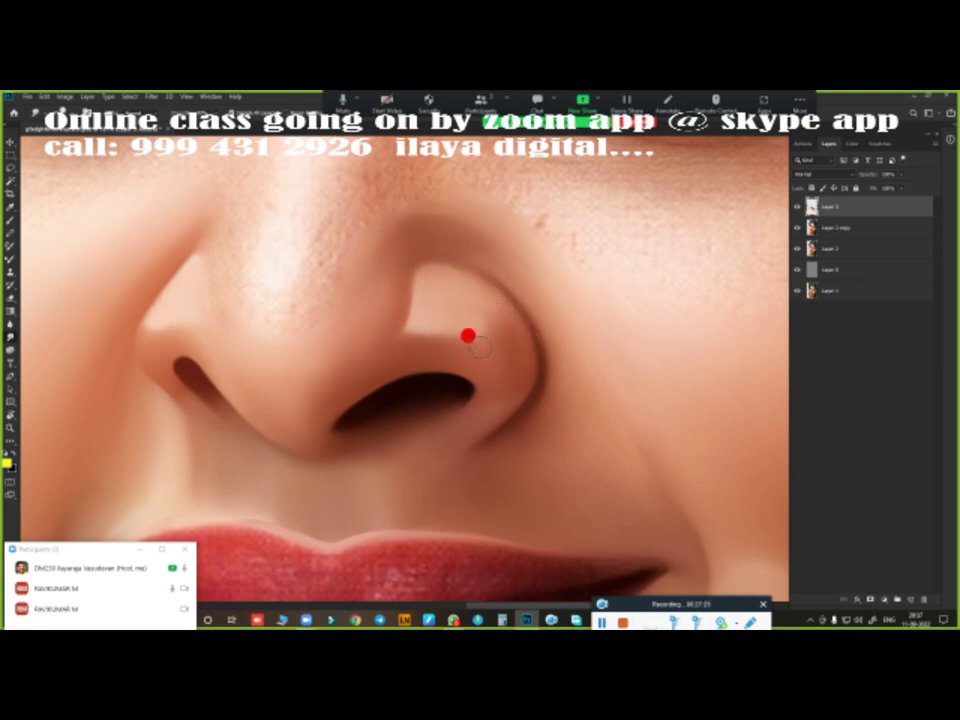
{"action": "scroll", "coordinate": [370, 331], "scroll_direction": "down", "scroll_amount": 5}
{"action": "scroll", "coordinate": [411, 356], "scroll_direction": "up", "scroll_amount": 1}
{"action": "scroll", "coordinate": [503, 379], "scroll_direction": "up", "scroll_amount": 2}
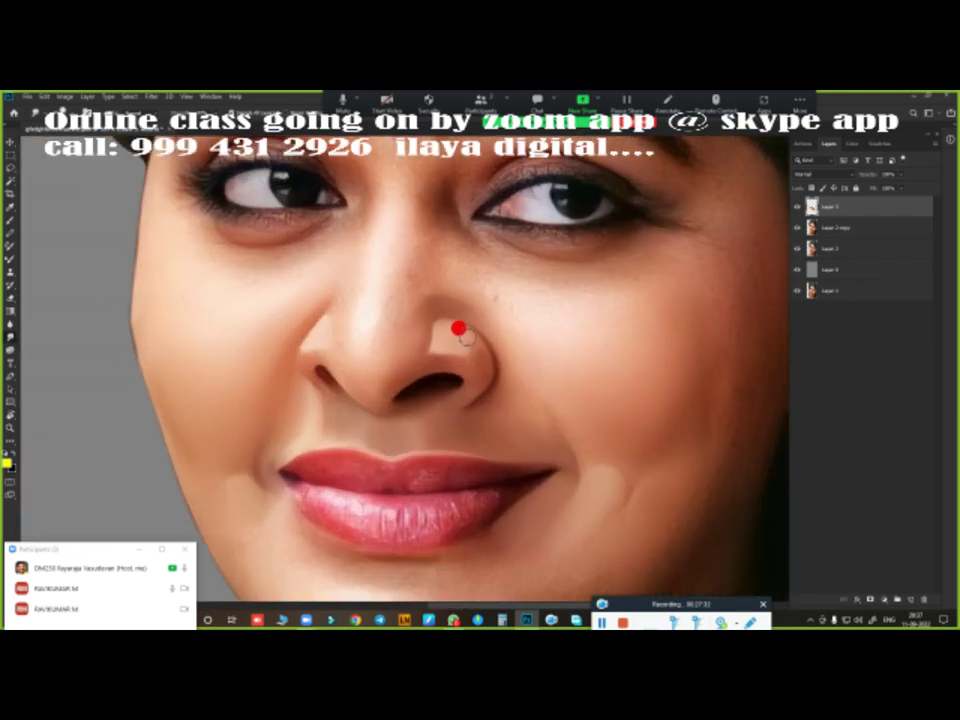
{"action": "scroll", "coordinate": [530, 460], "scroll_direction": "down", "scroll_amount": 2}
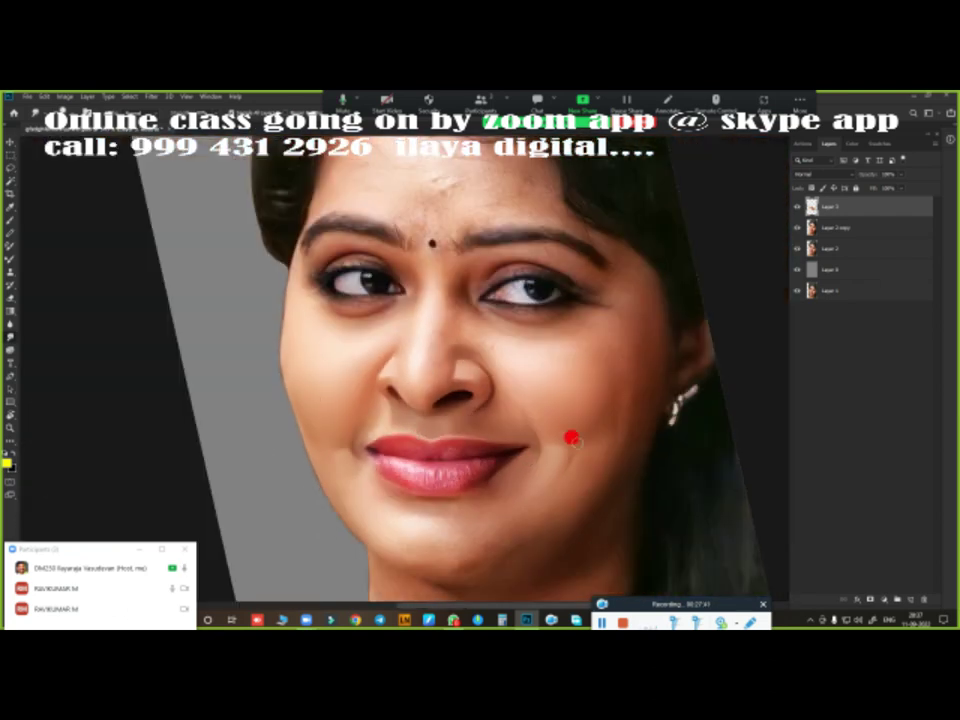
Step: Open the Save As dialog and cancel it without saving
{"action": "scroll", "coordinate": [577, 428], "scroll_direction": "down", "scroll_amount": 3}
{"action": "key", "text": "ctrl+shift+s"}
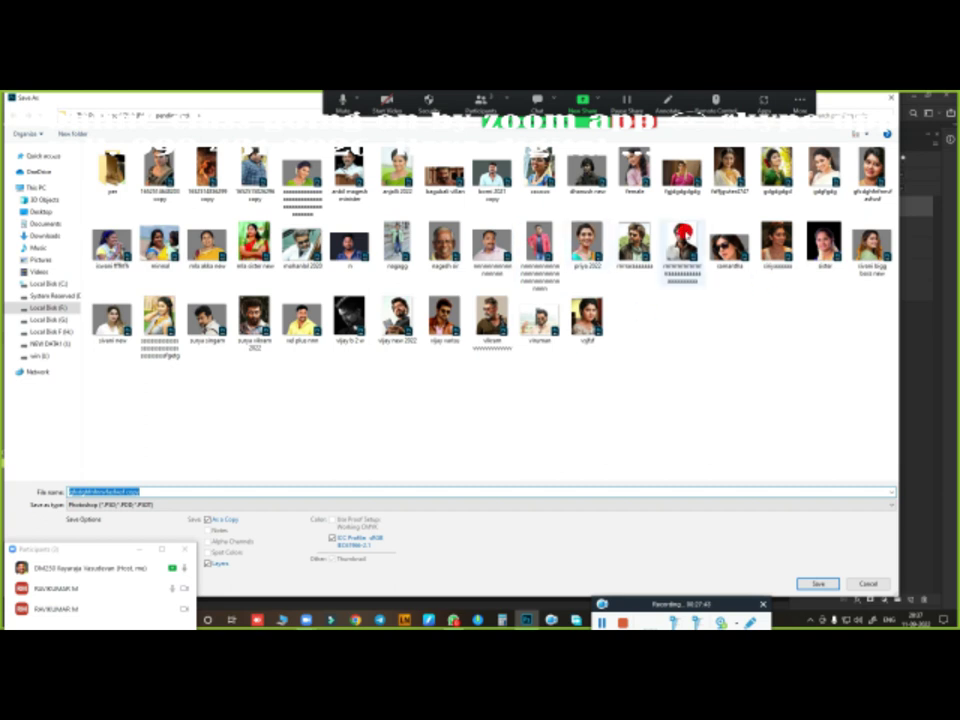
{"action": "left_click", "coordinate": [819, 582]}
{"action": "scroll", "coordinate": [505, 380], "scroll_direction": "up", "scroll_amount": 3}
{"action": "scroll", "coordinate": [400, 360], "scroll_direction": "up", "scroll_amount": 2}
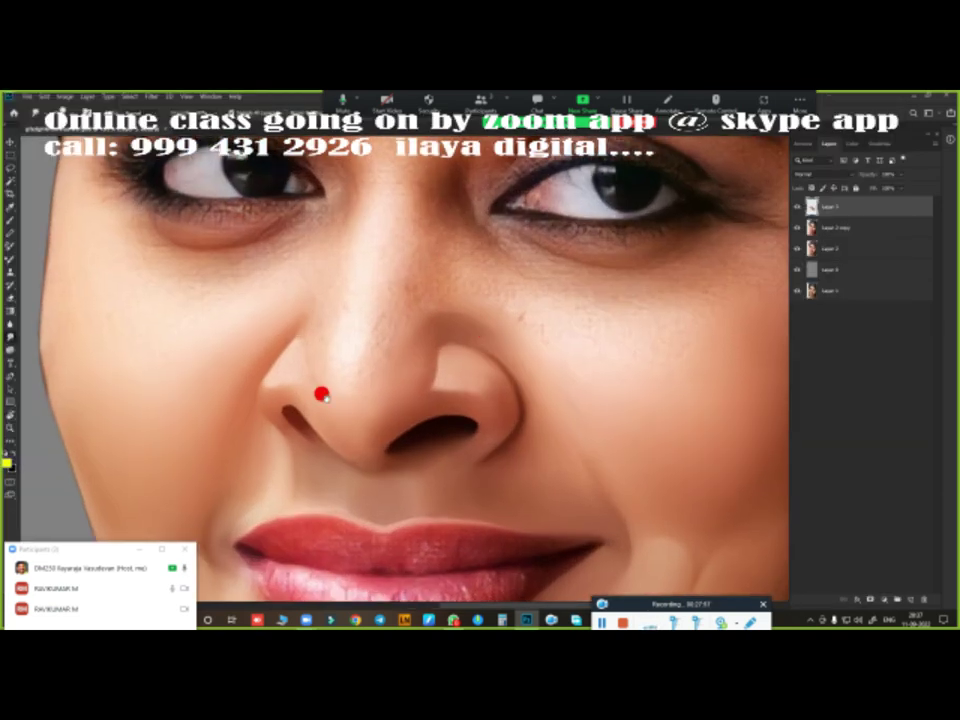
{"action": "scroll", "coordinate": [461, 375], "scroll_direction": "down", "scroll_amount": 2}
{"action": "scroll", "coordinate": [435, 345], "scroll_direction": "up", "scroll_amount": 1}
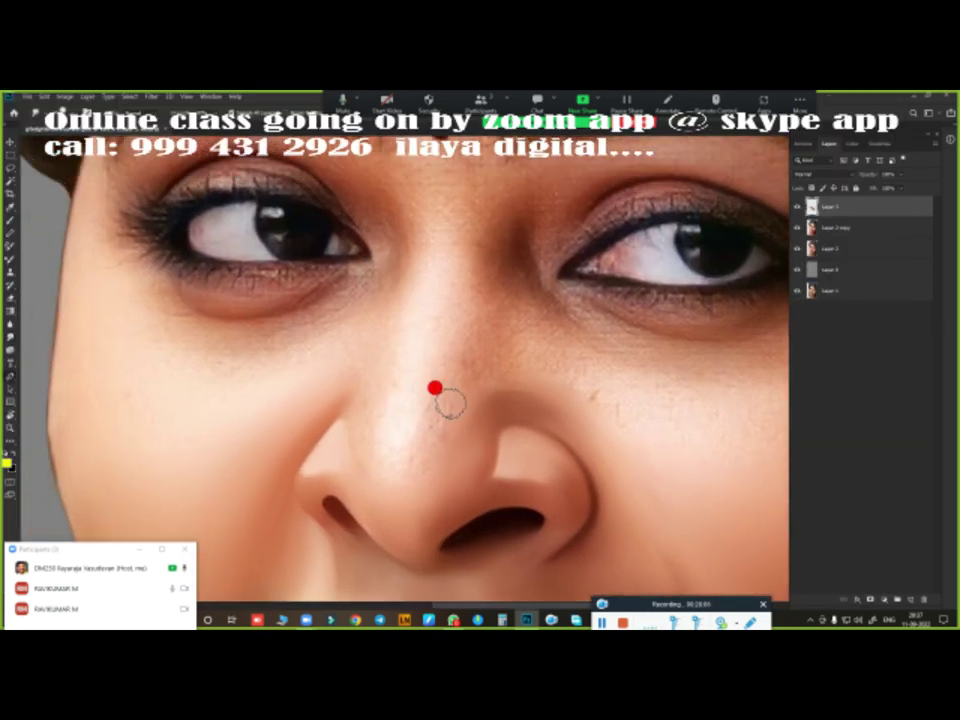
{"action": "scroll", "coordinate": [435, 386], "scroll_direction": "down", "scroll_amount": 2}
{"action": "scroll", "coordinate": [408, 298], "scroll_direction": "up", "scroll_amount": 2}
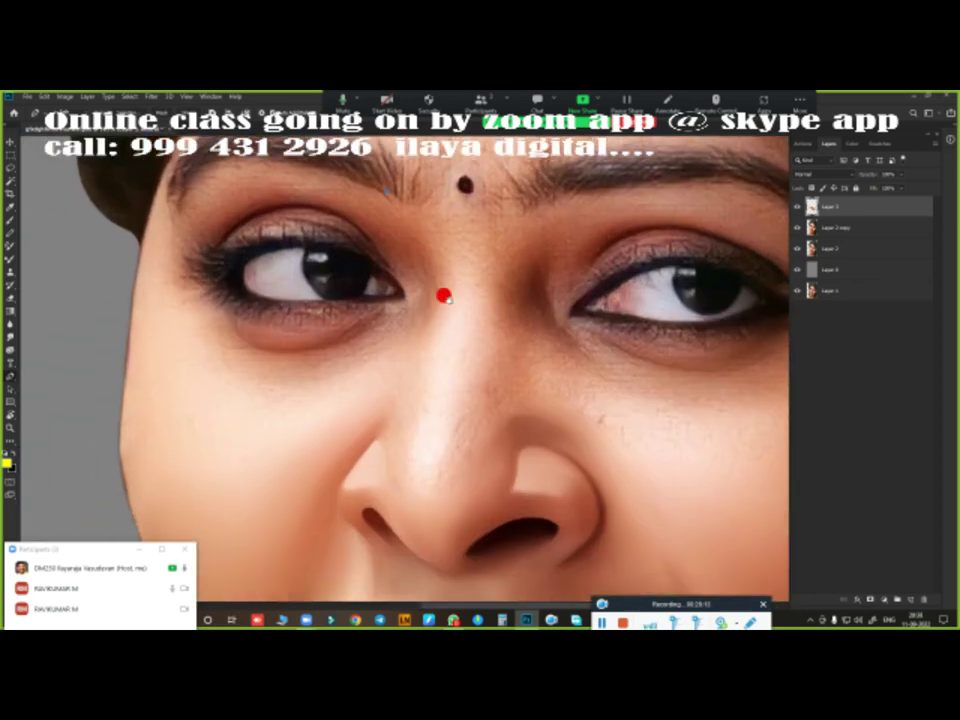
{"action": "scroll", "coordinate": [441, 294], "scroll_direction": "down", "scroll_amount": 1}
{"action": "scroll", "coordinate": [411, 347], "scroll_direction": "up", "scroll_amount": 2}
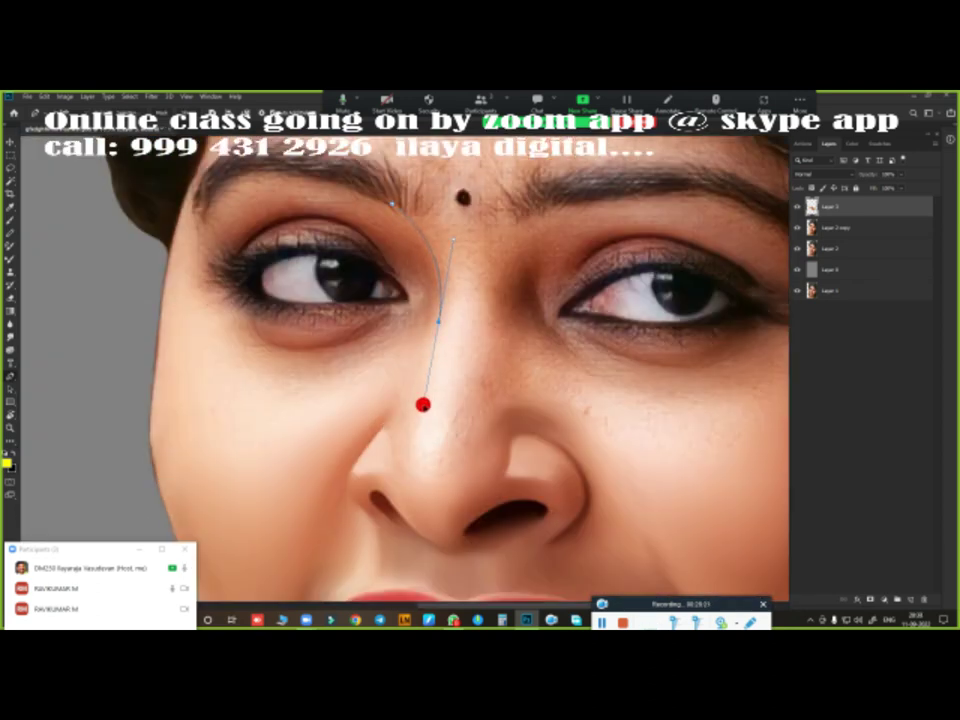
{"action": "scroll", "coordinate": [423, 405], "scroll_direction": "down", "scroll_amount": 2}
Step: Load the nose-bridge path as a selection and paint a soft light highlight down it
{"action": "left_click_drag", "start_coordinate": [403, 432], "coordinate": [416, 458]}
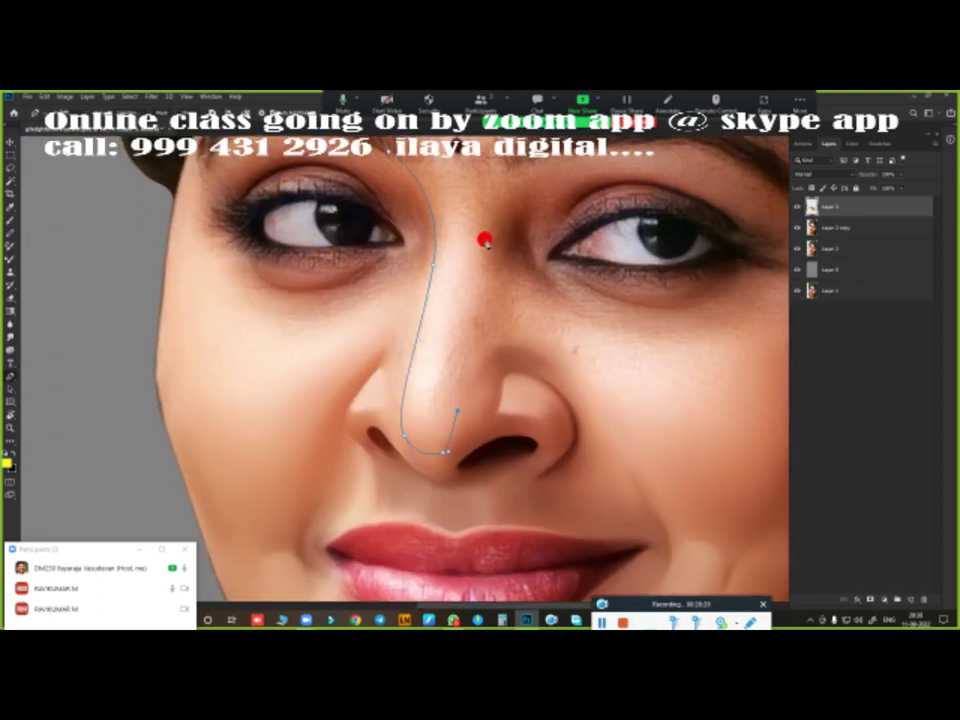
{"action": "scroll", "coordinate": [553, 206], "scroll_direction": "down", "scroll_amount": 1}
{"action": "key", "text": "ctrl+Return"}
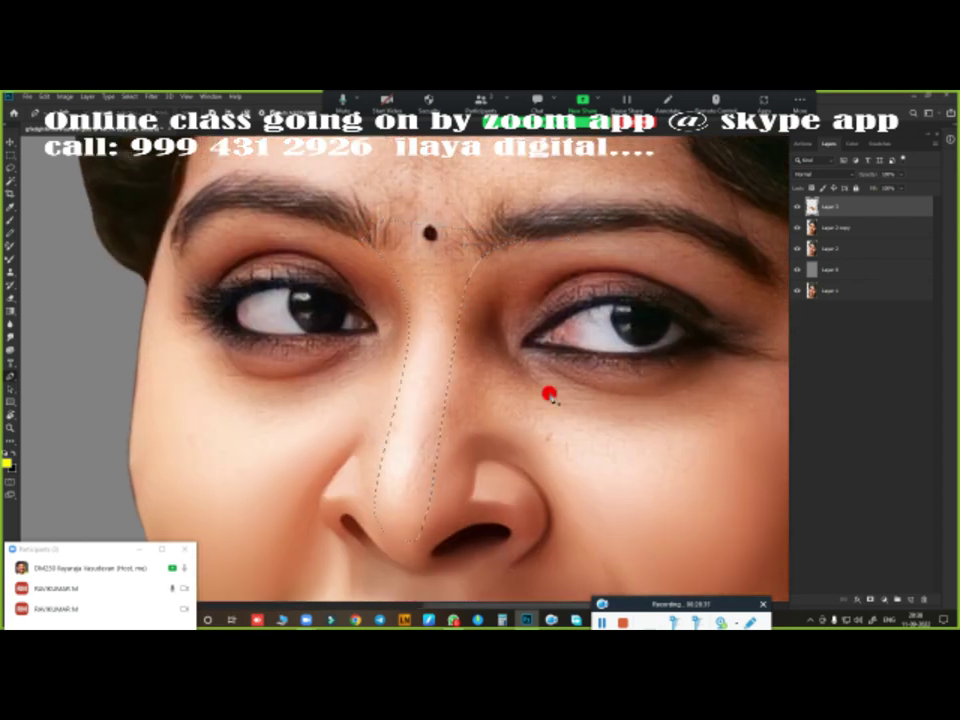
{"action": "scroll", "coordinate": [504, 321], "scroll_direction": "up", "scroll_amount": 1}
{"action": "scroll", "coordinate": [402, 186], "scroll_direction": "up", "scroll_amount": 1}
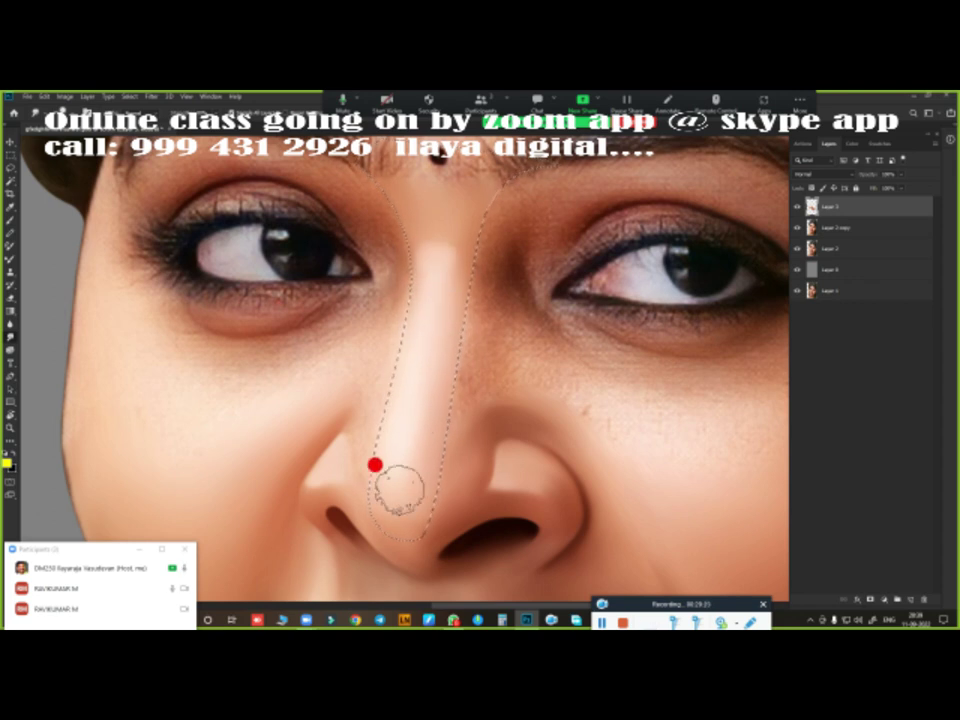
{"action": "scroll", "coordinate": [501, 441], "scroll_direction": "up", "scroll_amount": 2}
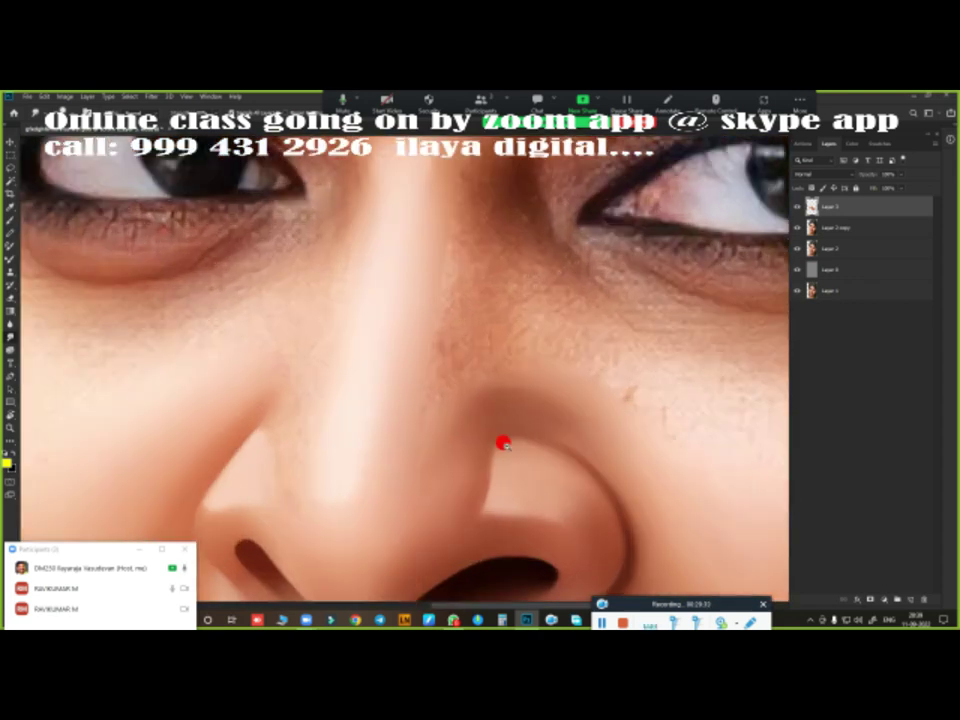
{"action": "scroll", "coordinate": [447, 330], "scroll_direction": "down", "scroll_amount": 3}
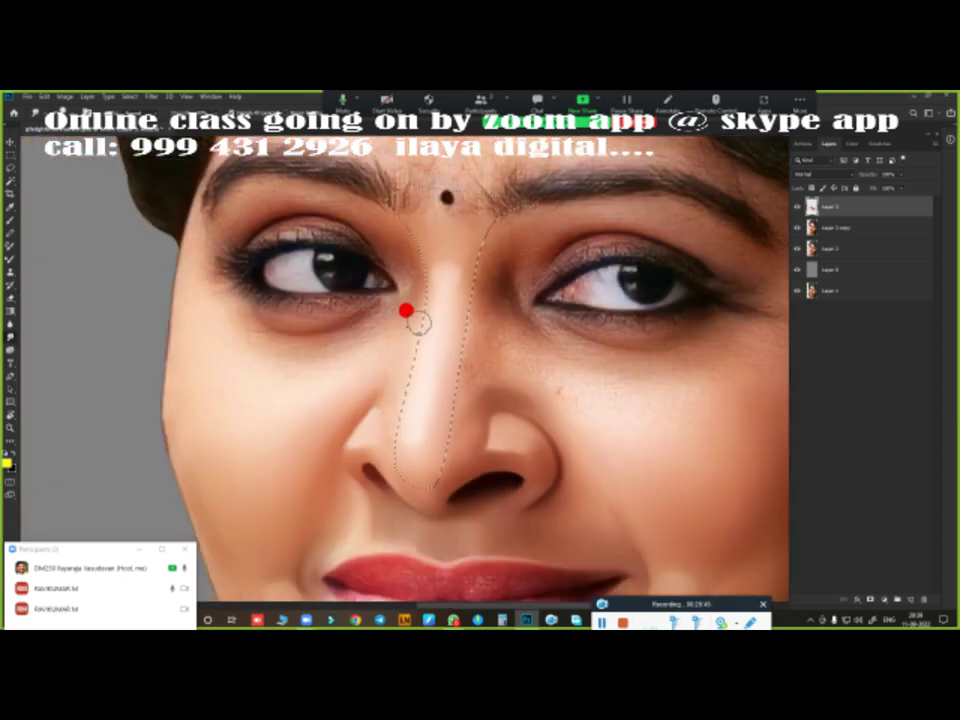
{"action": "key", "text": "shift+F6"}
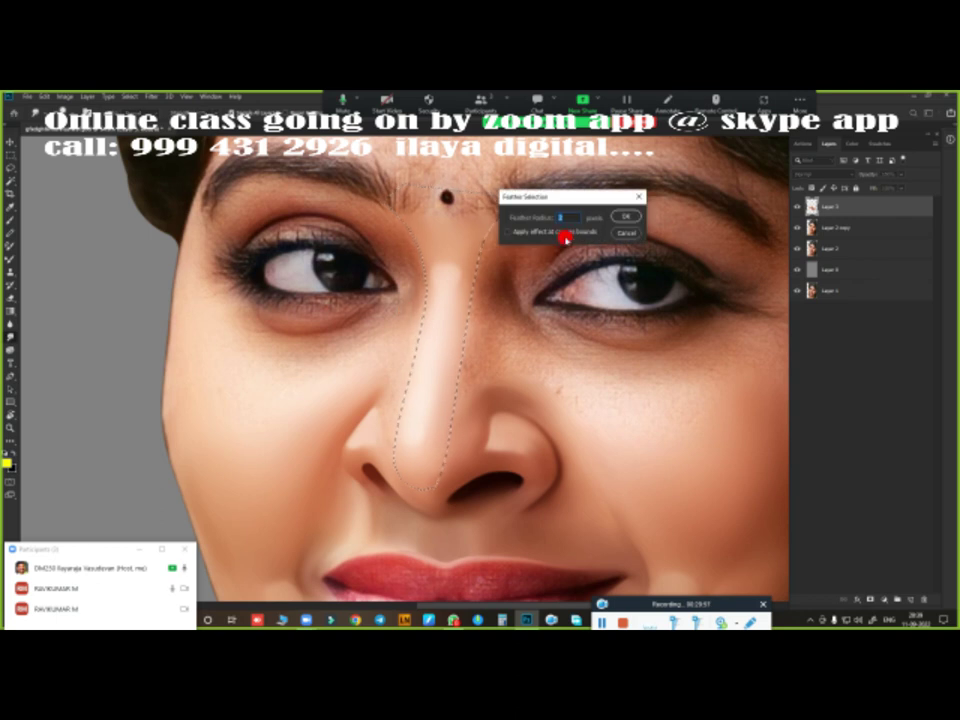
{"action": "key", "text": "Return"}
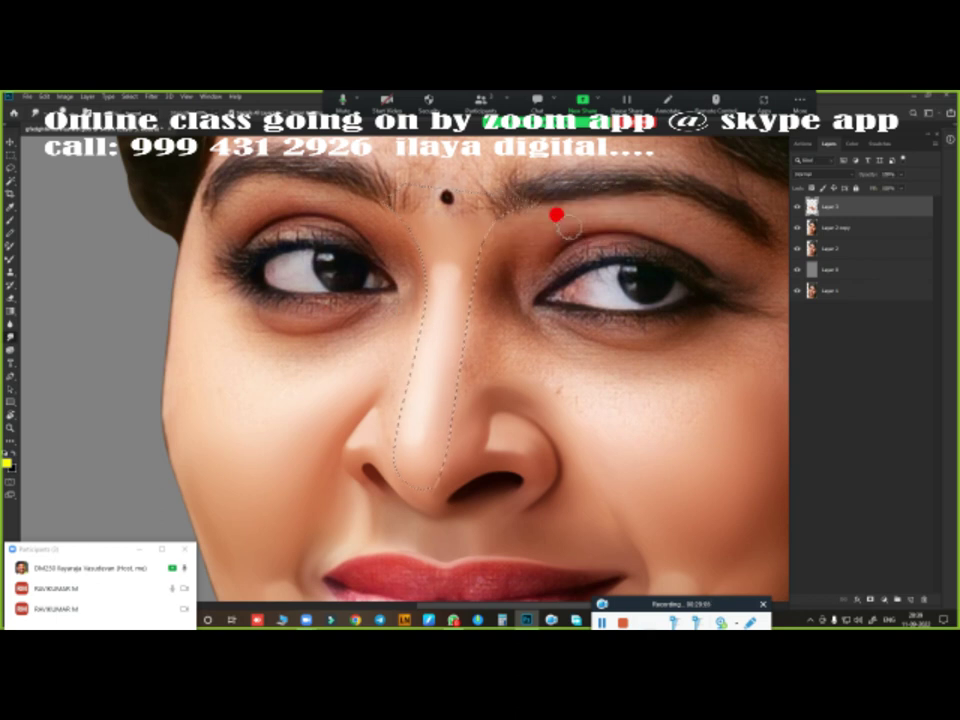
{"action": "scroll", "coordinate": [354, 446], "scroll_direction": "up", "scroll_amount": 2}
{"action": "scroll", "coordinate": [422, 358], "scroll_direction": "up", "scroll_amount": 1}
{"action": "scroll", "coordinate": [449, 205], "scroll_direction": "up", "scroll_amount": 1}
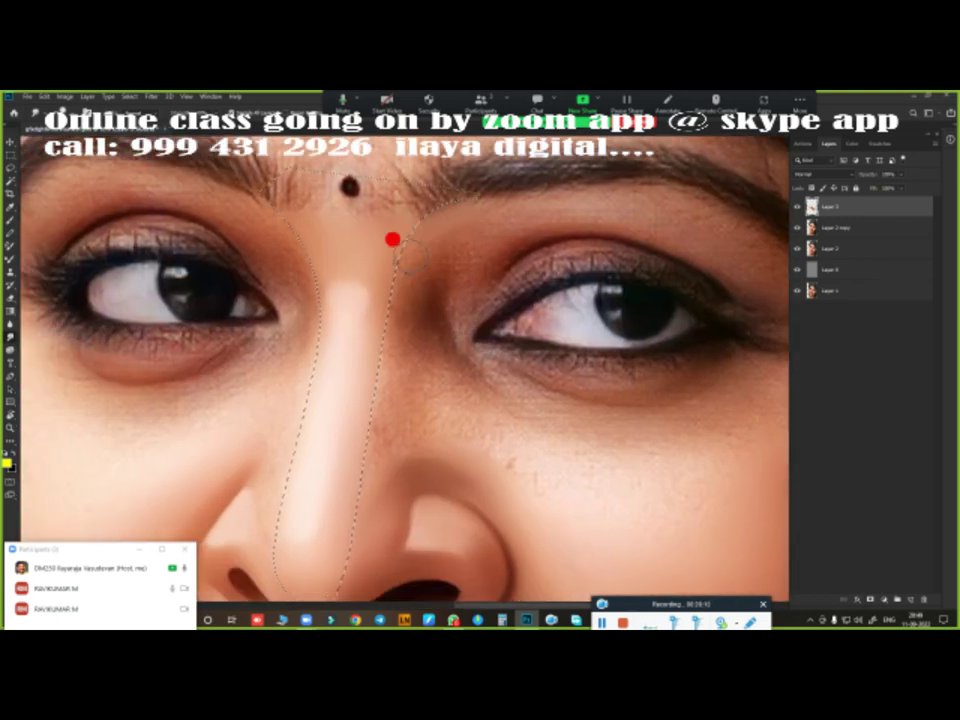
{"action": "left_click_drag", "start_coordinate": [422, 385], "coordinate": [428, 214]}
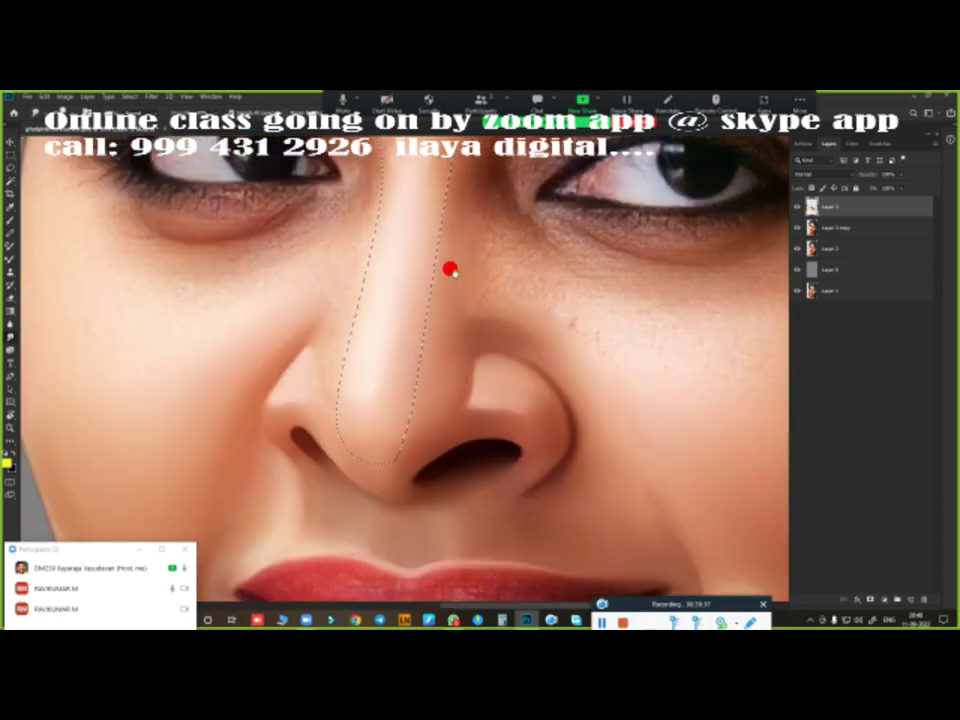
{"action": "left_click_drag", "start_coordinate": [450, 268], "coordinate": [505, 383]}
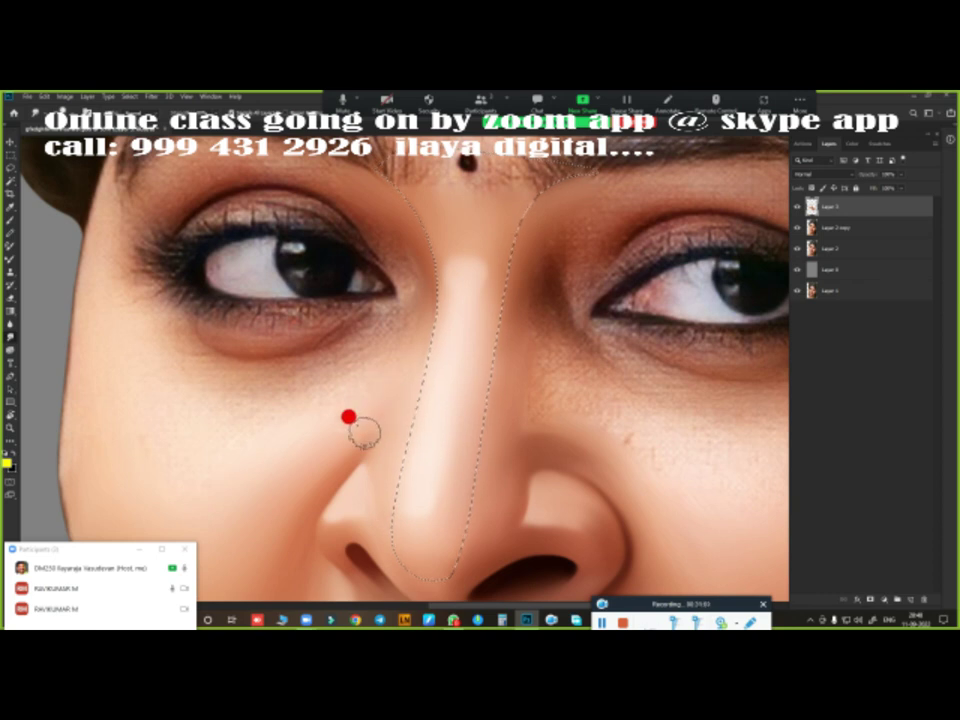
{"action": "scroll", "coordinate": [540, 452], "scroll_direction": "up", "scroll_amount": 3}
{"action": "scroll", "coordinate": [513, 312], "scroll_direction": "down", "scroll_amount": 1}
{"action": "scroll", "coordinate": [506, 345], "scroll_direction": "down", "scroll_amount": 1}
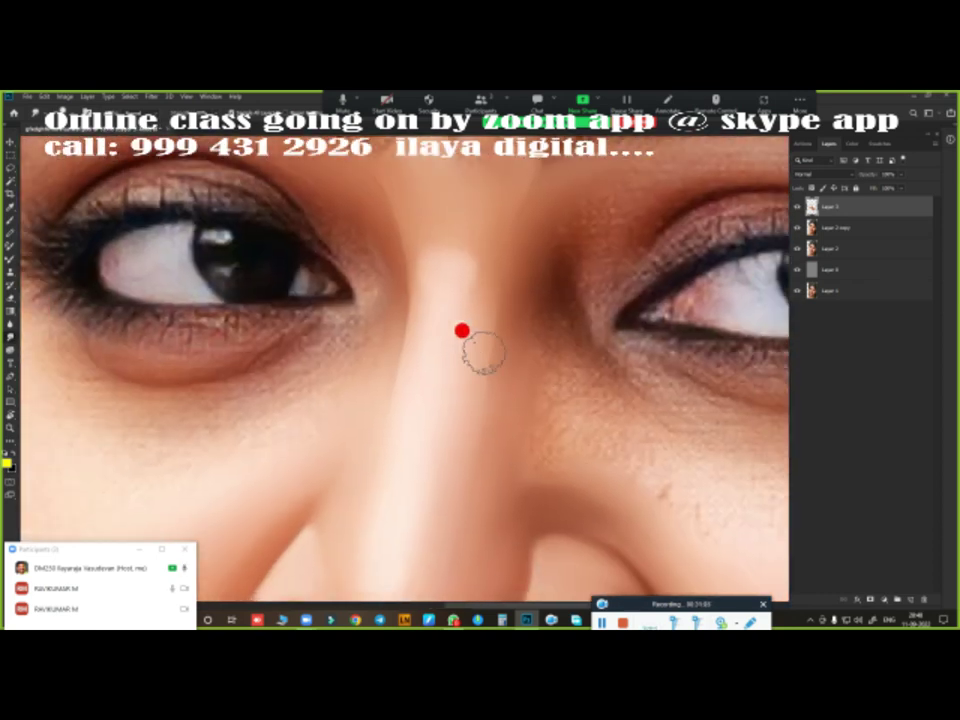
{"action": "scroll", "coordinate": [461, 330], "scroll_direction": "down", "scroll_amount": 1}
{"action": "scroll", "coordinate": [470, 345], "scroll_direction": "up", "scroll_amount": 1}
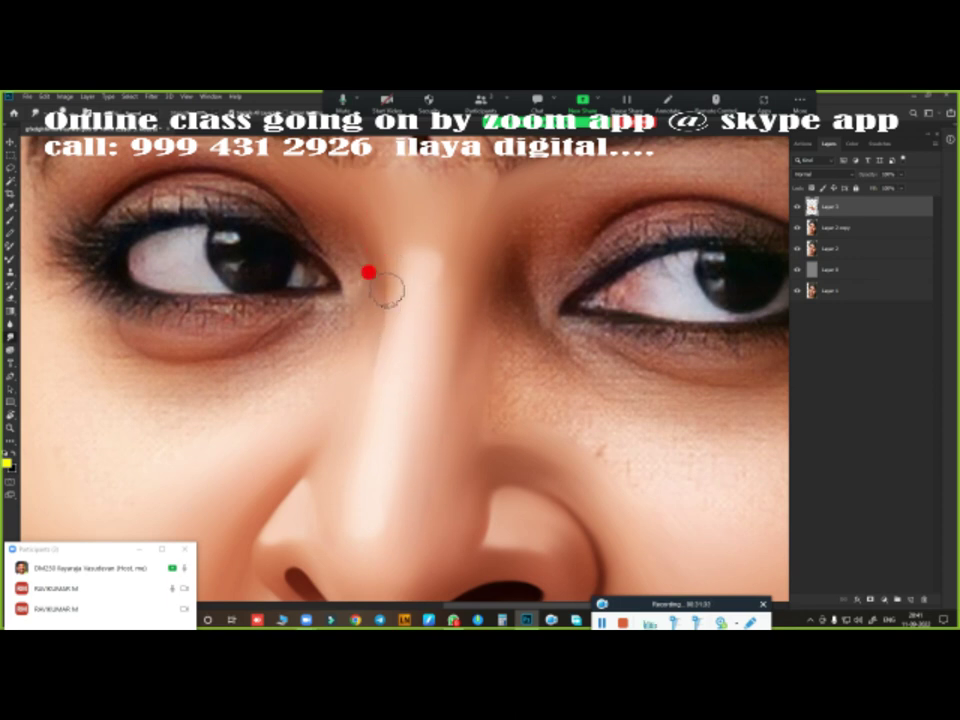
{"action": "scroll", "coordinate": [515, 368], "scroll_direction": "down", "scroll_amount": 3}
{"action": "scroll", "coordinate": [545, 355], "scroll_direction": "down", "scroll_amount": 2}
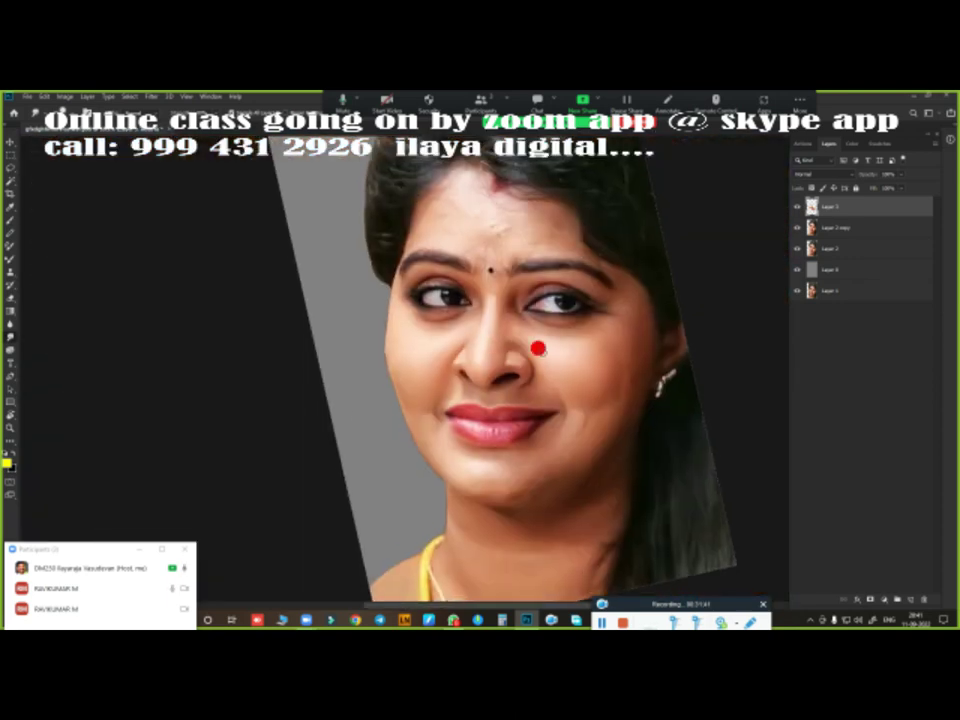
{"action": "scroll", "coordinate": [577, 366], "scroll_direction": "up", "scroll_amount": 2}
{"action": "scroll", "coordinate": [455, 376], "scroll_direction": "up", "scroll_amount": 2}
{"action": "scroll", "coordinate": [447, 369], "scroll_direction": "down", "scroll_amount": 3}
{"action": "scroll", "coordinate": [467, 386], "scroll_direction": "up", "scroll_amount": 3}
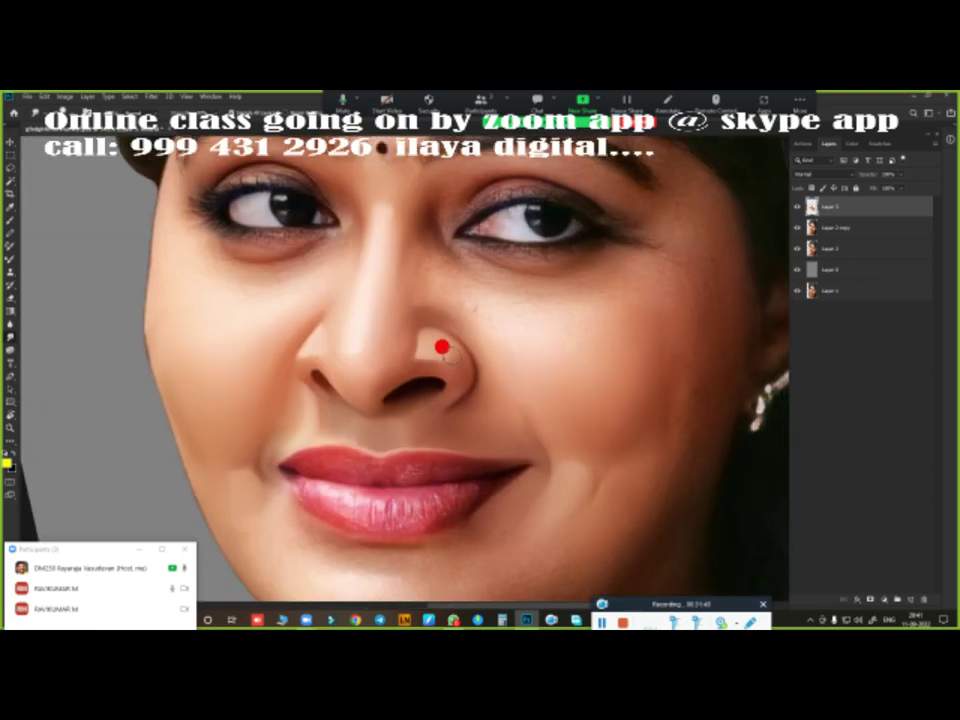
{"action": "scroll", "coordinate": [439, 343], "scroll_direction": "down", "scroll_amount": 2}
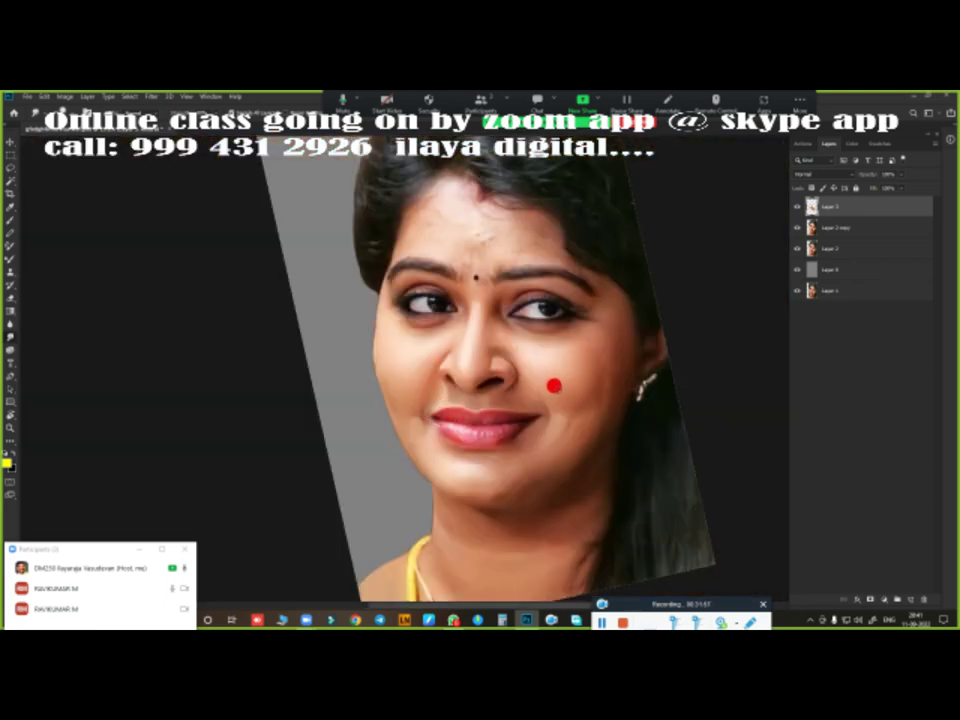
{"action": "scroll", "coordinate": [455, 340], "scroll_direction": "up", "scroll_amount": 3}
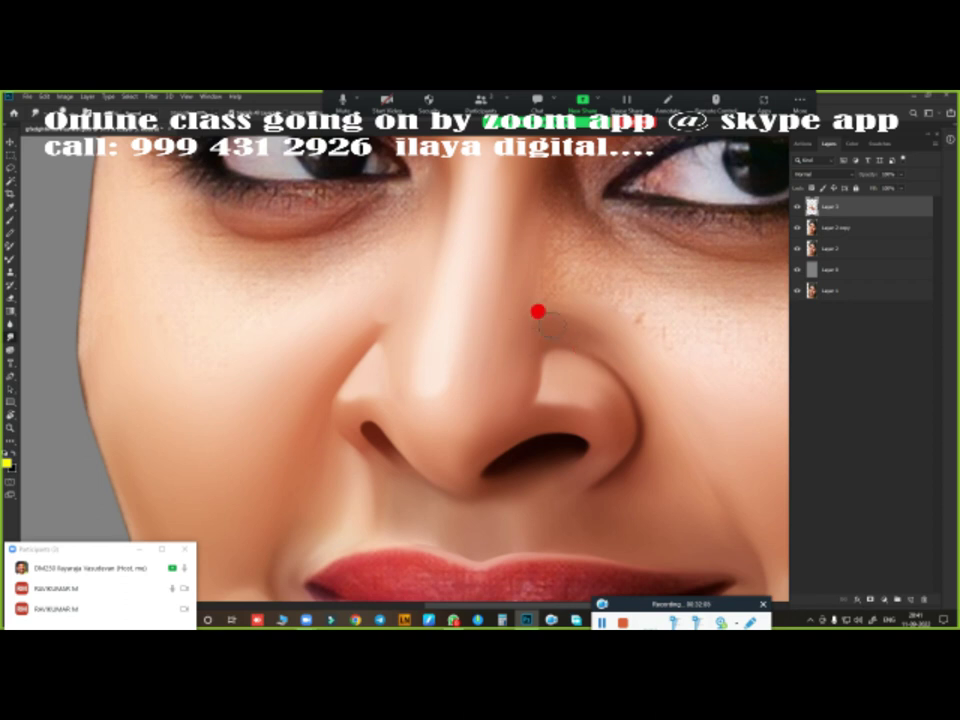
{"action": "scroll", "coordinate": [544, 320], "scroll_direction": "down", "scroll_amount": 3}
{"action": "scroll", "coordinate": [381, 315], "scroll_direction": "up", "scroll_amount": 3}
Step: Save the portrait over the existing file, confirming the replacement
{"action": "scroll", "coordinate": [448, 369], "scroll_direction": "down", "scroll_amount": 2}
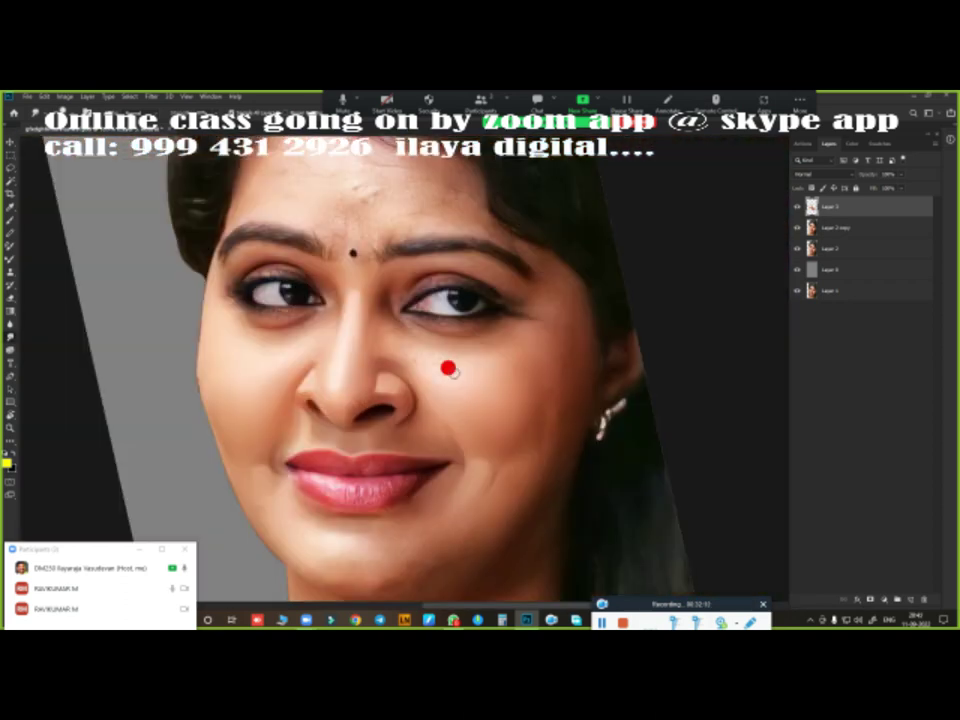
{"action": "key", "text": "ctrl+shift+s"}
{"action": "left_click", "coordinate": [866, 258]}
{"action": "key", "text": "Return"}
{"action": "left_click", "coordinate": [508, 356]}
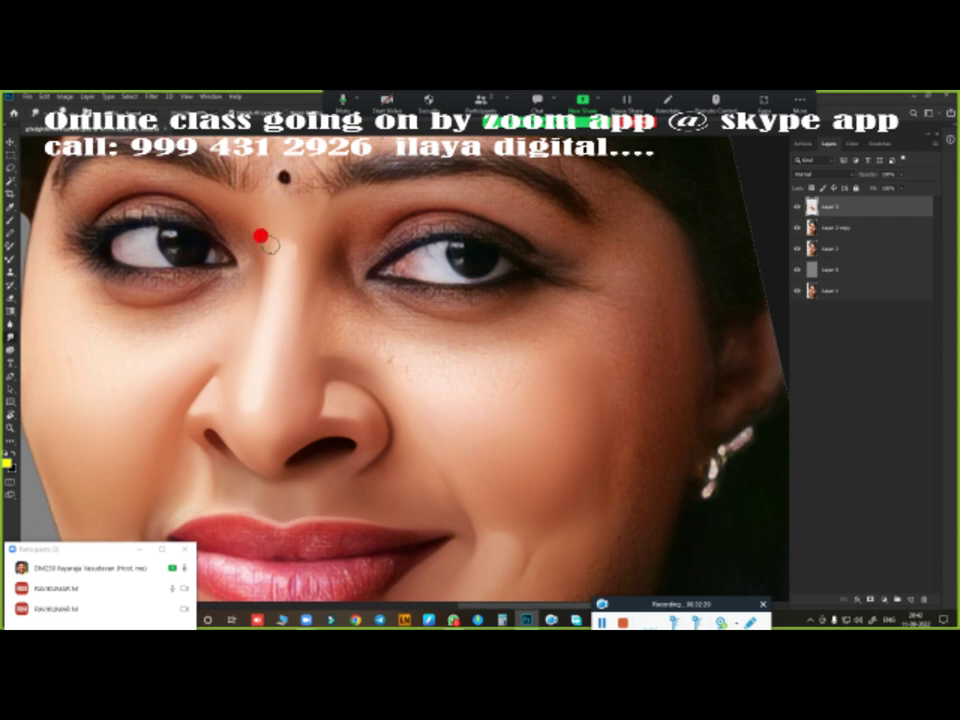
Step: Zoom in on the right eye and start a pen path under the eyebrow's inner end
{"action": "scroll", "coordinate": [497, 309], "scroll_direction": "up", "scroll_amount": 2}
{"action": "scroll", "coordinate": [541, 341], "scroll_direction": "up", "scroll_amount": 1}
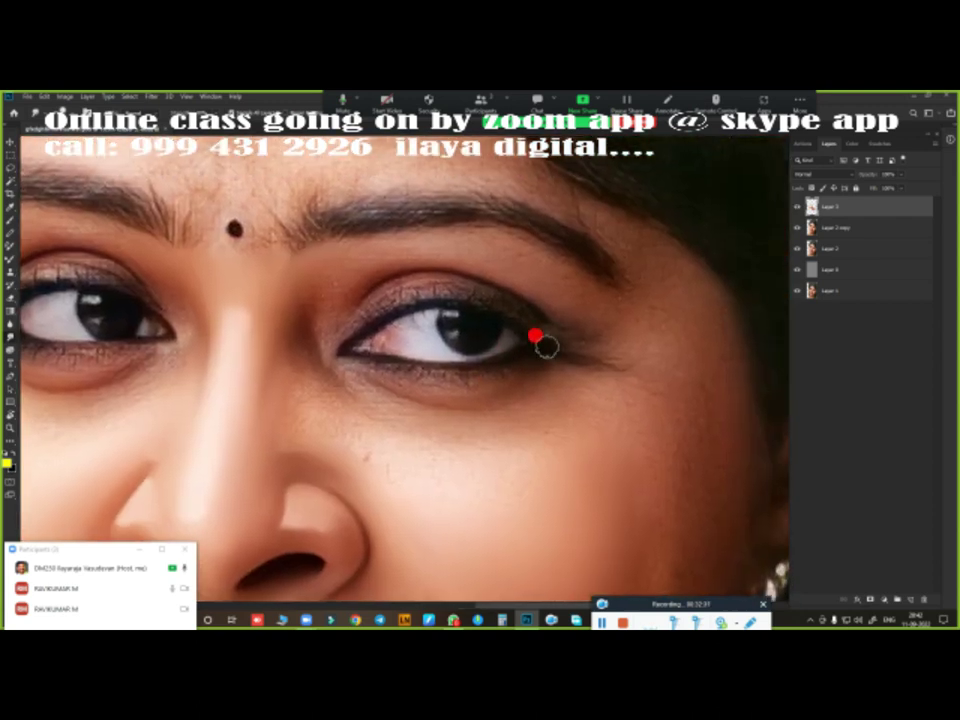
{"action": "scroll", "coordinate": [538, 339], "scroll_direction": "up", "scroll_amount": 1}
{"action": "scroll", "coordinate": [602, 302], "scroll_direction": "up", "scroll_amount": 1}
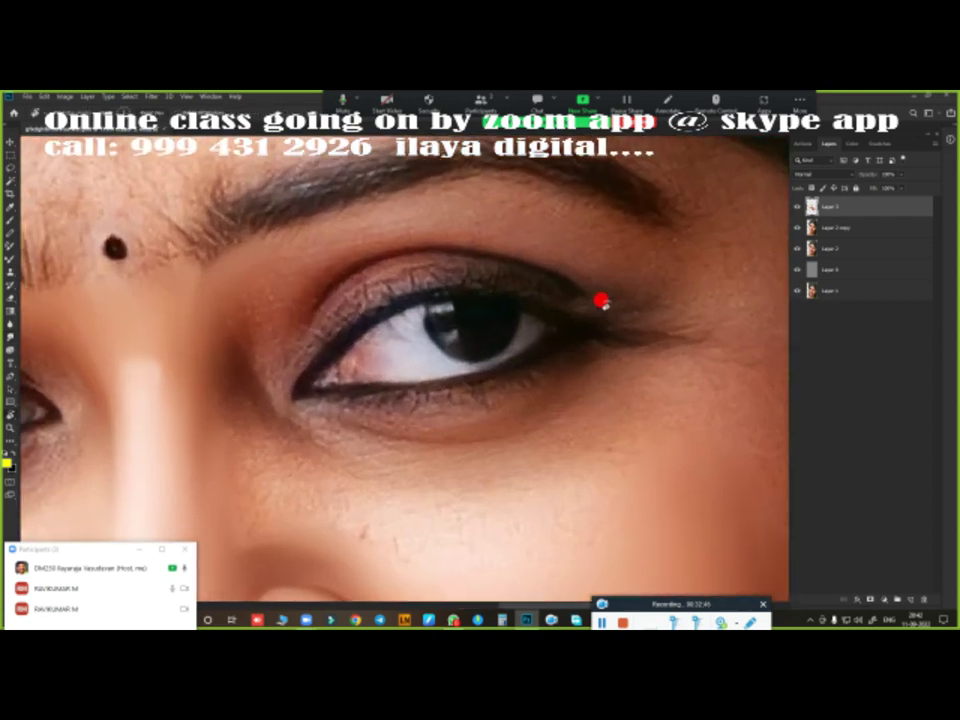
{"action": "scroll", "coordinate": [666, 350], "scroll_direction": "up", "scroll_amount": 1}
{"action": "scroll", "coordinate": [465, 315], "scroll_direction": "down", "scroll_amount": 5}
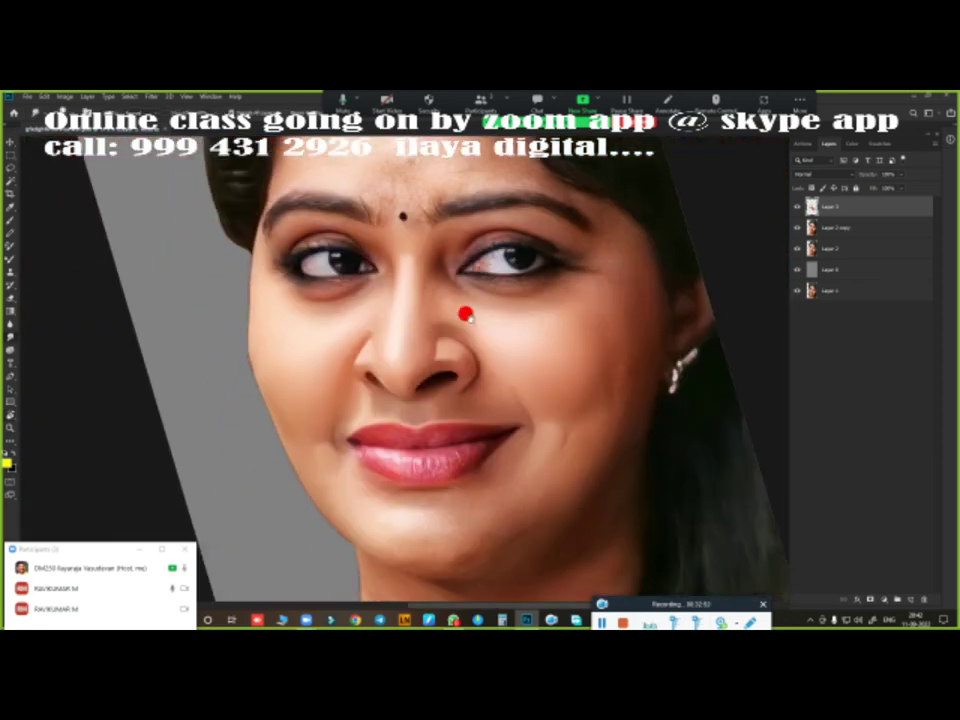
{"action": "scroll", "coordinate": [470, 330], "scroll_direction": "up", "scroll_amount": 5}
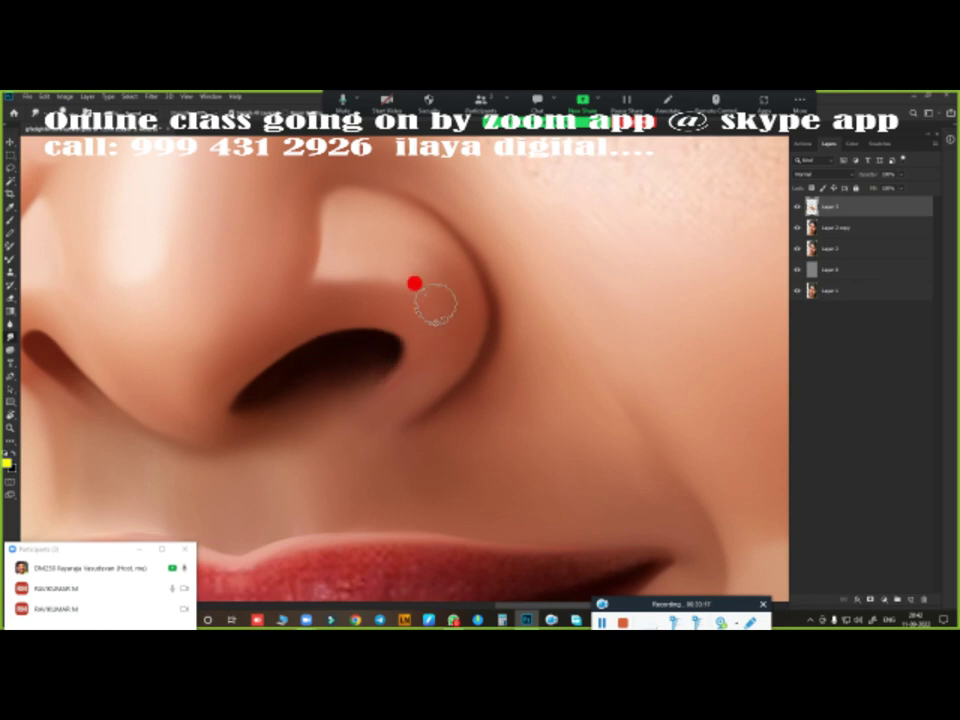
{"action": "scroll", "coordinate": [434, 390], "scroll_direction": "down", "scroll_amount": 2}
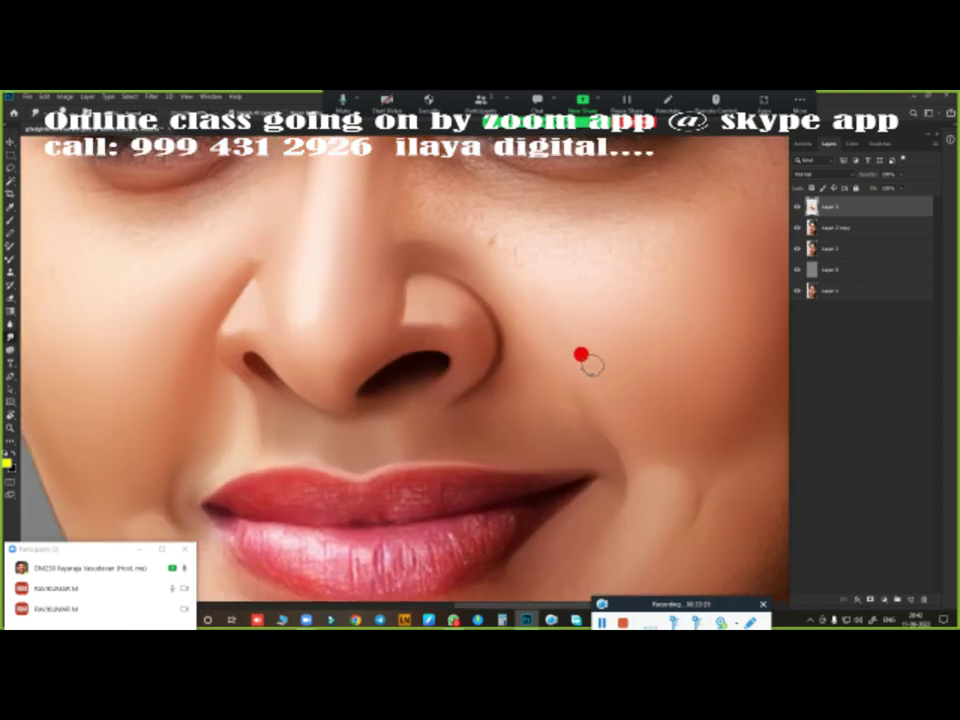
{"action": "scroll", "coordinate": [499, 336], "scroll_direction": "down", "scroll_amount": 1}
{"action": "scroll", "coordinate": [545, 372], "scroll_direction": "up", "scroll_amount": 3}
{"action": "scroll", "coordinate": [545, 372], "scroll_direction": "down", "scroll_amount": 1}
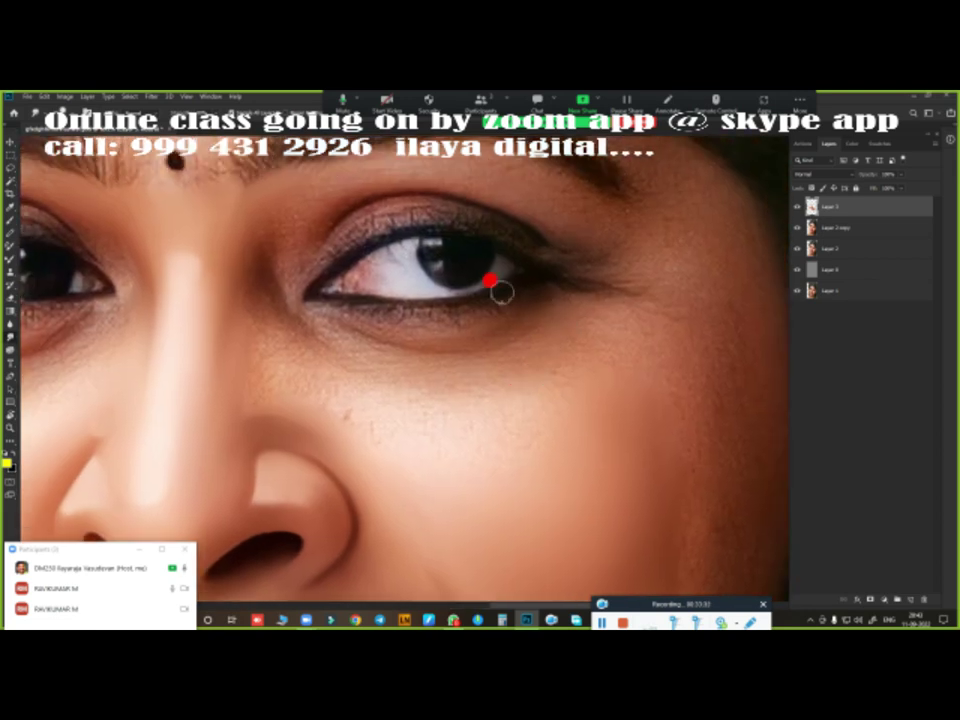
{"action": "scroll", "coordinate": [490, 281], "scroll_direction": "up", "scroll_amount": 1}
{"action": "scroll", "coordinate": [593, 328], "scroll_direction": "down", "scroll_amount": 1}
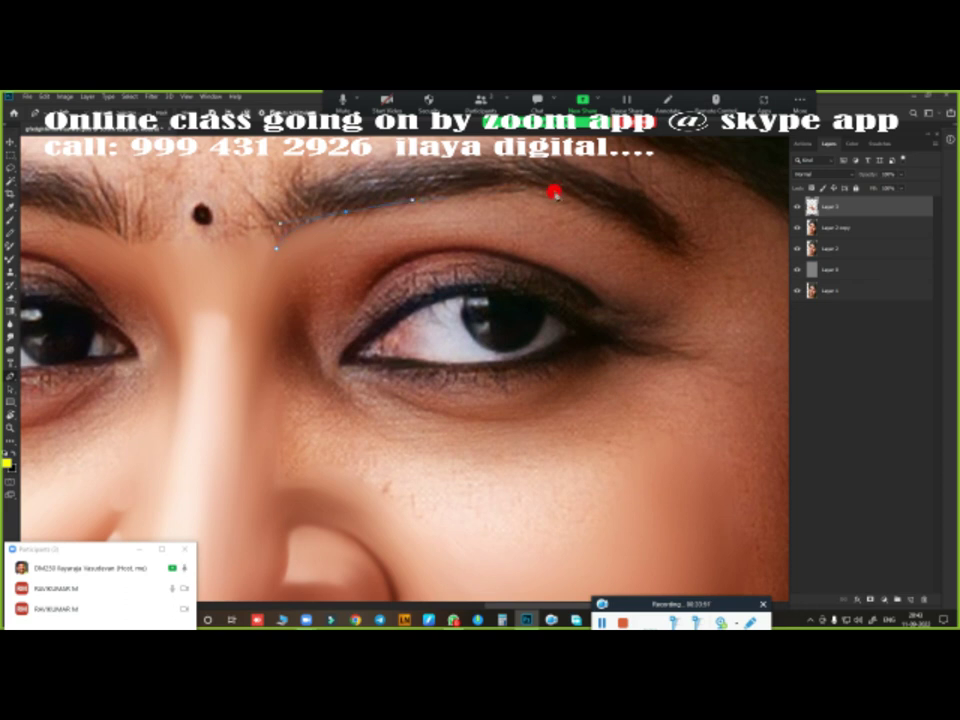
Step: Extend the path along the upper eyelid, below the eye, across the cheek and back inward
{"action": "scroll", "coordinate": [689, 255], "scroll_direction": "down", "scroll_amount": 1}
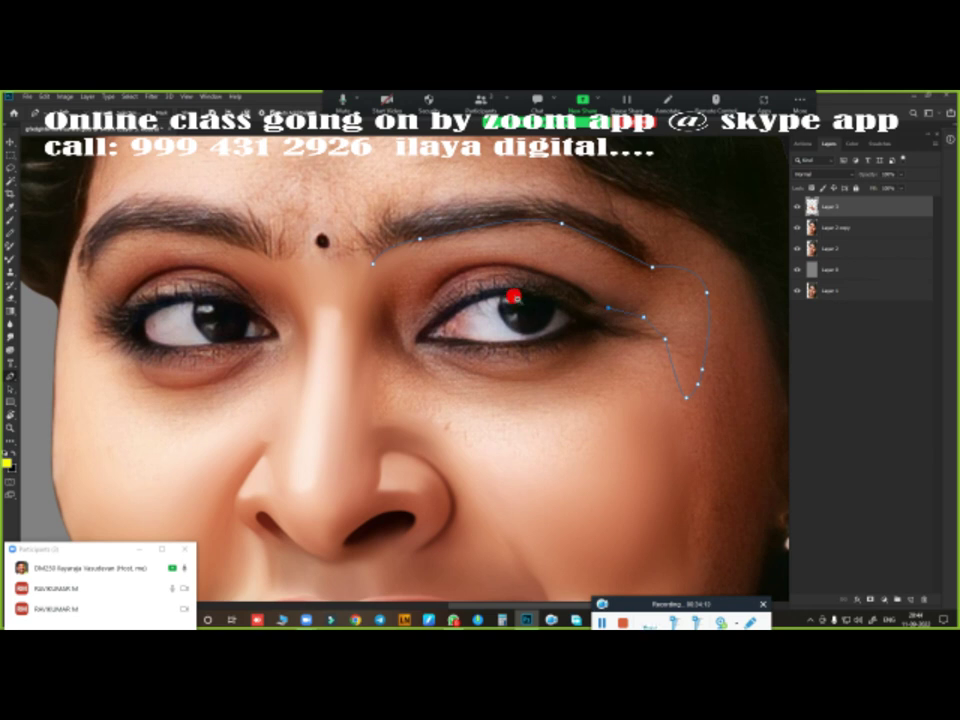
{"action": "scroll", "coordinate": [515, 297], "scroll_direction": "up", "scroll_amount": 1}
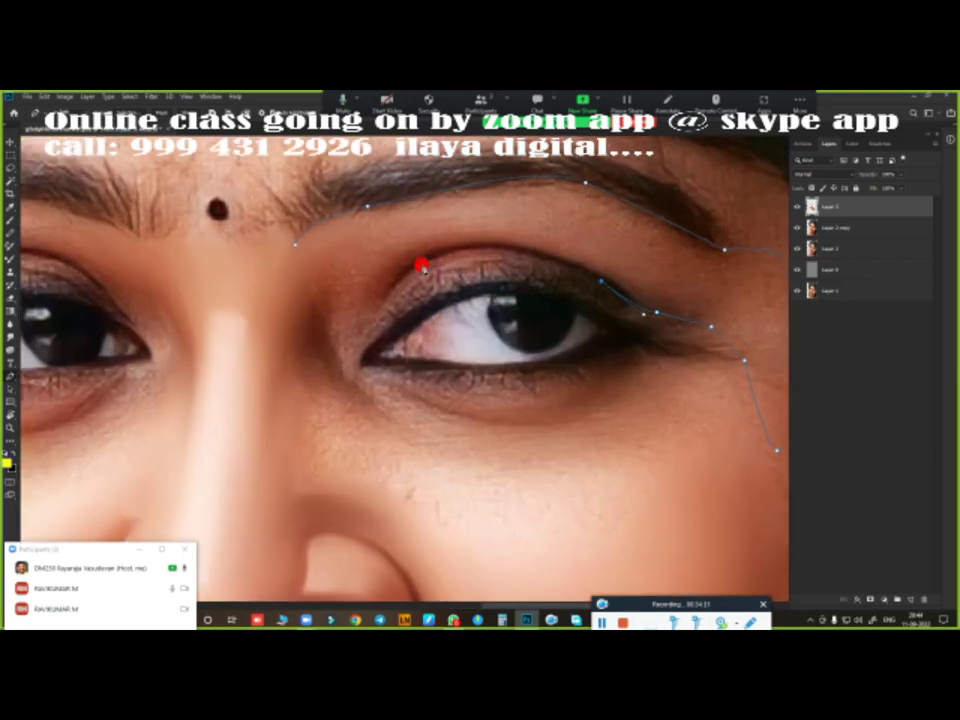
{"action": "left_click_drag", "start_coordinate": [422, 266], "coordinate": [354, 313]}
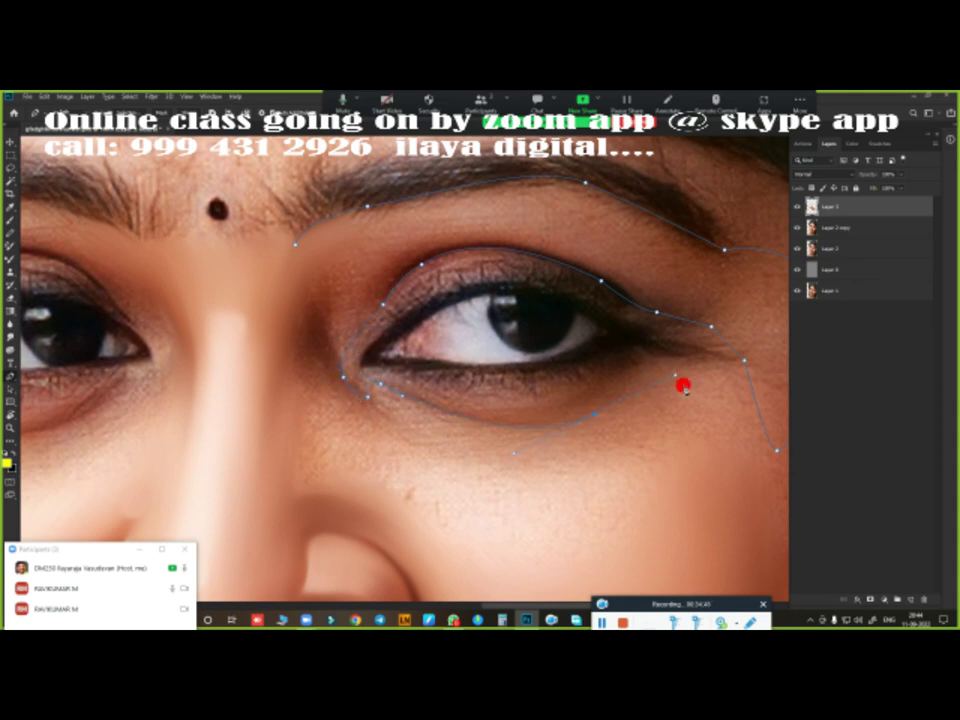
{"action": "left_click", "coordinate": [510, 567]}
{"action": "left_click", "coordinate": [324, 466]}
{"action": "left_click", "coordinate": [330, 397]}
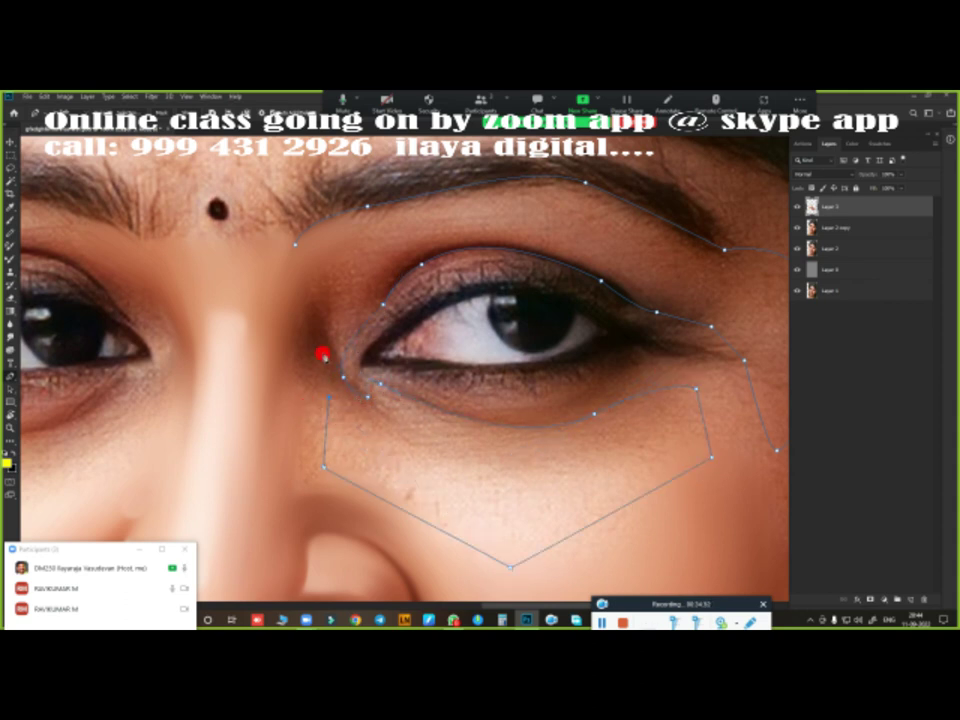
Step: Load the eye outline as a selection and smooth the outer corner and dark under-eye area
{"action": "key", "text": "ctrl+Return"}
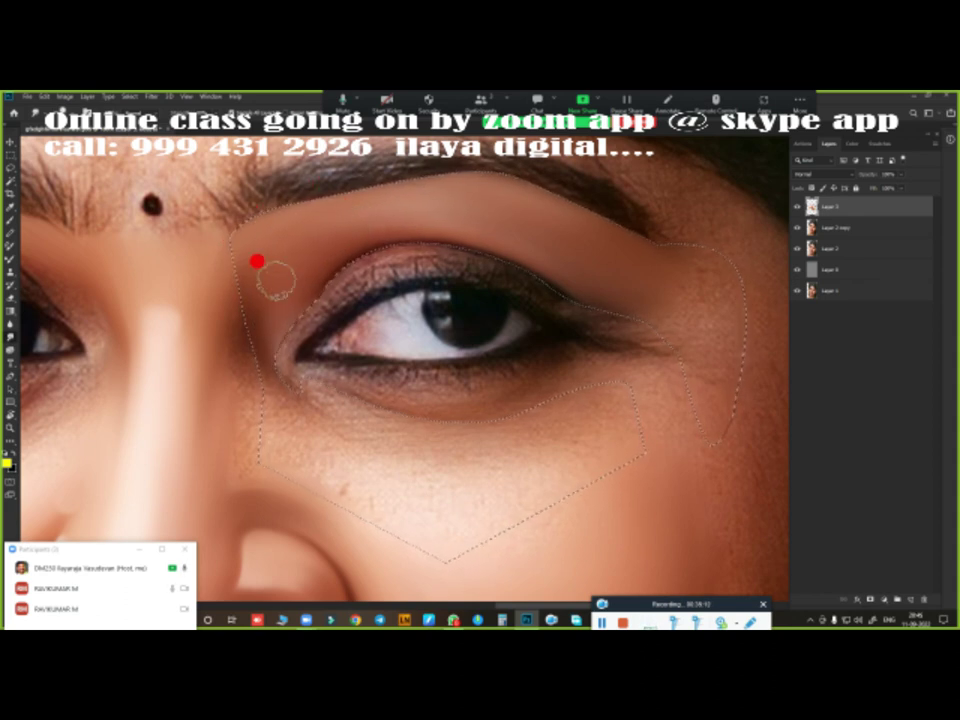
{"action": "left_click_drag", "start_coordinate": [700, 318], "coordinate": [704, 293]}
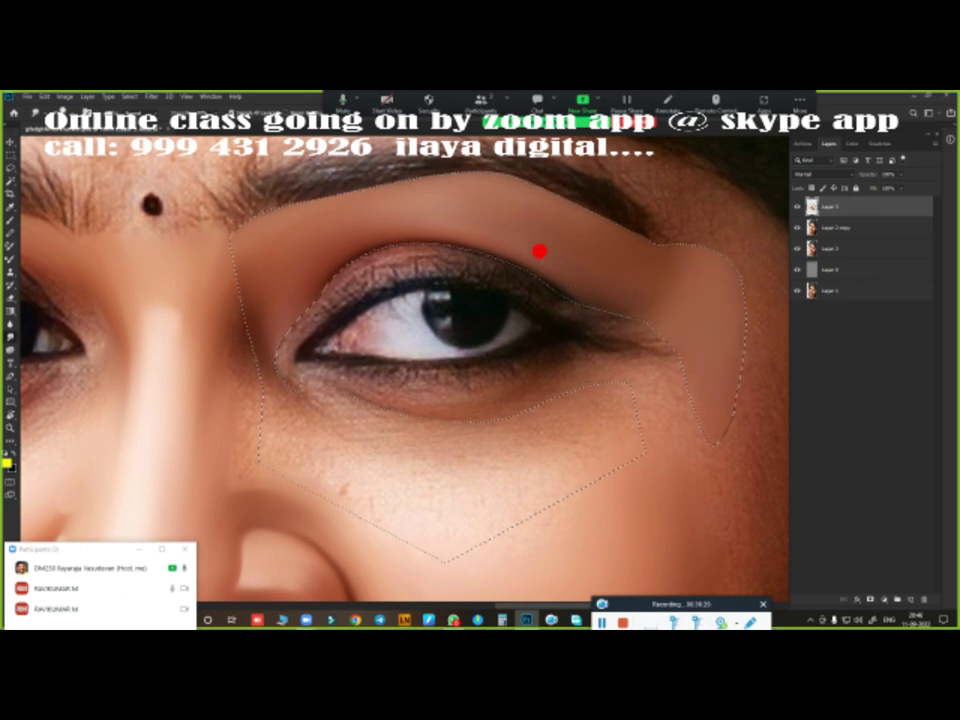
{"action": "scroll", "coordinate": [588, 429], "scroll_direction": "down", "scroll_amount": 3}
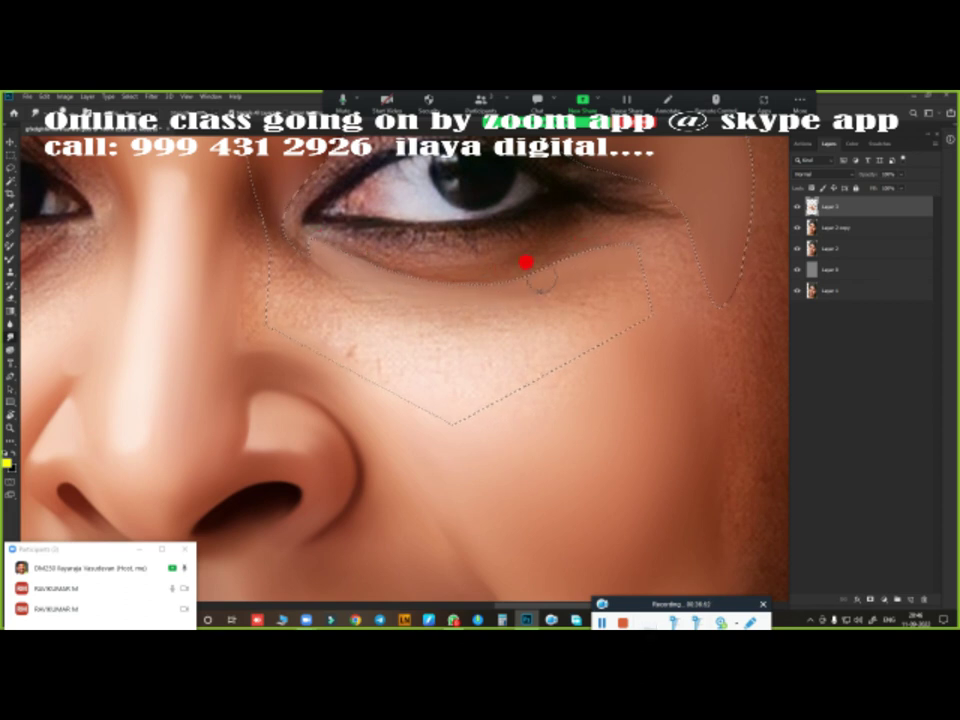
{"action": "mouse_move", "coordinate": [526, 262]}
{"action": "left_mouse_down"}
{"action": "mouse_move", "coordinate": [351, 332]}
{"action": "mouse_move", "coordinate": [276, 294]}
{"action": "mouse_move", "coordinate": [441, 308]}
{"action": "mouse_move", "coordinate": [561, 274]}
{"action": "mouse_move", "coordinate": [360, 343]}
{"action": "mouse_move", "coordinate": [443, 384]}
{"action": "left_mouse_up"}
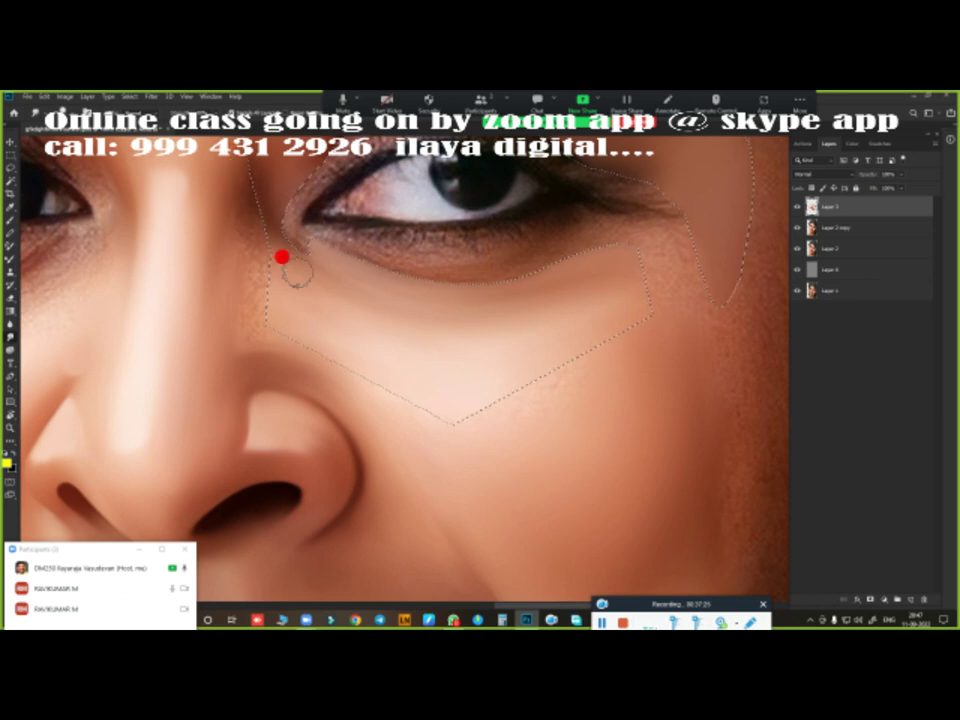
Step: Smooth the skin beneath the right eye's lower lashes
{"action": "scroll", "coordinate": [495, 405], "scroll_direction": "up", "scroll_amount": 3}
{"action": "scroll", "coordinate": [484, 377], "scroll_direction": "up", "scroll_amount": 1}
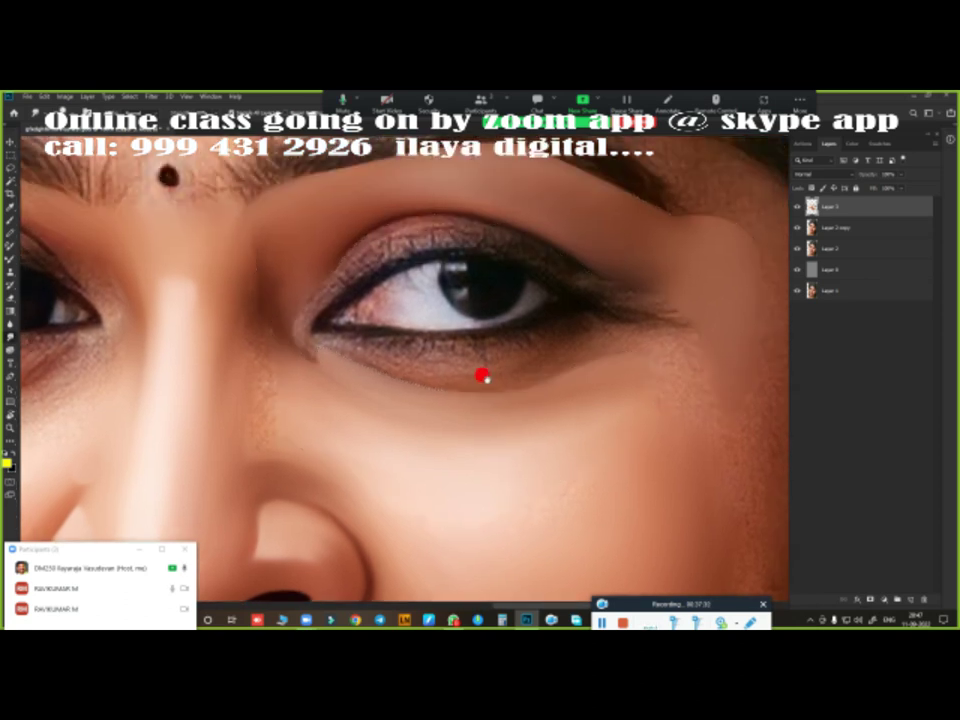
{"action": "scroll", "coordinate": [300, 330], "scroll_direction": "up", "scroll_amount": 3}
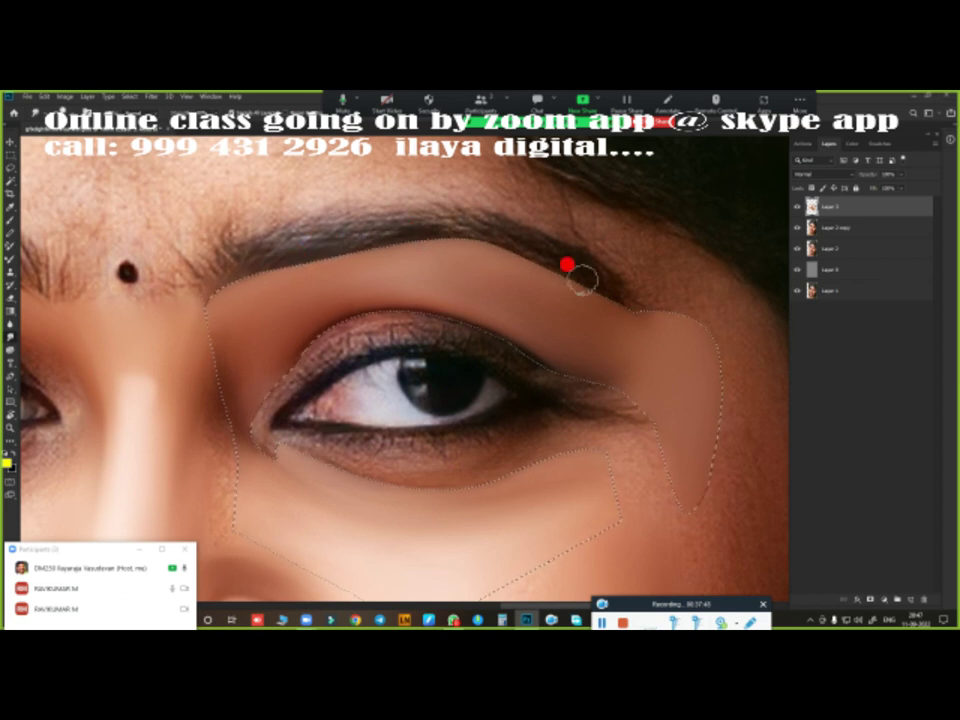
{"action": "scroll", "coordinate": [492, 386], "scroll_direction": "down", "scroll_amount": 1}
{"action": "scroll", "coordinate": [400, 330], "scroll_direction": "down", "scroll_amount": 4}
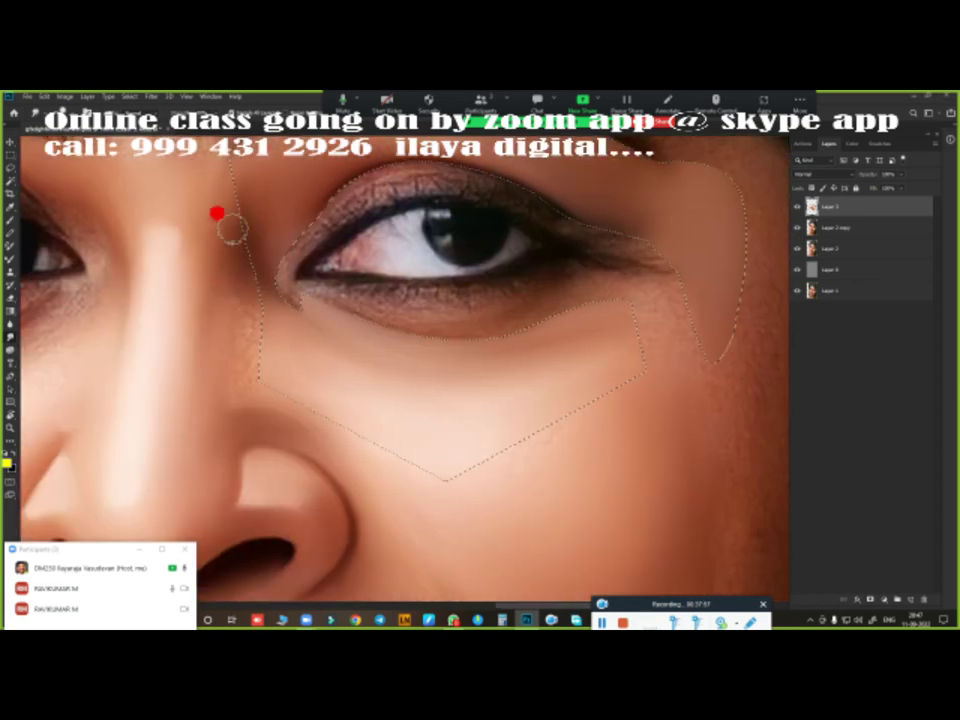
{"action": "scroll", "coordinate": [236, 395], "scroll_direction": "down", "scroll_amount": 2}
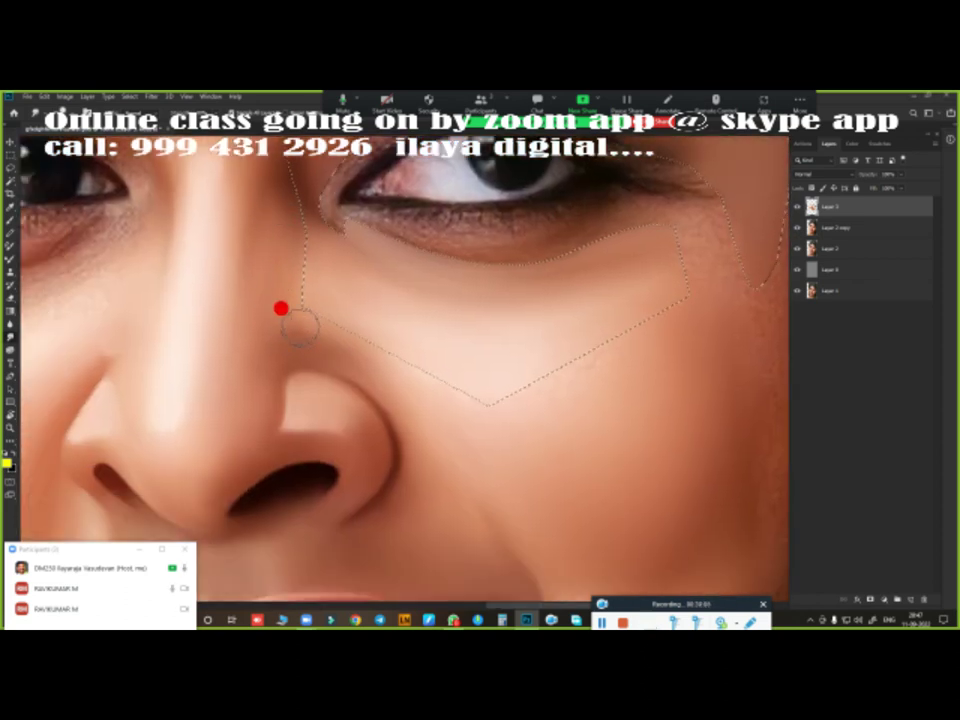
{"action": "scroll", "coordinate": [490, 340], "scroll_direction": "right", "scroll_amount": 5}
{"action": "scroll", "coordinate": [515, 315], "scroll_direction": "up", "scroll_amount": 3}
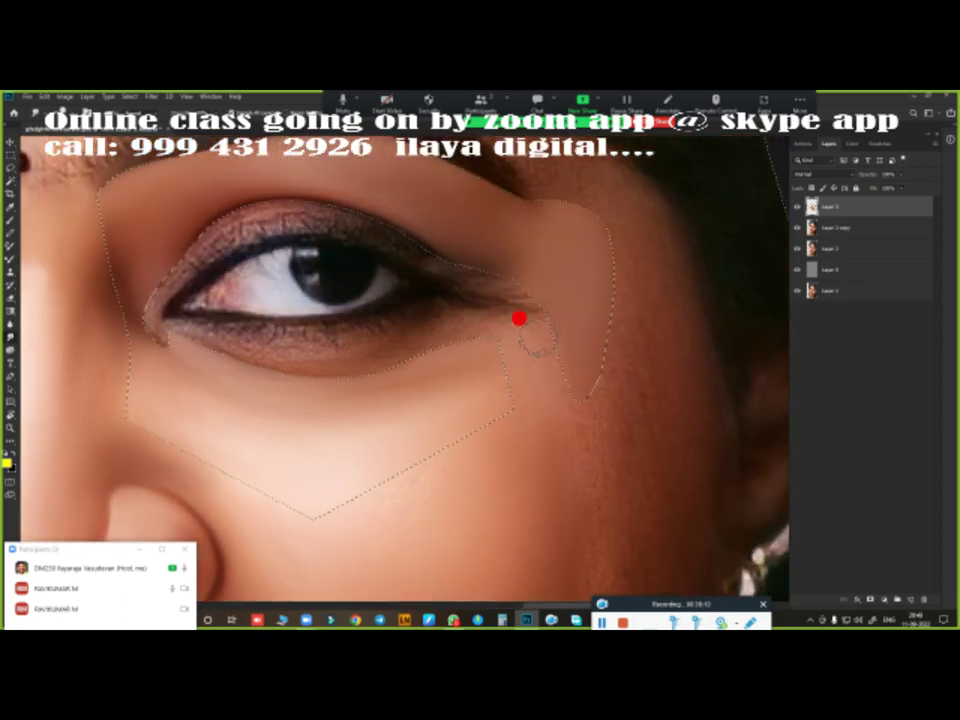
{"action": "scroll", "coordinate": [615, 310], "scroll_direction": "left", "scroll_amount": 3}
{"action": "scroll", "coordinate": [520, 370], "scroll_direction": "up", "scroll_amount": 1}
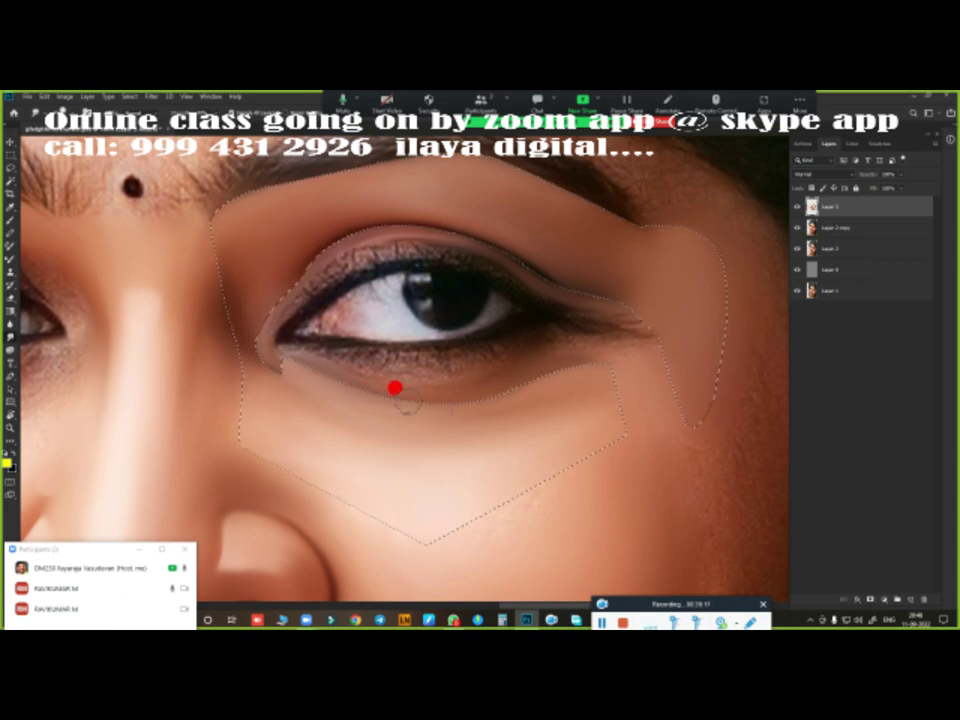
{"action": "left_click_drag", "start_coordinate": [450, 358], "coordinate": [600, 368]}
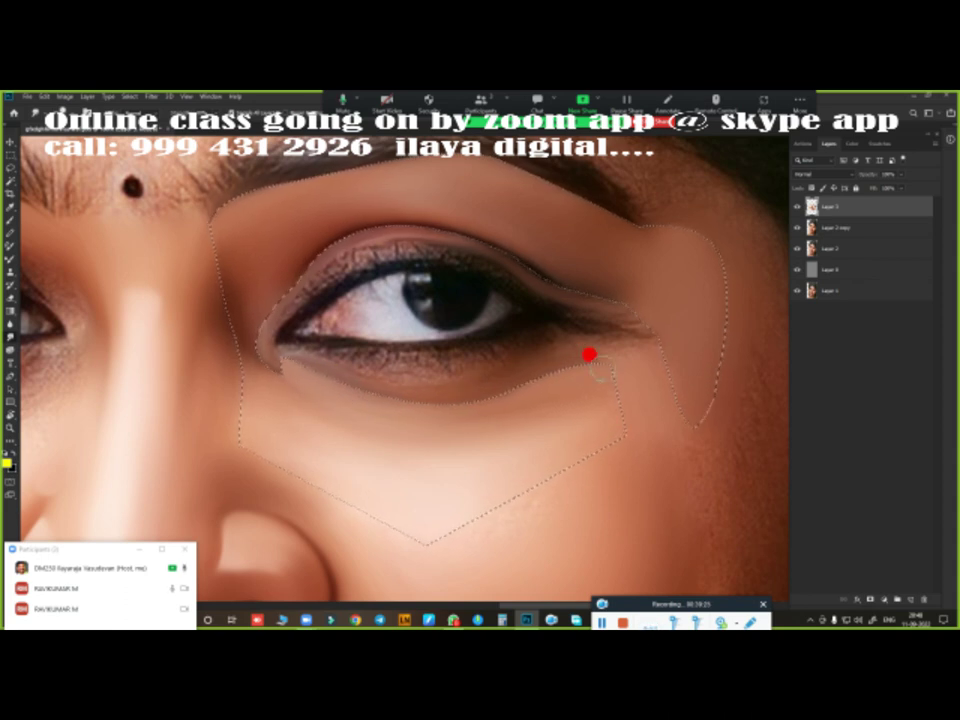
Step: Enlarge the brush and blend the broad cheek area below the right eye
{"action": "scroll", "coordinate": [557, 340], "scroll_direction": "up", "scroll_amount": 3}
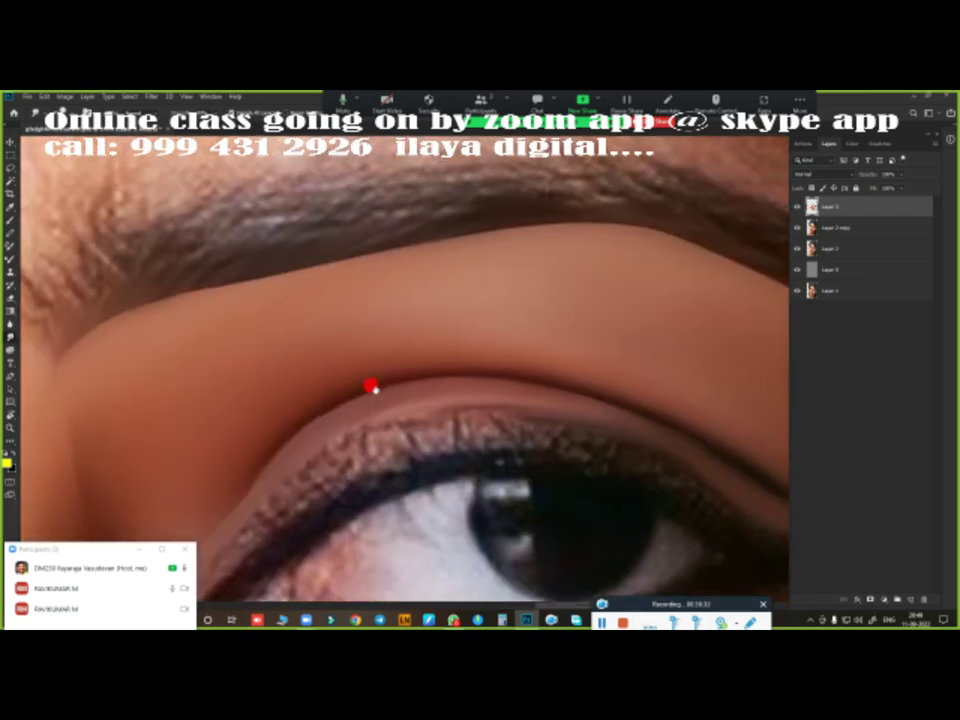
{"action": "scroll", "coordinate": [369, 386], "scroll_direction": "down", "scroll_amount": 3}
{"action": "scroll", "coordinate": [583, 394], "scroll_direction": "down", "scroll_amount": 3}
{"action": "scroll", "coordinate": [339, 343], "scroll_direction": "up", "scroll_amount": 5}
{"action": "left_click_drag", "start_coordinate": [552, 274], "coordinate": [461, 349]}
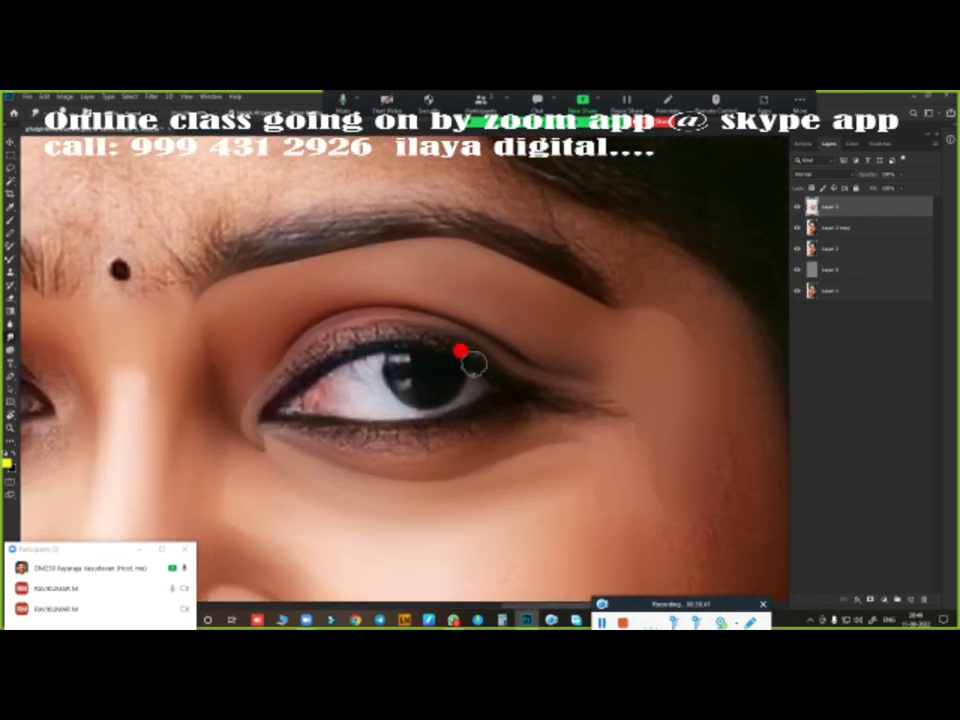
{"action": "scroll", "coordinate": [515, 300], "scroll_direction": "up", "scroll_amount": 2}
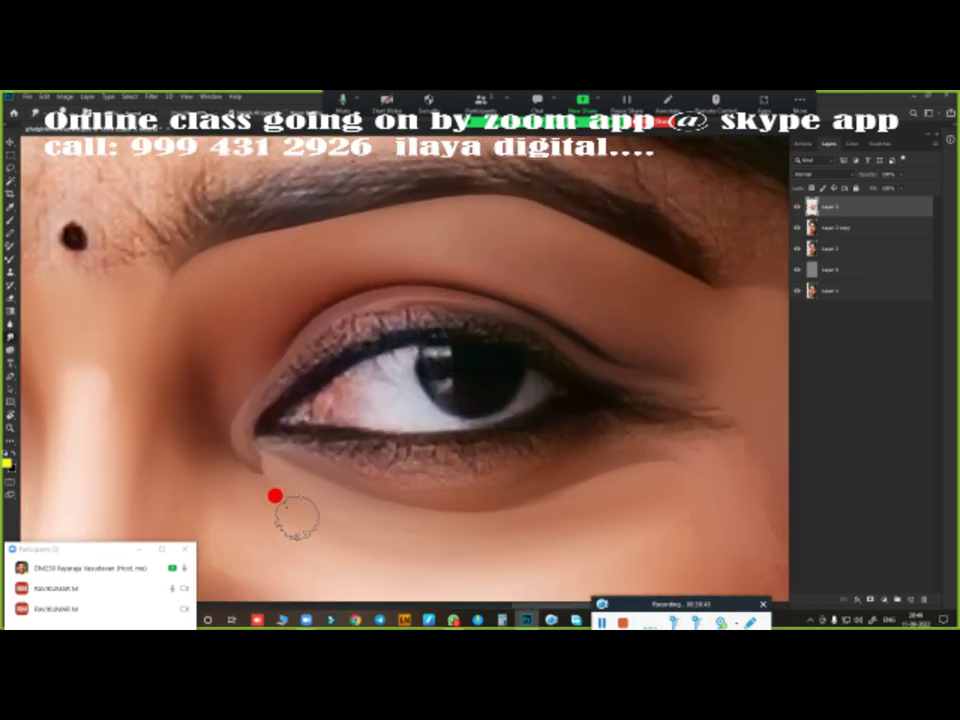
{"action": "scroll", "coordinate": [275, 495], "scroll_direction": "down", "scroll_amount": 3}
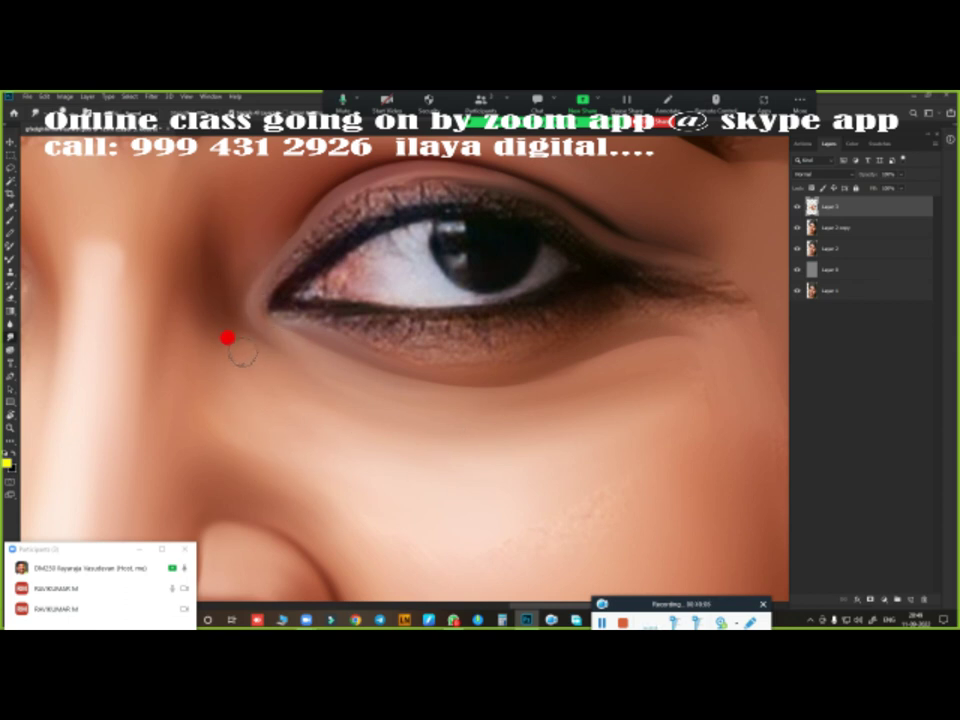
{"action": "scroll", "coordinate": [231, 330], "scroll_direction": "down", "scroll_amount": 3}
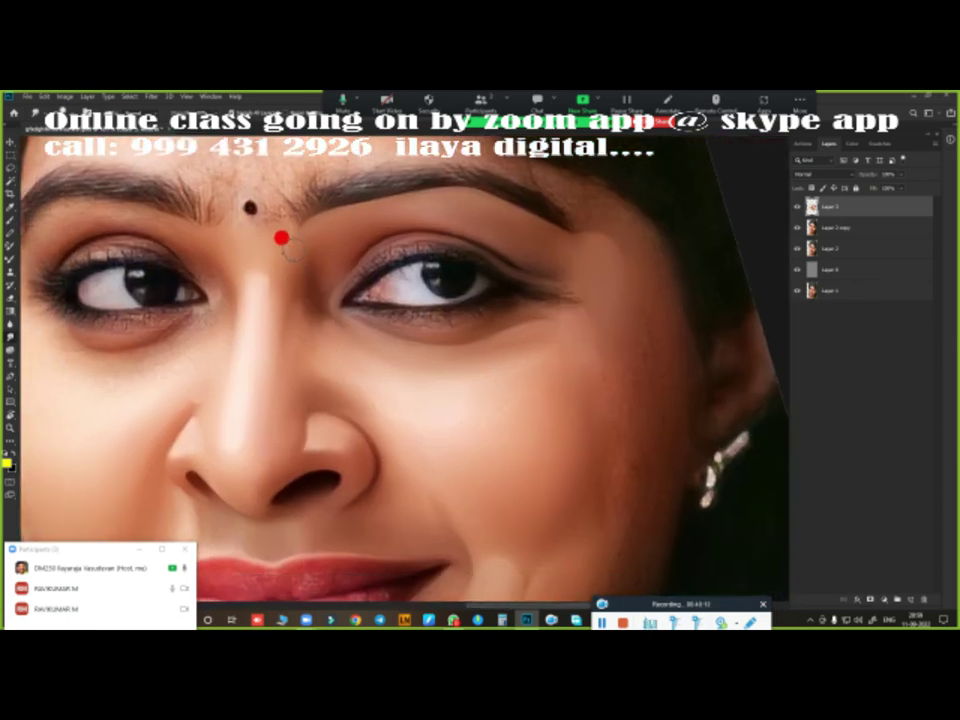
{"action": "key", "text": "bracketright"}
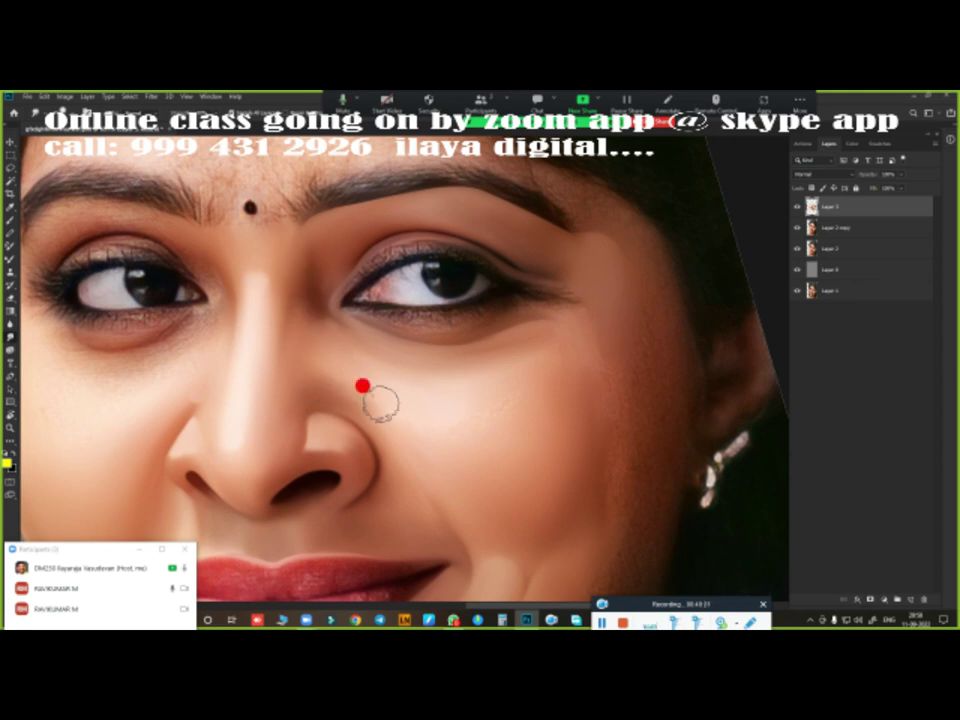
{"action": "key", "text": "bracketright"}
{"action": "key", "text": "bracketright"}
{"action": "key", "text": "bracketright"}
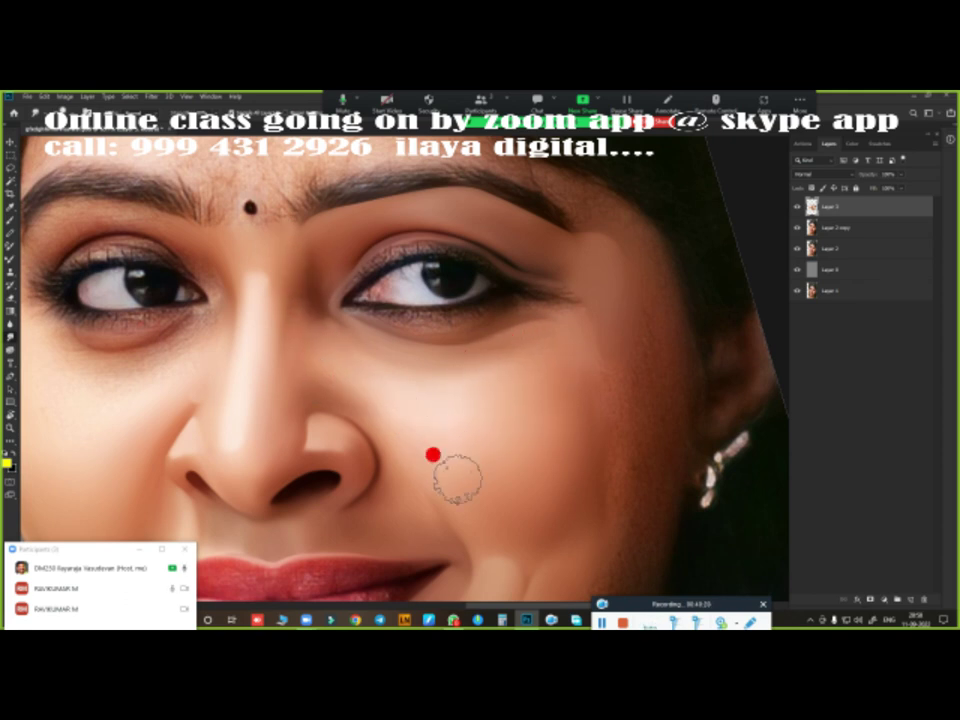
{"action": "scroll", "coordinate": [530, 430], "scroll_direction": "down", "scroll_amount": 1}
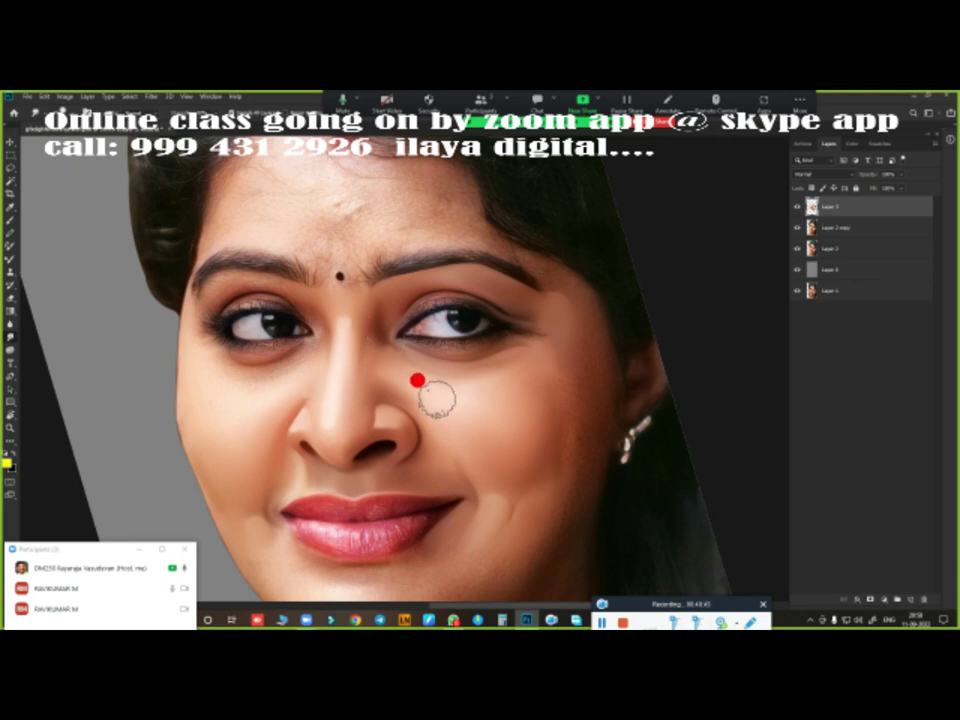
{"action": "scroll", "coordinate": [368, 394], "scroll_direction": "up", "scroll_amount": 2}
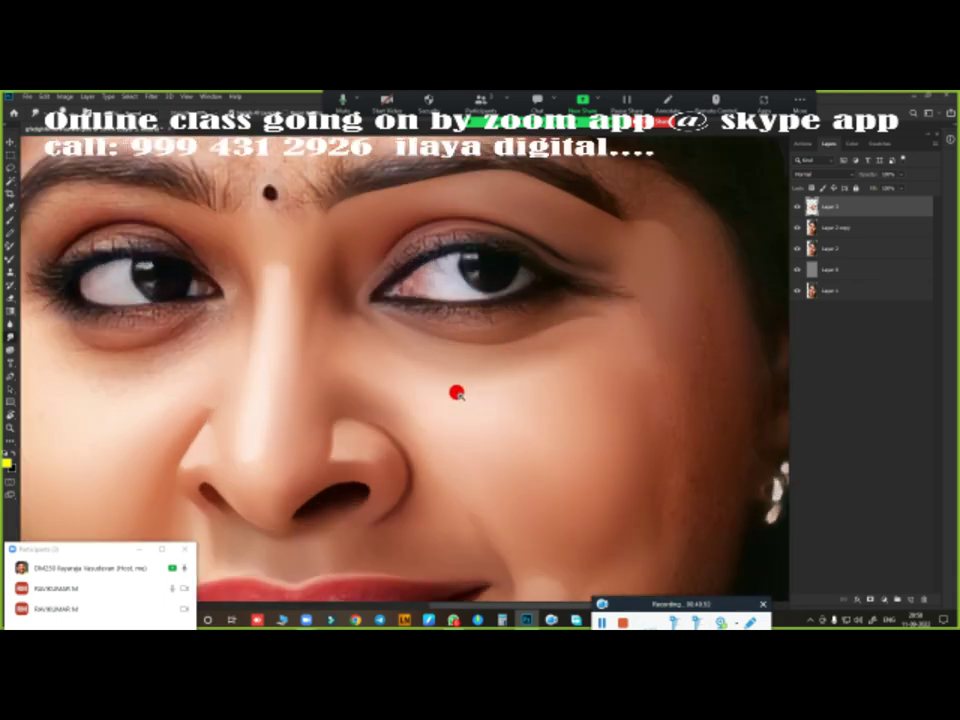
{"action": "scroll", "coordinate": [456, 392], "scroll_direction": "up", "scroll_amount": 2}
{"action": "scroll", "coordinate": [587, 341], "scroll_direction": "up", "scroll_amount": 1}
Step: Use a smaller brush to refine the skin near the eye and along the brow
{"action": "key", "text": "["}
{"action": "key", "text": "["}
{"action": "key", "text": "["}
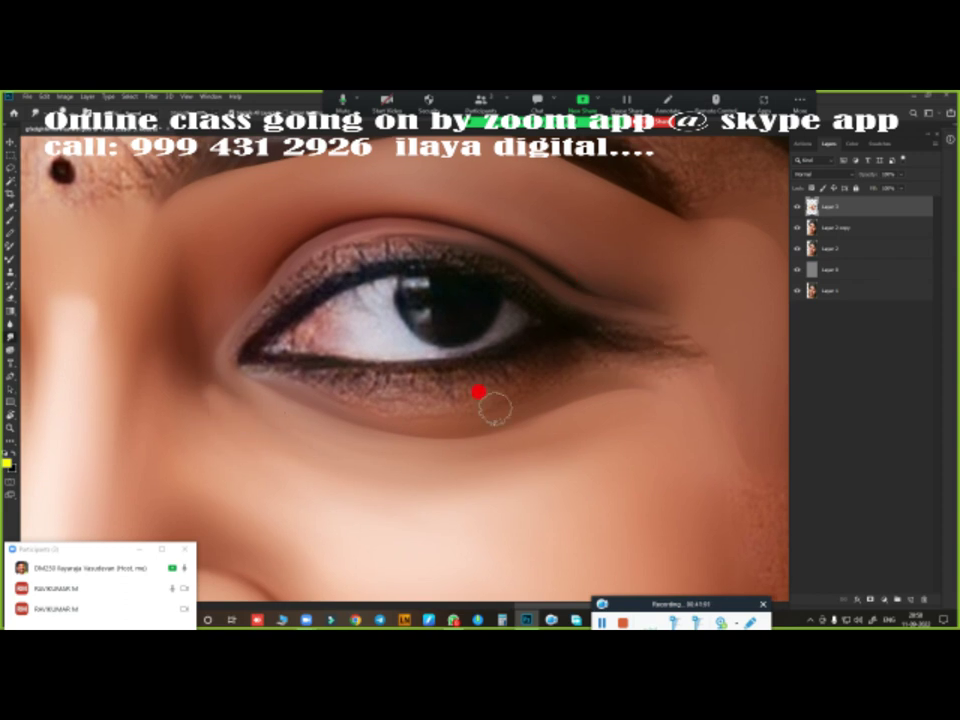
{"action": "scroll", "coordinate": [560, 320], "scroll_direction": "up", "scroll_amount": 1}
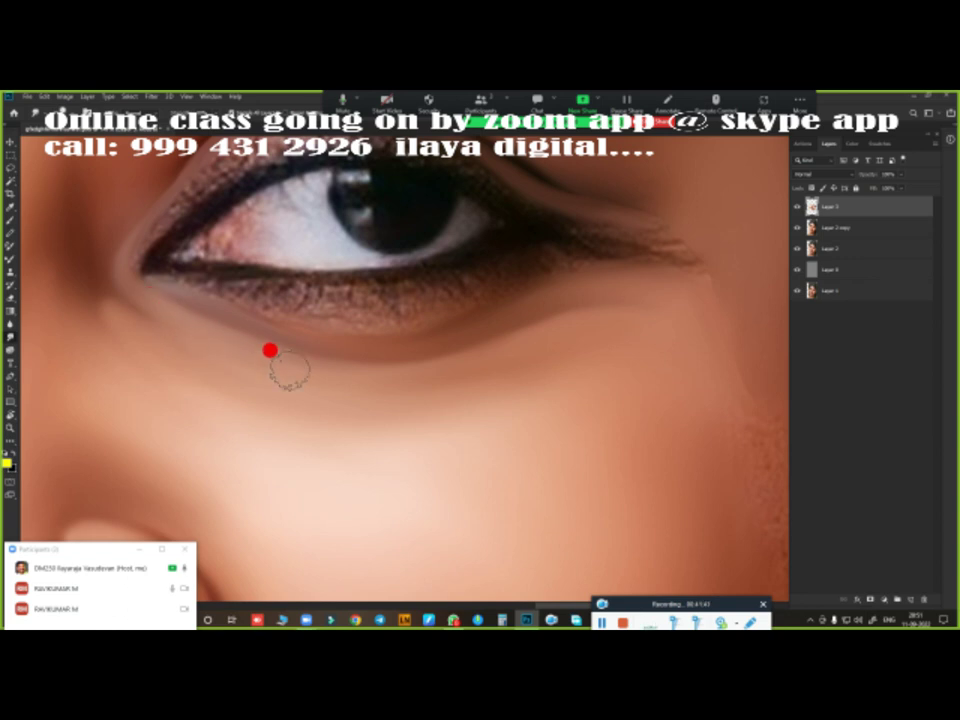
{"action": "scroll", "coordinate": [373, 336], "scroll_direction": "up", "scroll_amount": 3}
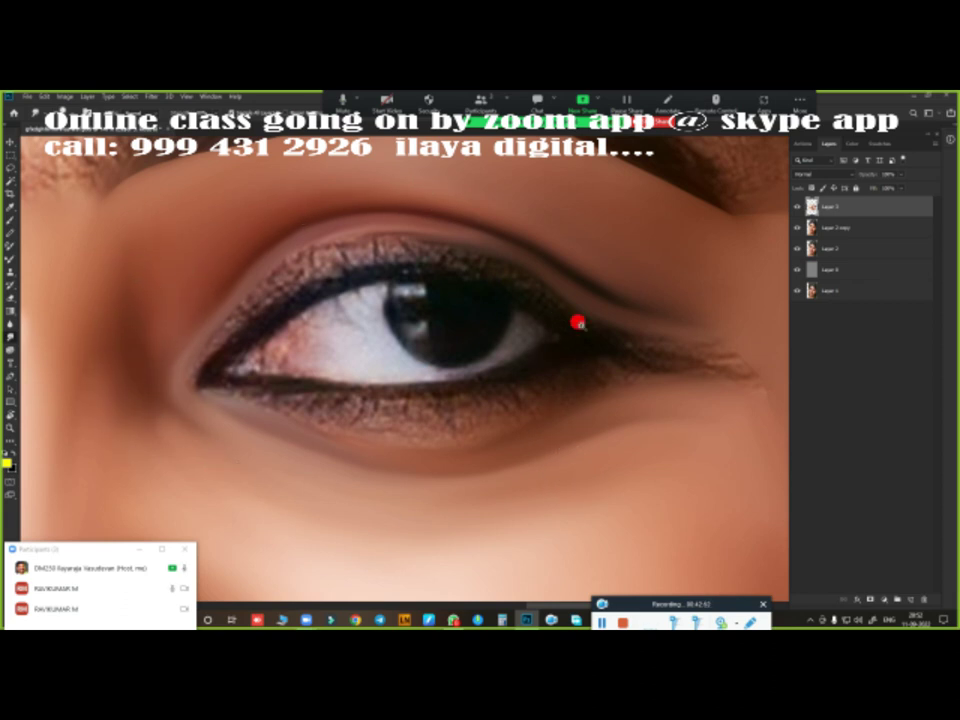
{"action": "key", "text": "ctrl+minus"}
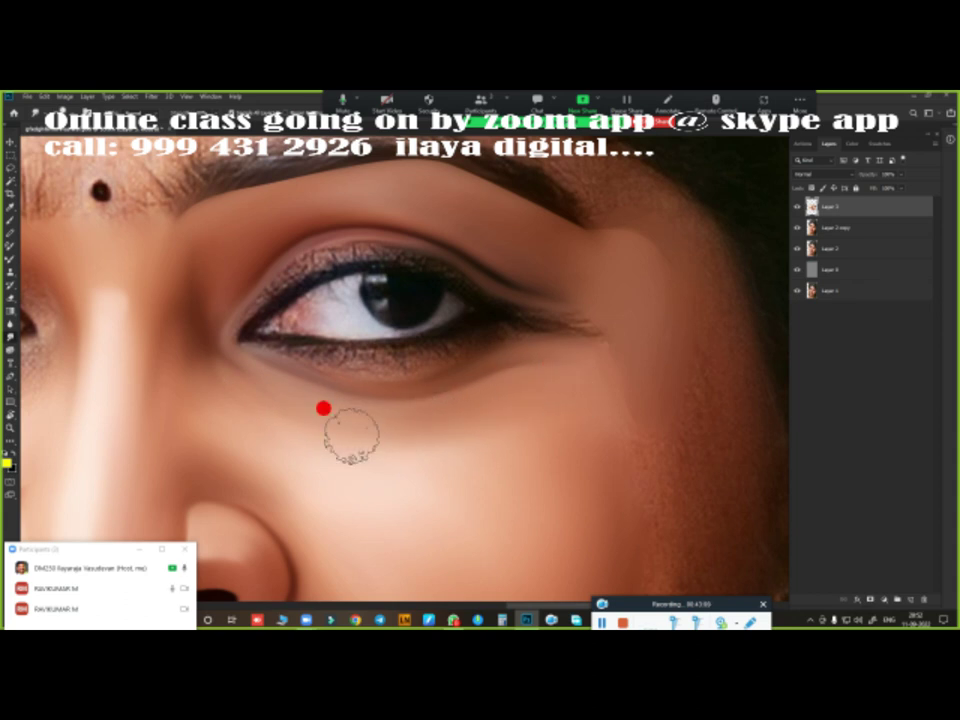
{"action": "scroll", "coordinate": [461, 360], "scroll_direction": "up", "scroll_amount": 3}
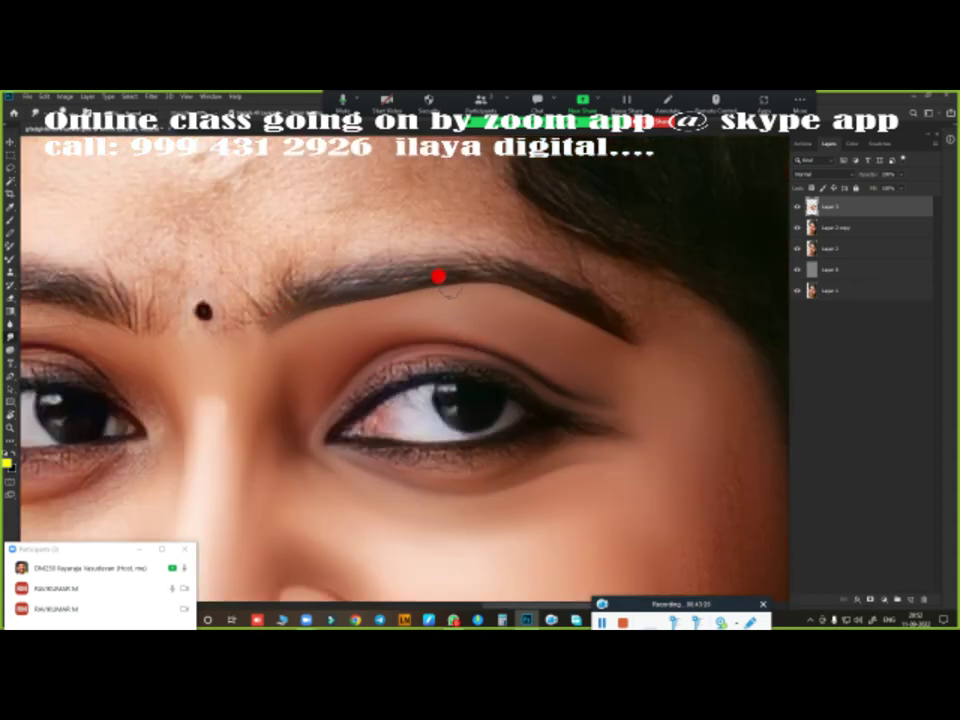
{"action": "scroll", "coordinate": [246, 332], "scroll_direction": "up", "scroll_amount": 3}
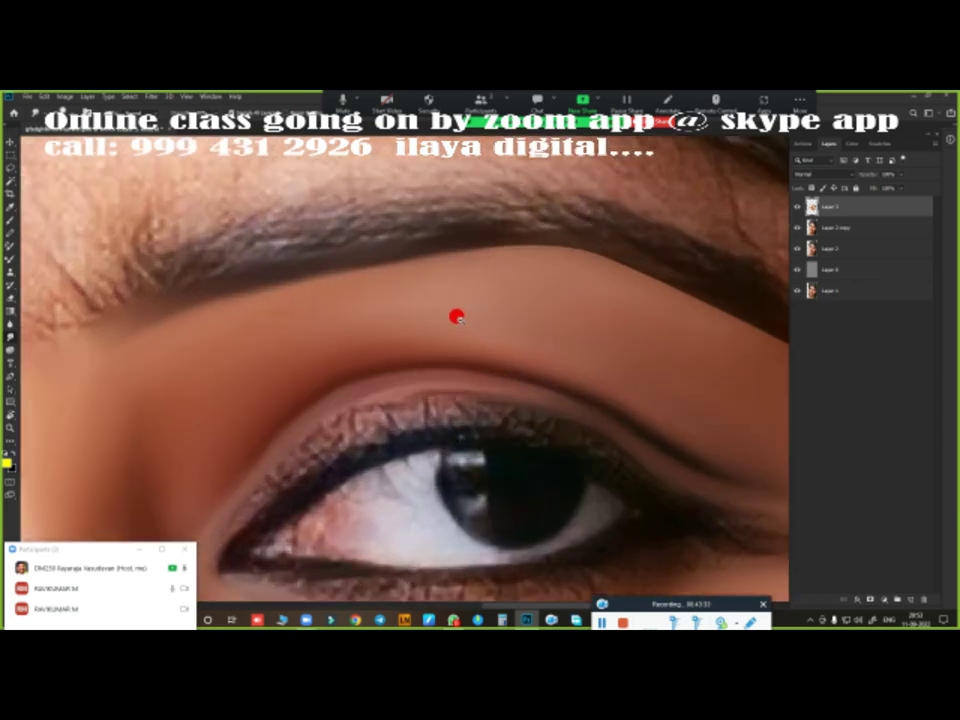
{"action": "scroll", "coordinate": [660, 321], "scroll_direction": "right", "scroll_amount": 2}
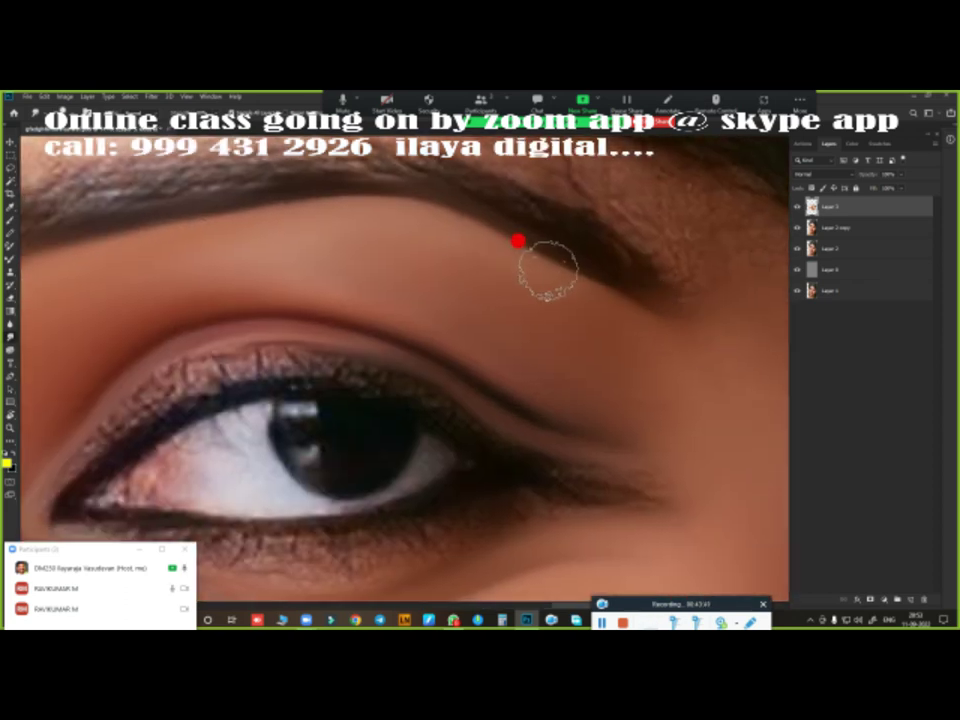
{"action": "scroll", "coordinate": [555, 229], "scroll_direction": "down", "scroll_amount": 5}
Step: Work over the nose, cheek and chin skin, then add a new top layer
{"action": "scroll", "coordinate": [508, 370], "scroll_direction": "up", "scroll_amount": 1}
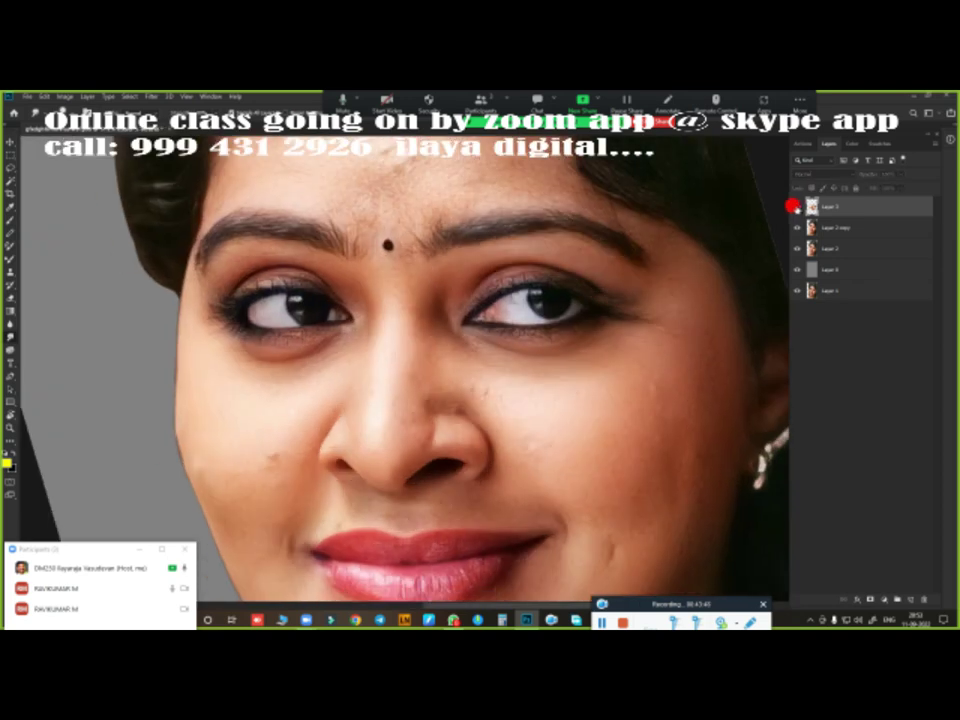
{"action": "scroll", "coordinate": [439, 306], "scroll_direction": "up", "scroll_amount": 3}
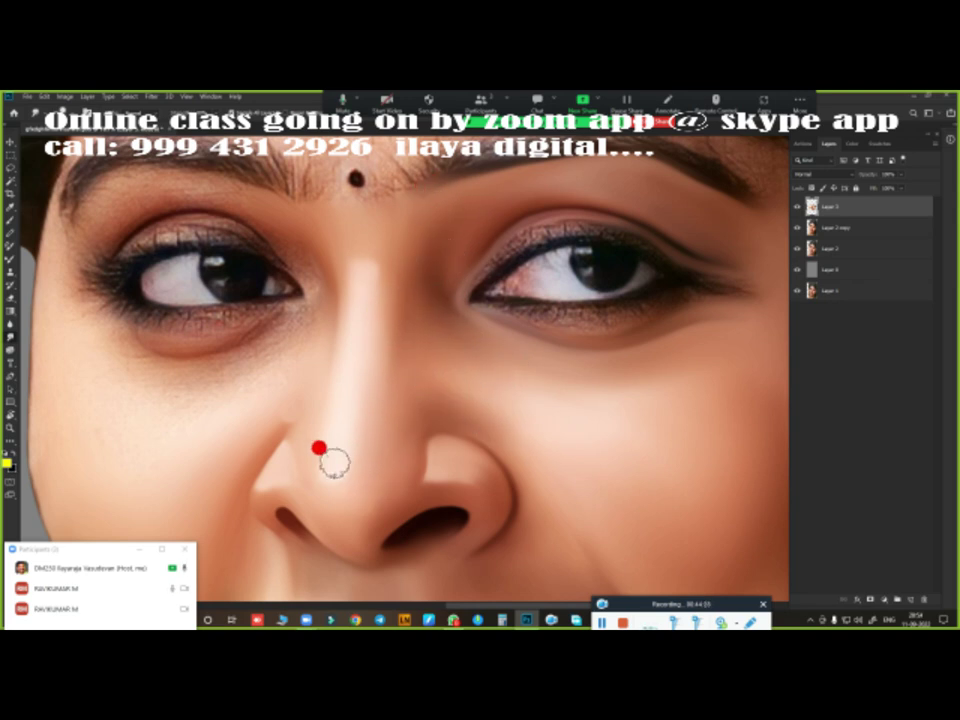
{"action": "scroll", "coordinate": [609, 377], "scroll_direction": "up", "scroll_amount": 2}
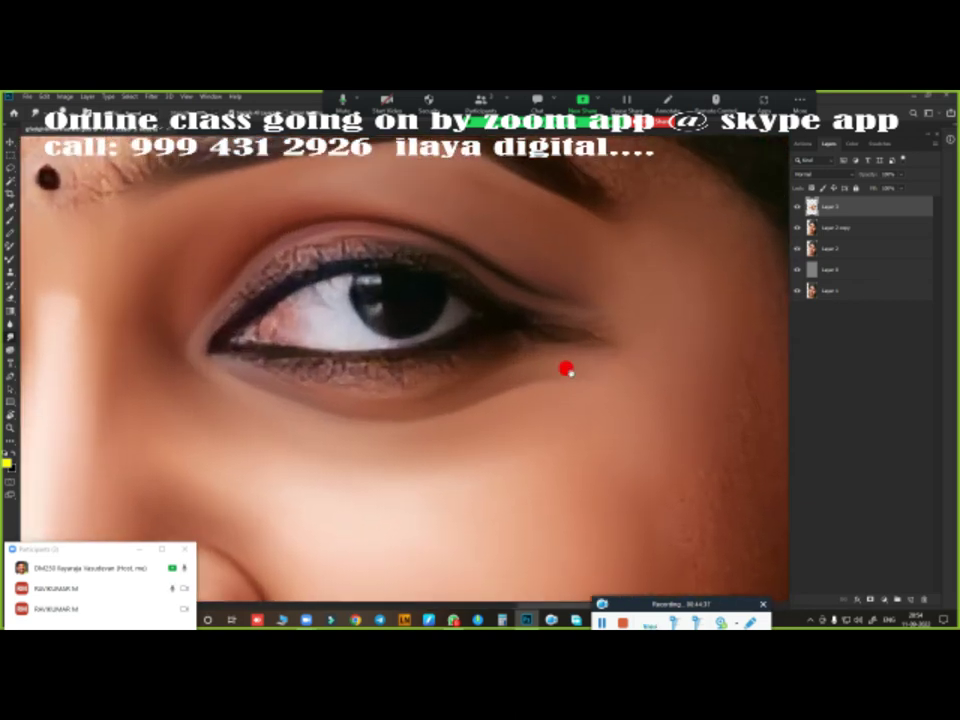
{"action": "scroll", "coordinate": [566, 369], "scroll_direction": "up", "scroll_amount": 1}
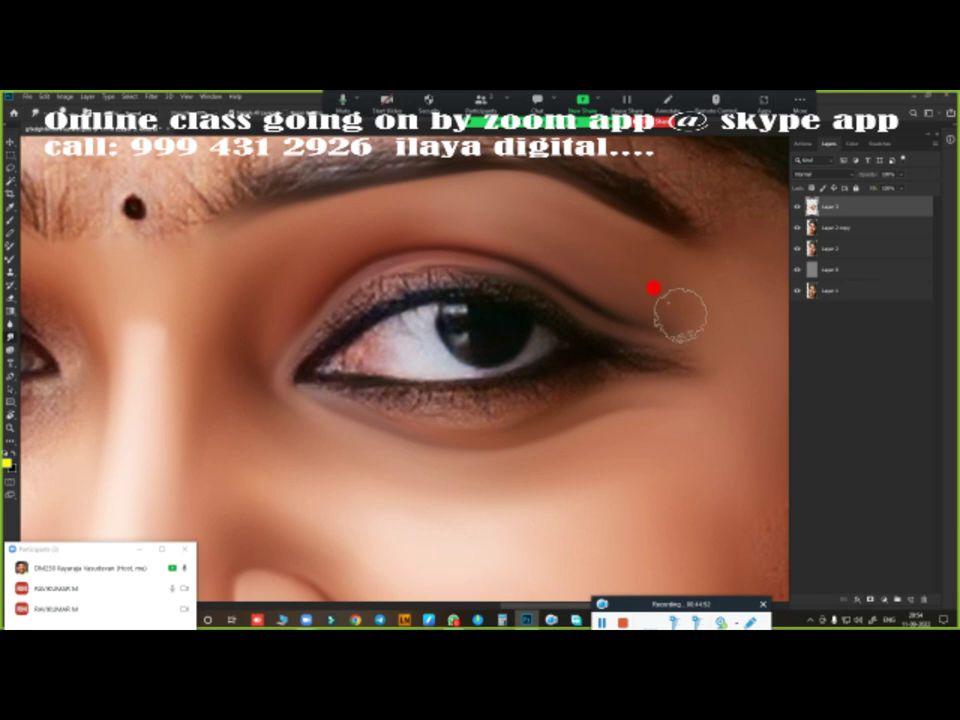
{"action": "scroll", "coordinate": [634, 369], "scroll_direction": "down", "scroll_amount": 2}
{"action": "scroll", "coordinate": [583, 418], "scroll_direction": "up", "scroll_amount": 1}
{"action": "scroll", "coordinate": [548, 397], "scroll_direction": "up", "scroll_amount": 1}
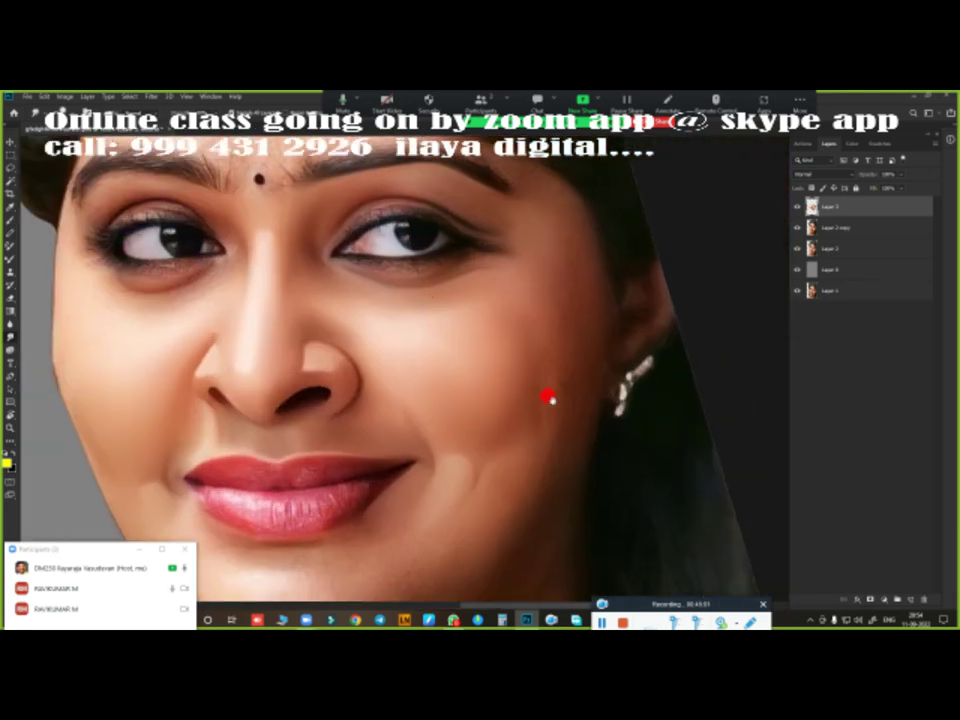
{"action": "scroll", "coordinate": [548, 397], "scroll_direction": "up", "scroll_amount": 1}
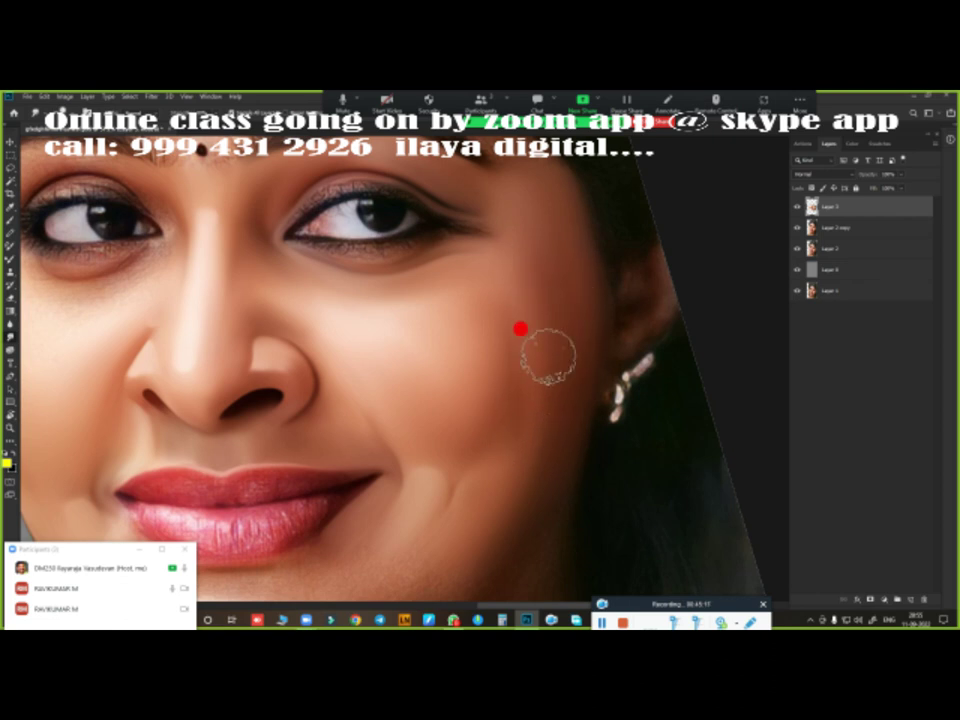
{"action": "scroll", "coordinate": [512, 411], "scroll_direction": "down", "scroll_amount": 2}
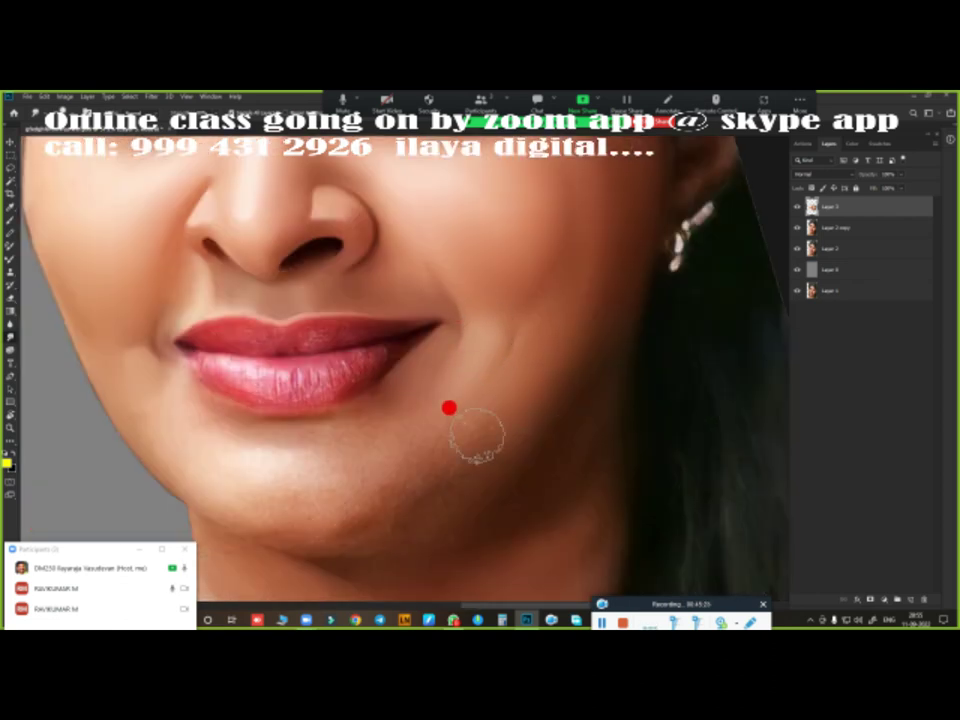
{"action": "scroll", "coordinate": [464, 321], "scroll_direction": "down", "scroll_amount": 3}
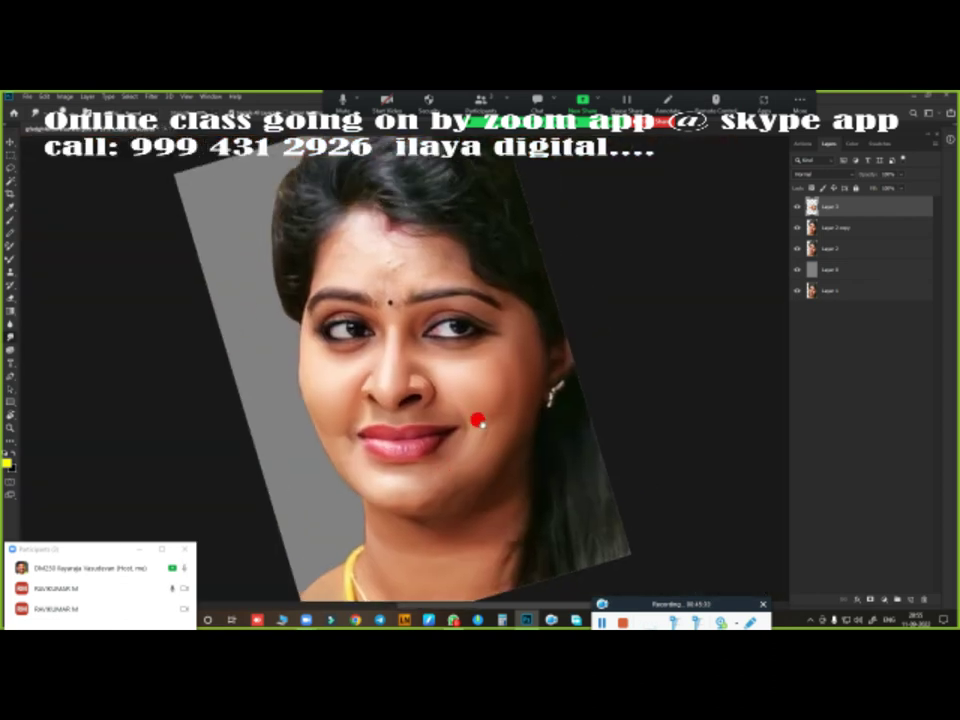
{"action": "scroll", "coordinate": [490, 400], "scroll_direction": "up", "scroll_amount": 1}
{"action": "scroll", "coordinate": [461, 450], "scroll_direction": "up", "scroll_amount": 2}
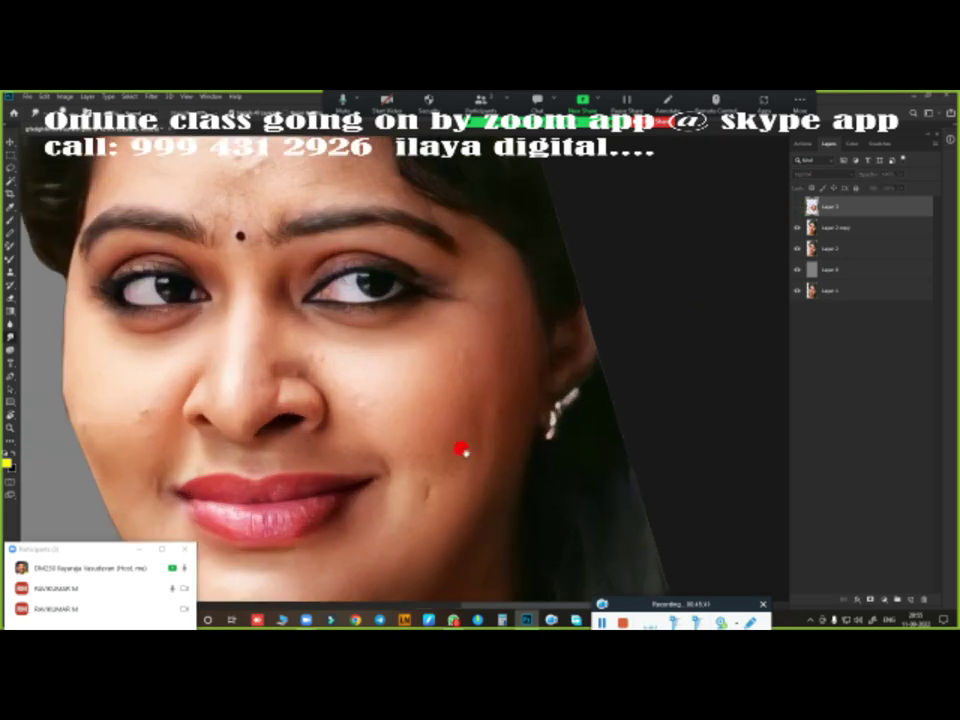
{"action": "scroll", "coordinate": [450, 418], "scroll_direction": "up", "scroll_amount": 1}
{"action": "left_click", "coordinate": [904, 598]}
Step: Resize the brush for the cheek and toggle the top layer to compare the skin before and after
{"action": "scroll", "coordinate": [575, 387], "scroll_direction": "up", "scroll_amount": 1}
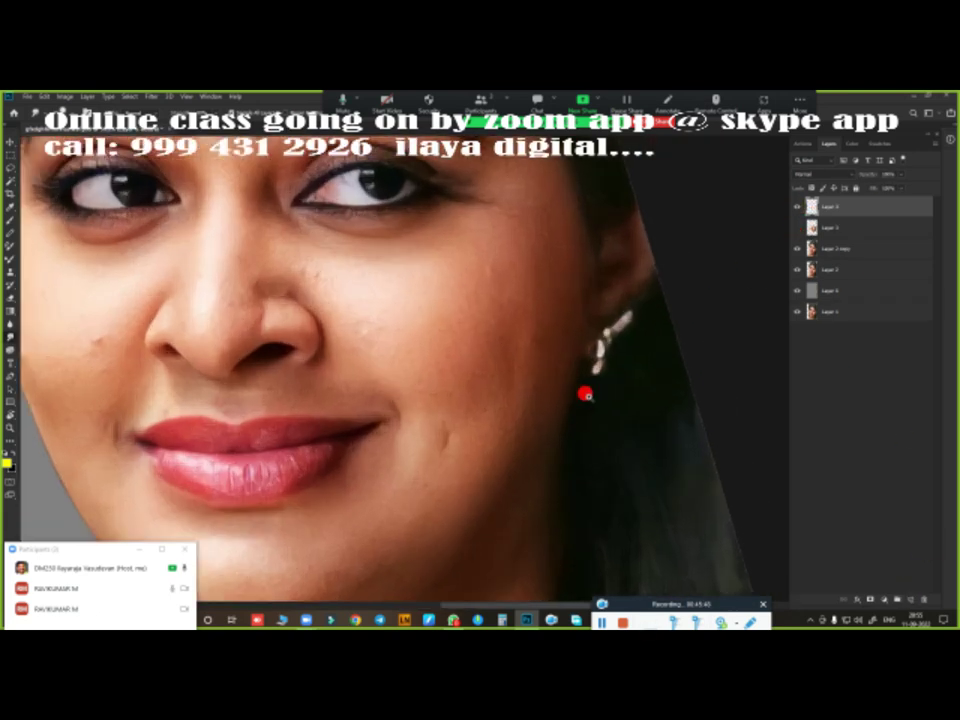
{"action": "scroll", "coordinate": [530, 330], "scroll_direction": "up", "scroll_amount": 1}
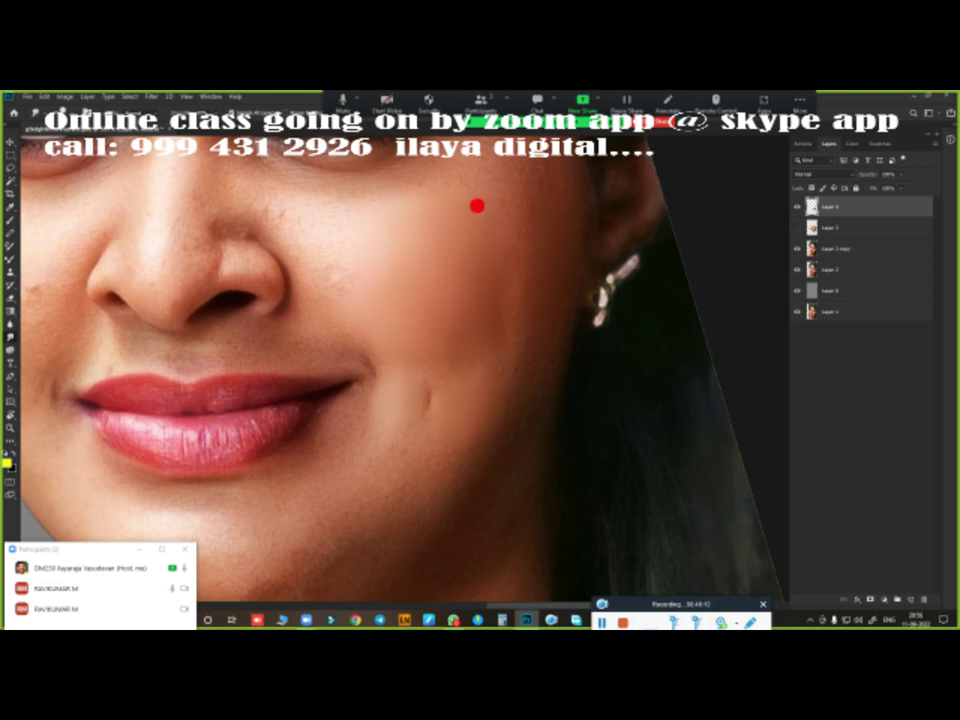
{"action": "key", "text": "bracketright"}
{"action": "key", "text": "bracketright"}
{"action": "key", "text": "bracketleft"}
{"action": "key", "text": "bracketleft"}
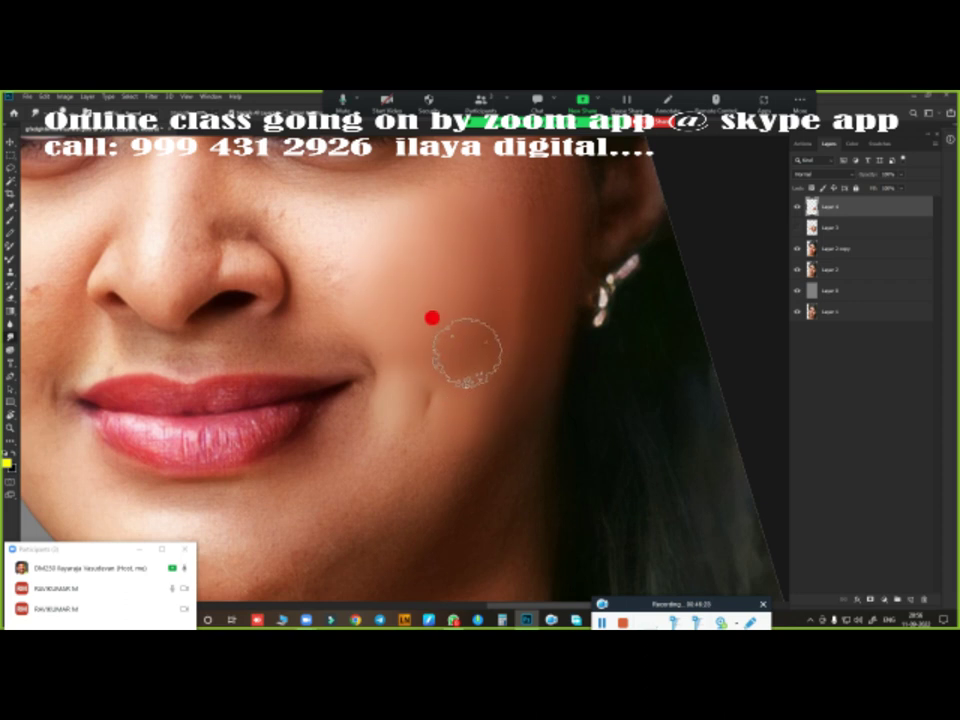
{"action": "left_click", "coordinate": [797, 228]}
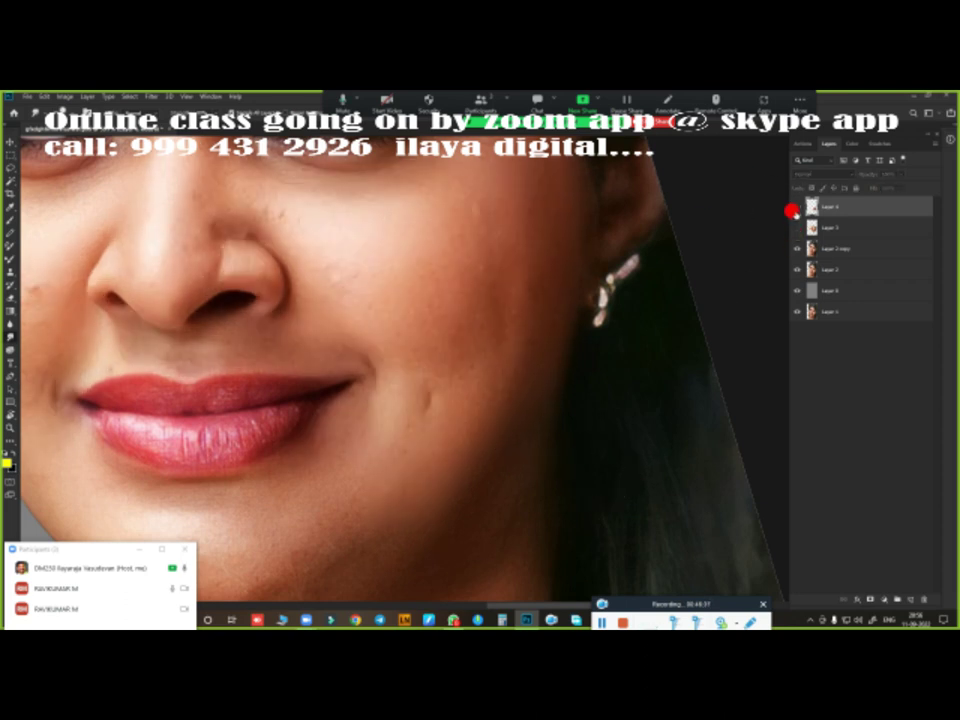
{"action": "key", "text": "ctrl+minus"}
{"action": "key", "text": "ctrl+plus"}
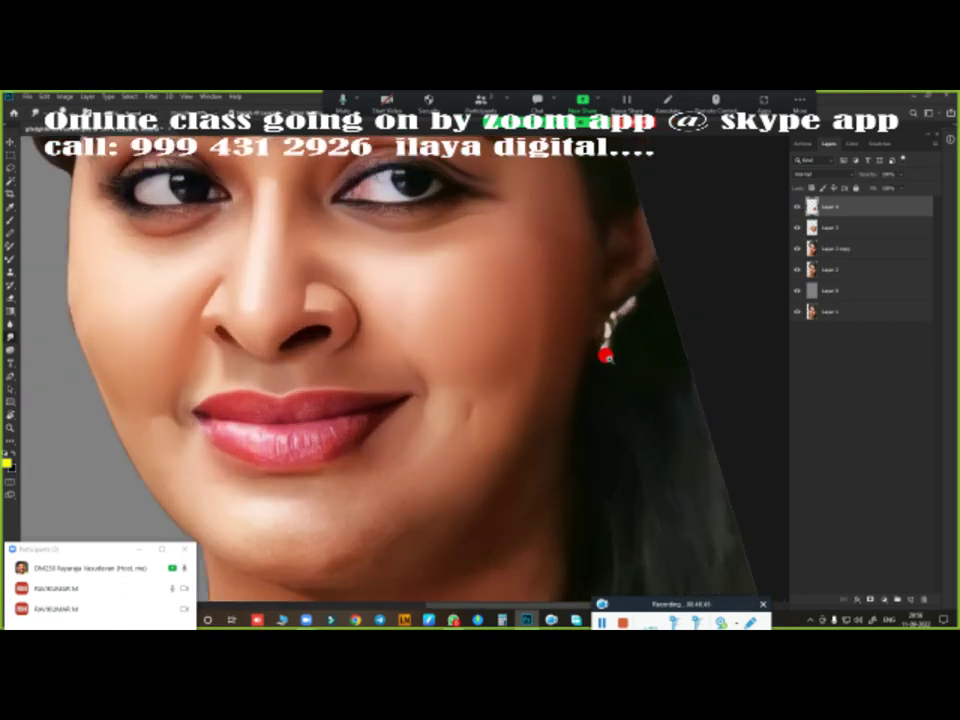
{"action": "key", "text": "ctrl+plus"}
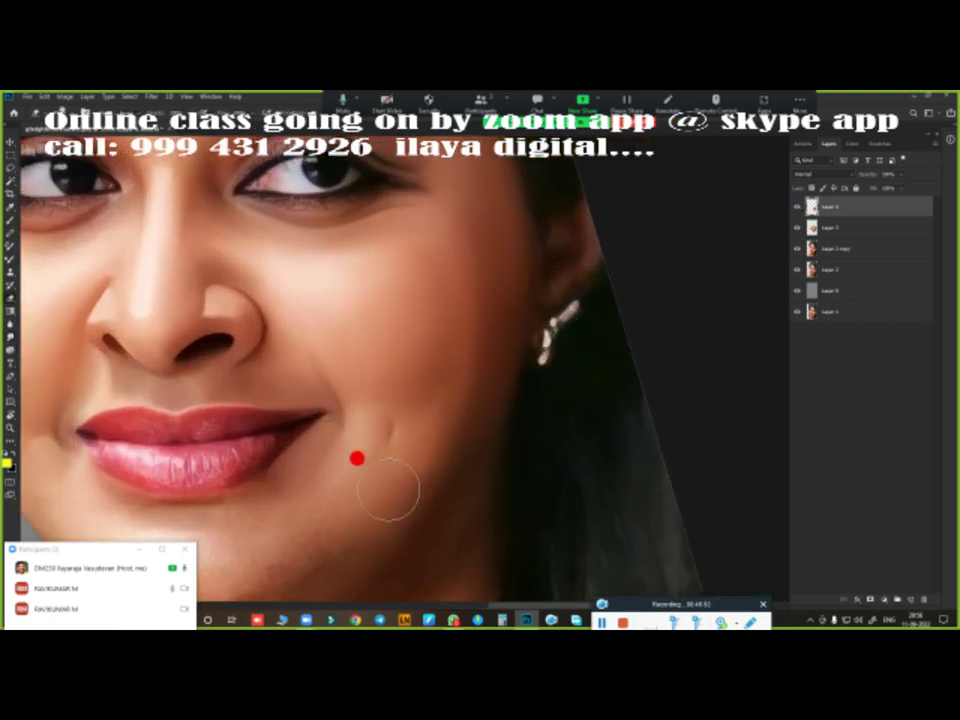
{"action": "key", "text": "ctrl+minus"}
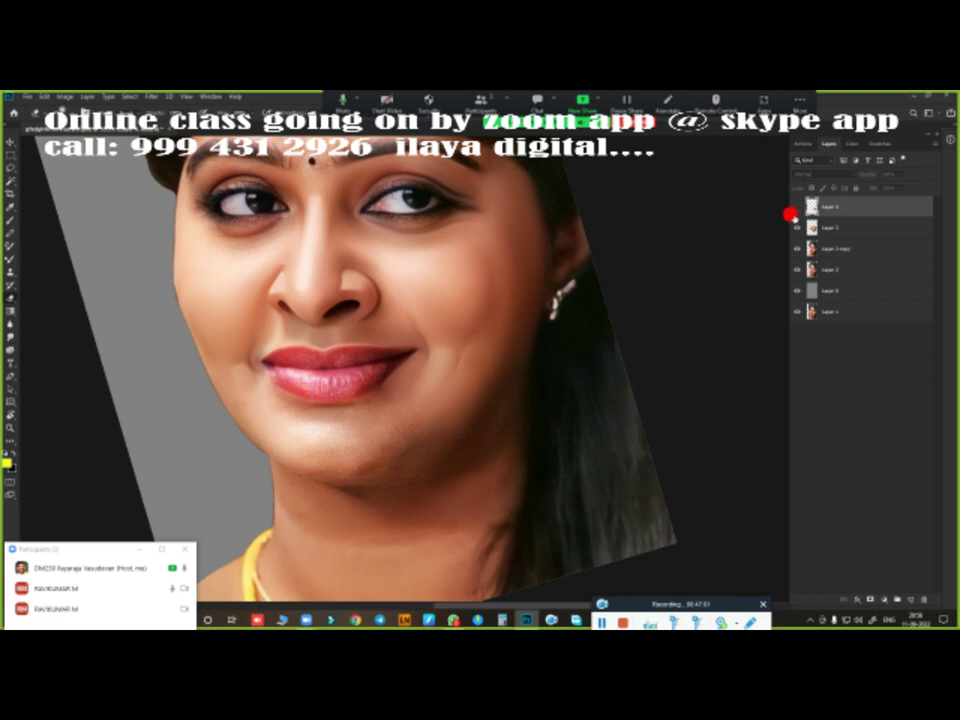
Step: Merge Layer 3 down with Ctrl+E and zoom back in on the cheek and lips
{"action": "key", "text": "ctrl+e"}
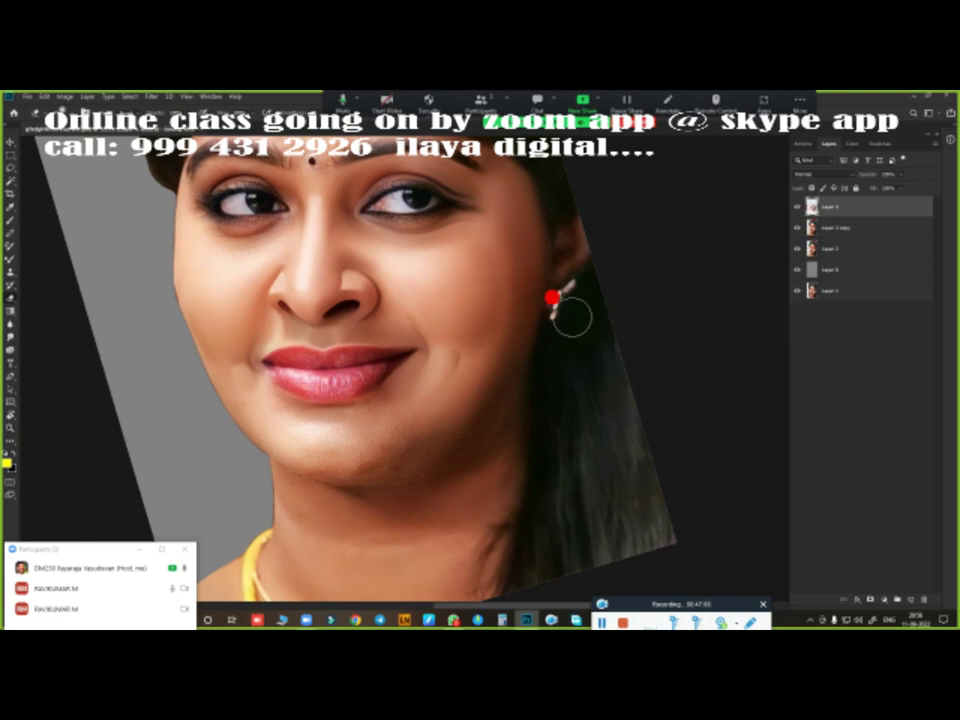
{"action": "key", "text": "ctrl+plus"}
{"action": "key", "text": "ctrl+plus"}
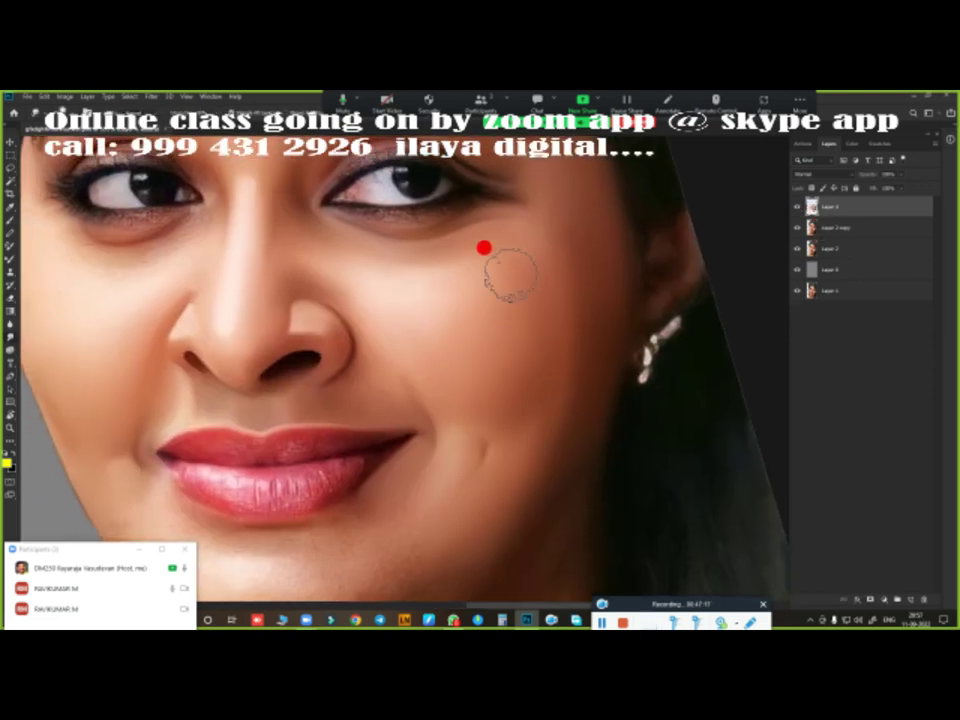
{"action": "key", "text": "bracketleft"}
{"action": "key", "text": "bracketleft"}
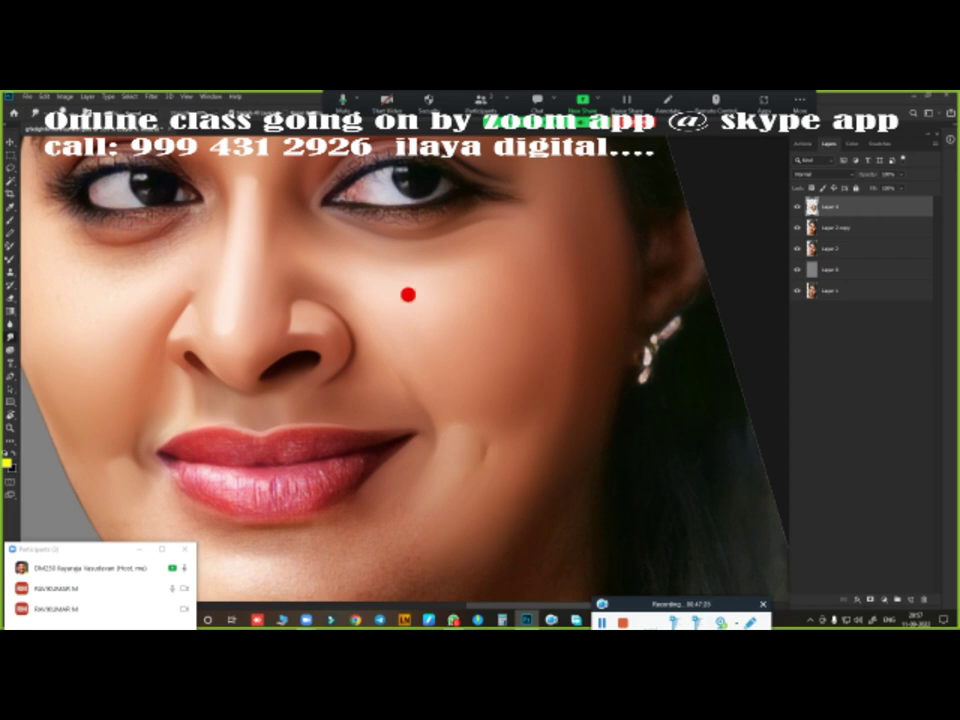
{"action": "key", "text": "ctrl+0"}
{"action": "key", "text": "ctrl+plus"}
{"action": "key", "text": "ctrl+plus"}
{"action": "scroll", "coordinate": [528, 452], "scroll_direction": "up", "scroll_amount": 2}
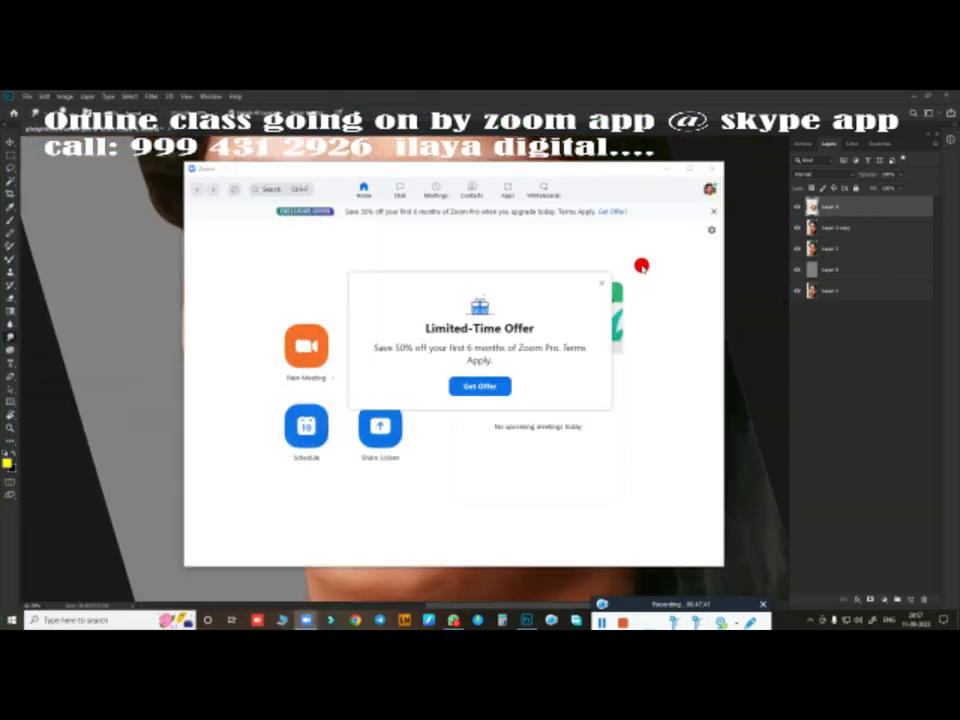
Step: Dab two soft light highlights onto the right cheek
{"action": "left_click", "coordinate": [641, 268]}
{"action": "scroll", "coordinate": [578, 338], "scroll_direction": "down", "scroll_amount": 2}
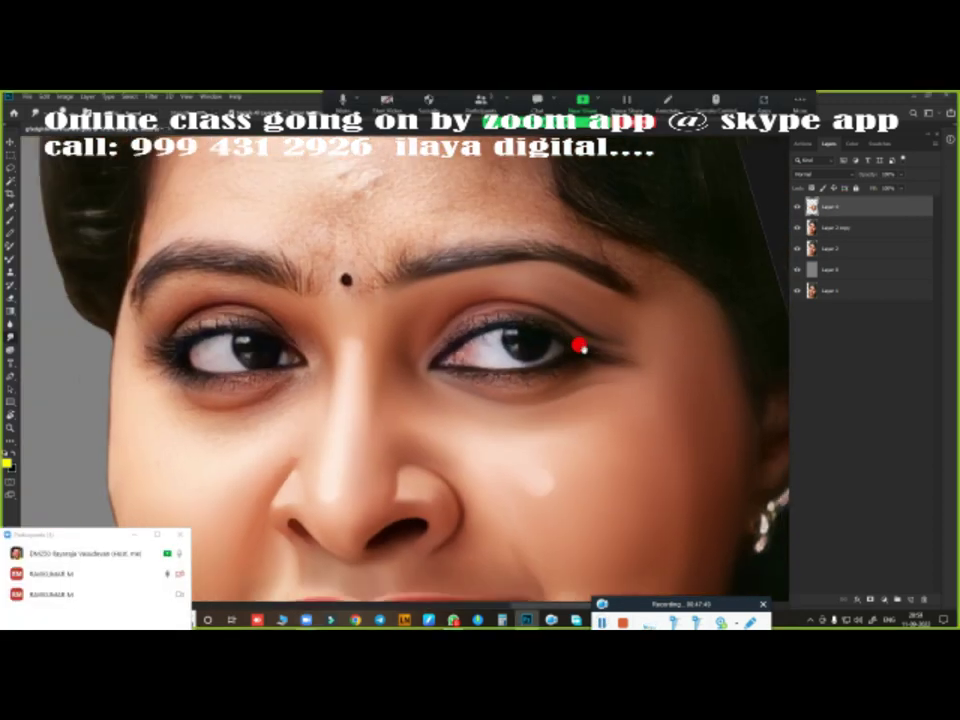
{"action": "scroll", "coordinate": [497, 446], "scroll_direction": "down", "scroll_amount": 1}
{"action": "left_click", "coordinate": [500, 437]}
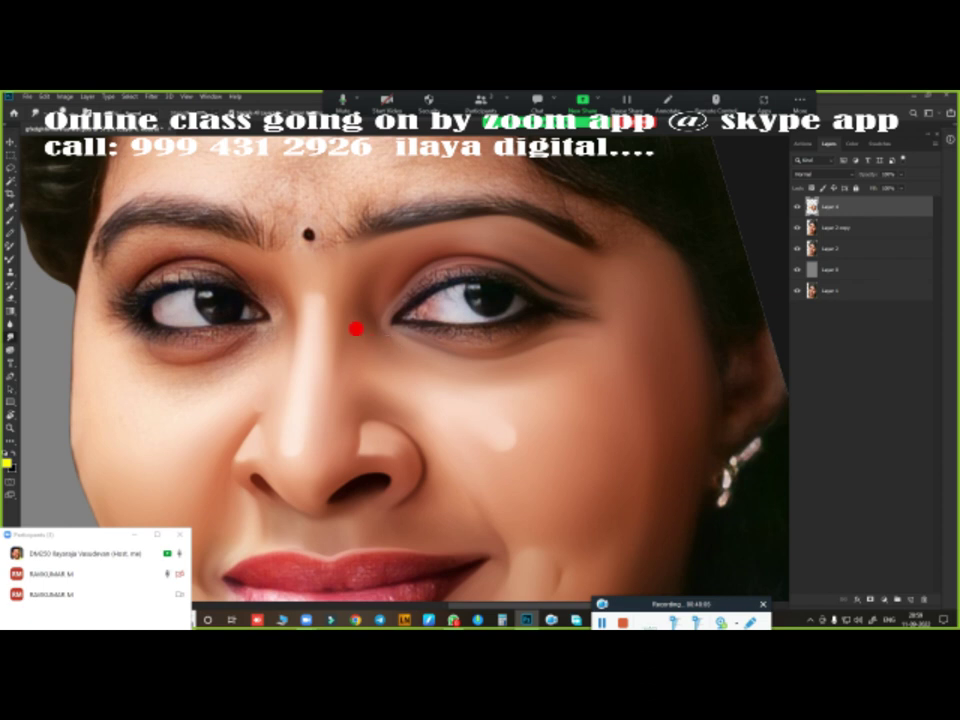
{"action": "mouse_move", "coordinate": [491, 362]}
{"action": "left_mouse_down"}
{"action": "mouse_move", "coordinate": [553, 332]}
{"action": "mouse_move", "coordinate": [581, 366]}
{"action": "mouse_move", "coordinate": [531, 362]}
{"action": "mouse_move", "coordinate": [579, 361]}
{"action": "left_mouse_up"}
{"action": "scroll", "coordinate": [542, 371], "scroll_direction": "down", "scroll_amount": 2}
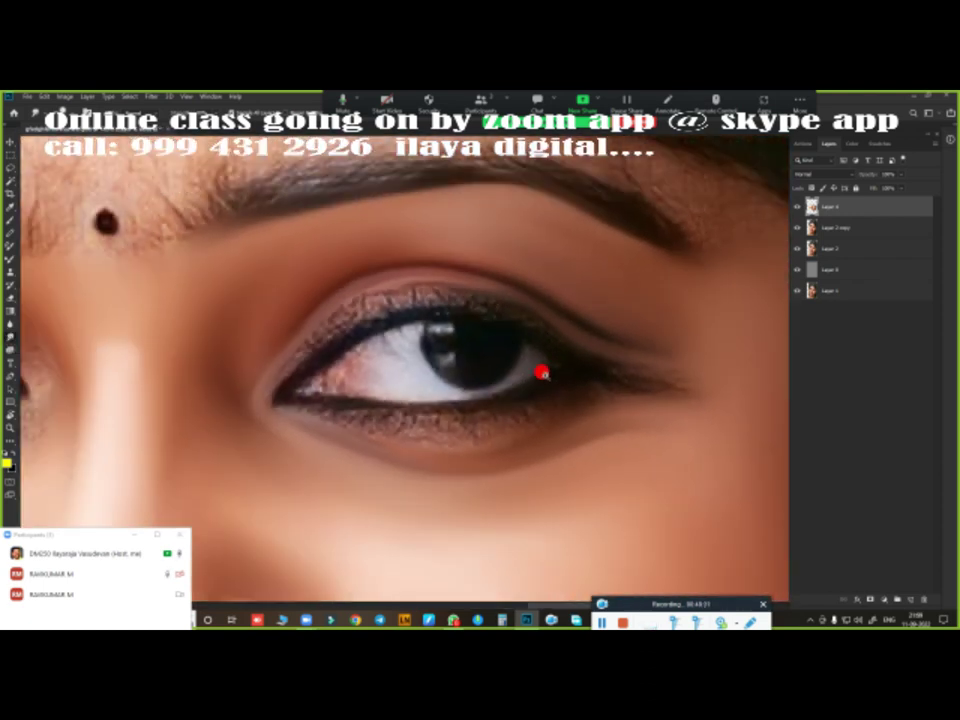
{"action": "scroll", "coordinate": [600, 302], "scroll_direction": "up", "scroll_amount": 2}
{"action": "scroll", "coordinate": [546, 392], "scroll_direction": "down", "scroll_amount": 2}
{"action": "scroll", "coordinate": [548, 393], "scroll_direction": "down", "scroll_amount": 3}
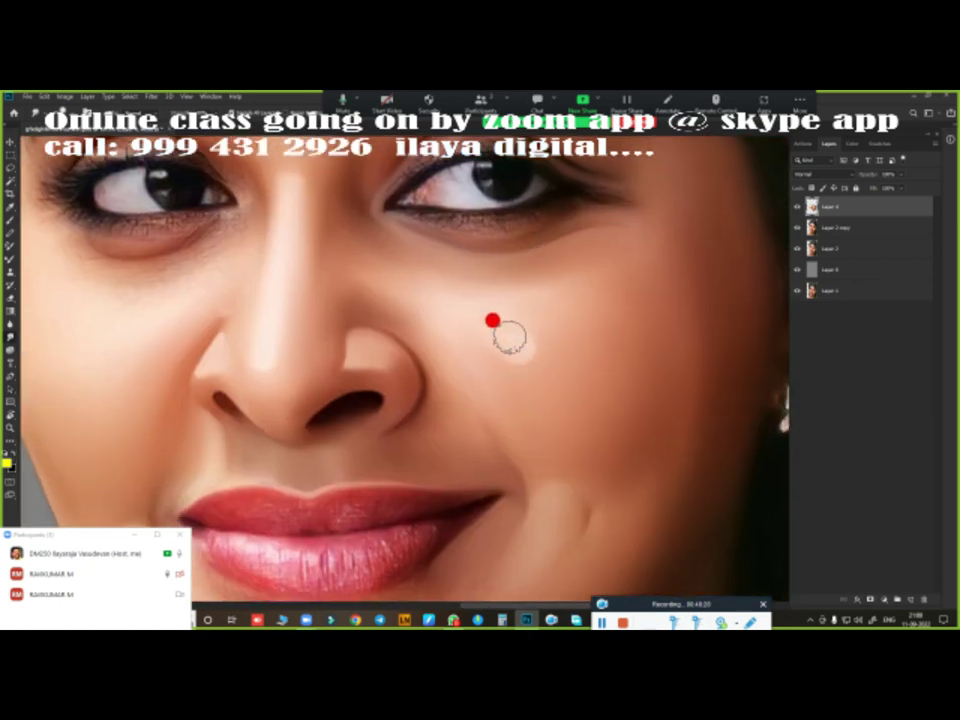
{"action": "left_click", "coordinate": [626, 326]}
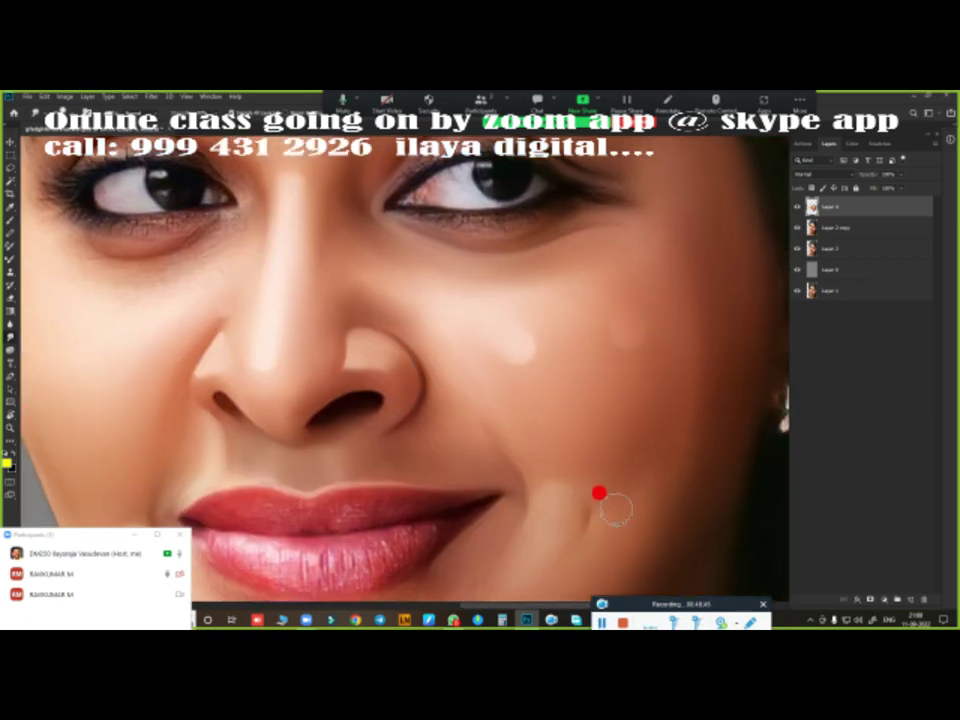
Step: Paint several more light dabs on the cheek below the right eye
{"action": "scroll", "coordinate": [558, 421], "scroll_direction": "down", "scroll_amount": 2}
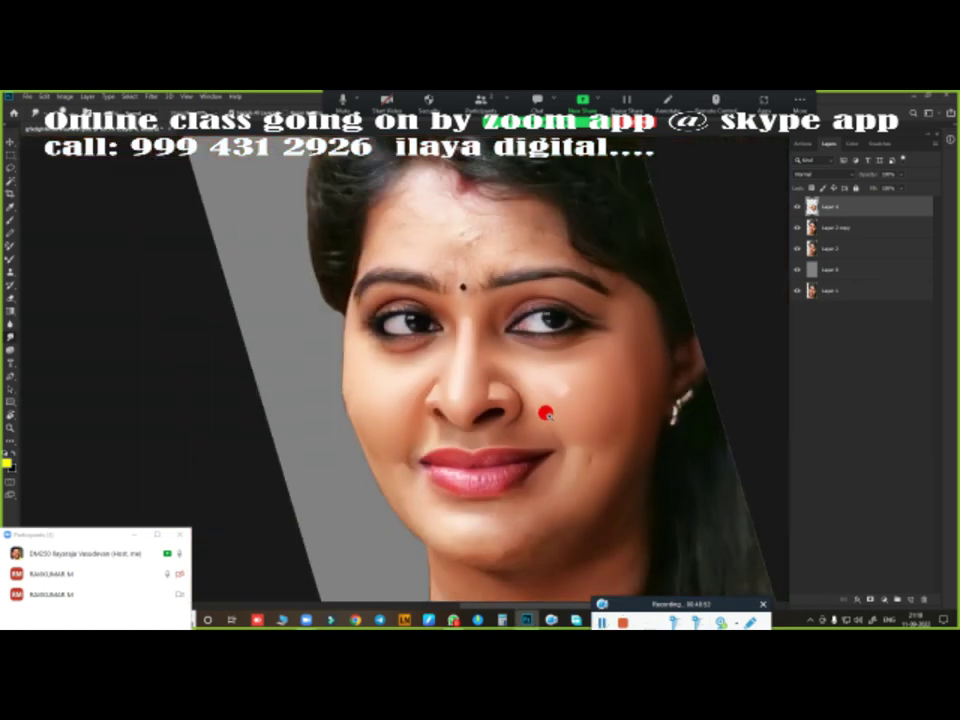
{"action": "scroll", "coordinate": [457, 406], "scroll_direction": "up", "scroll_amount": 2}
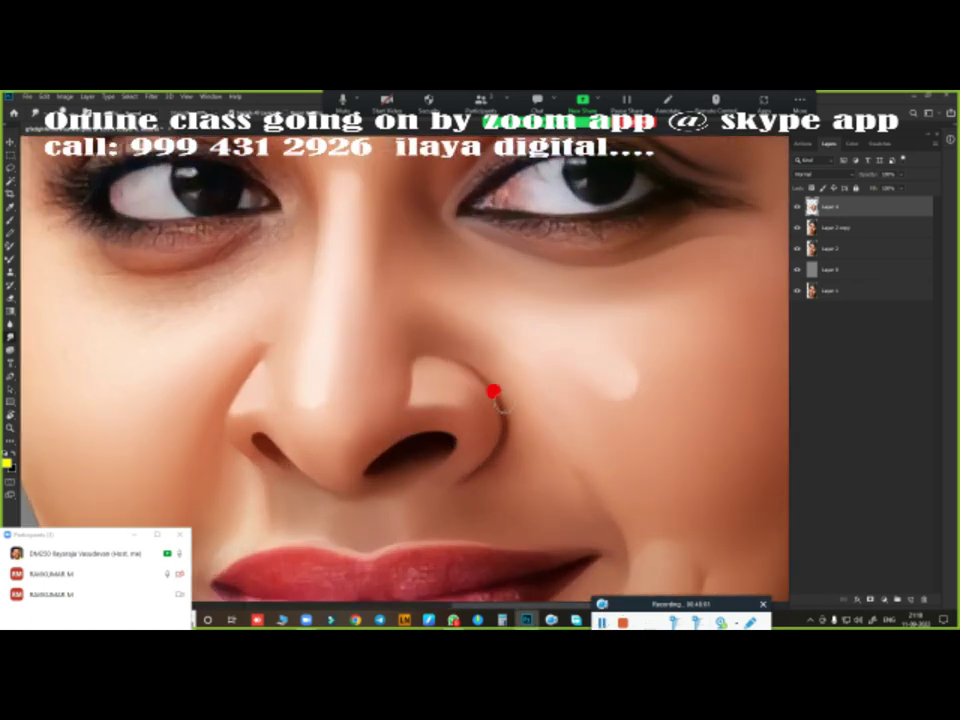
{"action": "left_click_drag", "start_coordinate": [632, 386], "coordinate": [475, 443]}
{"action": "left_click", "coordinate": [444, 410]}
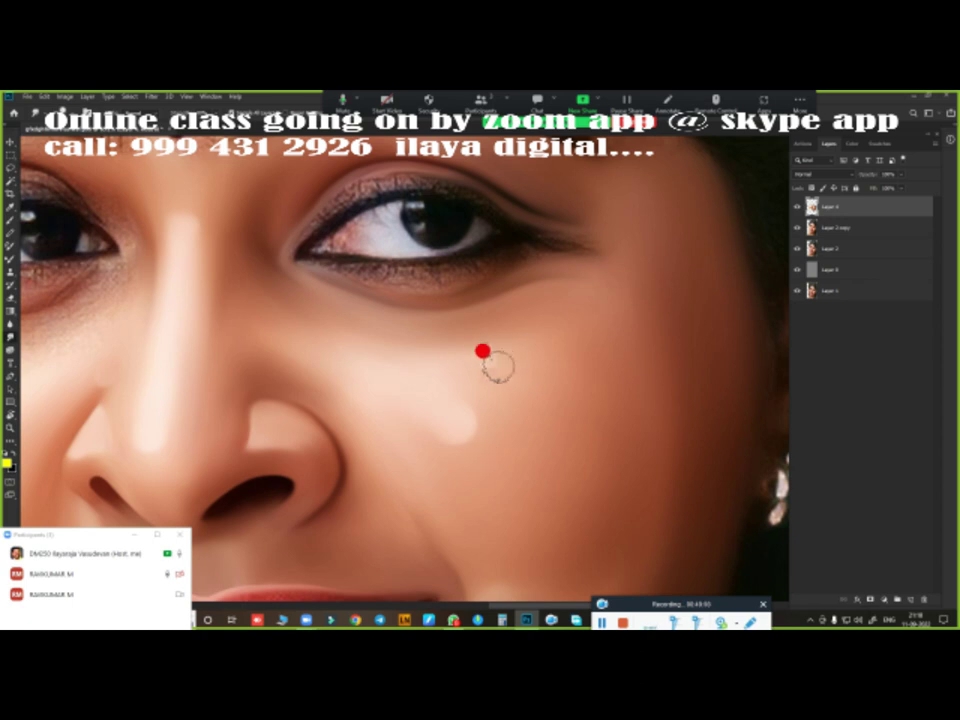
{"action": "left_click", "coordinate": [469, 365]}
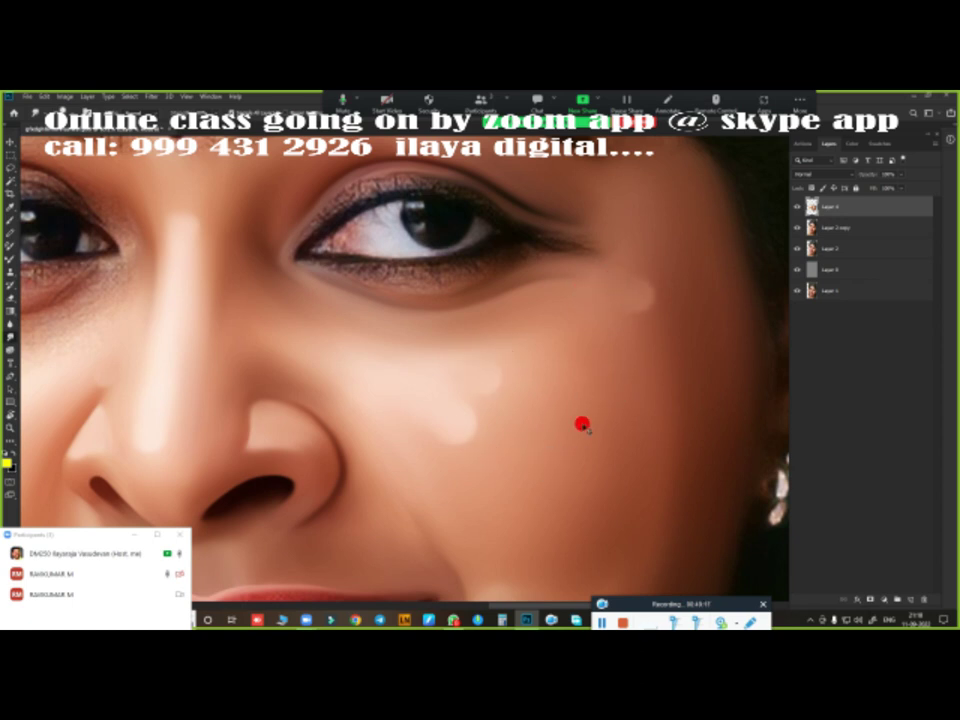
{"action": "scroll", "coordinate": [523, 279], "scroll_direction": "up", "scroll_amount": 2}
{"action": "scroll", "coordinate": [576, 369], "scroll_direction": "up", "scroll_amount": 1}
Step: Paint the right iris solid black inside an elliptical selection, add a new layer, and hide Layer 4
{"action": "scroll", "coordinate": [311, 254], "scroll_direction": "up", "scroll_amount": 1}
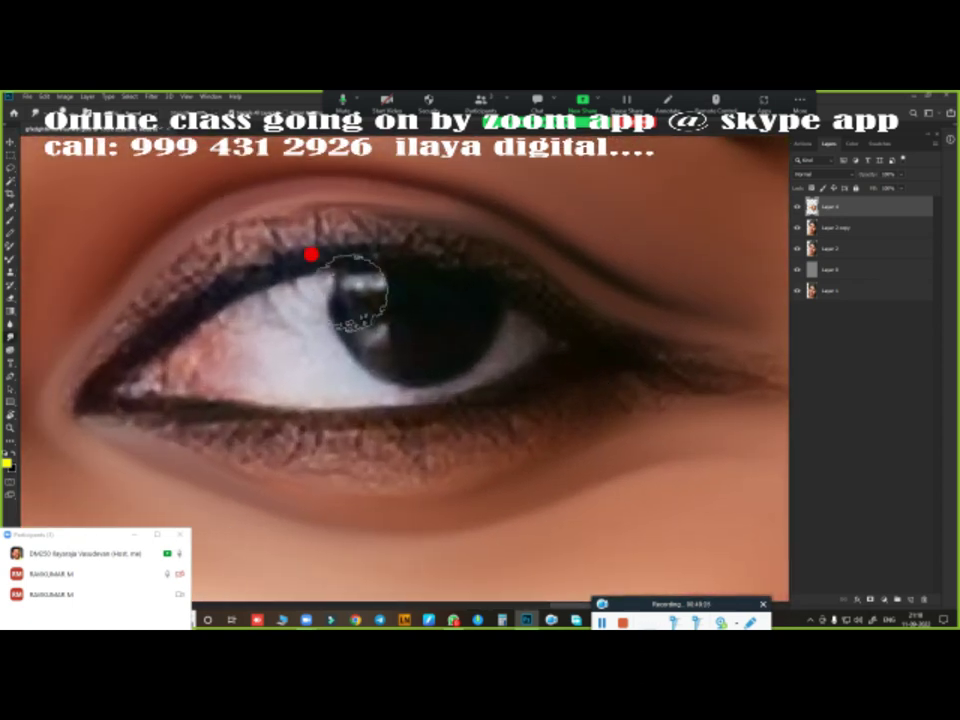
{"action": "right_click", "coordinate": [11, 156]}
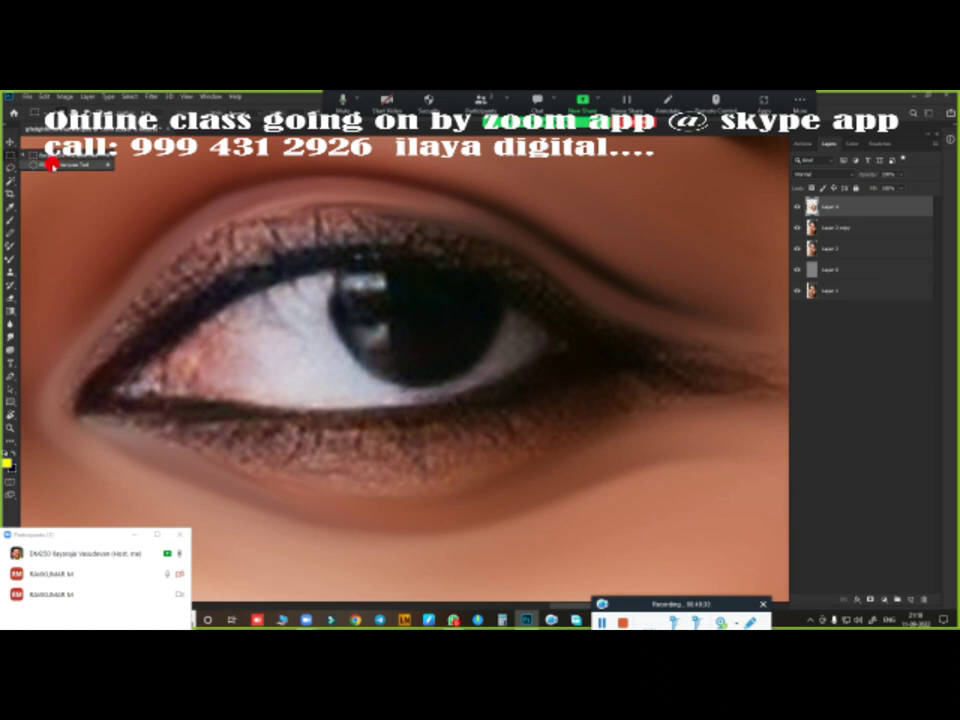
{"action": "left_click", "coordinate": [48, 163]}
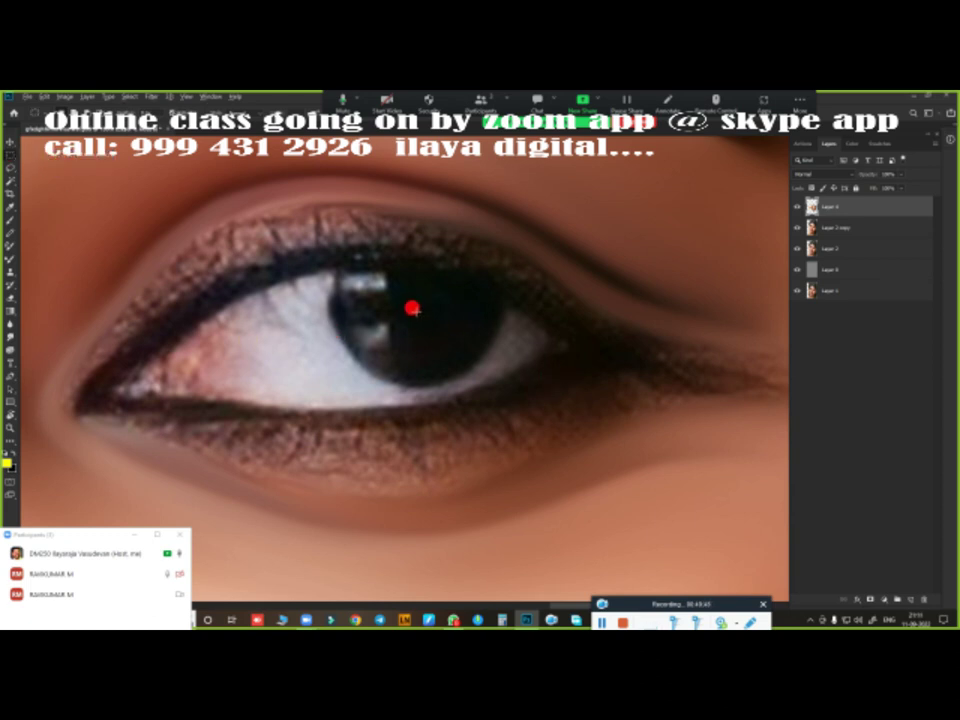
{"action": "mouse_move", "coordinate": [412, 309]}
{"action": "left_mouse_down"}
{"action": "mouse_move", "coordinate": [533, 425]}
{"action": "mouse_move", "coordinate": [447, 331]}
{"action": "left_mouse_up"}
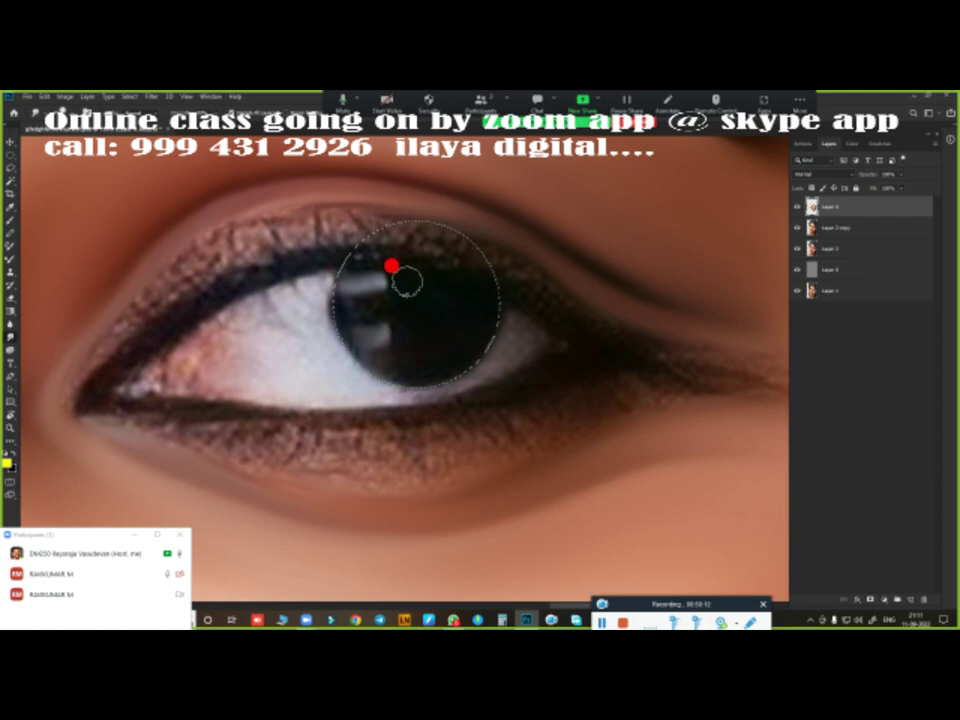
{"action": "mouse_move", "coordinate": [384, 285]}
{"action": "left_mouse_down"}
{"action": "mouse_move", "coordinate": [380, 298]}
{"action": "mouse_move", "coordinate": [407, 306]}
{"action": "left_mouse_up"}
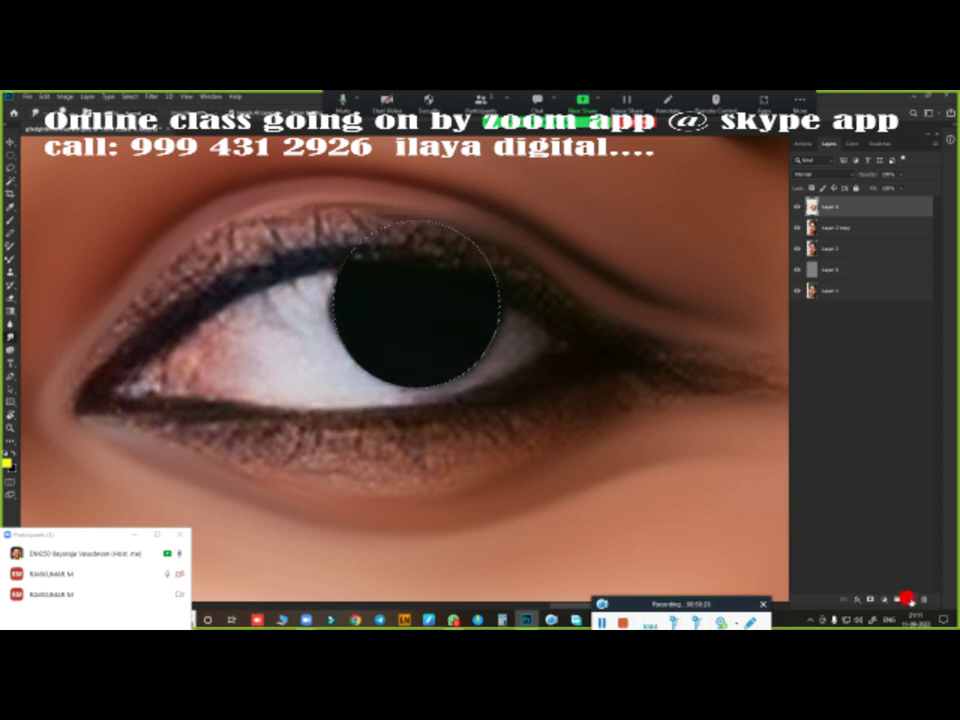
{"action": "left_click", "coordinate": [907, 598]}
{"action": "left_click", "coordinate": [797, 227]}
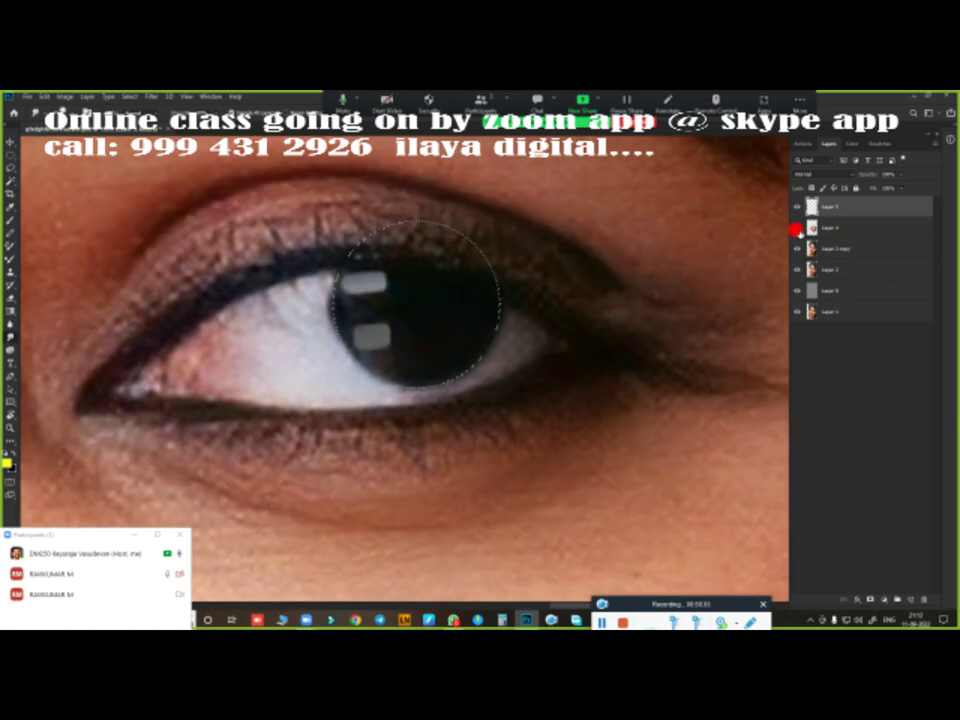
Step: Show Layer 4 again and brush the right eye's white brighter and smoother
{"action": "left_click", "coordinate": [797, 228]}
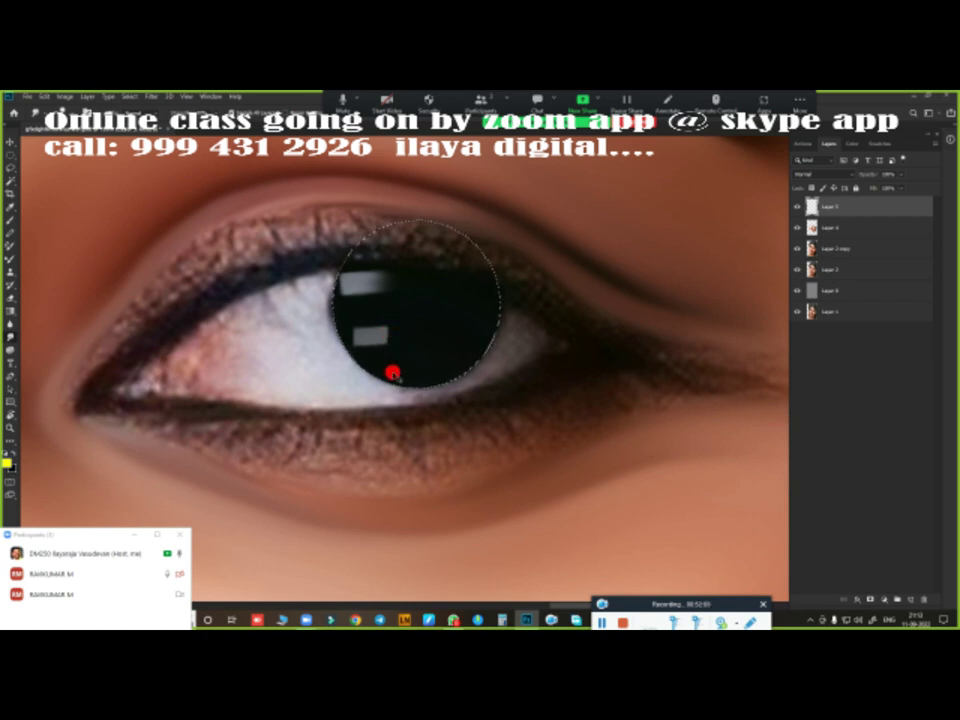
{"action": "mouse_move", "coordinate": [307, 342]}
{"action": "left_mouse_down"}
{"action": "mouse_move", "coordinate": [270, 332]}
{"action": "mouse_move", "coordinate": [302, 272]}
{"action": "mouse_move", "coordinate": [279, 306]}
{"action": "mouse_move", "coordinate": [367, 333]}
{"action": "left_mouse_up"}
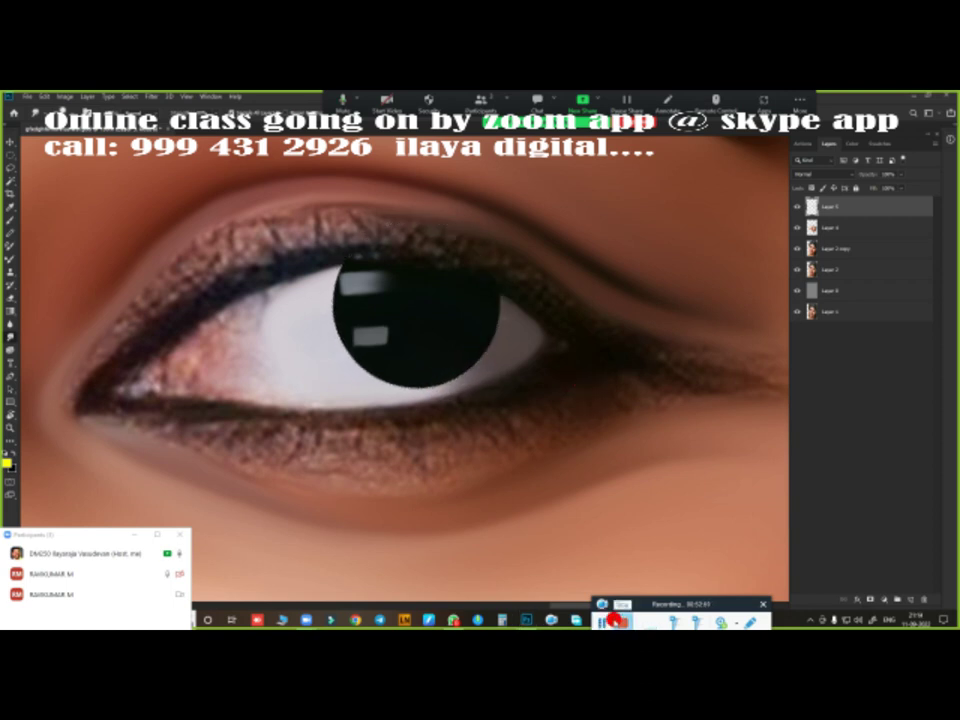
Step: Merge the painted eye layers into Layer 5 and hide it
{"action": "left_click", "coordinate": [550, 420]}
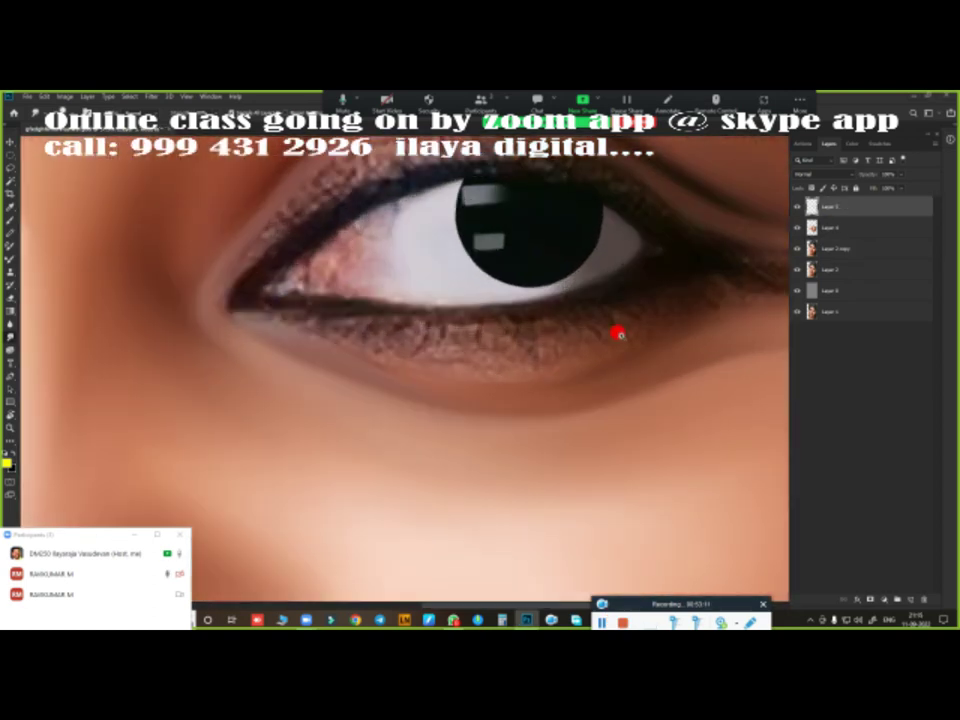
{"action": "left_click", "coordinate": [832, 208]}
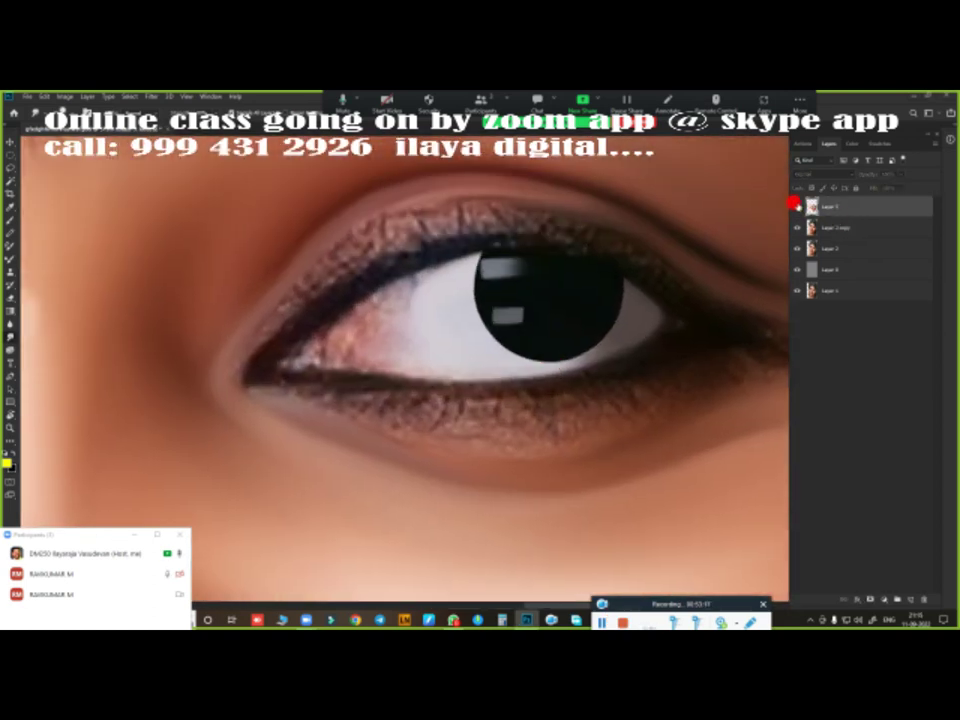
{"action": "left_click", "coordinate": [797, 206]}
{"action": "left_click", "coordinate": [910, 598]}
{"action": "left_click", "coordinate": [910, 598]}
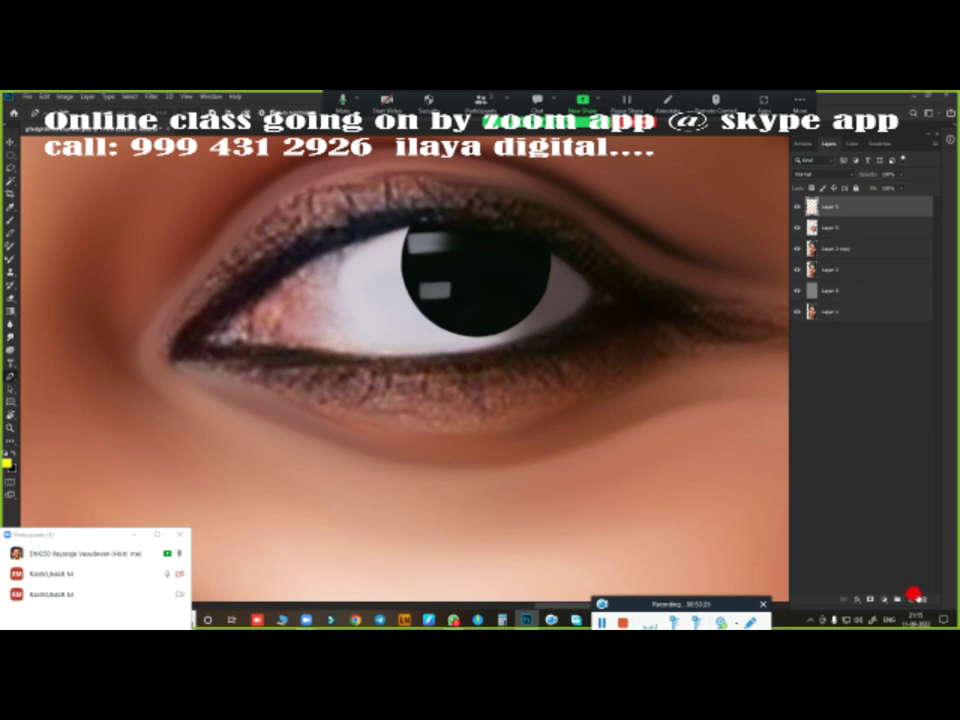
{"action": "left_click", "coordinate": [826, 270], "text": "shift"}
{"action": "key", "text": "ctrl+e"}
{"action": "left_click", "coordinate": [797, 206]}
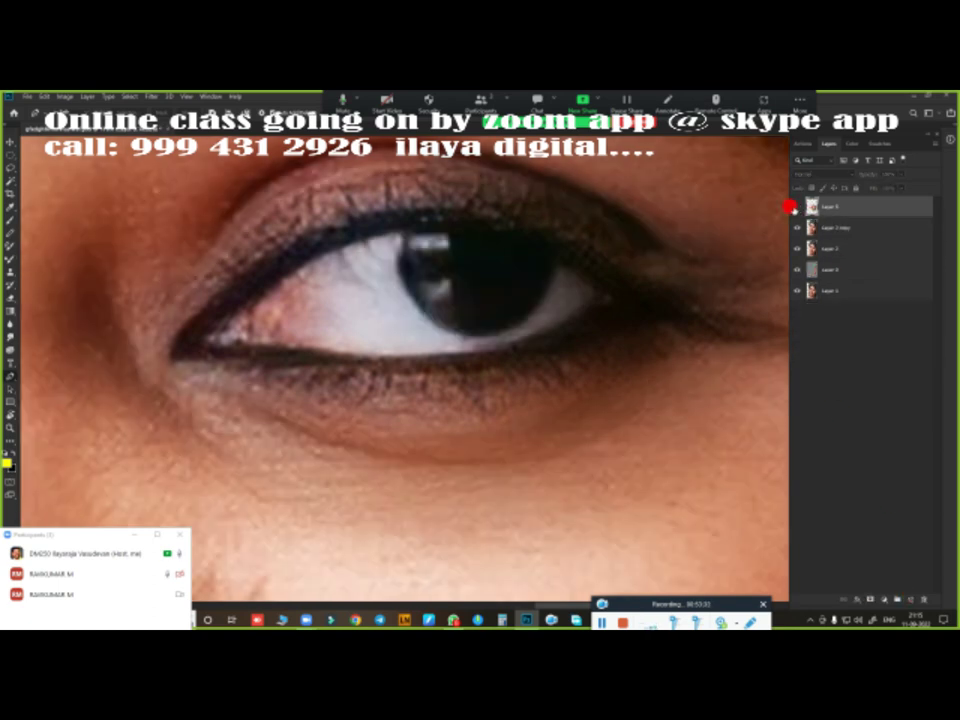
{"action": "left_click", "coordinate": [797, 206]}
Step: Trace a closed Pen path along the right eye's upper and lower lids
{"action": "scroll", "coordinate": [532, 344], "scroll_direction": "down", "scroll_amount": 3}
{"action": "scroll", "coordinate": [542, 343], "scroll_direction": "up", "scroll_amount": 2}
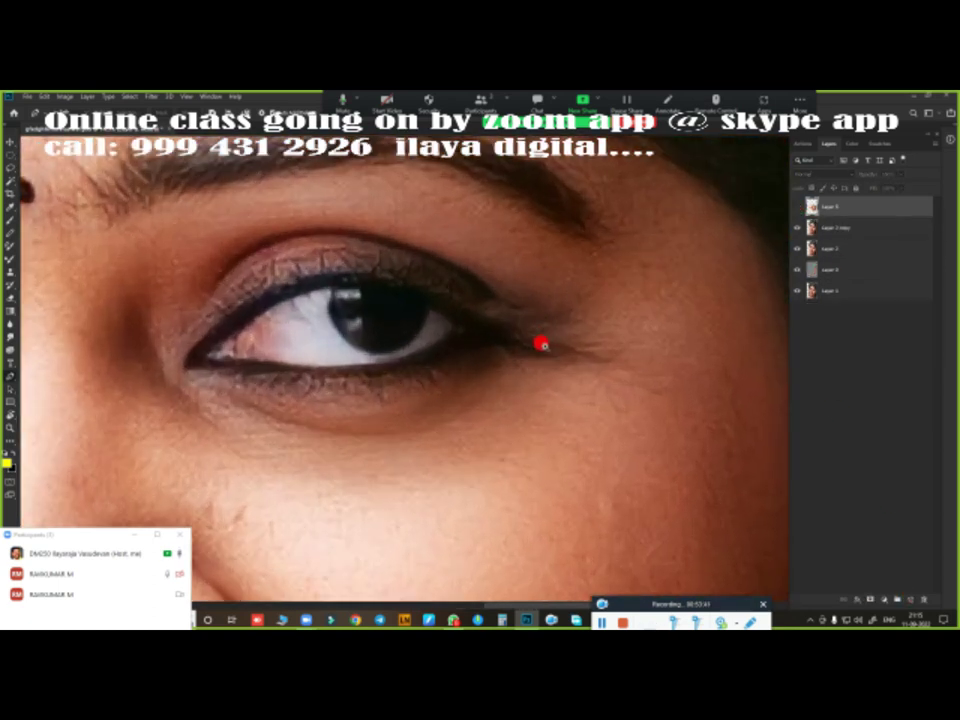
{"action": "scroll", "coordinate": [613, 345], "scroll_direction": "up", "scroll_amount": 1}
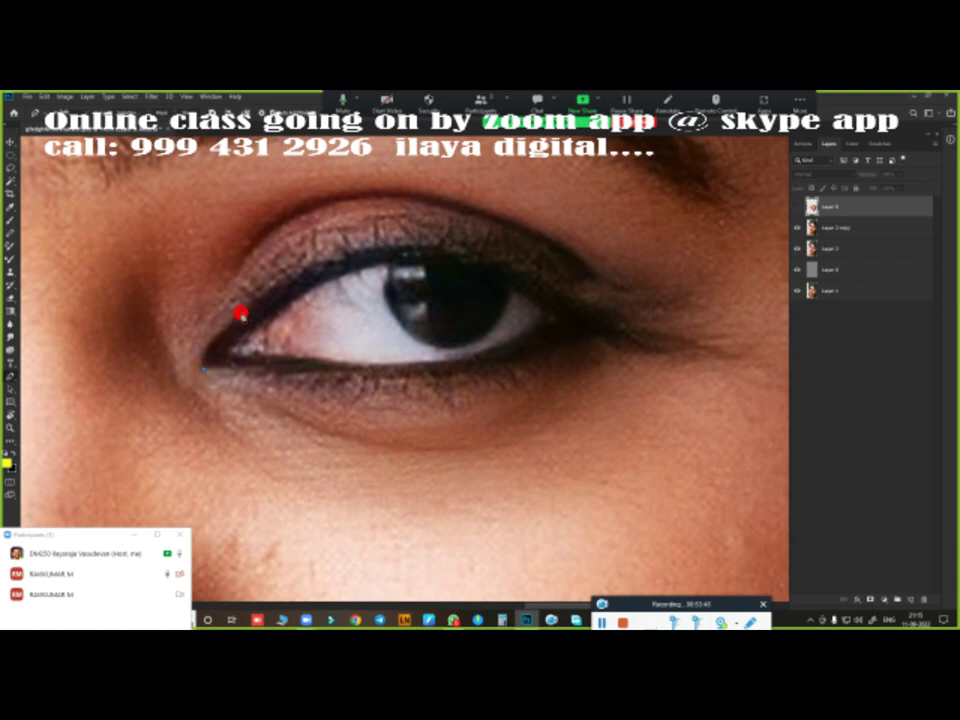
{"action": "left_click_drag", "start_coordinate": [548, 293], "coordinate": [707, 360]}
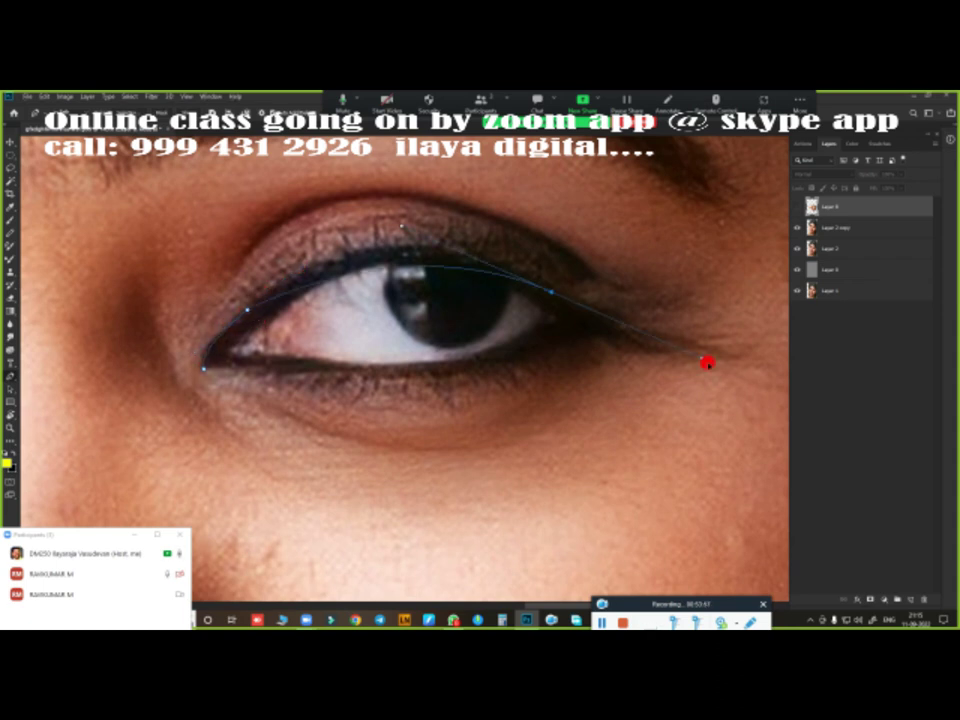
{"action": "mouse_move", "coordinate": [548, 293]}
{"action": "left_mouse_down"}
{"action": "mouse_move", "coordinate": [649, 343]}
{"action": "mouse_move", "coordinate": [773, 430]}
{"action": "left_mouse_up"}
{"action": "left_click_drag", "start_coordinate": [582, 330], "coordinate": [564, 351]}
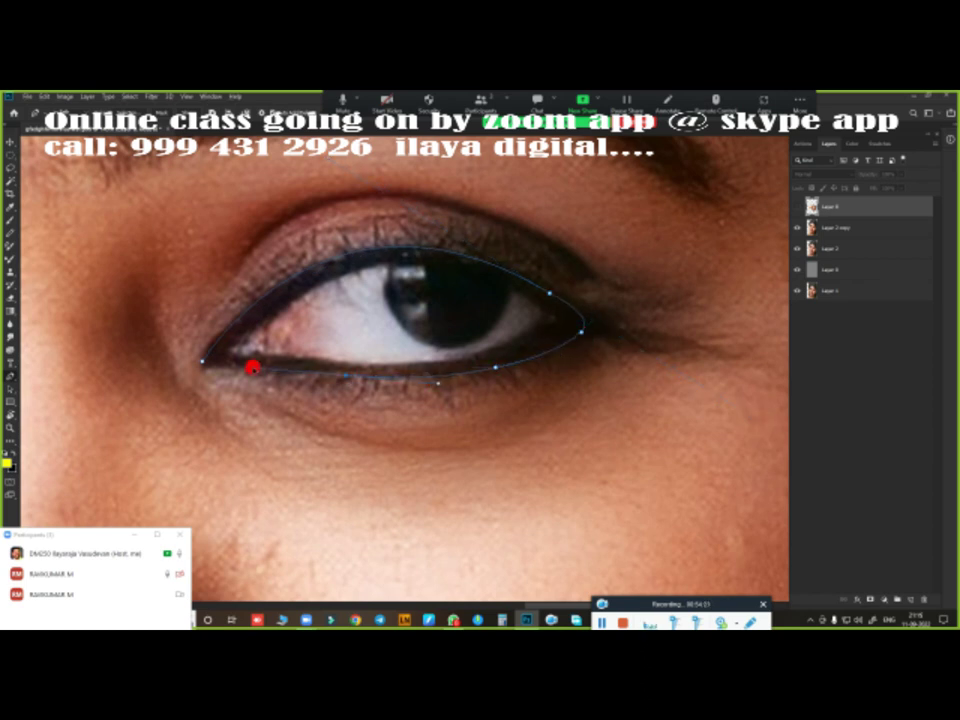
{"action": "left_click_drag", "start_coordinate": [252, 368], "coordinate": [228, 370]}
{"action": "left_click", "coordinate": [202, 363]}
Step: Convert the eye path to a selection and paint the eye white clean beside the iris
{"action": "key", "text": "ctrl+Return"}
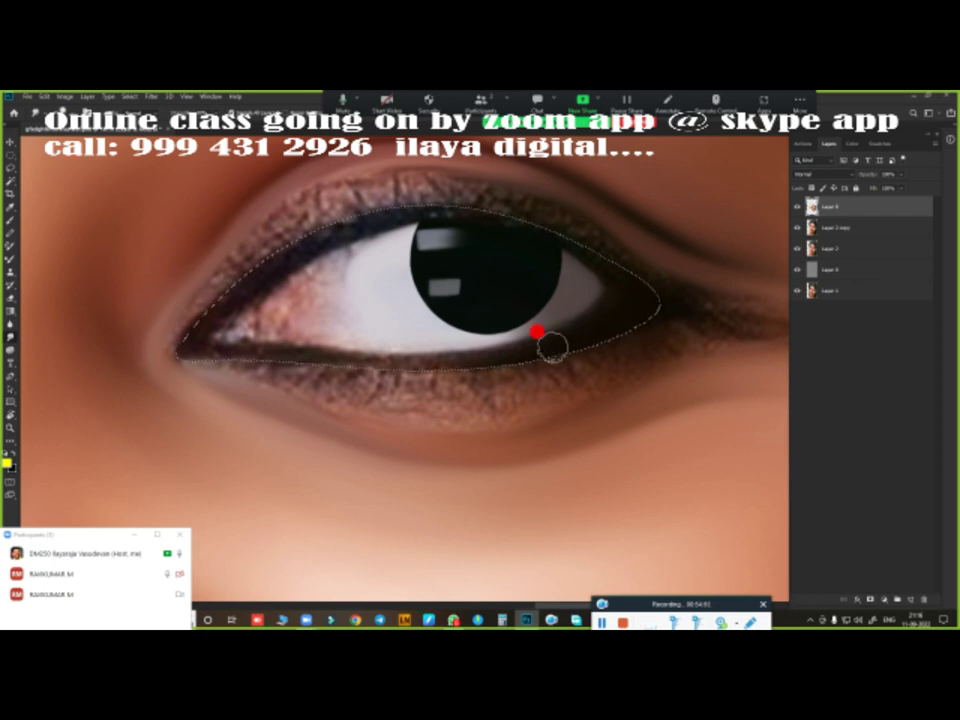
{"action": "mouse_move", "coordinate": [200, 350]}
{"action": "left_mouse_down"}
{"action": "mouse_move", "coordinate": [208, 336]}
{"action": "mouse_move", "coordinate": [343, 281]}
{"action": "mouse_move", "coordinate": [222, 347]}
{"action": "mouse_move", "coordinate": [446, 349]}
{"action": "left_mouse_up"}
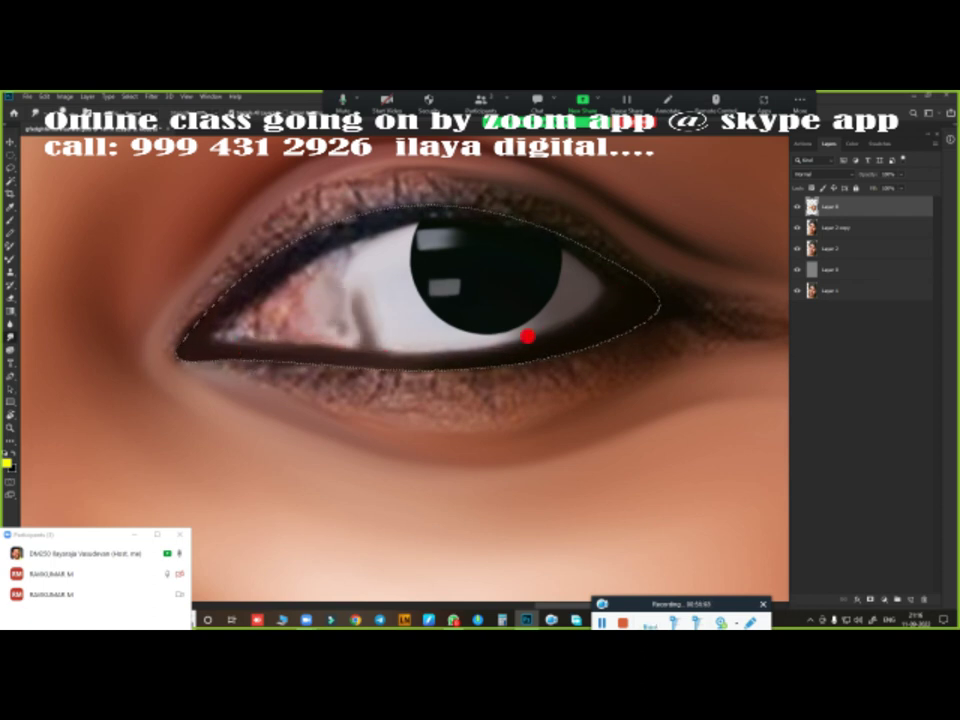
{"action": "mouse_move", "coordinate": [627, 290]}
{"action": "left_mouse_down"}
{"action": "mouse_move", "coordinate": [508, 216]}
{"action": "mouse_move", "coordinate": [568, 231]}
{"action": "mouse_move", "coordinate": [485, 207]}
{"action": "left_mouse_up"}
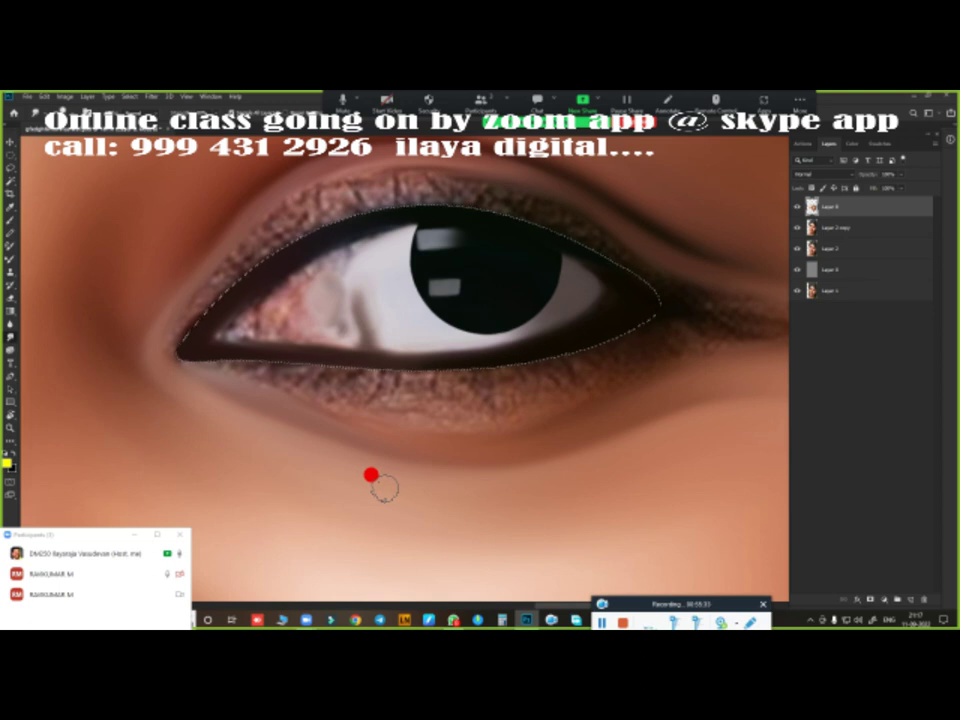
Step: Smooth the speckled upper eyelid to an even skin tone, then hide the layer to compare
{"action": "scroll", "coordinate": [400, 420], "scroll_direction": "down", "scroll_amount": 2}
{"action": "scroll", "coordinate": [446, 364], "scroll_direction": "up", "scroll_amount": 2}
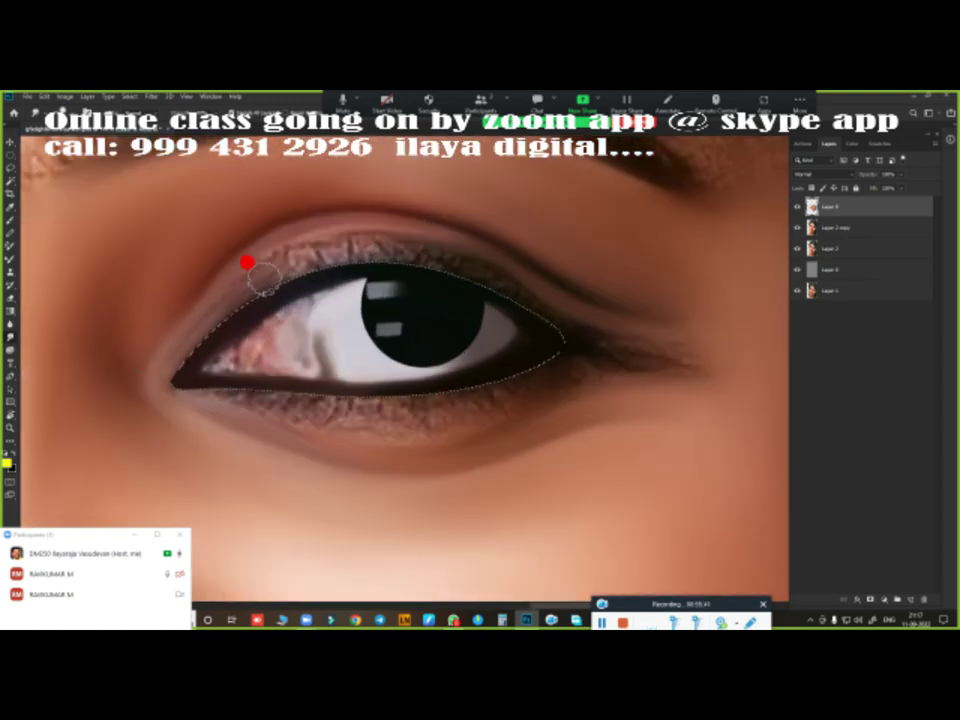
{"action": "mouse_move", "coordinate": [263, 280]}
{"action": "left_mouse_down"}
{"action": "mouse_move", "coordinate": [360, 244]}
{"action": "mouse_move", "coordinate": [501, 285]}
{"action": "mouse_move", "coordinate": [612, 338]}
{"action": "mouse_move", "coordinate": [406, 249]}
{"action": "mouse_move", "coordinate": [569, 317]}
{"action": "mouse_move", "coordinate": [290, 250]}
{"action": "left_mouse_up"}
{"action": "mouse_move", "coordinate": [234, 289]}
{"action": "left_mouse_down"}
{"action": "mouse_move", "coordinate": [499, 259]}
{"action": "mouse_move", "coordinate": [452, 254]}
{"action": "left_mouse_up"}
{"action": "mouse_move", "coordinate": [504, 284]}
{"action": "left_mouse_down"}
{"action": "mouse_move", "coordinate": [409, 221]}
{"action": "mouse_move", "coordinate": [200, 302]}
{"action": "left_mouse_up"}
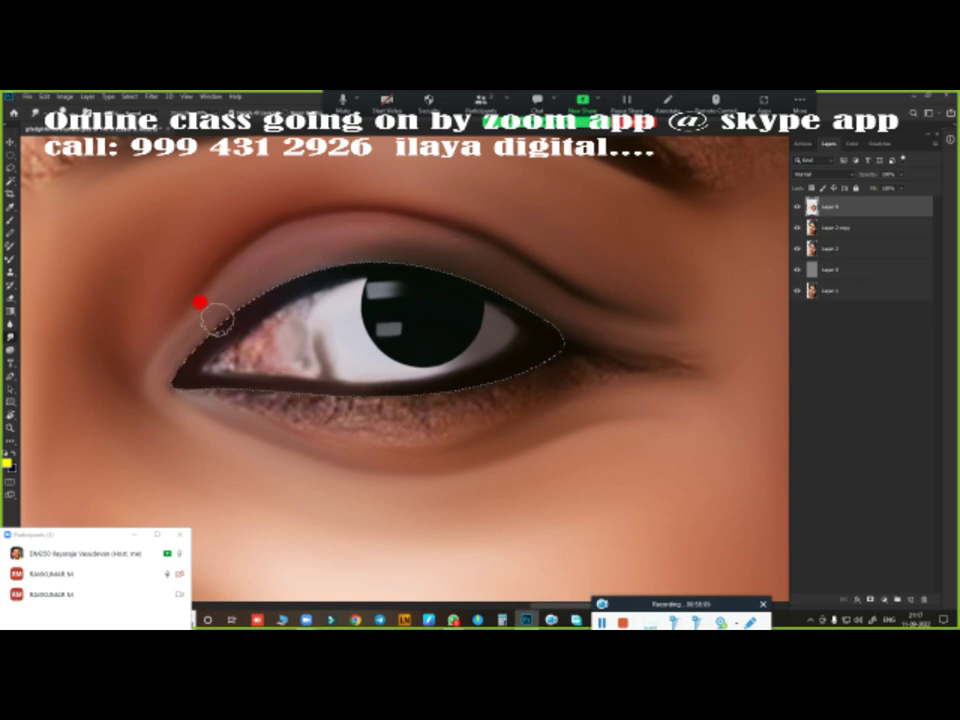
{"action": "mouse_move", "coordinate": [267, 265]}
{"action": "left_mouse_down"}
{"action": "mouse_move", "coordinate": [315, 257]}
{"action": "mouse_move", "coordinate": [491, 276]}
{"action": "mouse_move", "coordinate": [574, 313]}
{"action": "mouse_move", "coordinate": [562, 314]}
{"action": "left_mouse_up"}
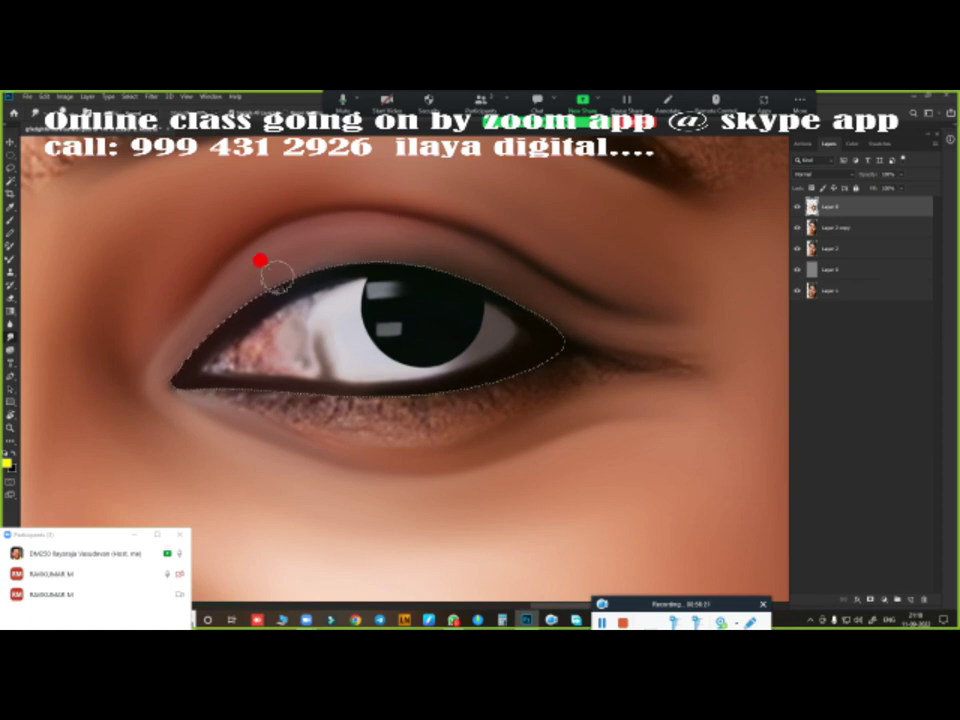
{"action": "left_click_drag", "start_coordinate": [278, 278], "coordinate": [361, 250]}
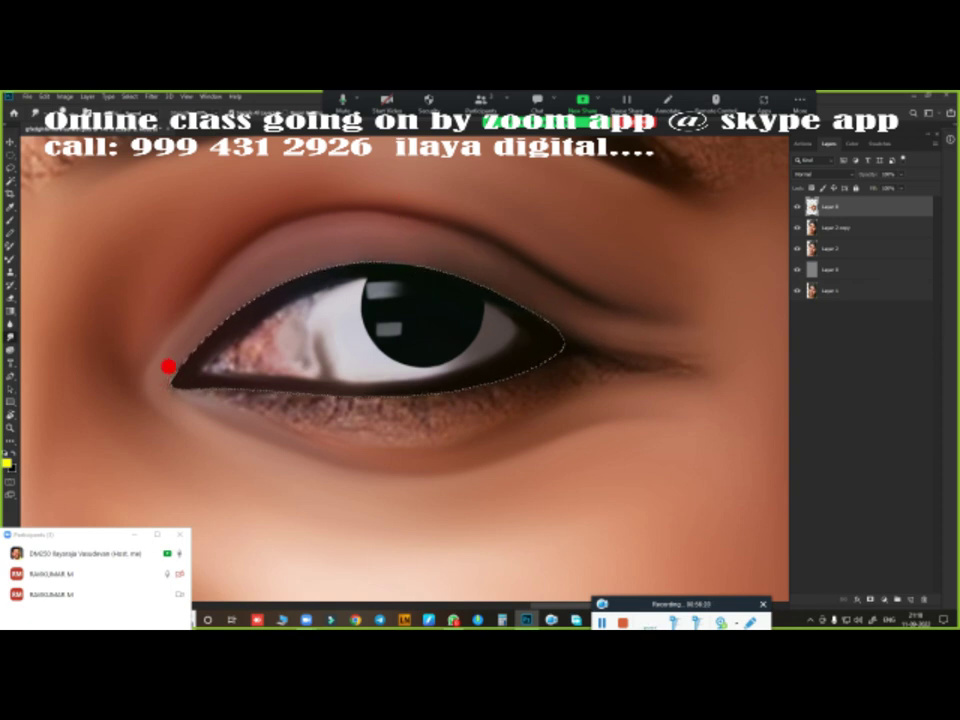
{"action": "key", "text": "ctrl+comma"}
{"action": "key", "text": "ctrl+comma"}
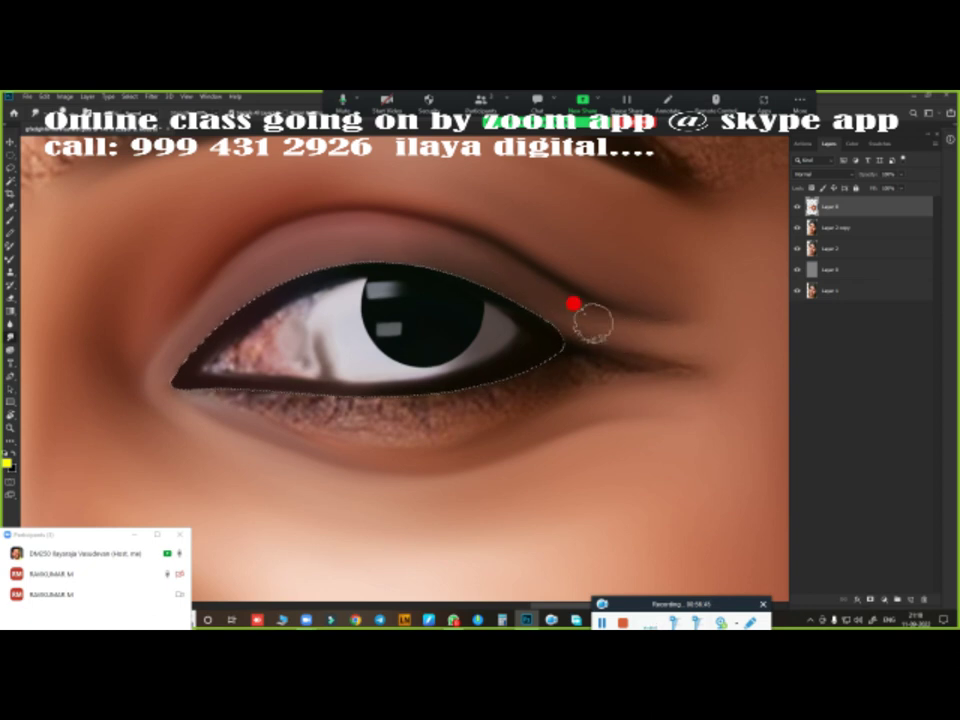
Step: Smooth the speckled lower-lid band and outer eye corner, then fit the whole face in view
{"action": "scroll", "coordinate": [525, 362], "scroll_direction": "down", "scroll_amount": 3}
{"action": "scroll", "coordinate": [505, 342], "scroll_direction": "up", "scroll_amount": 2}
{"action": "scroll", "coordinate": [518, 368], "scroll_direction": "up", "scroll_amount": 1}
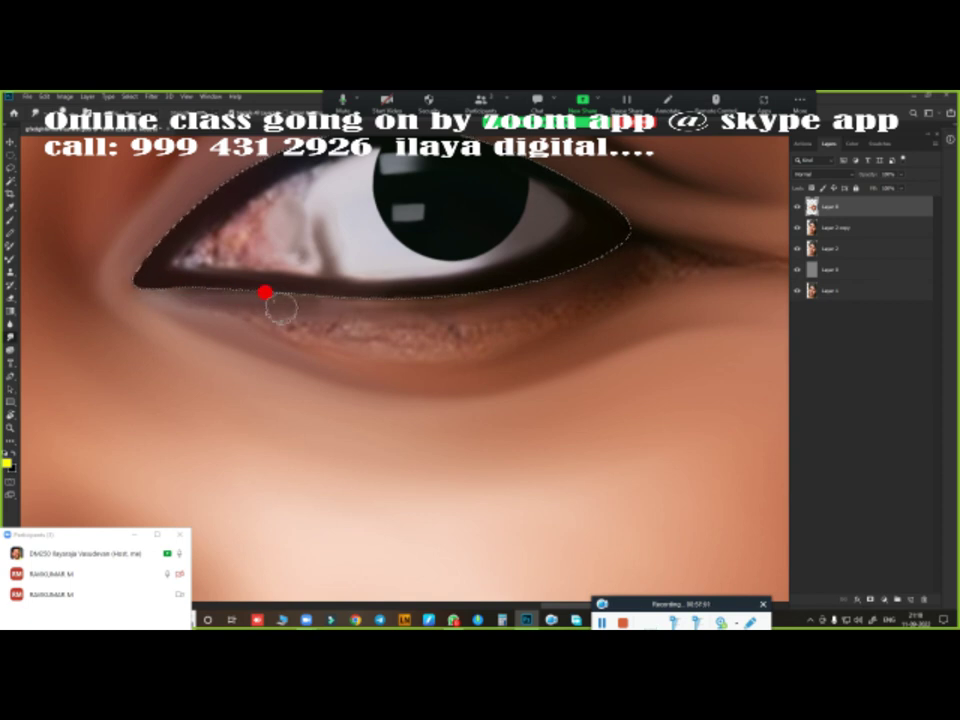
{"action": "left_click_drag", "start_coordinate": [300, 336], "coordinate": [555, 318]}
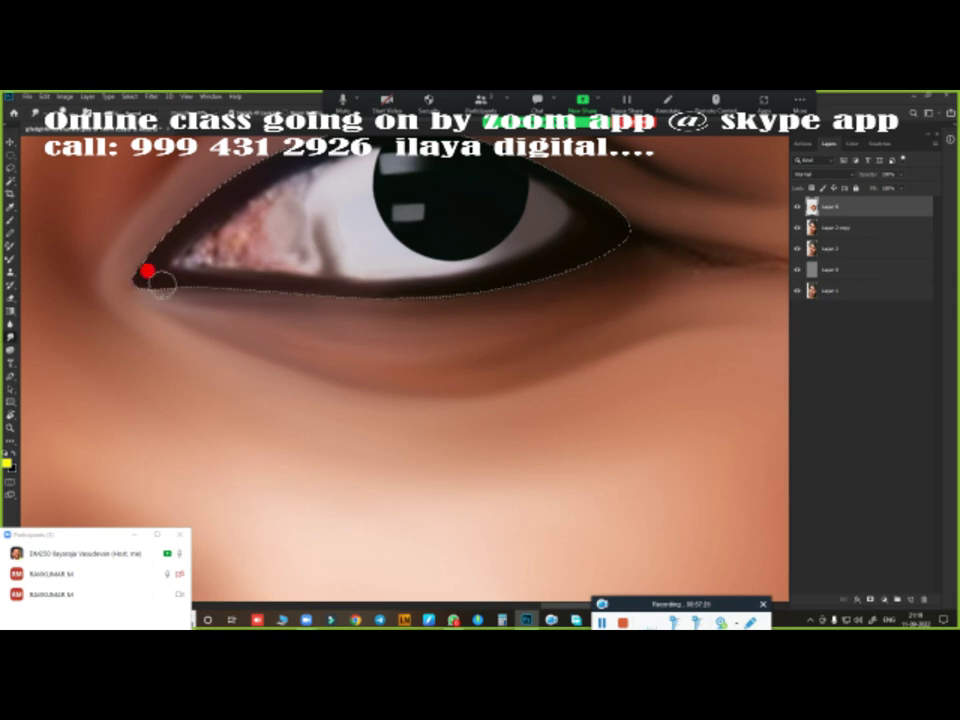
{"action": "left_click_drag", "start_coordinate": [574, 246], "coordinate": [356, 281]}
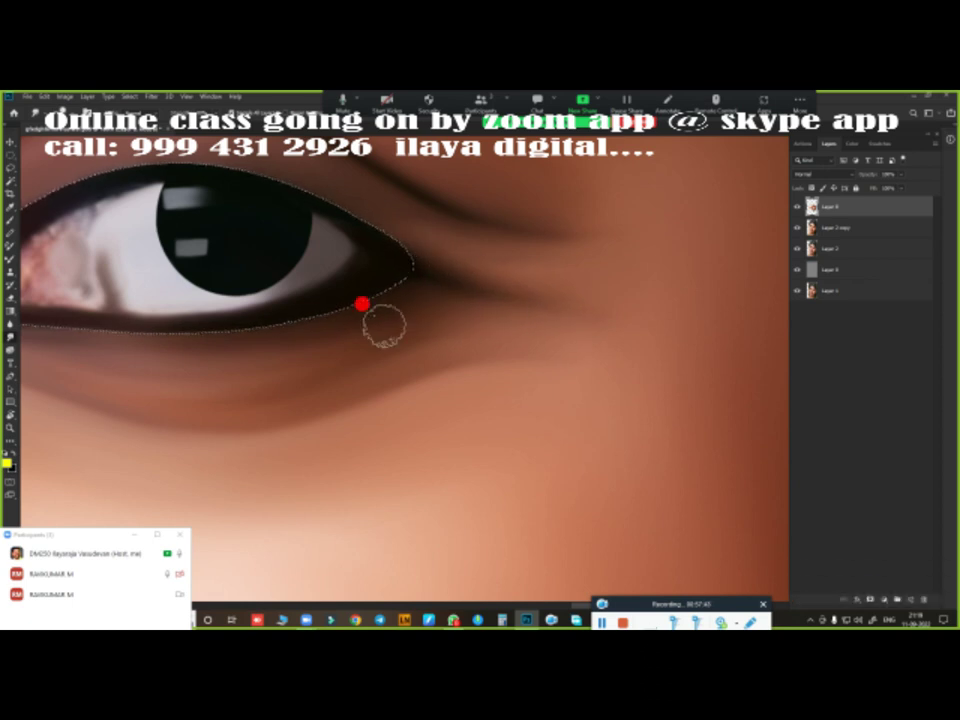
{"action": "key", "text": "ctrl+0"}
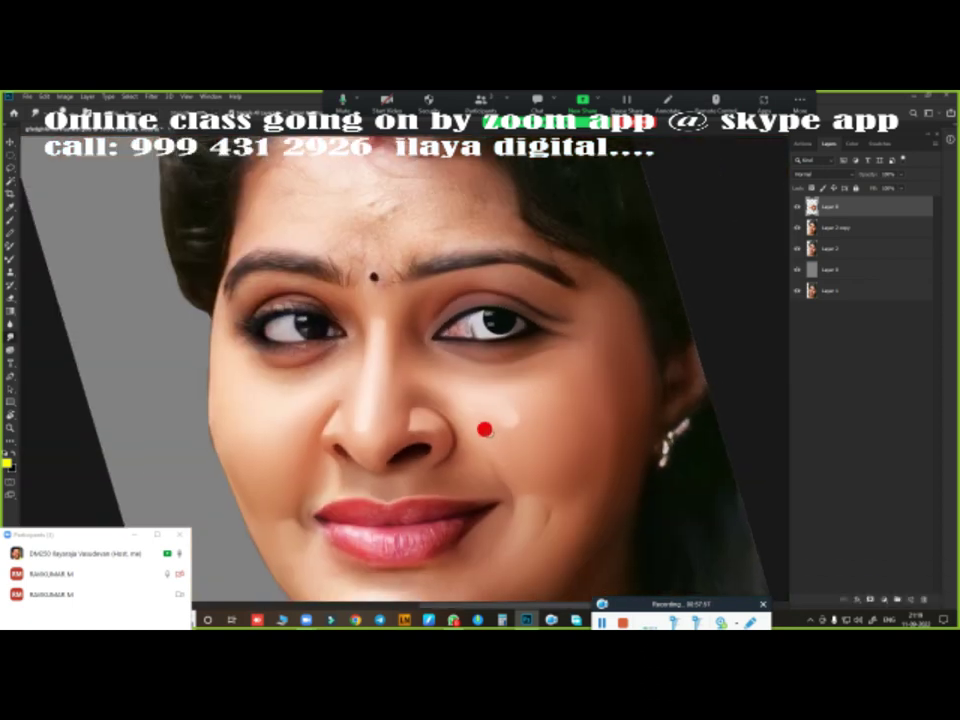
Step: Sketch a path over the eye and lighten the pink inner corner of the eye white
{"action": "scroll", "coordinate": [514, 332], "scroll_direction": "up", "scroll_amount": 3}
{"action": "scroll", "coordinate": [527, 296], "scroll_direction": "up", "scroll_amount": 2}
{"action": "scroll", "coordinate": [336, 476], "scroll_direction": "down", "scroll_amount": 1}
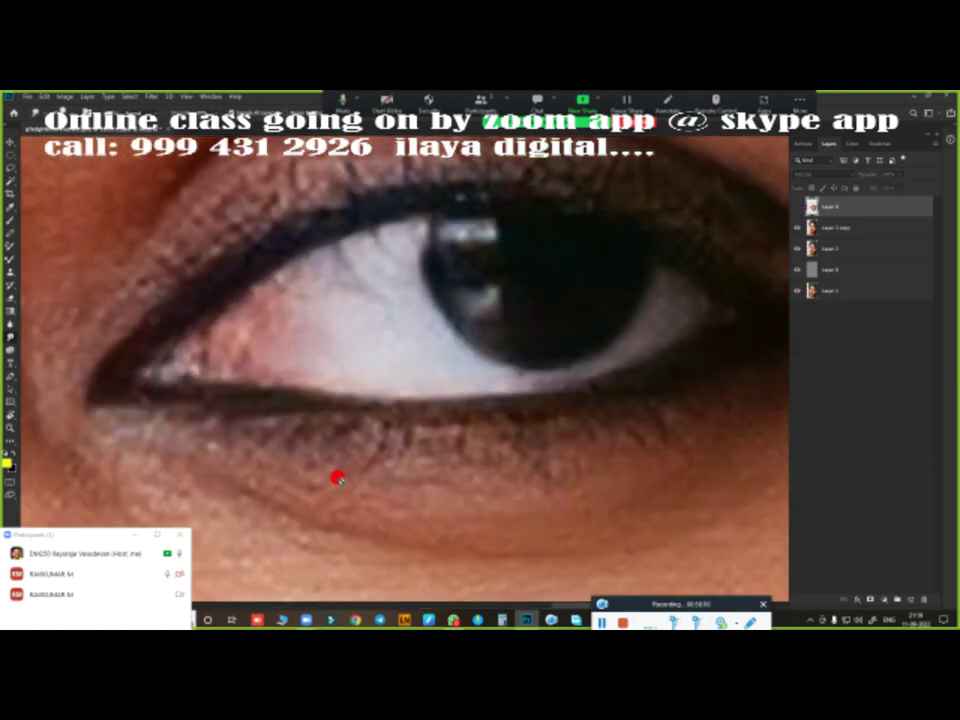
{"action": "scroll", "coordinate": [247, 388], "scroll_direction": "up", "scroll_amount": 1}
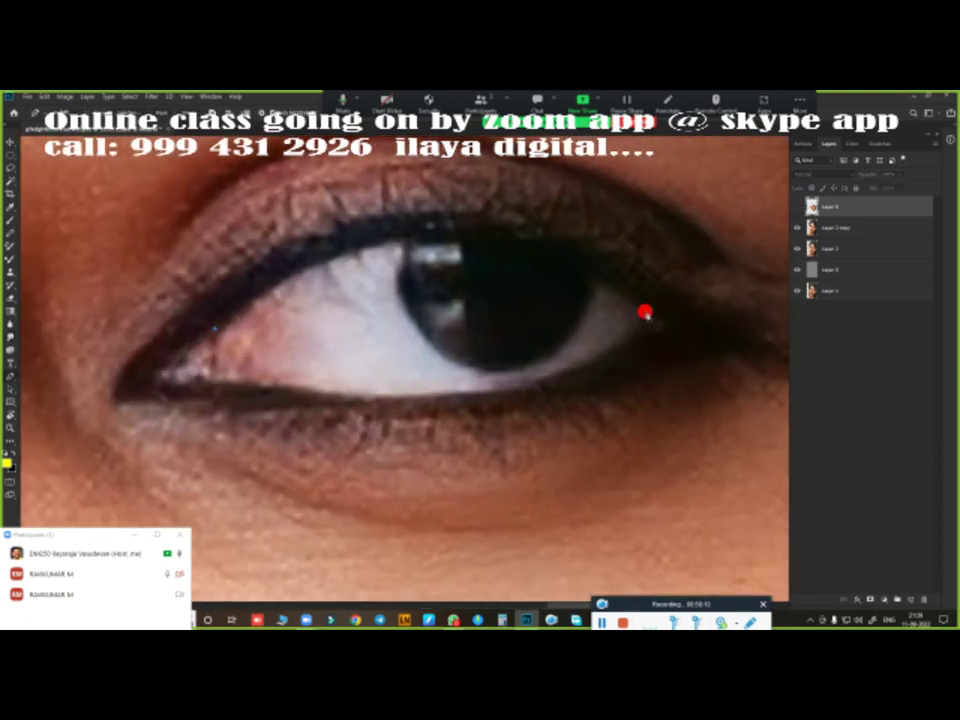
{"action": "left_click_drag", "start_coordinate": [645, 313], "coordinate": [595, 363]}
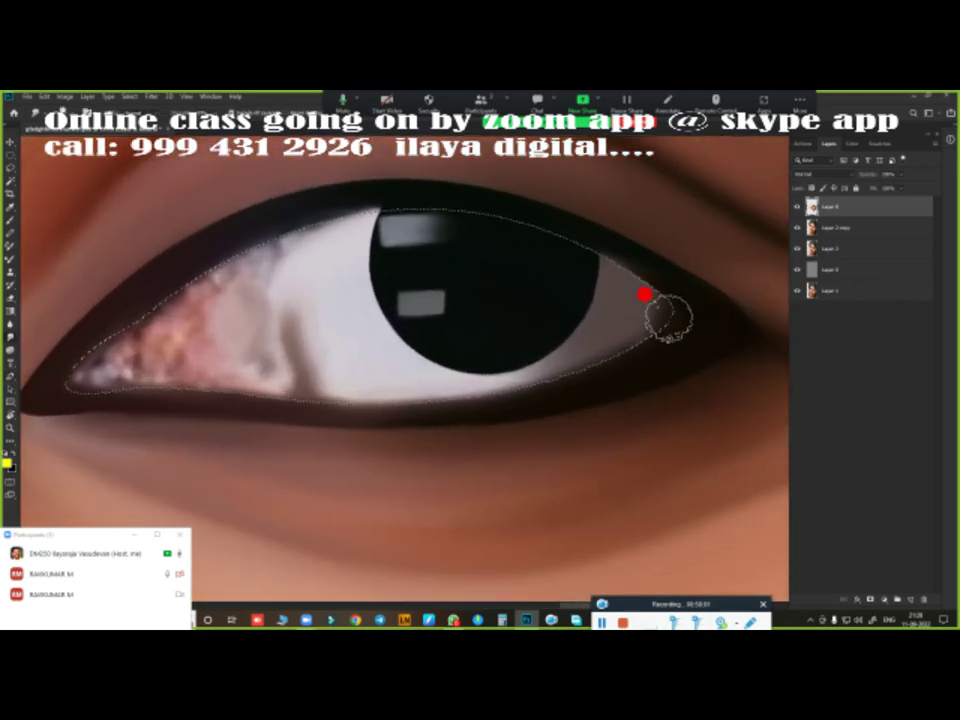
{"action": "mouse_move", "coordinate": [625, 375]}
{"action": "left_mouse_down"}
{"action": "mouse_move", "coordinate": [504, 407]}
{"action": "mouse_move", "coordinate": [600, 360]}
{"action": "mouse_move", "coordinate": [332, 343]}
{"action": "mouse_move", "coordinate": [232, 290]}
{"action": "mouse_move", "coordinate": [266, 381]}
{"action": "mouse_move", "coordinate": [92, 378]}
{"action": "mouse_move", "coordinate": [77, 345]}
{"action": "left_mouse_up"}
{"action": "mouse_move", "coordinate": [143, 333]}
{"action": "left_mouse_down"}
{"action": "mouse_move", "coordinate": [167, 358]}
{"action": "mouse_move", "coordinate": [137, 390]}
{"action": "left_mouse_up"}
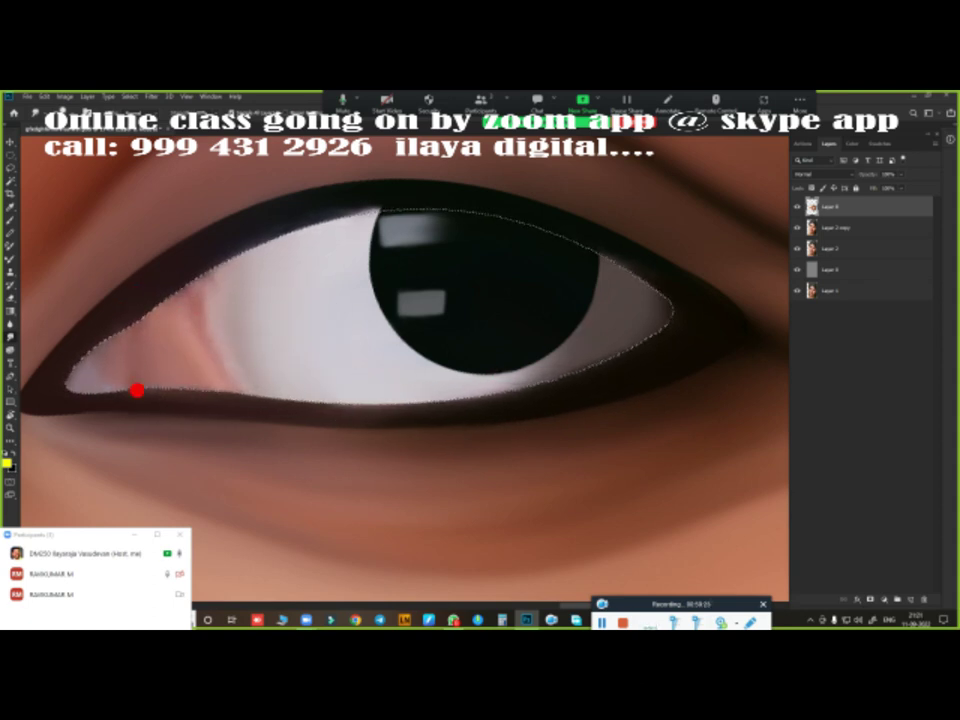
{"action": "mouse_move", "coordinate": [67, 364]}
{"action": "left_mouse_down"}
{"action": "mouse_move", "coordinate": [223, 364]}
{"action": "mouse_move", "coordinate": [199, 261]}
{"action": "mouse_move", "coordinate": [167, 279]}
{"action": "mouse_move", "coordinate": [177, 238]}
{"action": "left_mouse_up"}
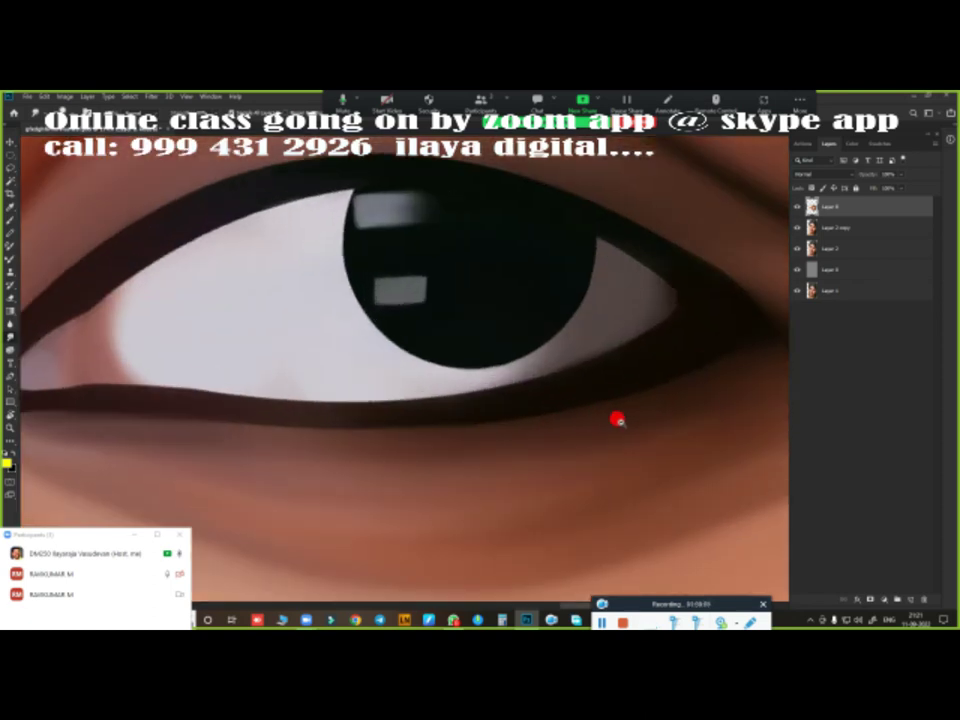
Step: Darken and extend the eyeliner at the eye's inner corner
{"action": "scroll", "coordinate": [583, 435], "scroll_direction": "down", "scroll_amount": 5}
{"action": "scroll", "coordinate": [563, 386], "scroll_direction": "down", "scroll_amount": 3}
{"action": "scroll", "coordinate": [563, 386], "scroll_direction": "up", "scroll_amount": 8}
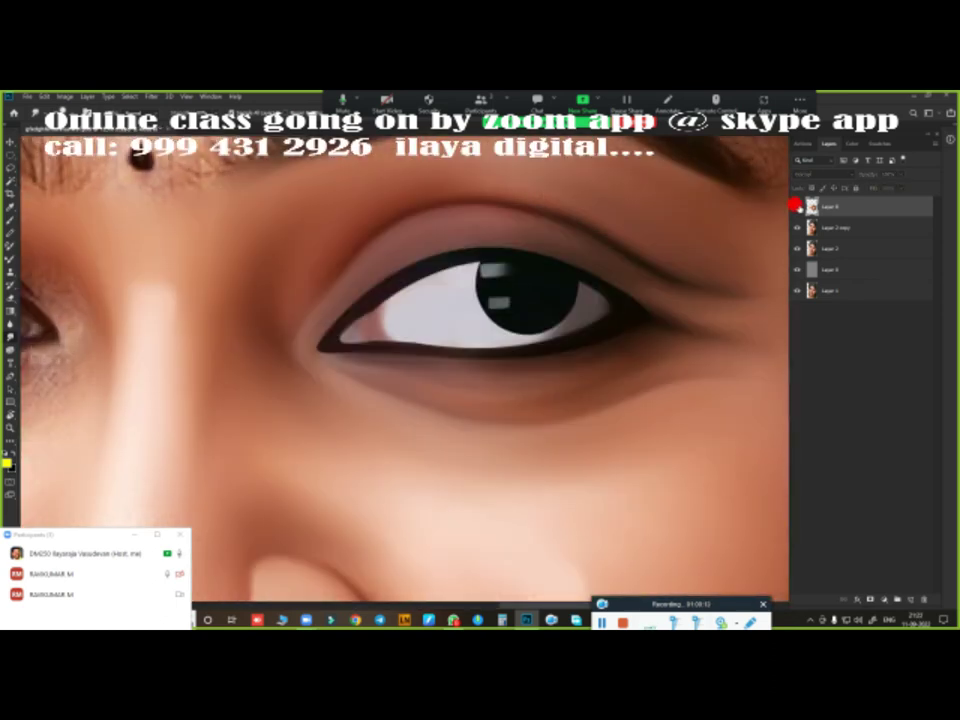
{"action": "scroll", "coordinate": [516, 446], "scroll_direction": "up", "scroll_amount": 5}
{"action": "scroll", "coordinate": [767, 214], "scroll_direction": "down", "scroll_amount": 3}
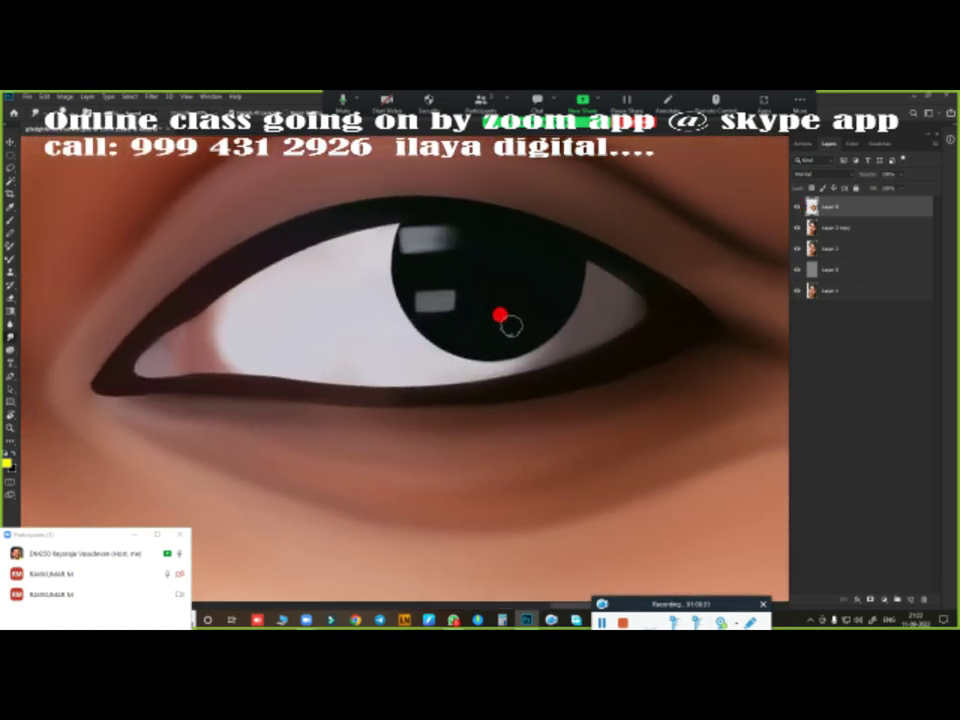
{"action": "mouse_move", "coordinate": [104, 396]}
{"action": "left_mouse_down"}
{"action": "mouse_move", "coordinate": [122, 385]}
{"action": "mouse_move", "coordinate": [358, 399]}
{"action": "mouse_move", "coordinate": [621, 343]}
{"action": "mouse_move", "coordinate": [444, 392]}
{"action": "mouse_move", "coordinate": [610, 352]}
{"action": "left_mouse_up"}
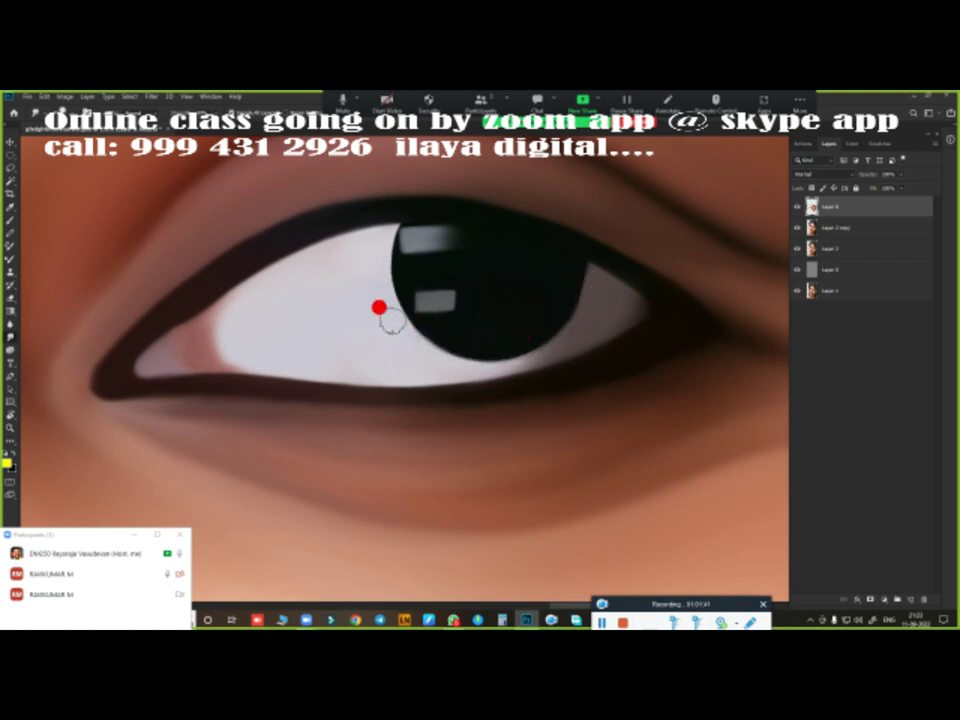
Step: Trace a path around the eye's outer corner down beside the nose and make it a selection
{"action": "scroll", "coordinate": [540, 372], "scroll_direction": "down", "scroll_amount": 5}
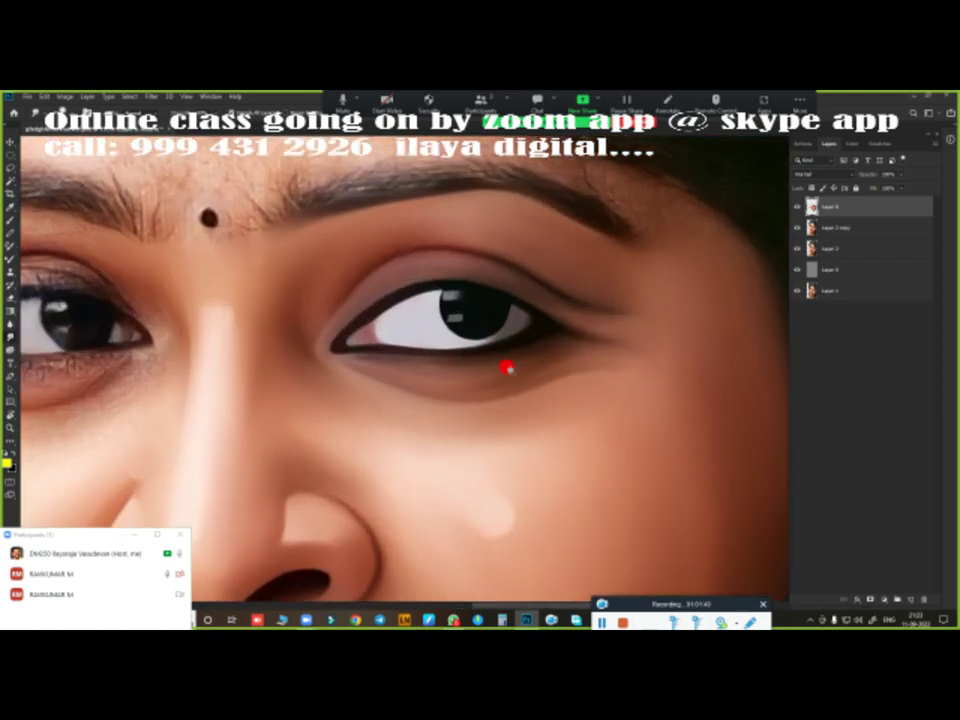
{"action": "scroll", "coordinate": [514, 348], "scroll_direction": "down", "scroll_amount": 3}
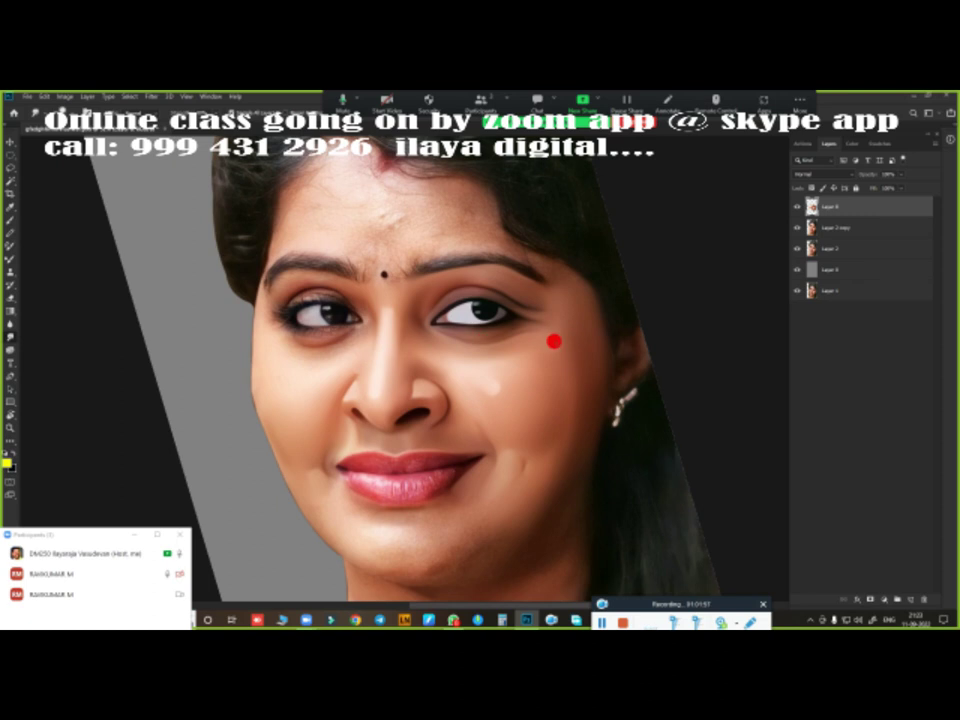
{"action": "scroll", "coordinate": [502, 353], "scroll_direction": "up", "scroll_amount": 3}
{"action": "scroll", "coordinate": [454, 364], "scroll_direction": "down", "scroll_amount": 3}
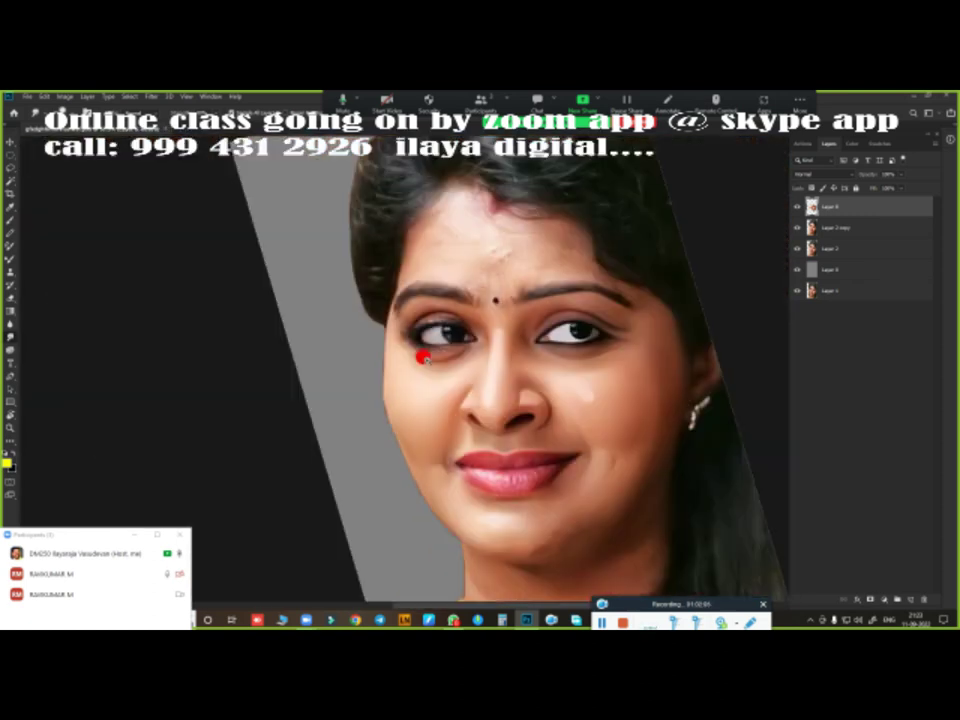
{"action": "scroll", "coordinate": [424, 358], "scroll_direction": "up", "scroll_amount": 3}
{"action": "scroll", "coordinate": [516, 351], "scroll_direction": "up", "scroll_amount": 2}
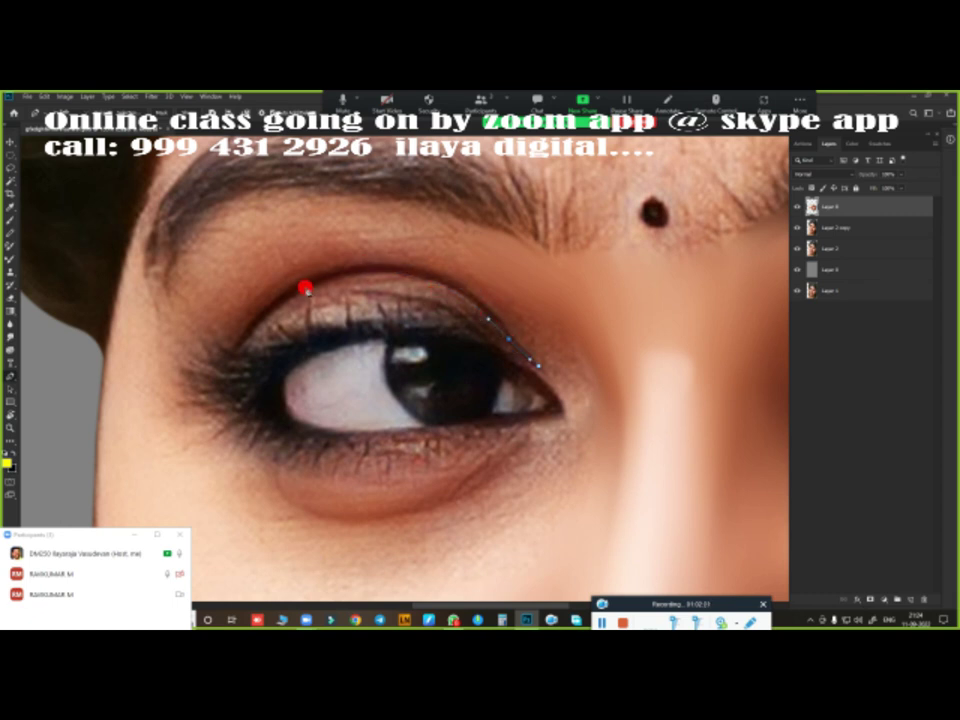
{"action": "left_click", "coordinate": [185, 430]}
{"action": "left_click", "coordinate": [153, 447]}
{"action": "left_click", "coordinate": [137, 410]}
{"action": "left_click", "coordinate": [145, 277]}
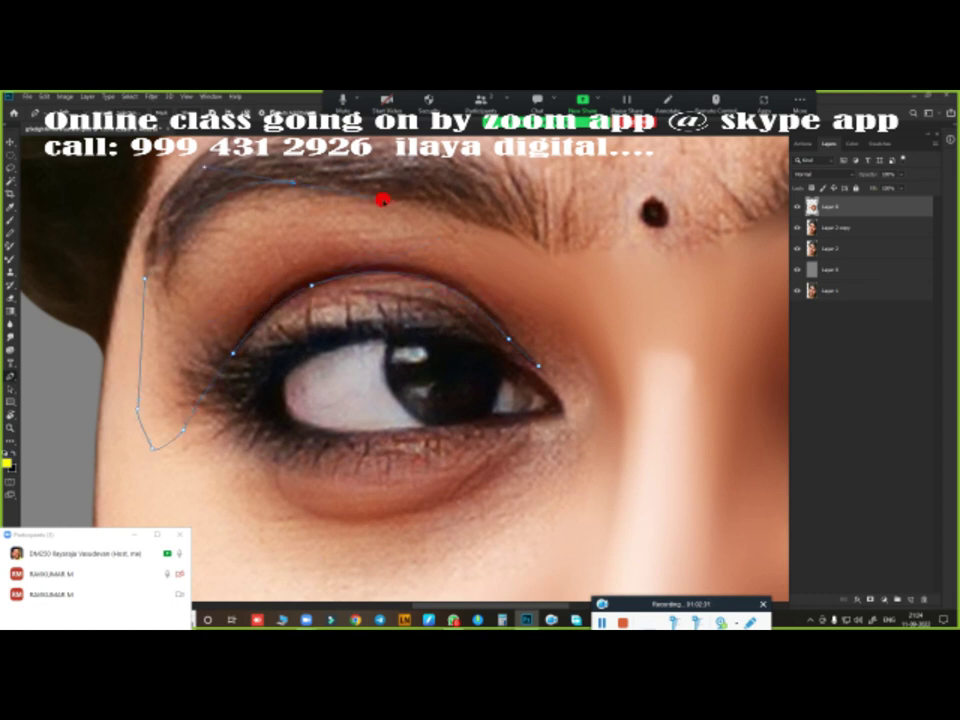
{"action": "left_click", "coordinate": [612, 514]}
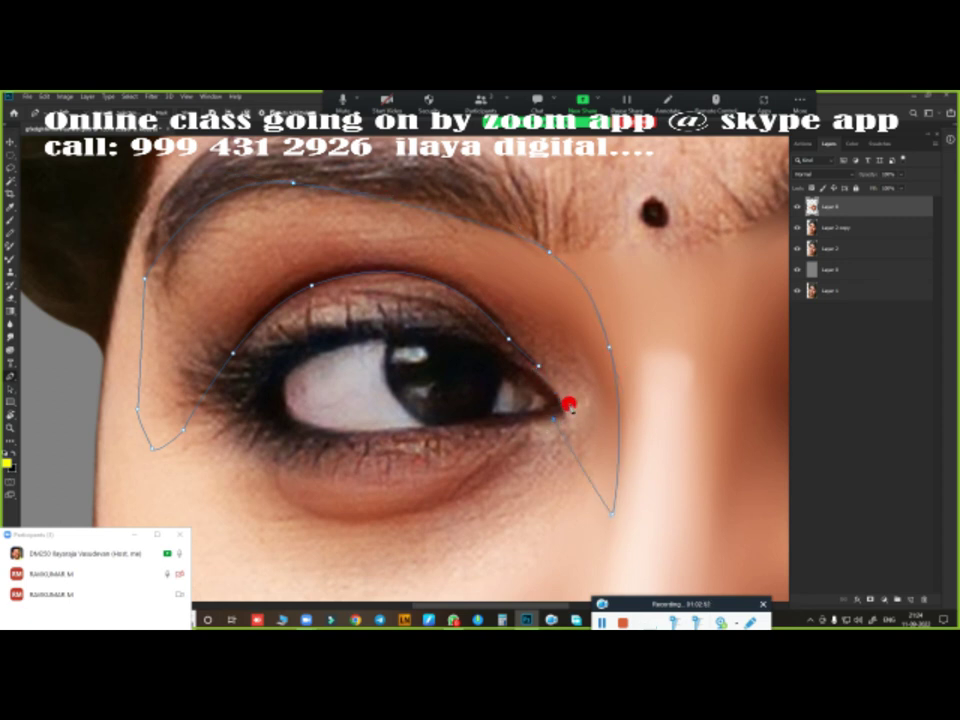
{"action": "key", "text": "ctrl+Return"}
{"action": "key", "text": "ctrl+plus"}
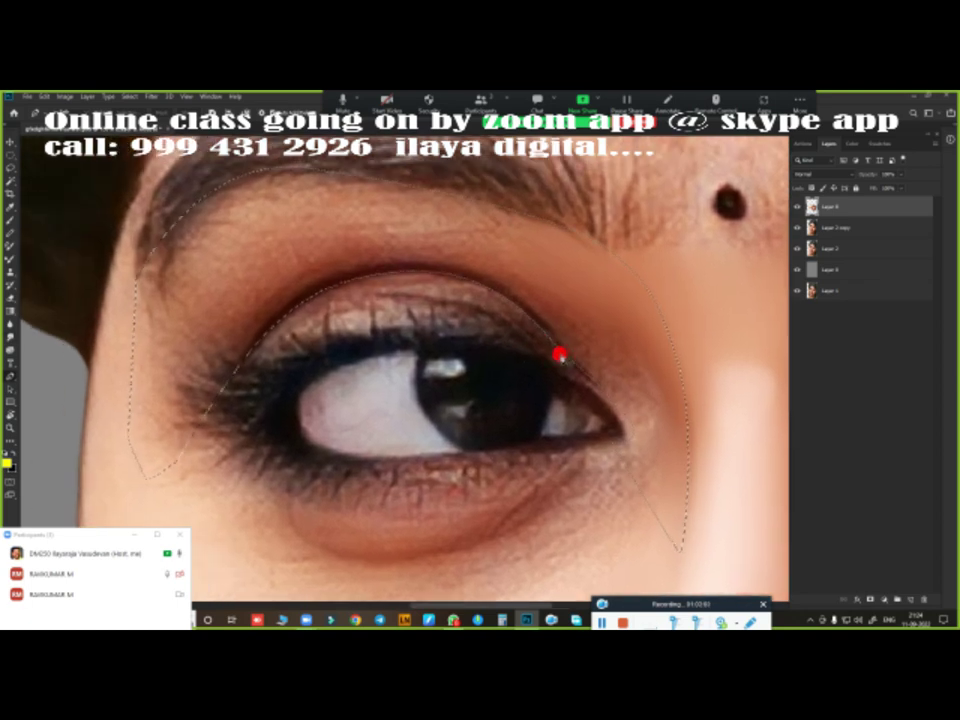
Step: Smooth and lighten the skin between the eyebrow and the upper eyelid
{"action": "left_click_drag", "start_coordinate": [189, 165], "coordinate": [596, 231]}
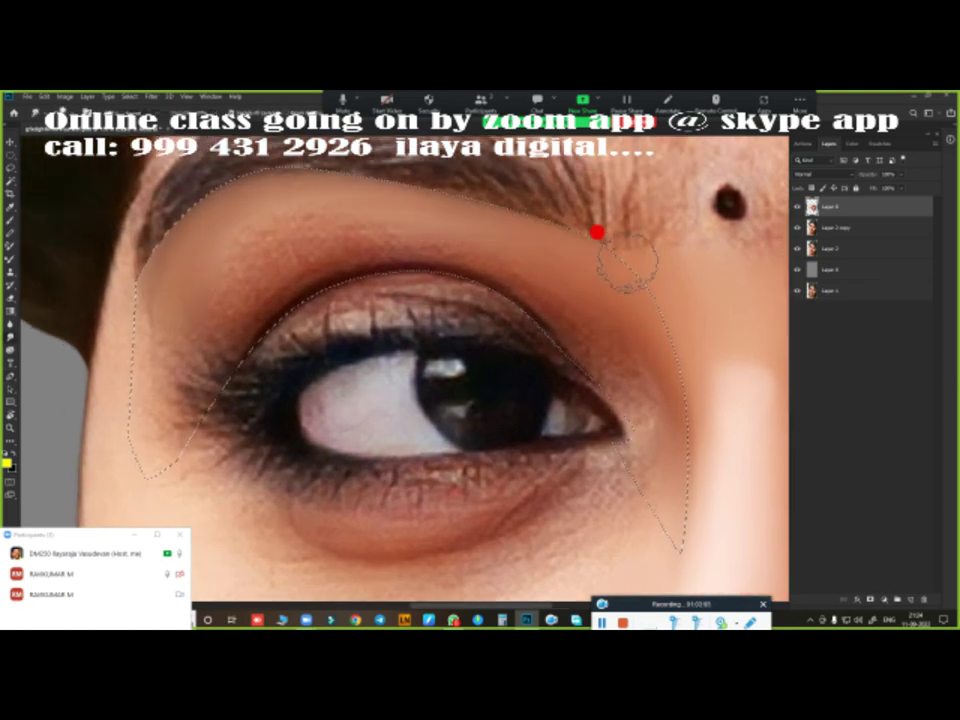
{"action": "mouse_move", "coordinate": [290, 195]}
{"action": "left_mouse_down"}
{"action": "mouse_move", "coordinate": [127, 435]}
{"action": "mouse_move", "coordinate": [181, 435]}
{"action": "mouse_move", "coordinate": [260, 291]}
{"action": "mouse_move", "coordinate": [150, 297]}
{"action": "left_mouse_up"}
{"action": "mouse_move", "coordinate": [112, 264]}
{"action": "left_mouse_down"}
{"action": "mouse_move", "coordinate": [394, 219]}
{"action": "mouse_move", "coordinate": [613, 360]}
{"action": "mouse_move", "coordinate": [606, 313]}
{"action": "mouse_move", "coordinate": [633, 453]}
{"action": "left_mouse_up"}
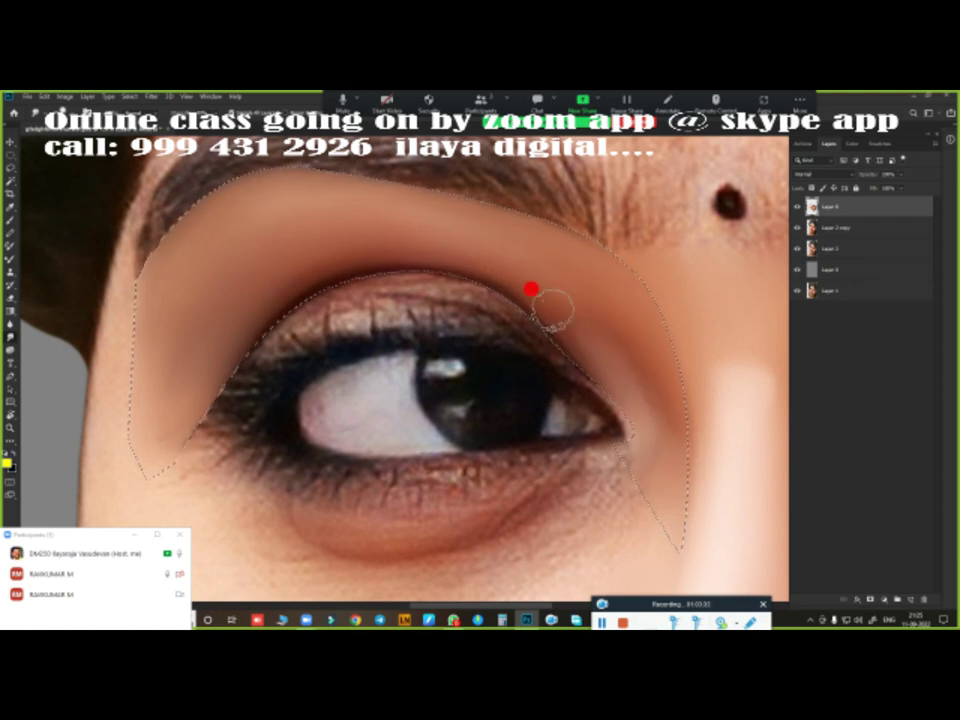
{"action": "mouse_move", "coordinate": [262, 295]}
{"action": "left_mouse_down"}
{"action": "mouse_move", "coordinate": [298, 255]}
{"action": "mouse_move", "coordinate": [276, 251]}
{"action": "left_mouse_up"}
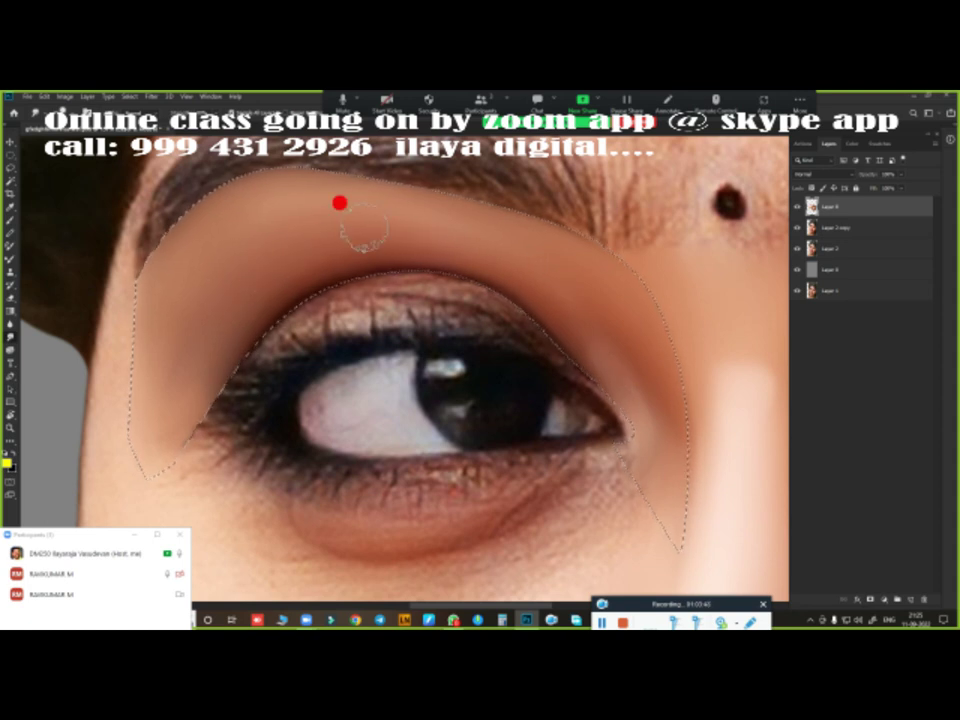
{"action": "scroll", "coordinate": [559, 392], "scroll_direction": "up", "scroll_amount": 3}
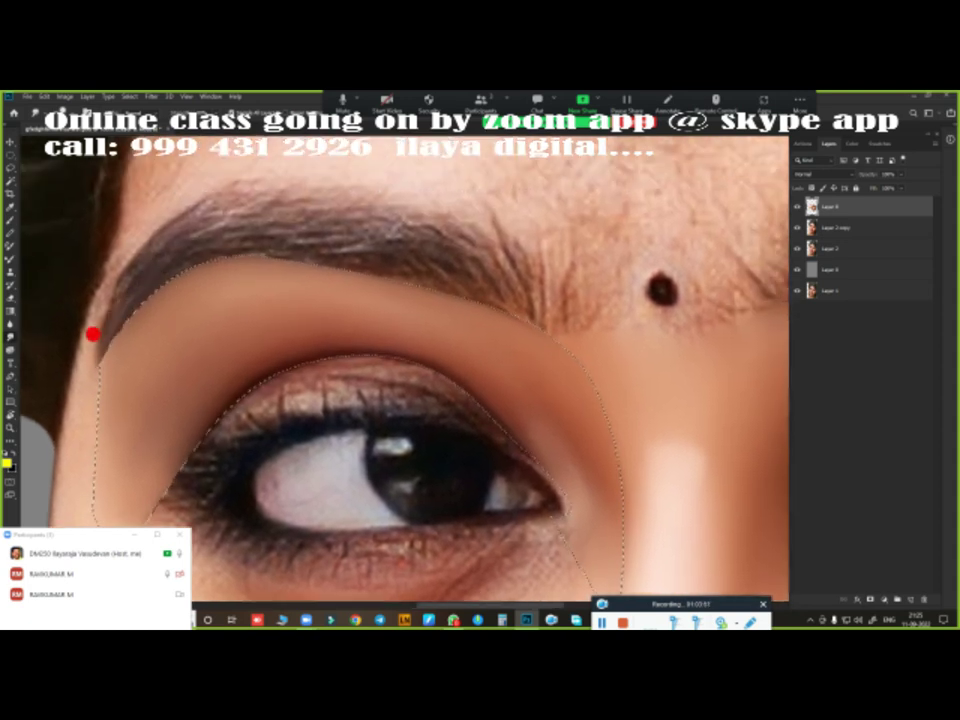
Step: Smooth the skin near the eye's outer corner and along the upper eyelid
{"action": "left_click_drag", "start_coordinate": [469, 285], "coordinate": [535, 398]}
{"action": "scroll", "coordinate": [574, 304], "scroll_direction": "down", "scroll_amount": 3}
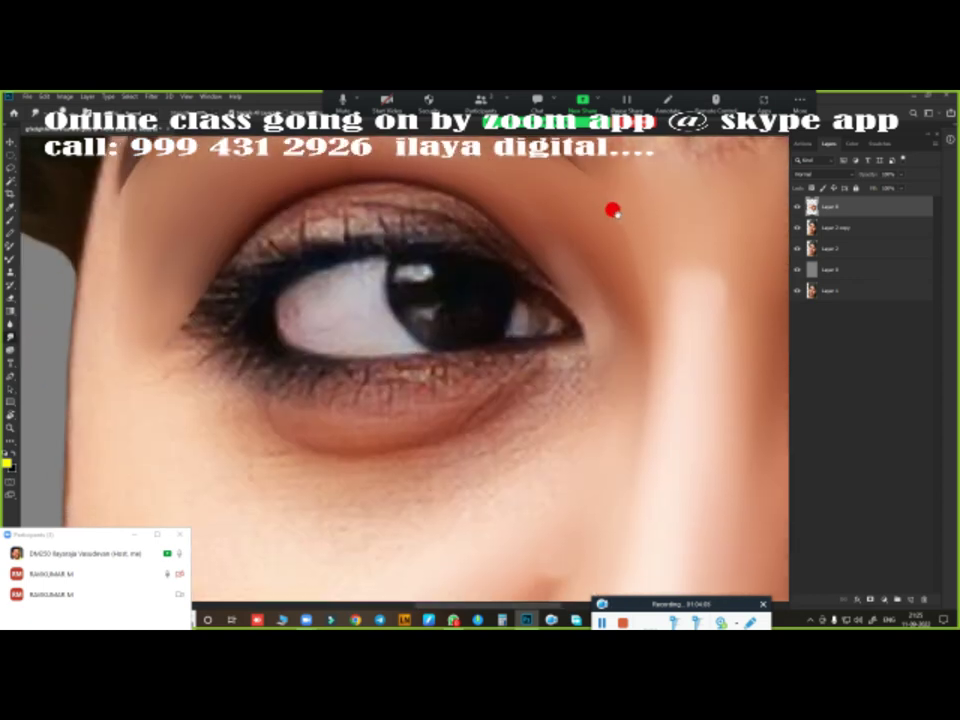
{"action": "scroll", "coordinate": [580, 290], "scroll_direction": "up", "scroll_amount": 2}
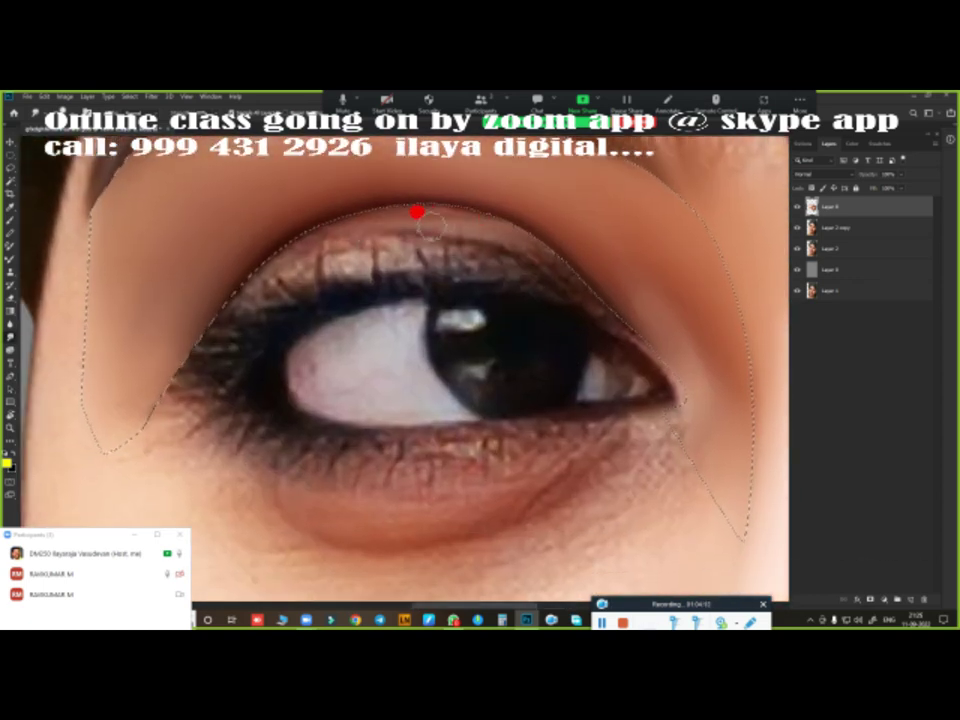
{"action": "left_click_drag", "start_coordinate": [330, 220], "coordinate": [203, 310]}
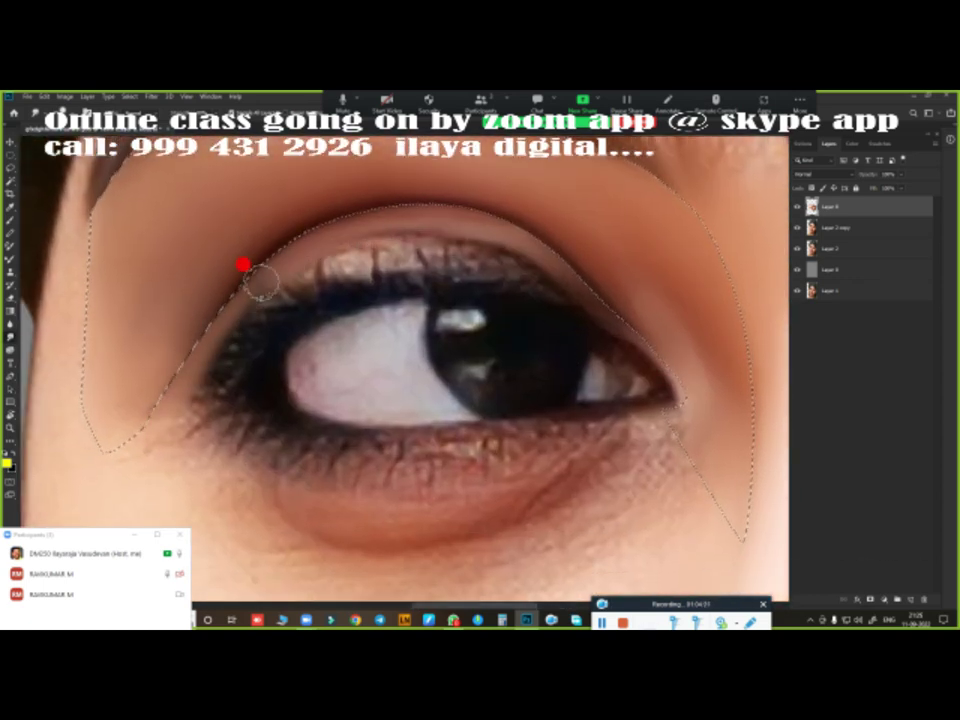
{"action": "scroll", "coordinate": [440, 377], "scroll_direction": "down", "scroll_amount": 2}
{"action": "scroll", "coordinate": [450, 340], "scroll_direction": "up", "scroll_amount": 1}
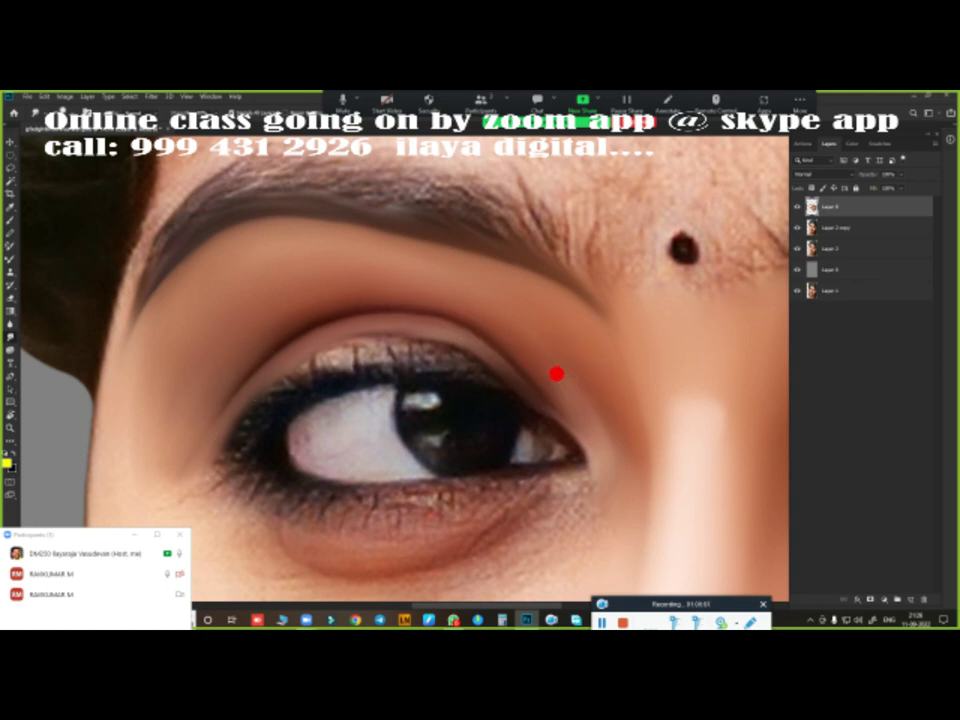
{"action": "scroll", "coordinate": [605, 433], "scroll_direction": "down", "scroll_amount": 3}
{"action": "scroll", "coordinate": [560, 410], "scroll_direction": "up", "scroll_amount": 3}
{"action": "scroll", "coordinate": [530, 388], "scroll_direction": "down", "scroll_amount": 2}
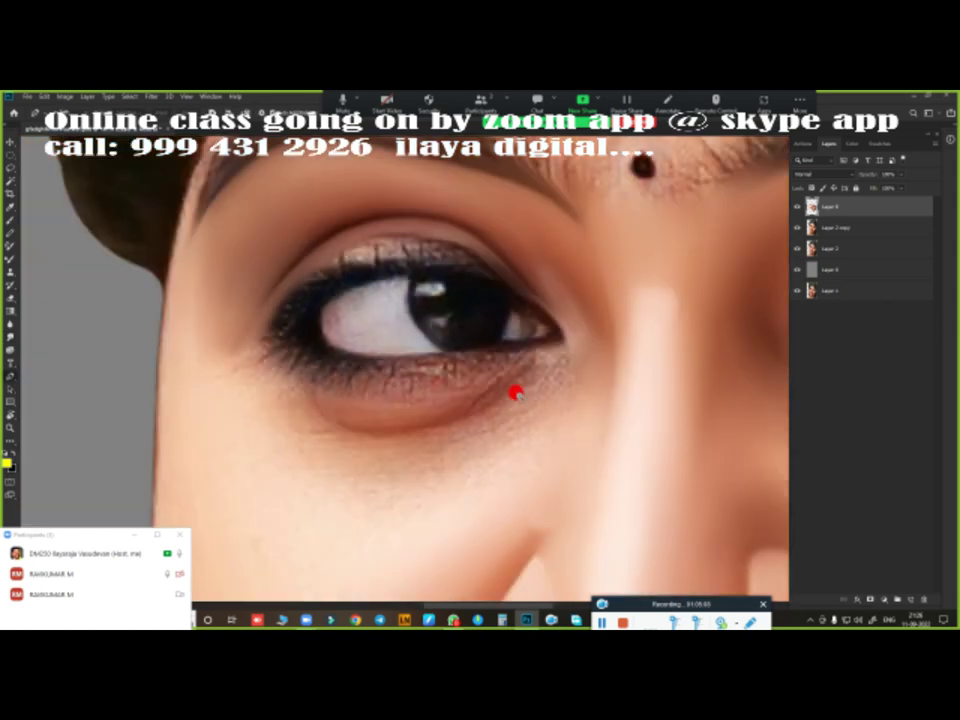
{"action": "scroll", "coordinate": [540, 360], "scroll_direction": "up", "scroll_amount": 2}
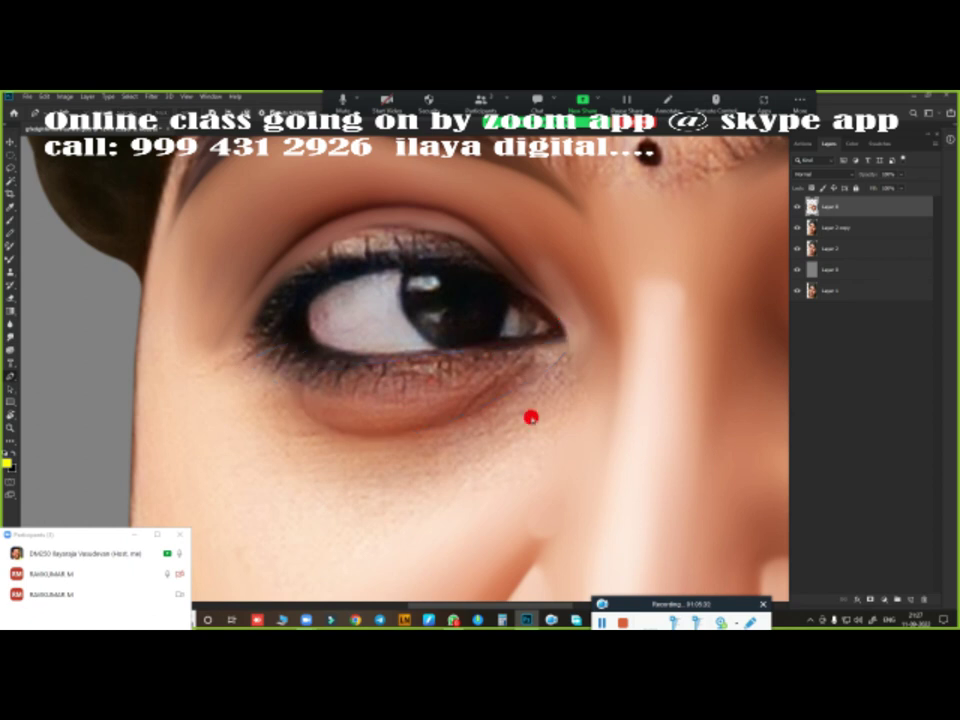
Step: Brush the lassoed lower eyelid smooth, up to the lash line
{"action": "scroll", "coordinate": [480, 390], "scroll_direction": "up", "scroll_amount": 2}
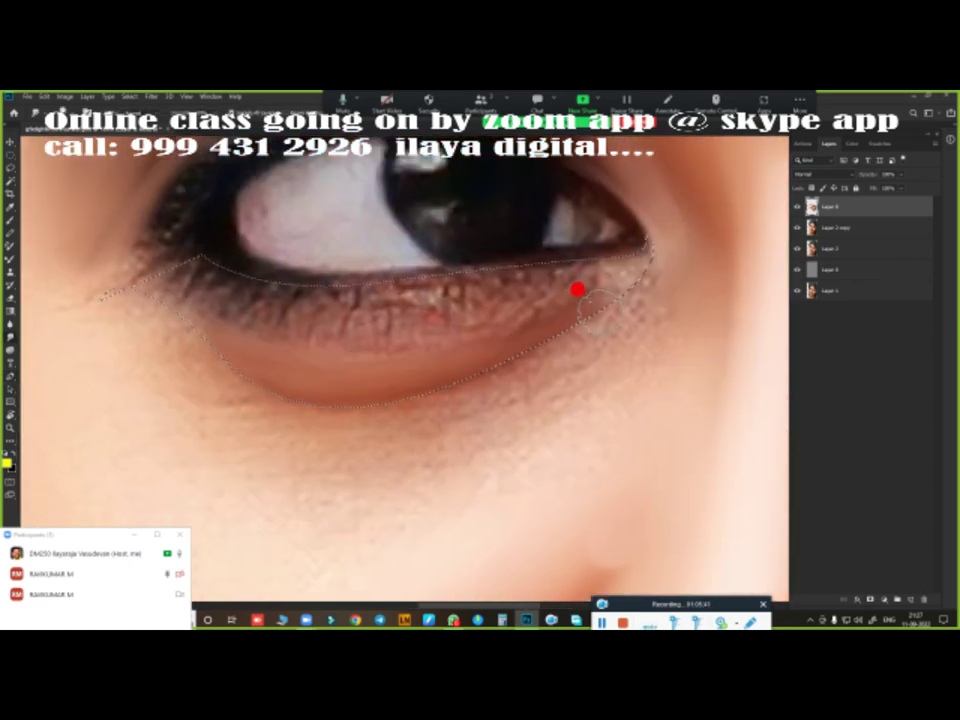
{"action": "mouse_move", "coordinate": [168, 269]}
{"action": "left_mouse_down"}
{"action": "mouse_move", "coordinate": [317, 279]}
{"action": "mouse_move", "coordinate": [527, 251]}
{"action": "mouse_move", "coordinate": [261, 253]}
{"action": "left_mouse_up"}
{"action": "left_click_drag", "start_coordinate": [231, 318], "coordinate": [454, 331]}
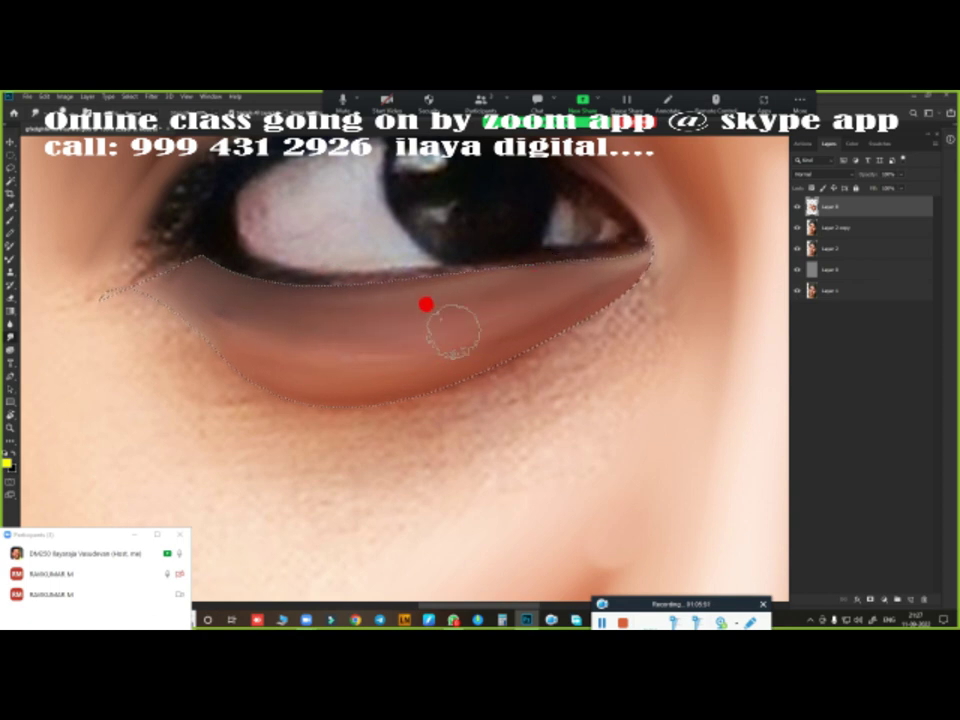
{"action": "left_click_drag", "start_coordinate": [308, 300], "coordinate": [372, 380]}
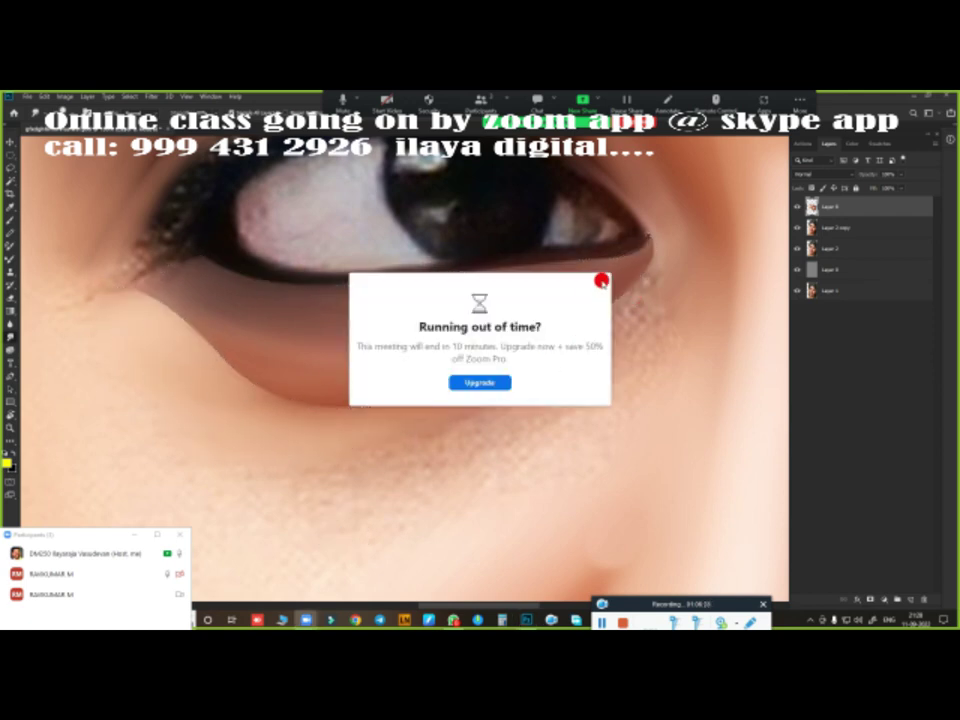
{"action": "left_click", "coordinate": [601, 281]}
Step: Deselect, then paint darker soft brown shading along the lower lash line
{"action": "key", "text": "ctrl+d"}
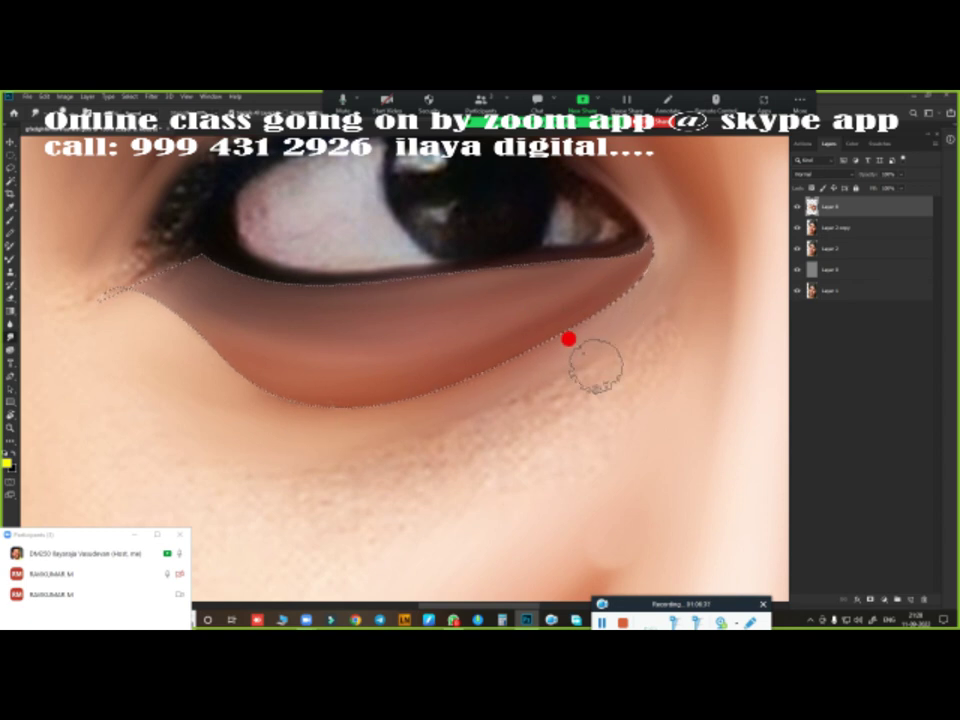
{"action": "scroll", "coordinate": [542, 394], "scroll_direction": "down", "scroll_amount": 2}
{"action": "scroll", "coordinate": [551, 403], "scroll_direction": "up", "scroll_amount": 2}
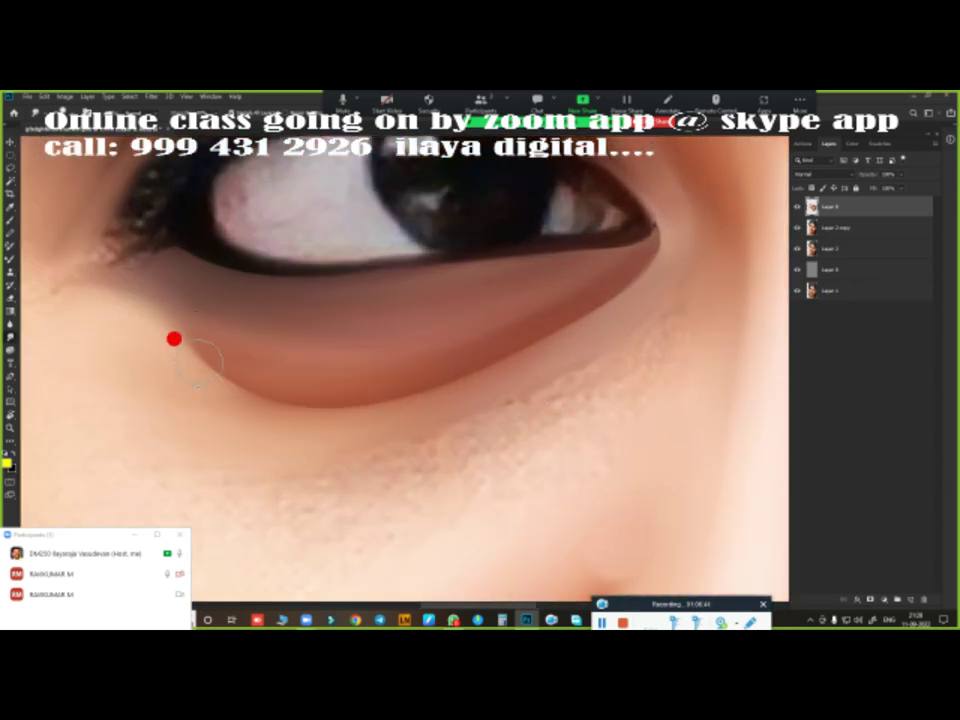
{"action": "mouse_move", "coordinate": [174, 336]}
{"action": "left_mouse_down"}
{"action": "mouse_move", "coordinate": [499, 304]}
{"action": "mouse_move", "coordinate": [139, 328]}
{"action": "left_mouse_up"}
{"action": "left_click_drag", "start_coordinate": [190, 259], "coordinate": [397, 275]}
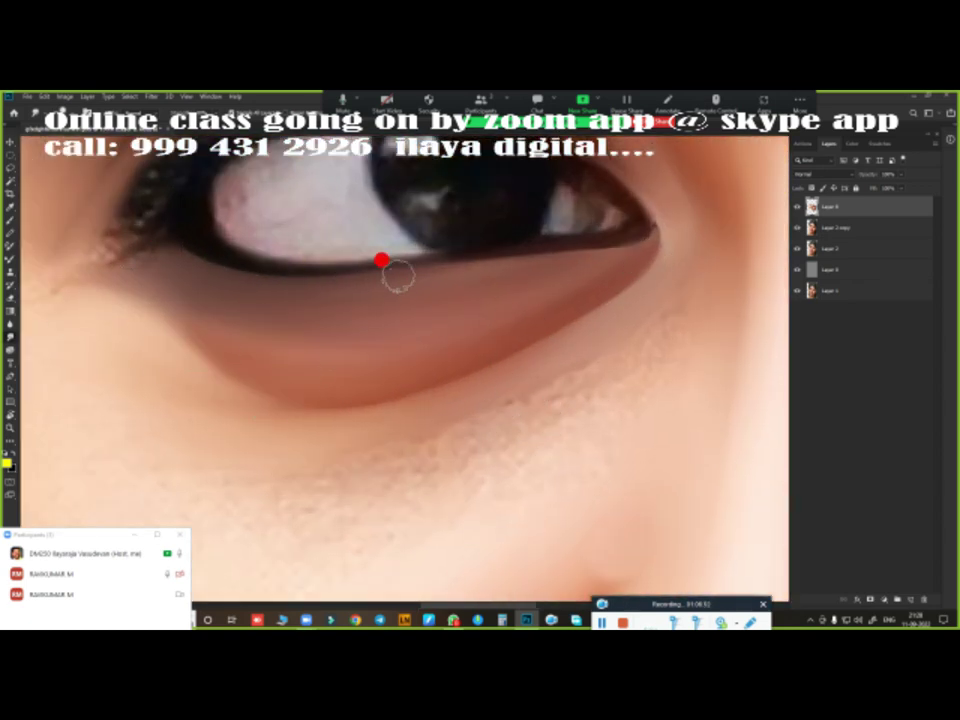
{"action": "scroll", "coordinate": [560, 310], "scroll_direction": "down", "scroll_amount": 3}
Step: Select the iris with an elliptical marquee and fill it black
{"action": "scroll", "coordinate": [536, 371], "scroll_direction": "up", "scroll_amount": 2}
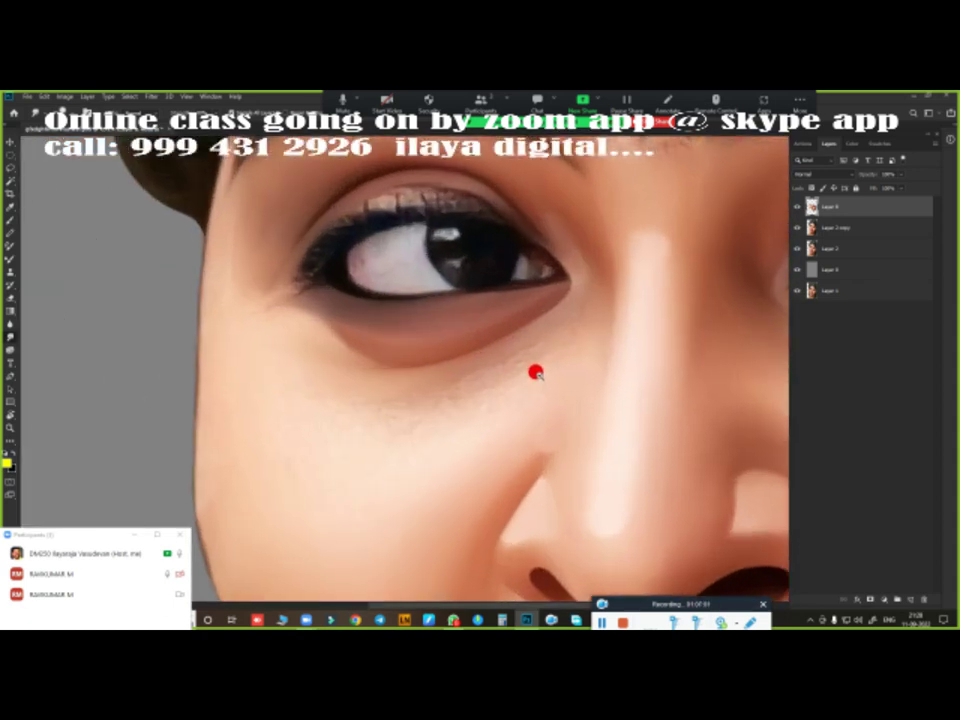
{"action": "scroll", "coordinate": [528, 385], "scroll_direction": "up", "scroll_amount": 1}
{"action": "left_click_drag", "start_coordinate": [458, 297], "coordinate": [547, 403]}
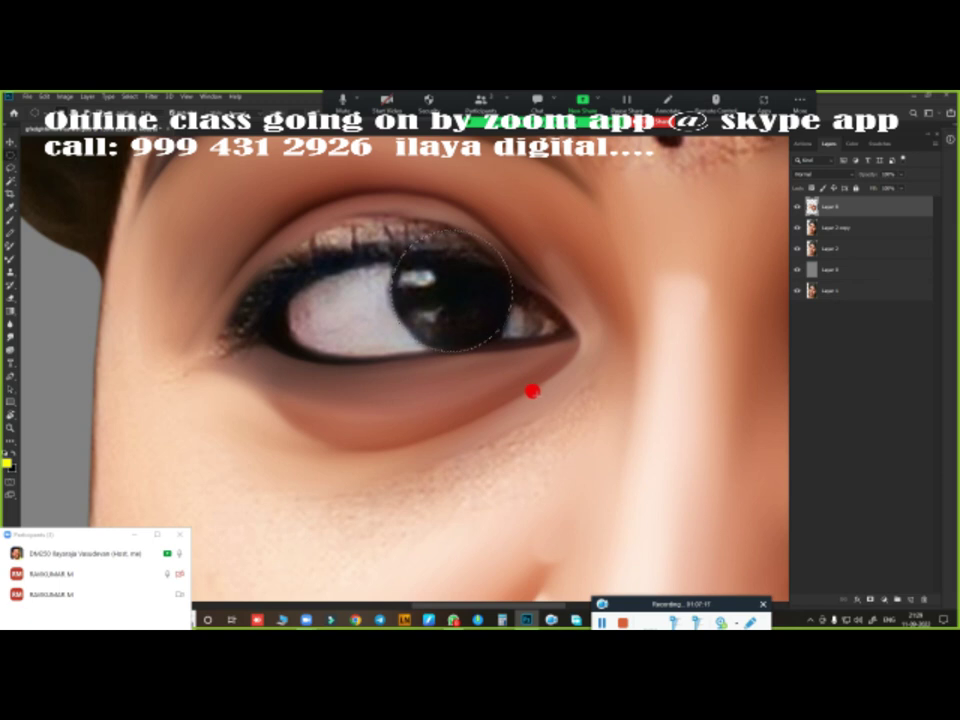
{"action": "mouse_move", "coordinate": [532, 396]}
{"action": "left_mouse_down"}
{"action": "mouse_move", "coordinate": [431, 276]}
{"action": "mouse_move", "coordinate": [461, 283]}
{"action": "left_mouse_up"}
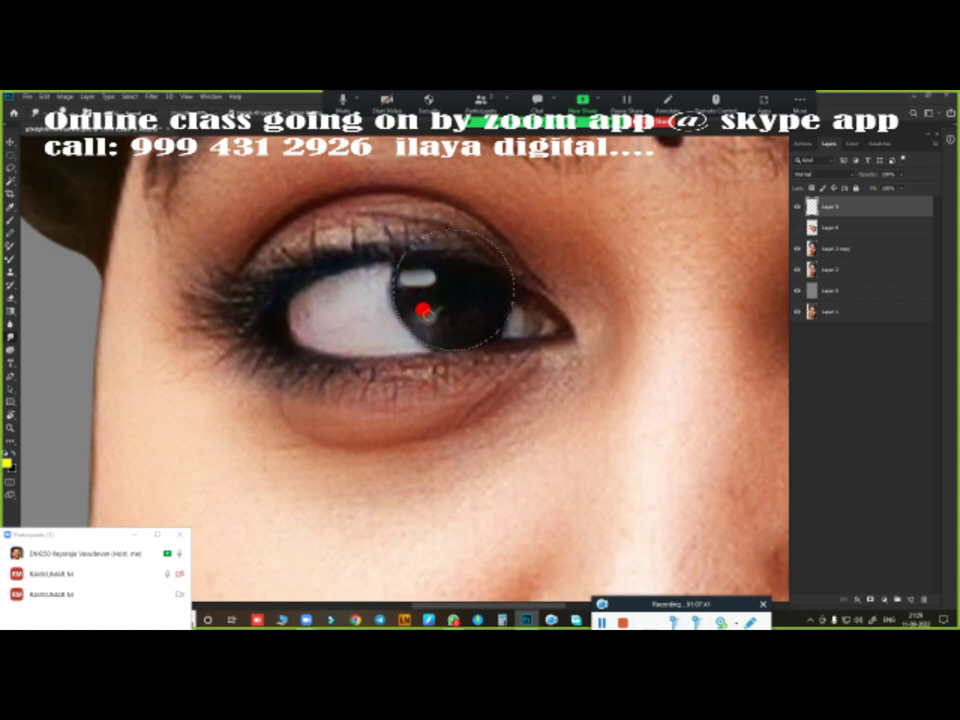
Step: Brighten the eye white beside the iris and merge the iris layer down
{"action": "left_click", "coordinate": [800, 229]}
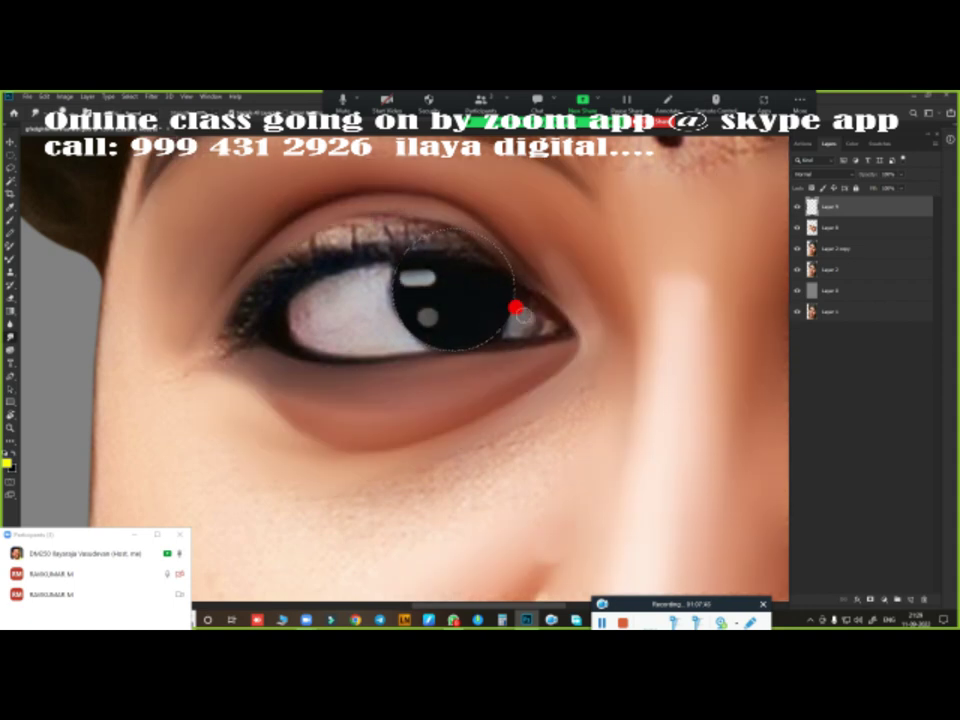
{"action": "mouse_move", "coordinate": [505, 320]}
{"action": "left_mouse_down"}
{"action": "mouse_move", "coordinate": [325, 284]}
{"action": "mouse_move", "coordinate": [375, 290]}
{"action": "left_mouse_up"}
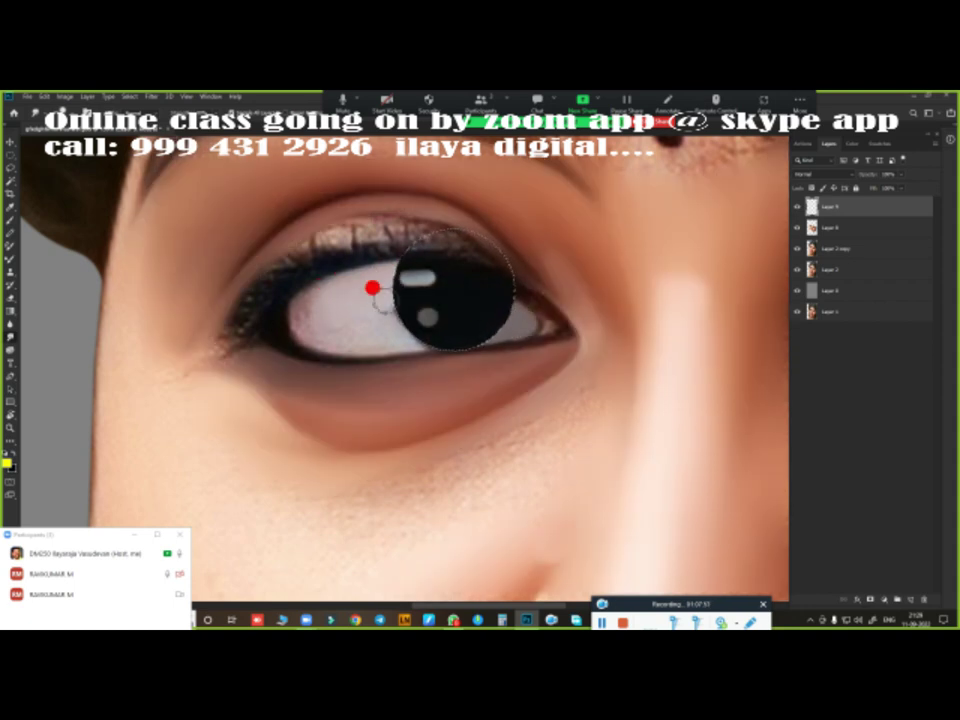
{"action": "scroll", "coordinate": [475, 347], "scroll_direction": "down", "scroll_amount": 3}
{"action": "left_click", "coordinate": [830, 228]}
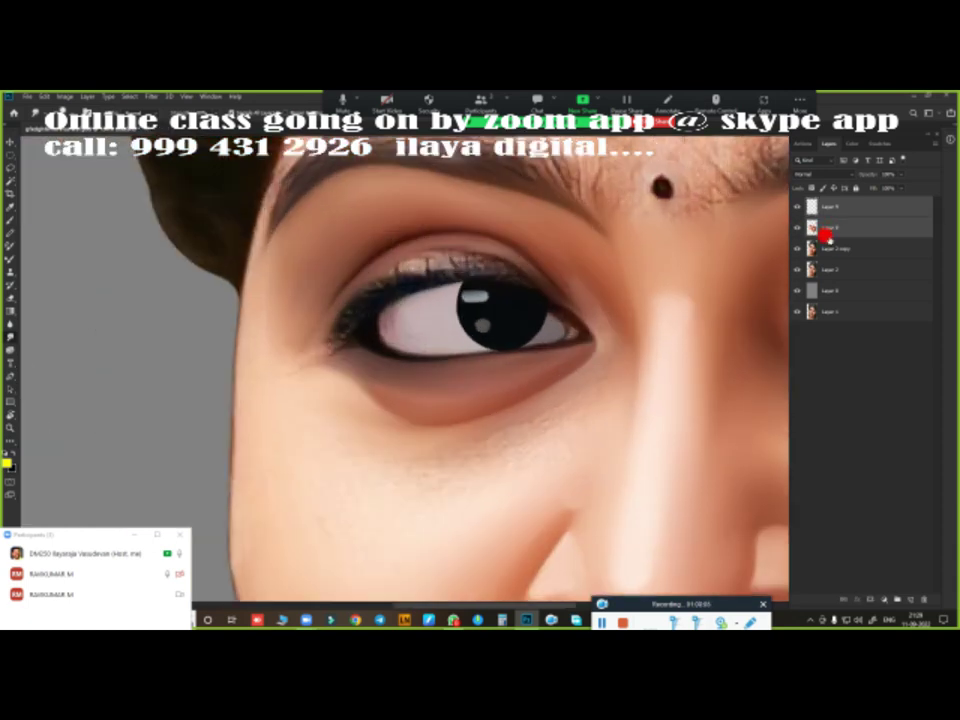
{"action": "key", "text": "Delete"}
{"action": "scroll", "coordinate": [628, 321], "scroll_direction": "up", "scroll_amount": 2}
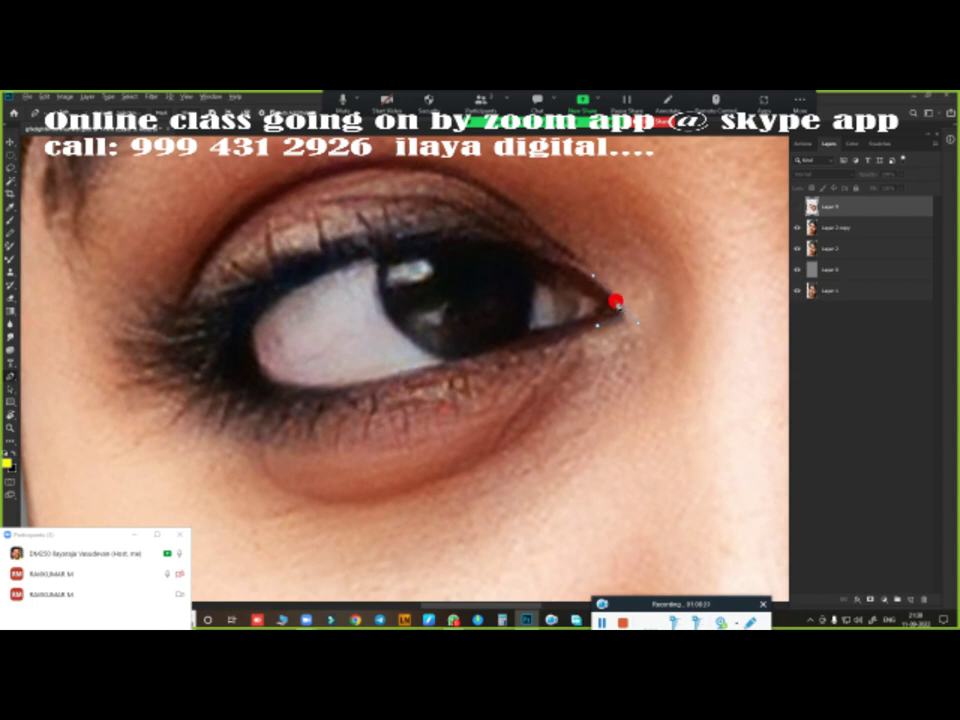
Step: Convert a Pen outline of the eye opening into a selection and darken the lower lid edge
{"action": "left_click_drag", "start_coordinate": [270, 277], "coordinate": [95, 392]}
{"action": "key", "text": "ctrl+Return"}
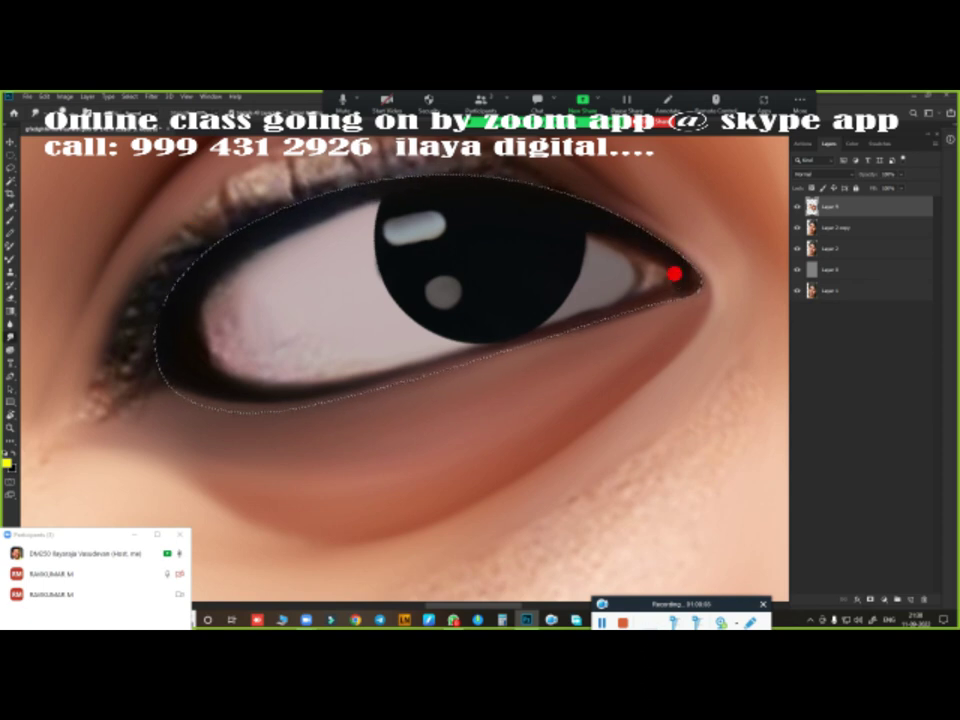
{"action": "left_click_drag", "start_coordinate": [677, 276], "coordinate": [296, 379]}
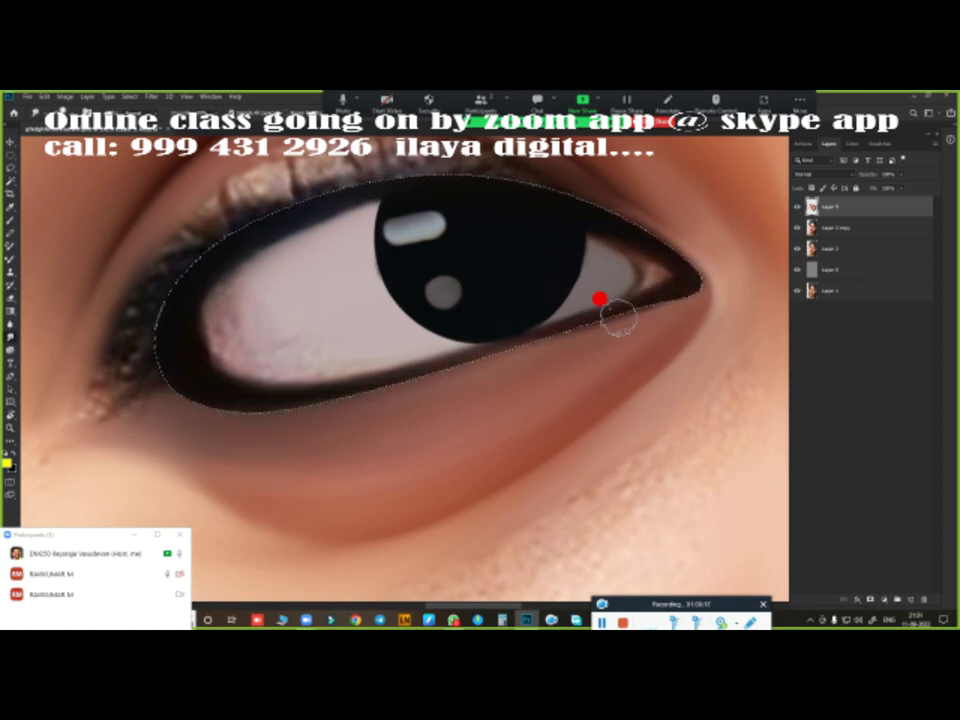
Step: Paint dark lining along the upper lid and lighten the inner-corner smudge
{"action": "key", "text": "ctrl+minus"}
{"action": "mouse_move", "coordinate": [457, 300]}
{"action": "left_mouse_down"}
{"action": "mouse_move", "coordinate": [428, 246]}
{"action": "mouse_move", "coordinate": [306, 264]}
{"action": "mouse_move", "coordinate": [400, 257]}
{"action": "left_mouse_up"}
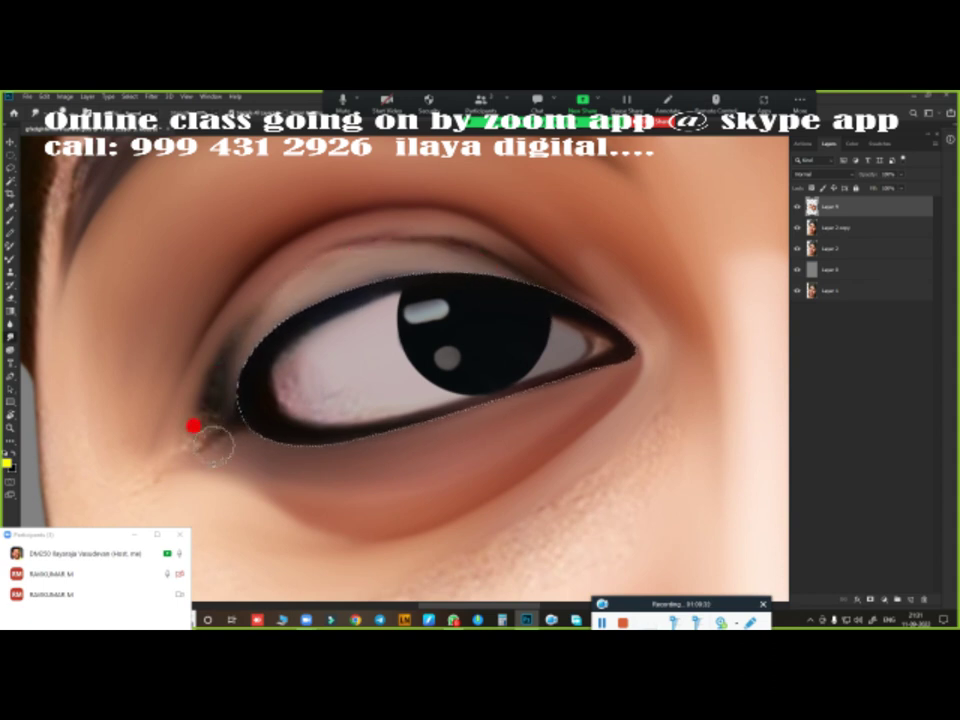
{"action": "mouse_move", "coordinate": [197, 426]}
{"action": "left_mouse_down"}
{"action": "mouse_move", "coordinate": [189, 355]}
{"action": "mouse_move", "coordinate": [184, 381]}
{"action": "mouse_move", "coordinate": [197, 359]}
{"action": "left_mouse_up"}
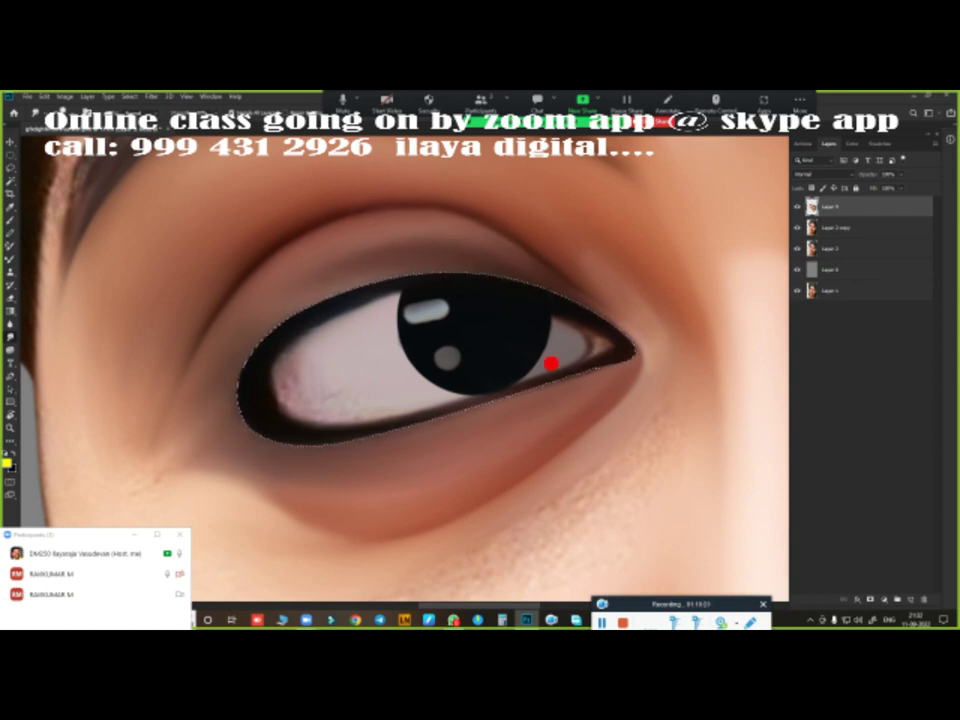
{"action": "scroll", "coordinate": [447, 429], "scroll_direction": "down", "scroll_amount": 5}
{"action": "scroll", "coordinate": [486, 396], "scroll_direction": "up", "scroll_amount": 5}
Step: Outline the eye white on the original photo, then paint it smooth light pink on Layer 5
{"action": "left_click", "coordinate": [797, 206]}
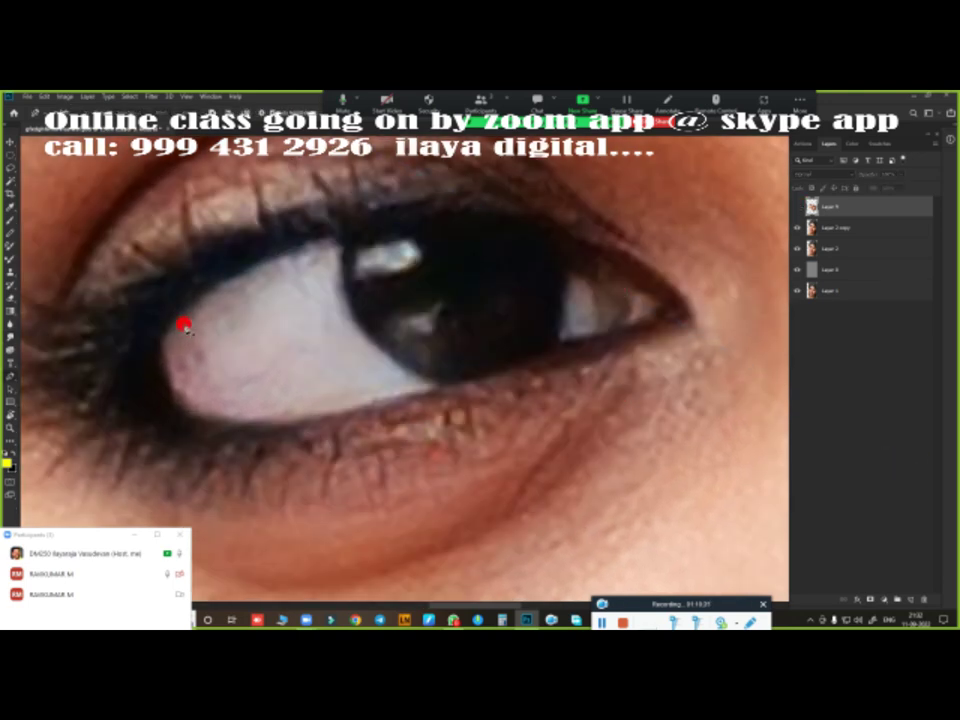
{"action": "left_click_drag", "start_coordinate": [601, 288], "coordinate": [889, 437]}
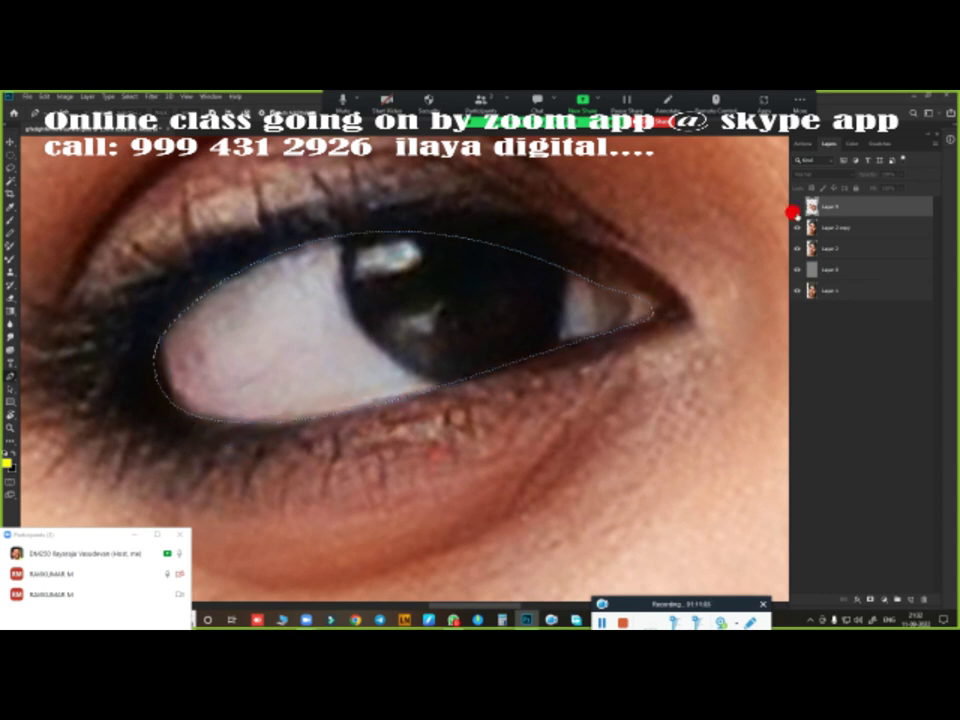
{"action": "left_click", "coordinate": [797, 207]}
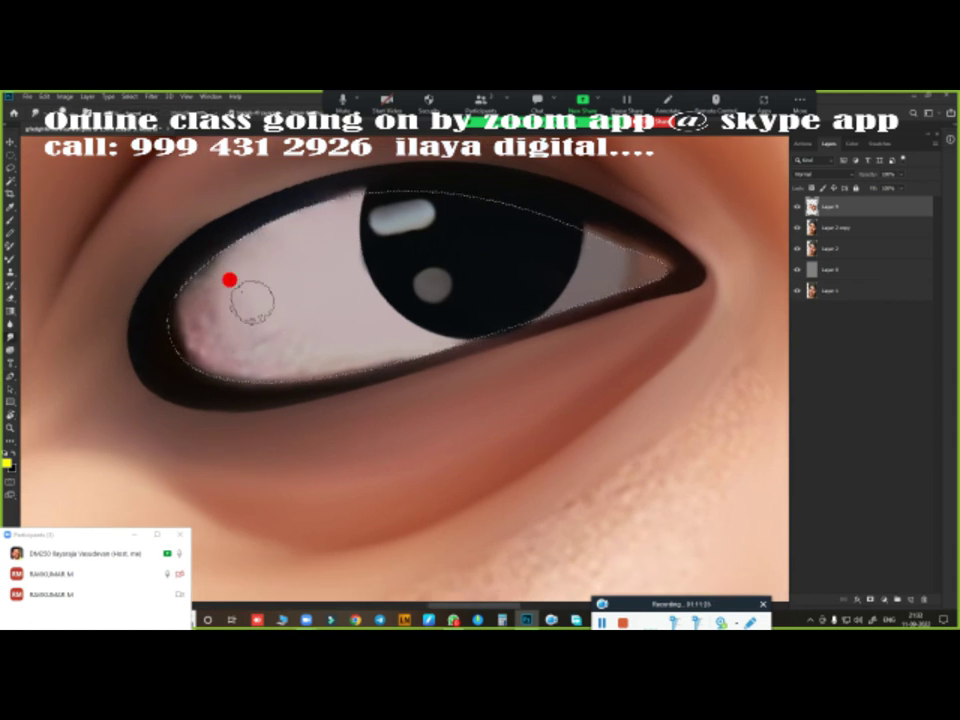
{"action": "mouse_move", "coordinate": [230, 280]}
{"action": "left_mouse_down"}
{"action": "mouse_move", "coordinate": [375, 358]}
{"action": "mouse_move", "coordinate": [184, 347]}
{"action": "mouse_move", "coordinate": [214, 268]}
{"action": "mouse_move", "coordinate": [204, 338]}
{"action": "left_mouse_up"}
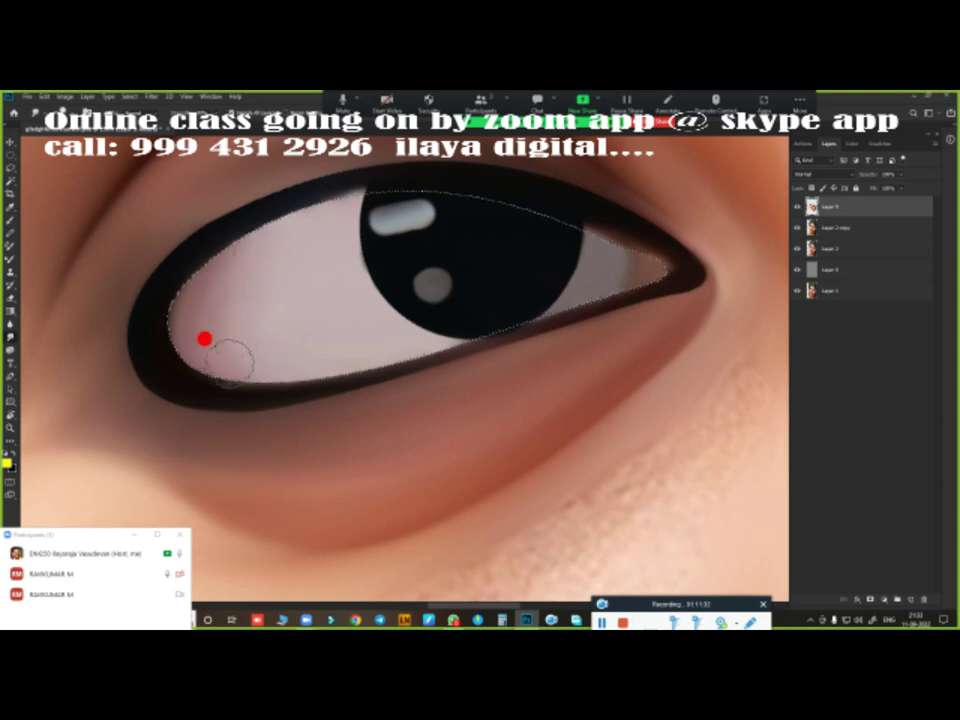
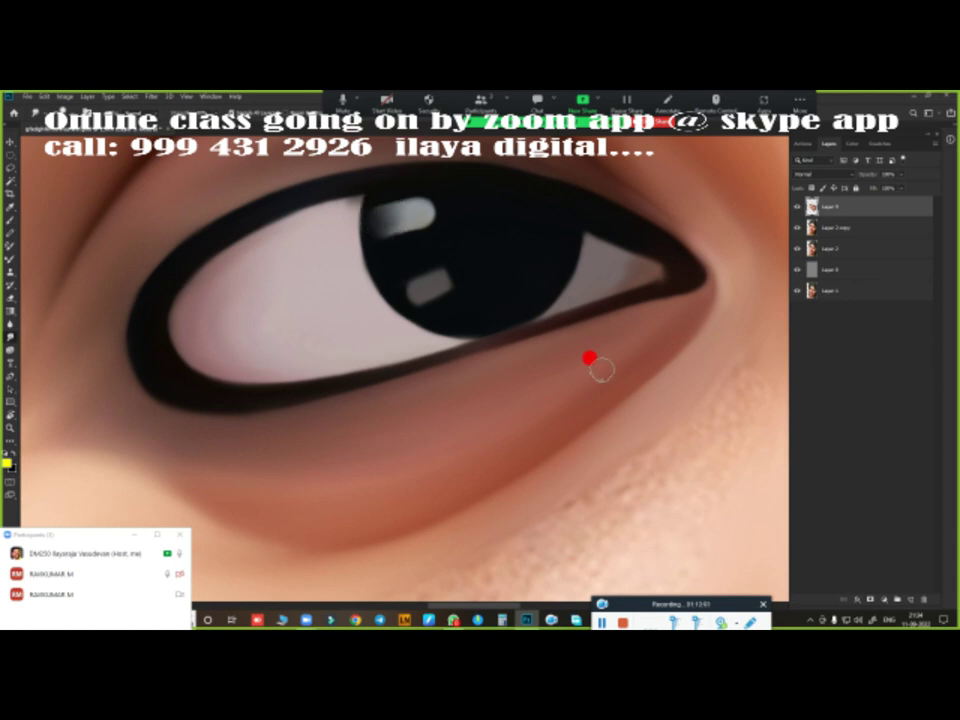
Step: Zoom in on the forehead and smooth the skin texture beside the brow and bindi
{"action": "scroll", "coordinate": [638, 262], "scroll_direction": "down", "scroll_amount": 5}
{"action": "scroll", "coordinate": [349, 311], "scroll_direction": "down", "scroll_amount": 2}
{"action": "scroll", "coordinate": [460, 279], "scroll_direction": "down", "scroll_amount": 1}
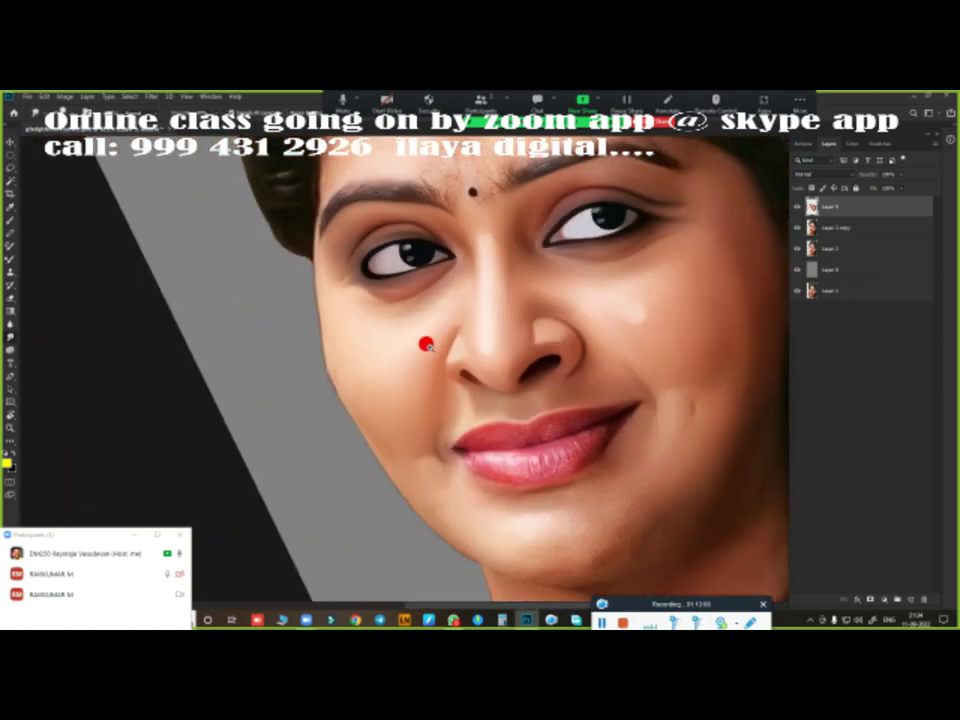
{"action": "scroll", "coordinate": [422, 343], "scroll_direction": "up", "scroll_amount": 1}
{"action": "scroll", "coordinate": [367, 382], "scroll_direction": "up", "scroll_amount": 3}
{"action": "scroll", "coordinate": [328, 298], "scroll_direction": "down", "scroll_amount": 1}
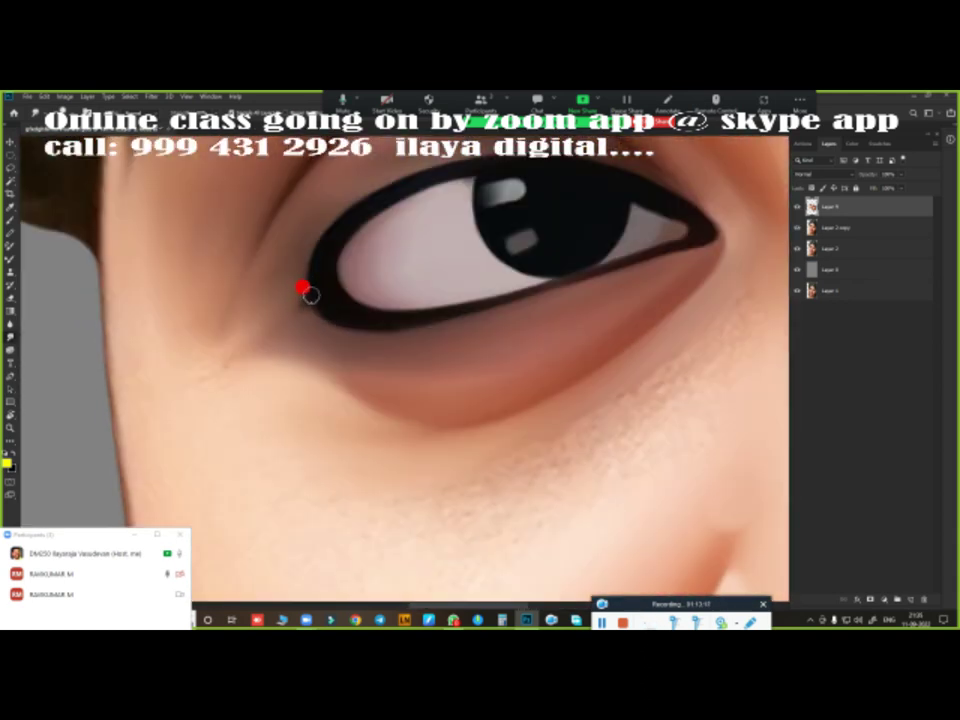
{"action": "scroll", "coordinate": [316, 318], "scroll_direction": "down", "scroll_amount": 3}
{"action": "scroll", "coordinate": [392, 289], "scroll_direction": "down", "scroll_amount": 1}
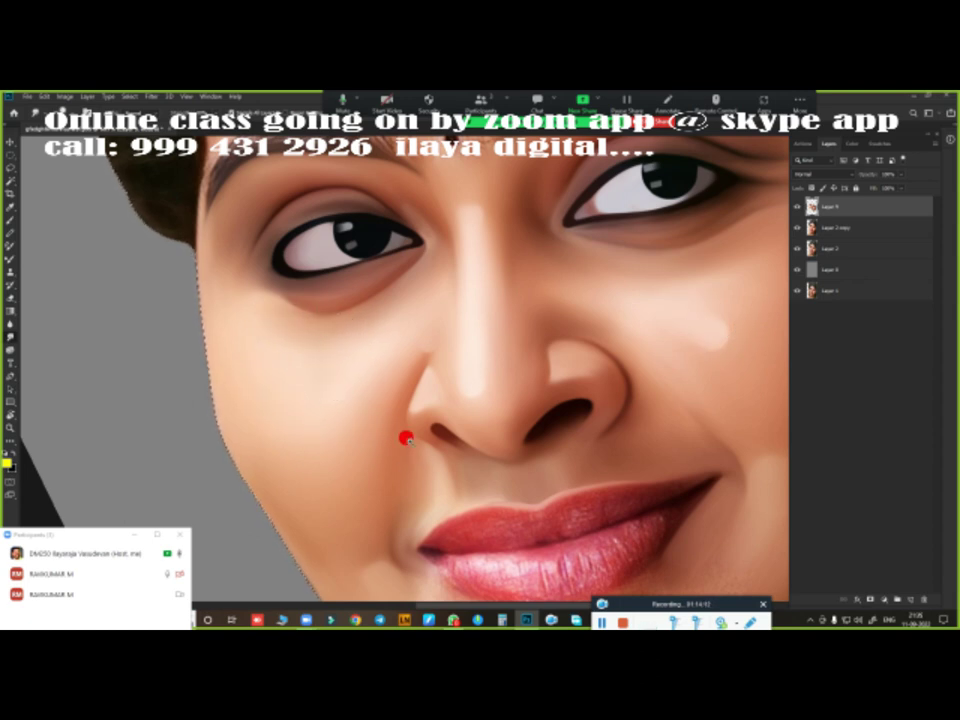
{"action": "mouse_move", "coordinate": [407, 439]}
{"action": "left_mouse_down"}
{"action": "mouse_move", "coordinate": [226, 354]}
{"action": "mouse_move", "coordinate": [360, 420]}
{"action": "left_mouse_up"}
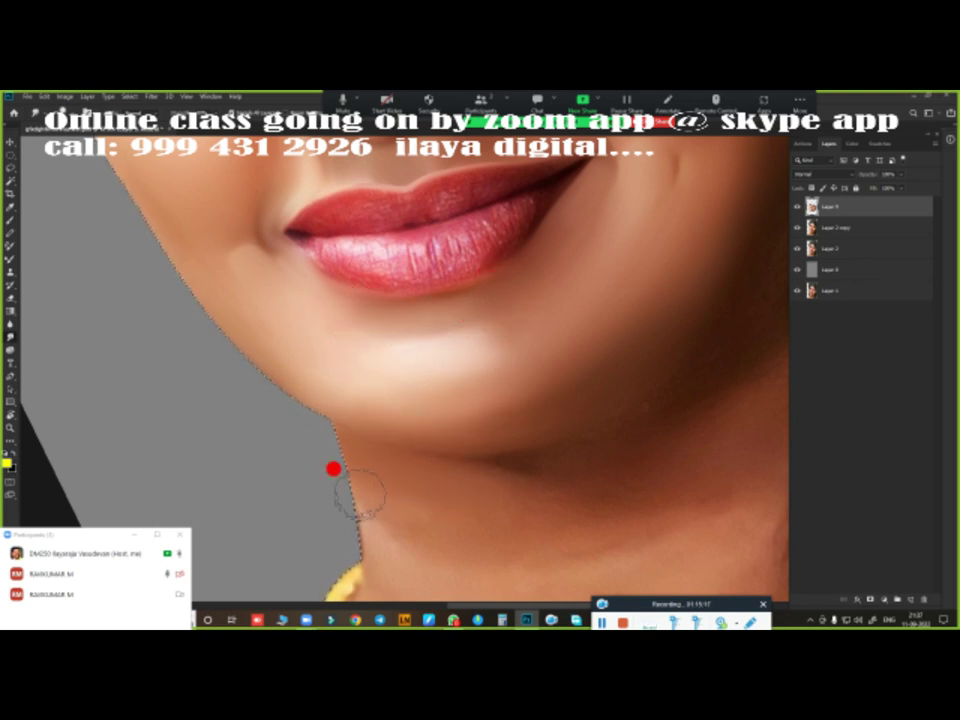
{"action": "key", "text": "ctrl+minus"}
{"action": "key", "text": "ctrl+minus"}
{"action": "key", "text": "ctrl+plus"}
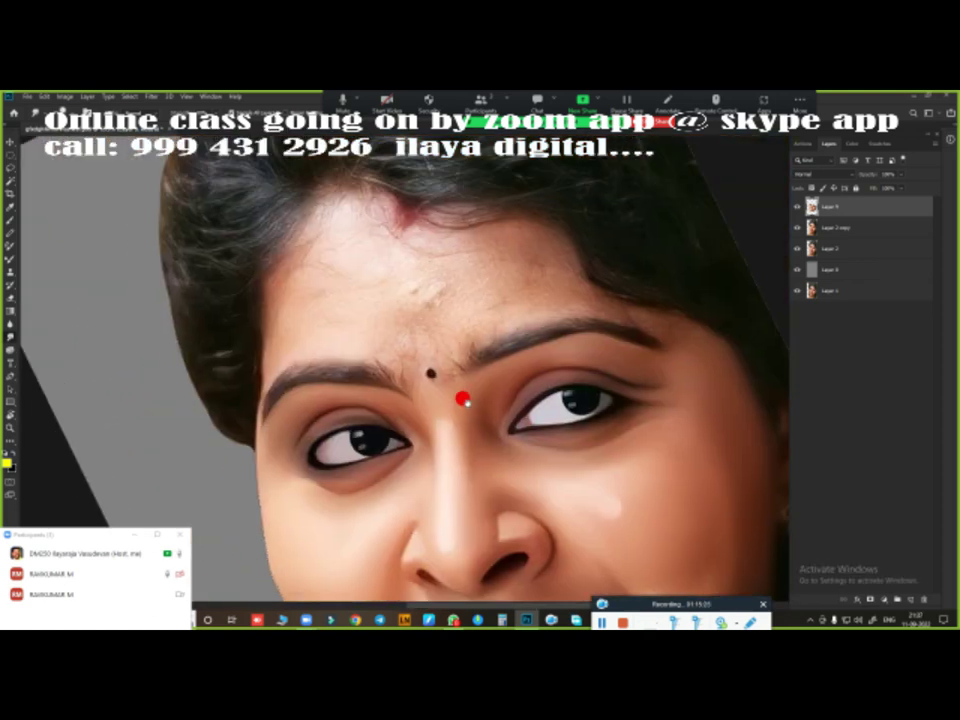
{"action": "key", "text": "ctrl+plus"}
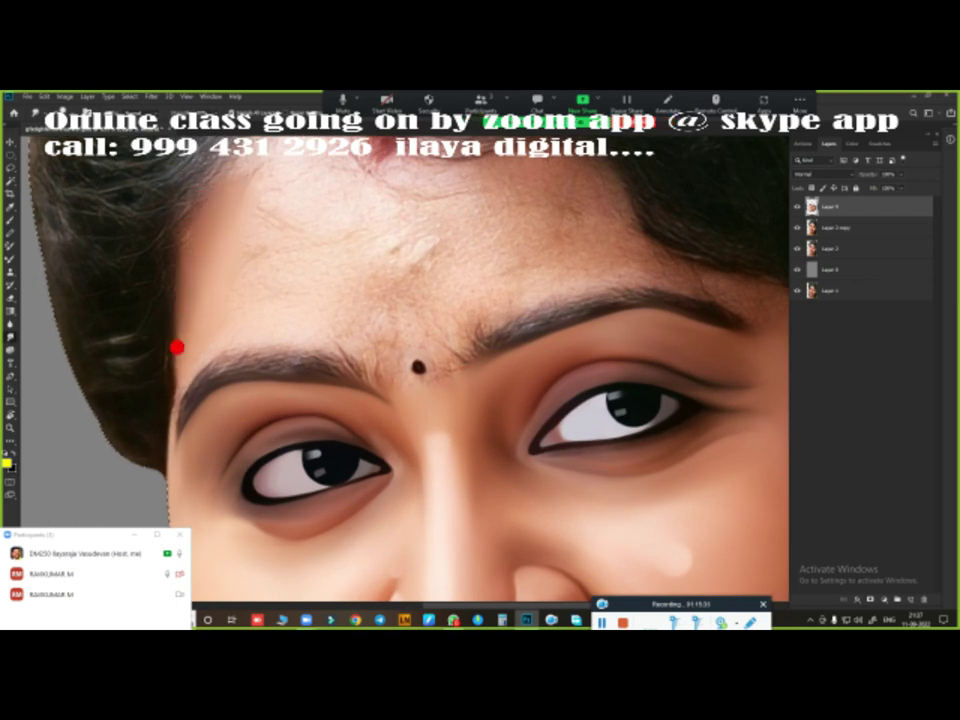
{"action": "key", "text": "bracketright"}
{"action": "key", "text": "bracketright"}
{"action": "key", "text": "bracketright"}
{"action": "key", "text": "bracketleft"}
{"action": "key", "text": "bracketleft"}
{"action": "key", "text": "bracketleft"}
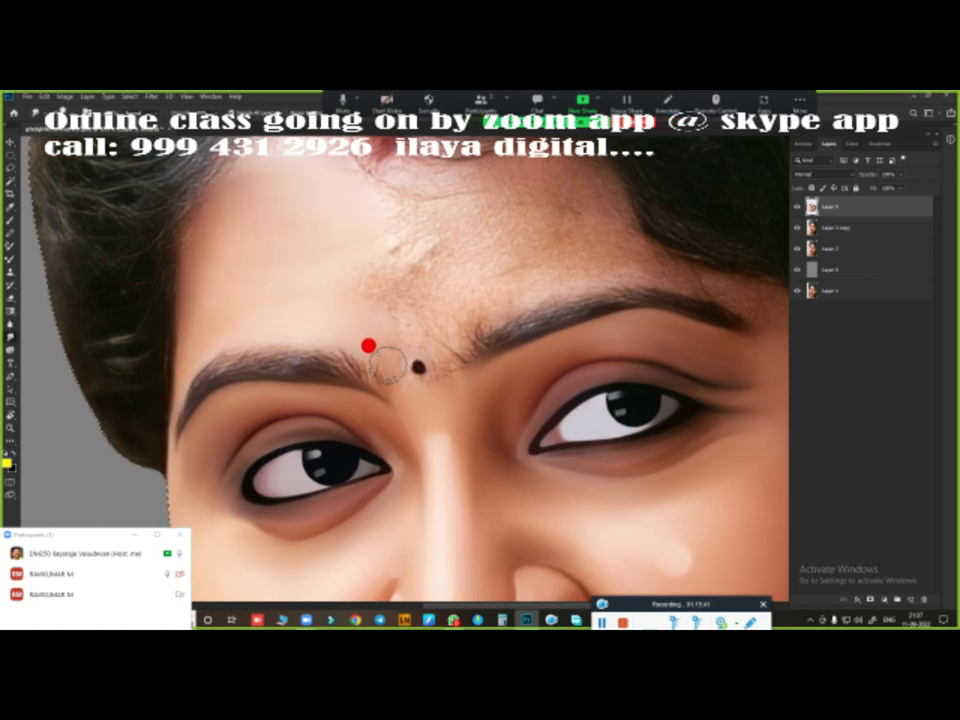
{"action": "mouse_move", "coordinate": [477, 309]}
{"action": "left_mouse_down"}
{"action": "mouse_move", "coordinate": [440, 328]}
{"action": "mouse_move", "coordinate": [422, 392]}
{"action": "mouse_move", "coordinate": [444, 285]}
{"action": "left_mouse_up"}
Step: With a larger brush, smooth the upper forehead, the brow and the hairline left of the red mark
{"action": "key", "text": "bracketright"}
{"action": "key", "text": "bracketright"}
{"action": "left_click_drag", "start_coordinate": [588, 200], "coordinate": [514, 236]}
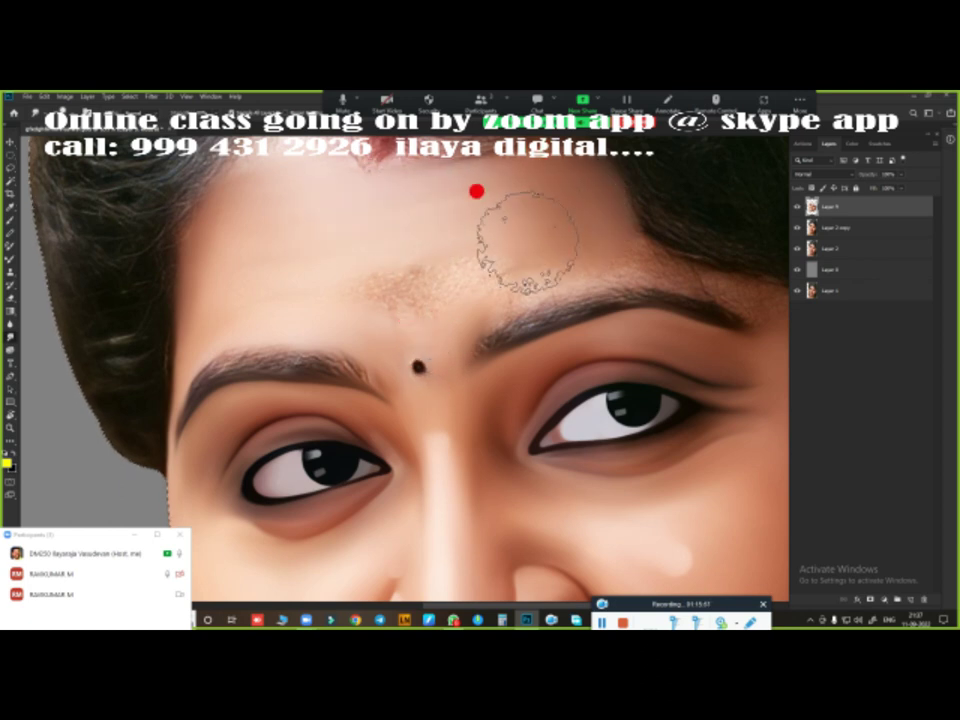
{"action": "key", "text": "bracketleft"}
{"action": "key", "text": "bracketleft"}
{"action": "key", "text": "bracketright"}
{"action": "key", "text": "bracketright"}
{"action": "key", "text": "bracketright"}
{"action": "left_click_drag", "start_coordinate": [460, 323], "coordinate": [257, 283]}
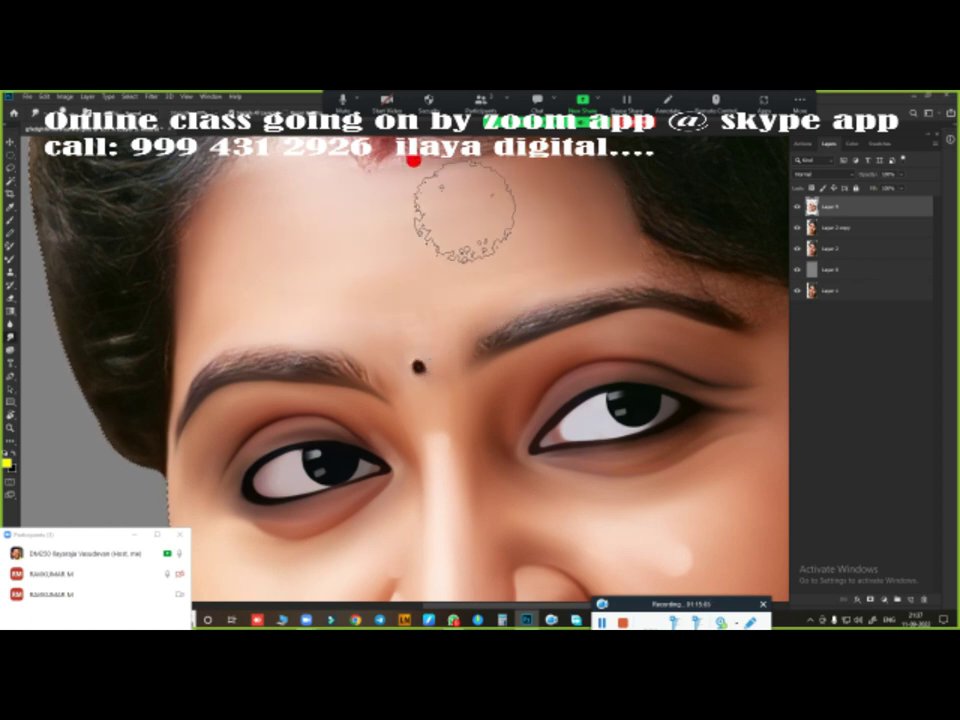
{"action": "scroll", "coordinate": [453, 270], "scroll_direction": "up", "scroll_amount": 3}
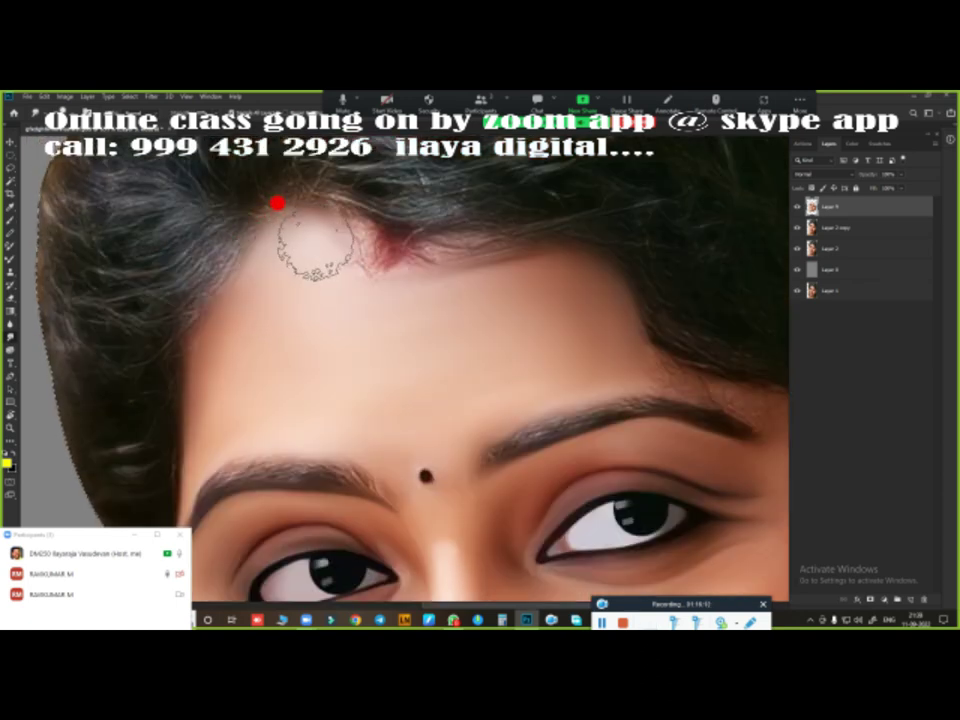
{"action": "left_click_drag", "start_coordinate": [333, 256], "coordinate": [476, 274]}
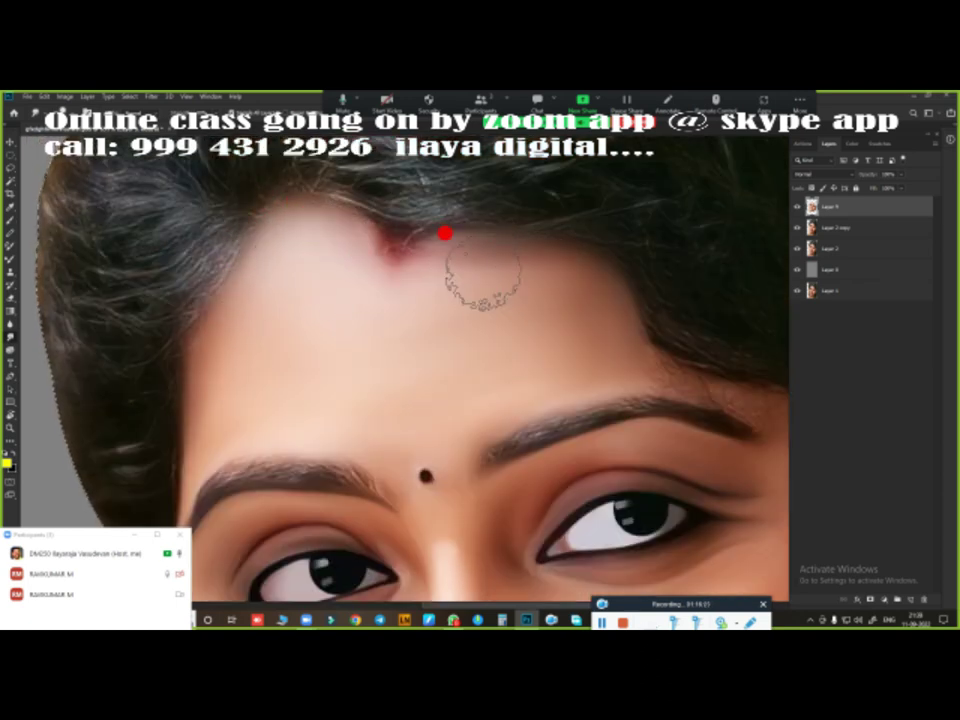
{"action": "scroll", "coordinate": [532, 233], "scroll_direction": "down", "scroll_amount": 3}
{"action": "scroll", "coordinate": [450, 268], "scroll_direction": "up", "scroll_amount": 3}
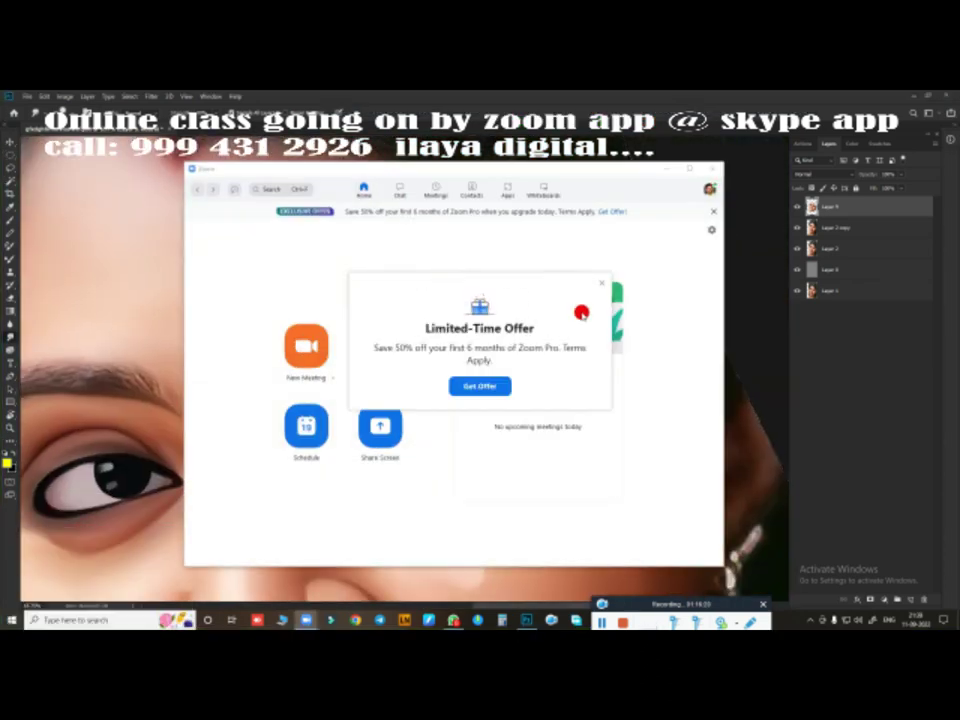
Step: Dismiss the limited-time offer popup and return to the online class meeting
{"action": "left_click", "coordinate": [601, 283]}
{"action": "left_click", "coordinate": [306, 345]}
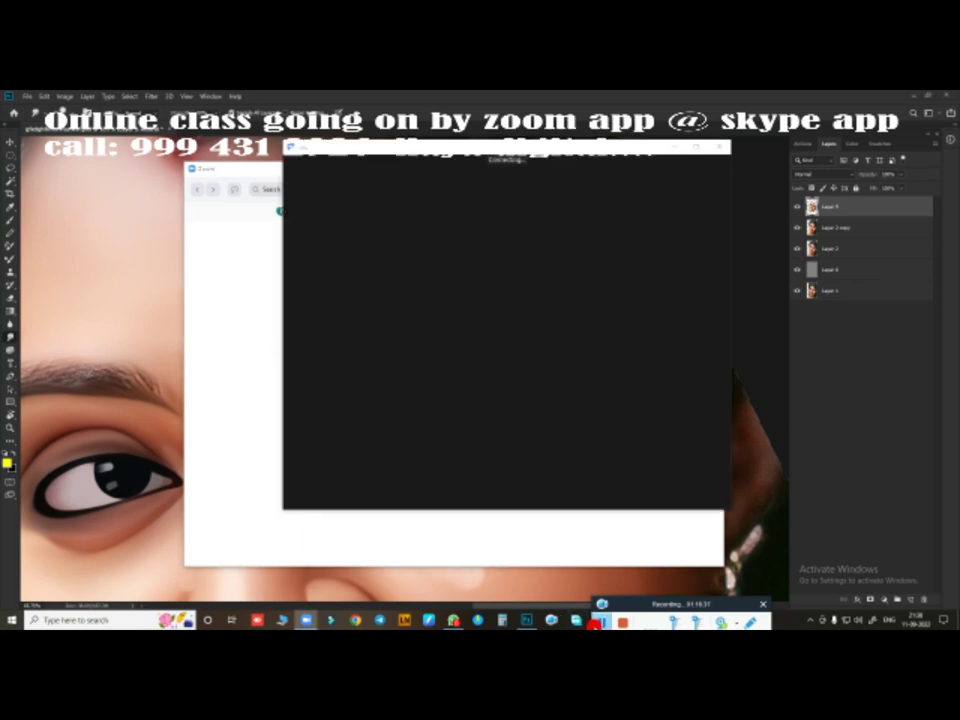
{"action": "scroll", "coordinate": [551, 349], "scroll_direction": "up", "scroll_amount": 2}
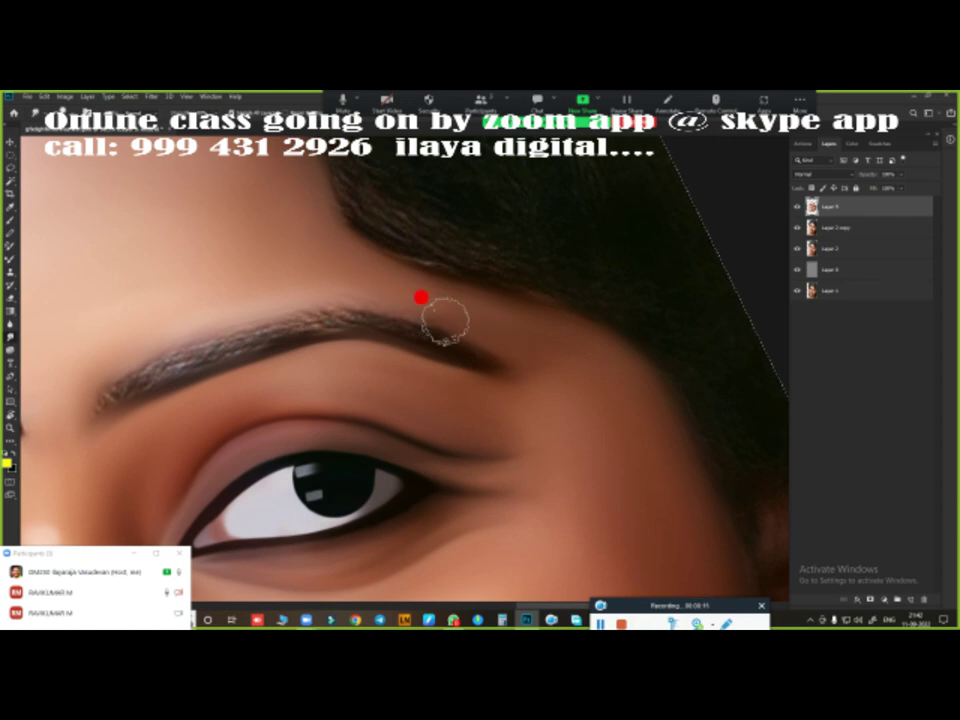
Step: Blend the upper edge of the eyebrow tail, then pan past nose and cheek to the neck and necklace
{"action": "left_click_drag", "start_coordinate": [339, 347], "coordinate": [544, 272]}
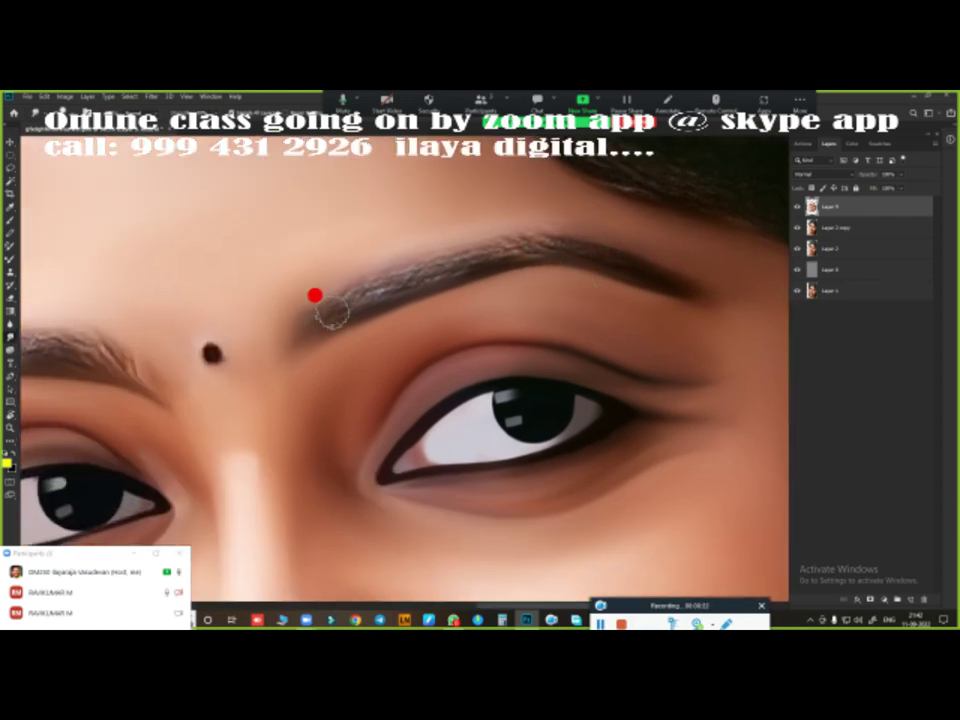
{"action": "left_click_drag", "start_coordinate": [465, 240], "coordinate": [662, 268]}
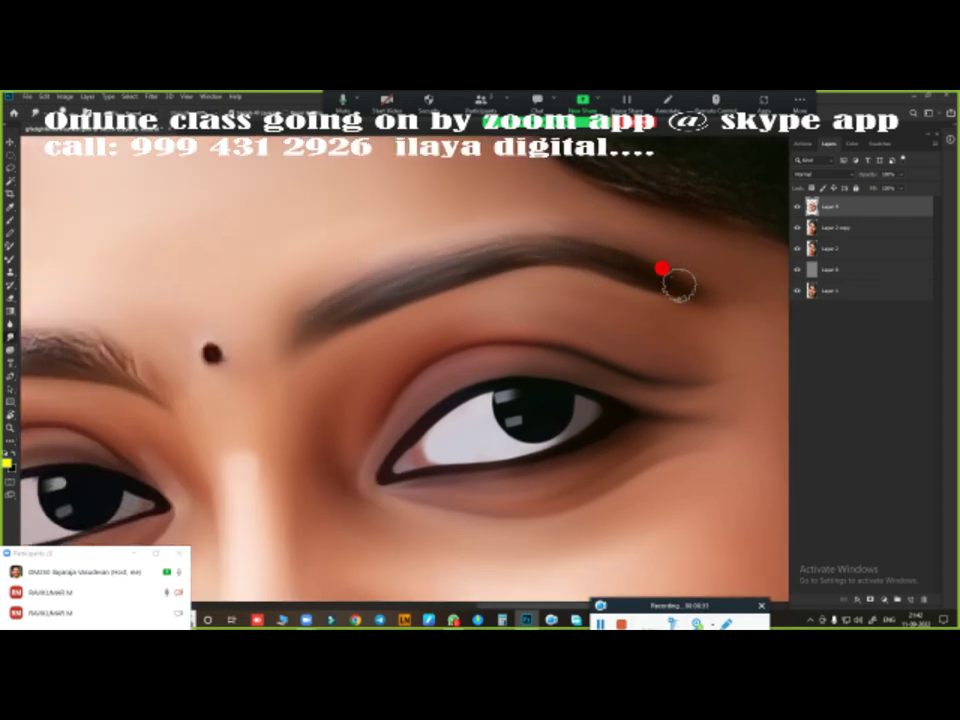
{"action": "left_click_drag", "start_coordinate": [107, 390], "coordinate": [432, 341]}
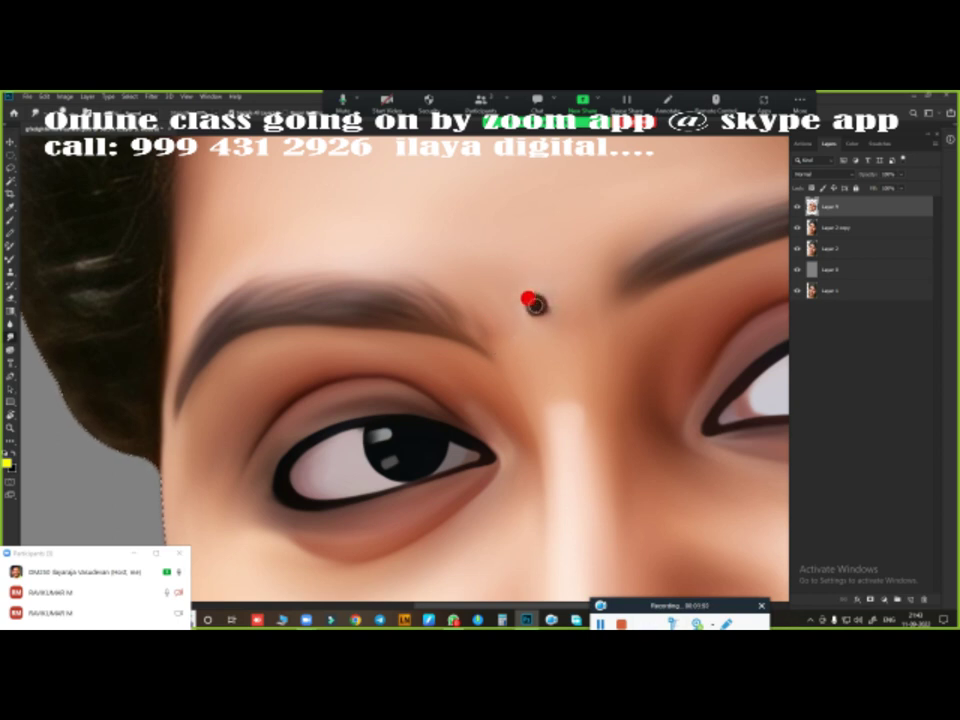
{"action": "left_click_drag", "start_coordinate": [565, 375], "coordinate": [397, 333]}
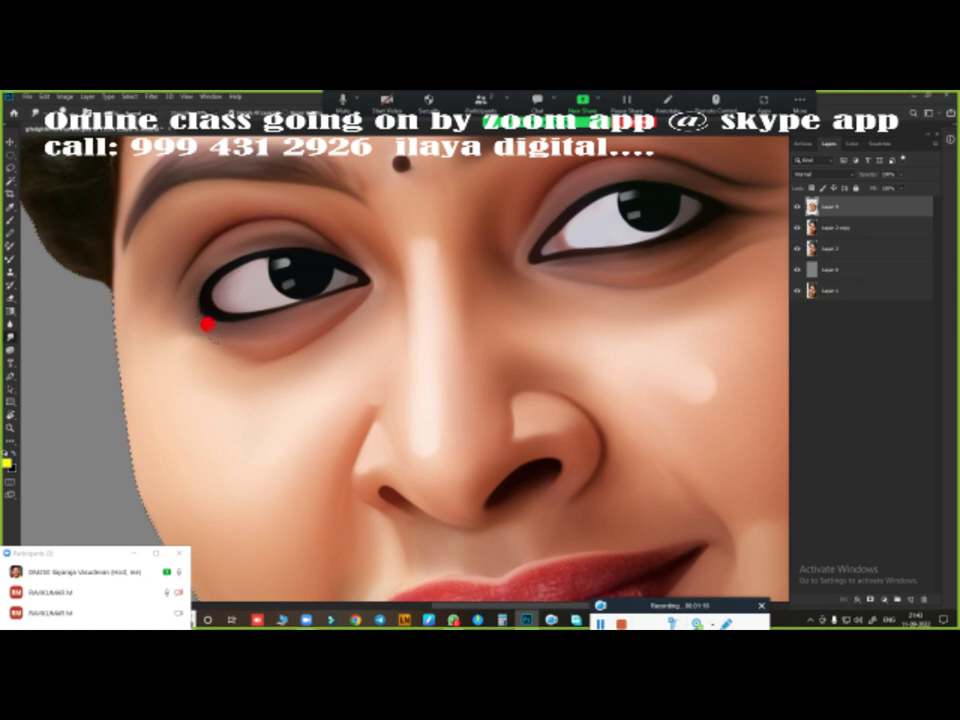
{"action": "left_click_drag", "start_coordinate": [371, 365], "coordinate": [517, 396]}
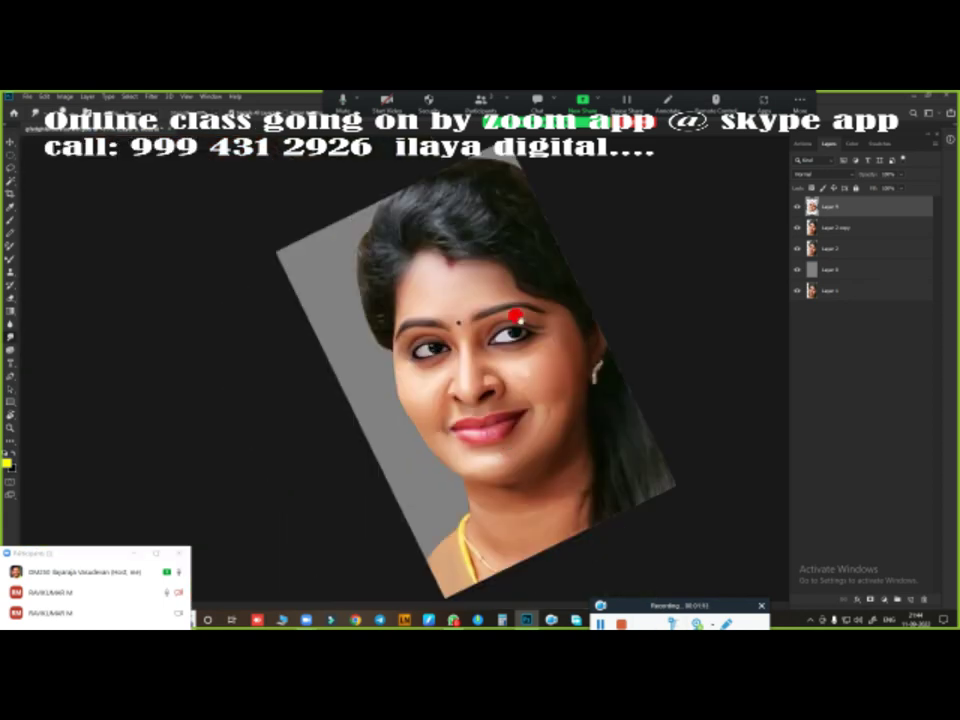
{"action": "left_click_drag", "start_coordinate": [509, 333], "coordinate": [503, 353]}
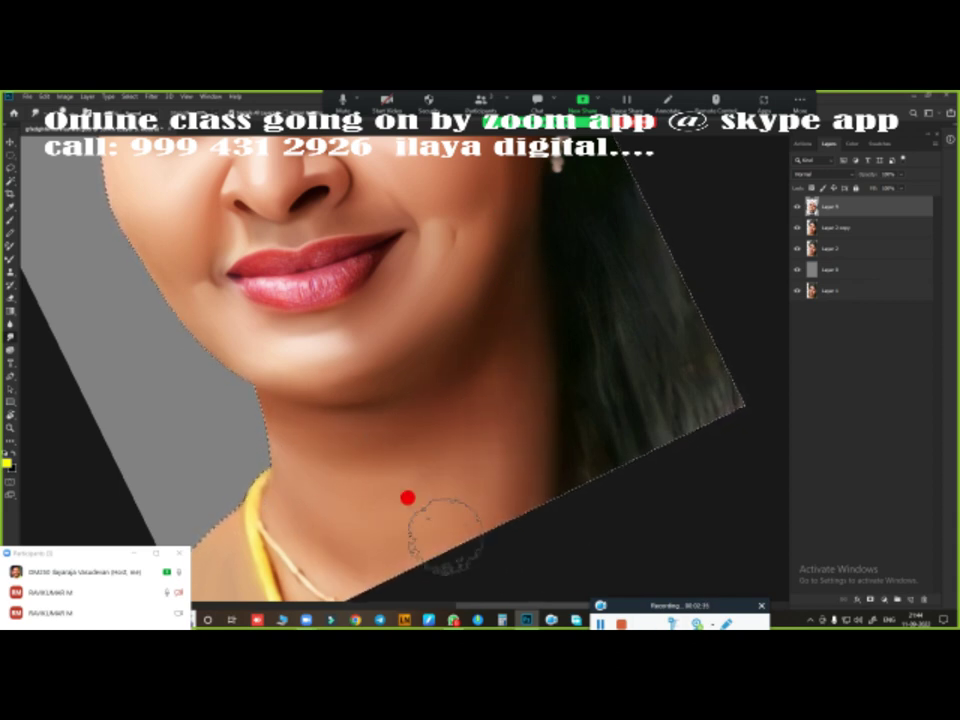
{"action": "left_click_drag", "start_coordinate": [407, 497], "coordinate": [510, 363]}
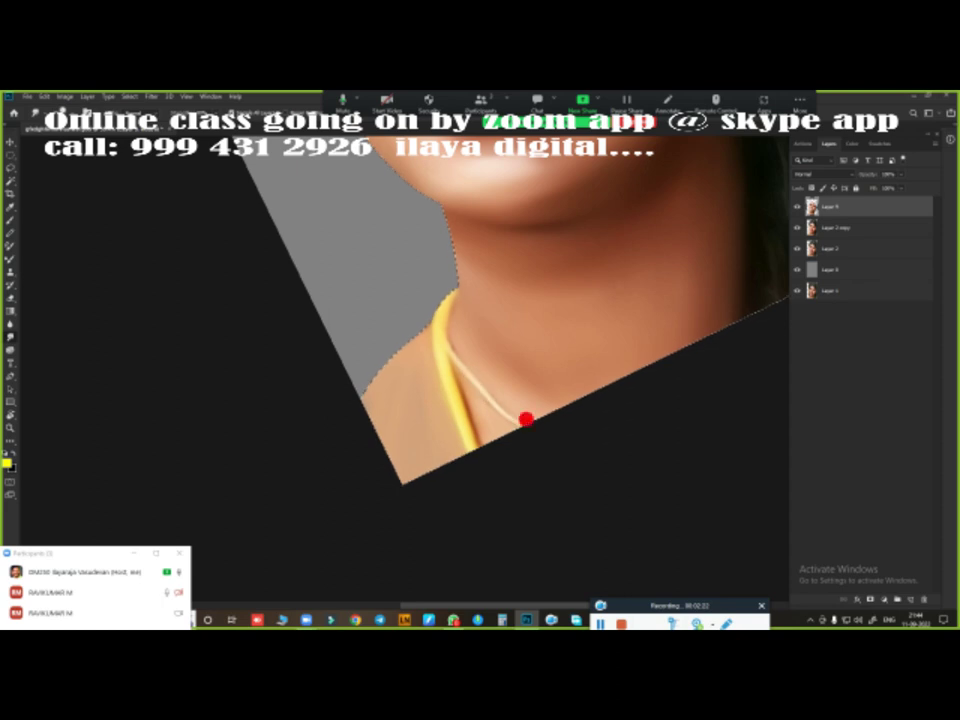
Step: Reset the view rotation, fit the portrait to the window and zoom toward the lips
{"action": "key", "text": "Escape"}
{"action": "key", "text": "ctrl+0"}
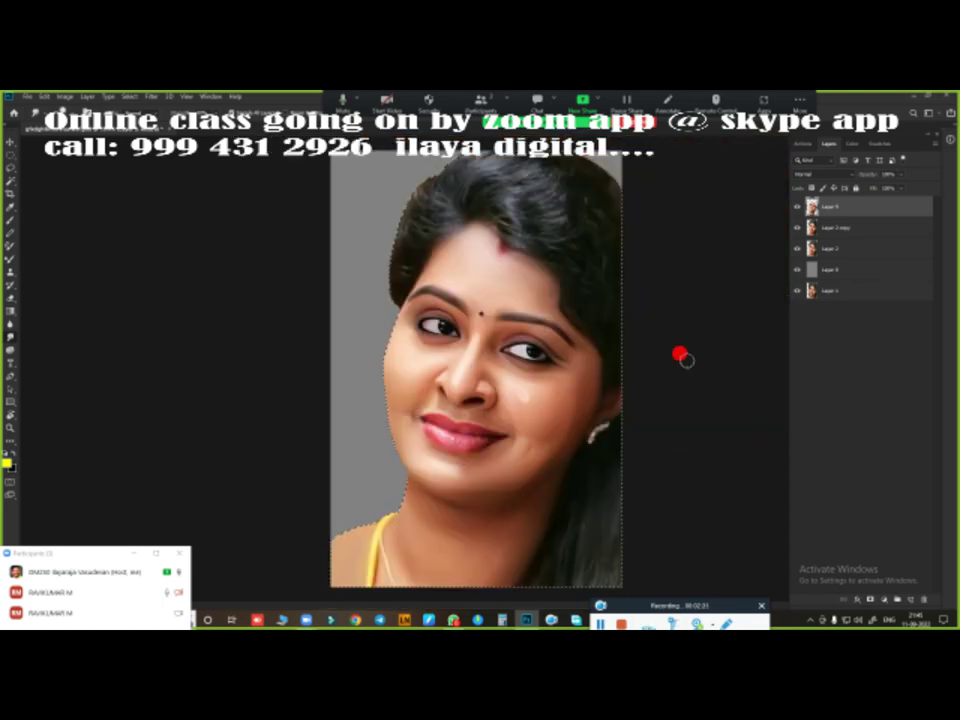
{"action": "scroll", "coordinate": [645, 280], "scroll_direction": "up", "scroll_amount": 5}
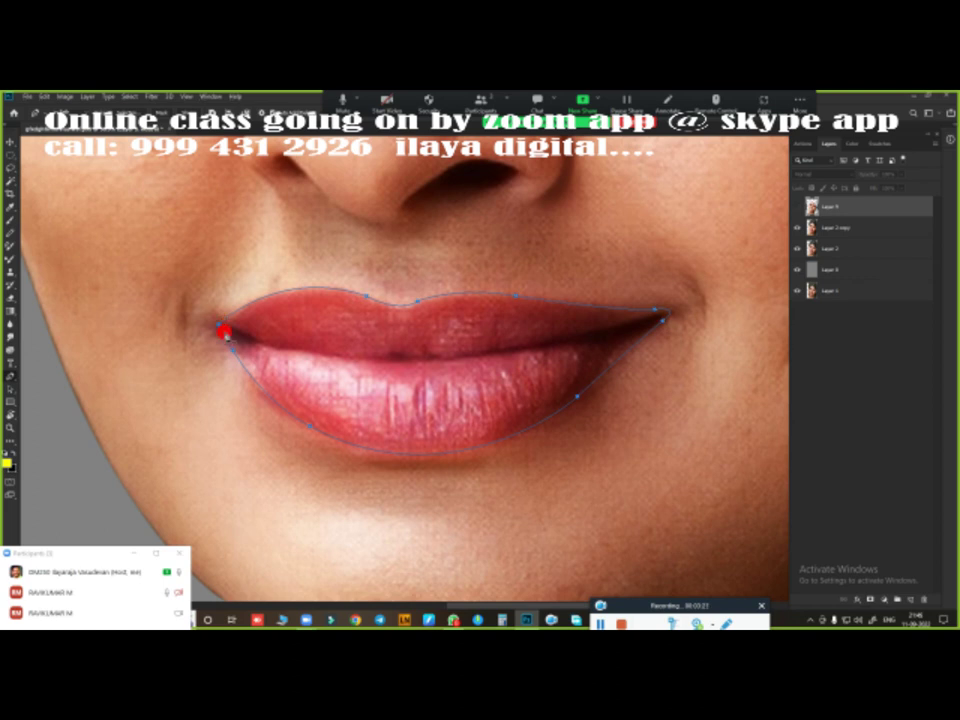
Step: Load the lip outline as a selection and add a painting layer above Layer 5
{"action": "key", "text": "ctrl+Return"}
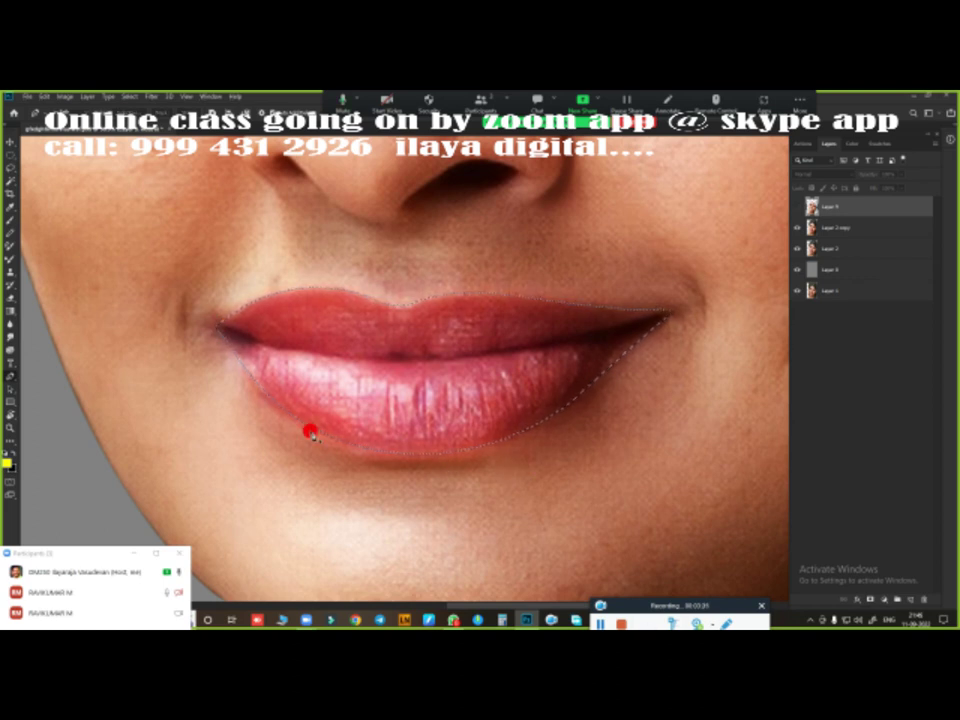
{"action": "key", "text": "ctrl+comma"}
{"action": "key", "text": "ctrl+j"}
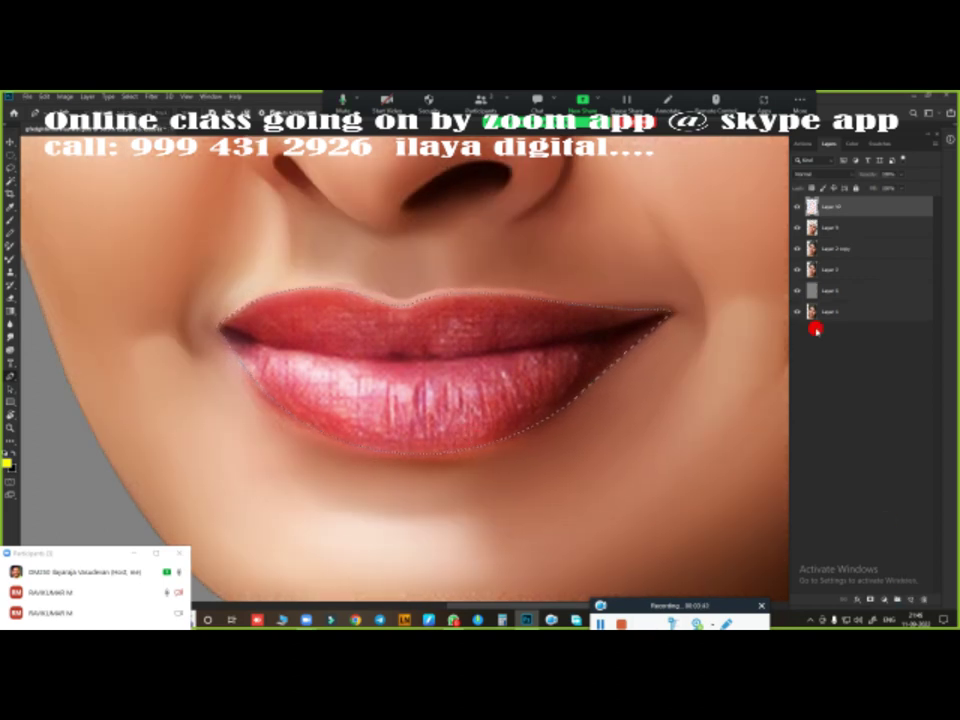
{"action": "key", "text": "ctrl+comma"}
{"action": "key", "text": "ctrl+plus"}
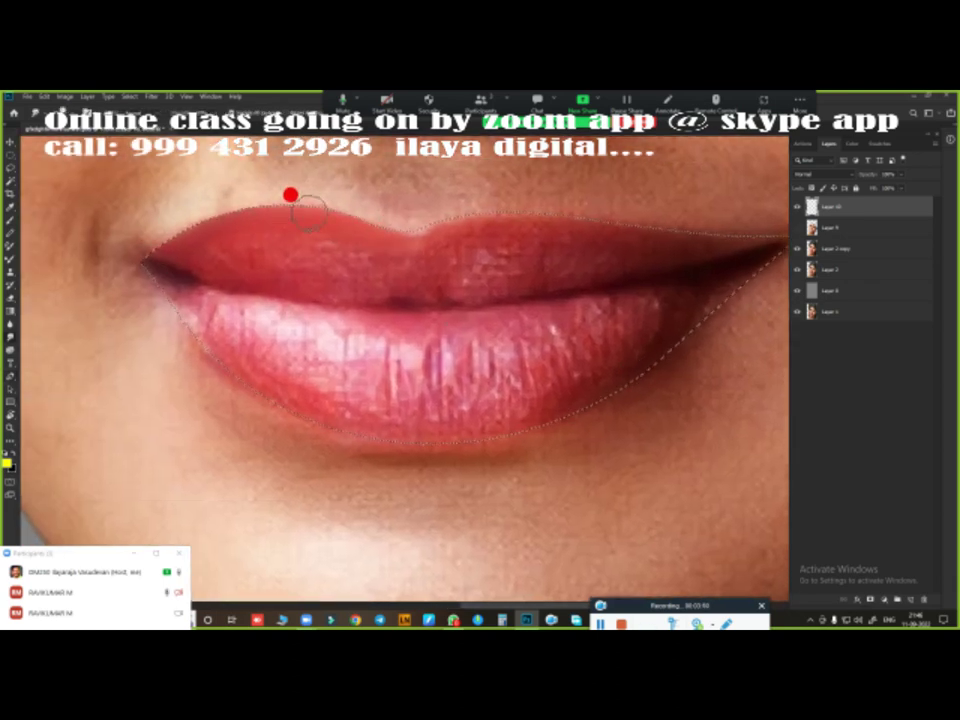
Step: Paint the upper lip smooth, darken the lip crease, and blend along the lip edges
{"action": "scroll", "coordinate": [716, 240], "scroll_direction": "right", "scroll_amount": 2}
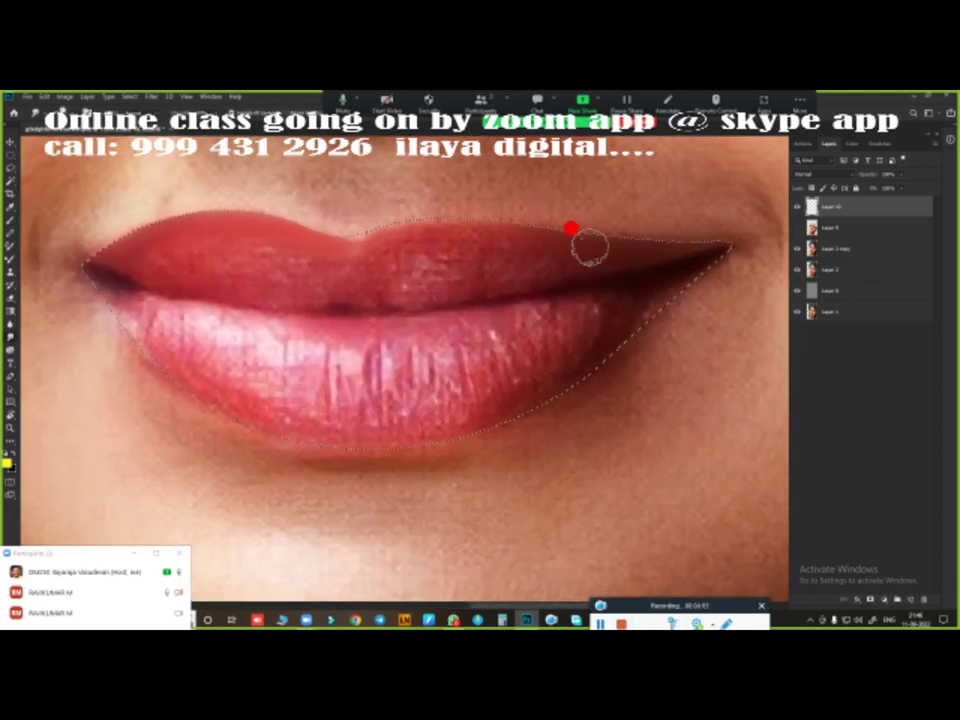
{"action": "left_click_drag", "start_coordinate": [590, 247], "coordinate": [352, 240]}
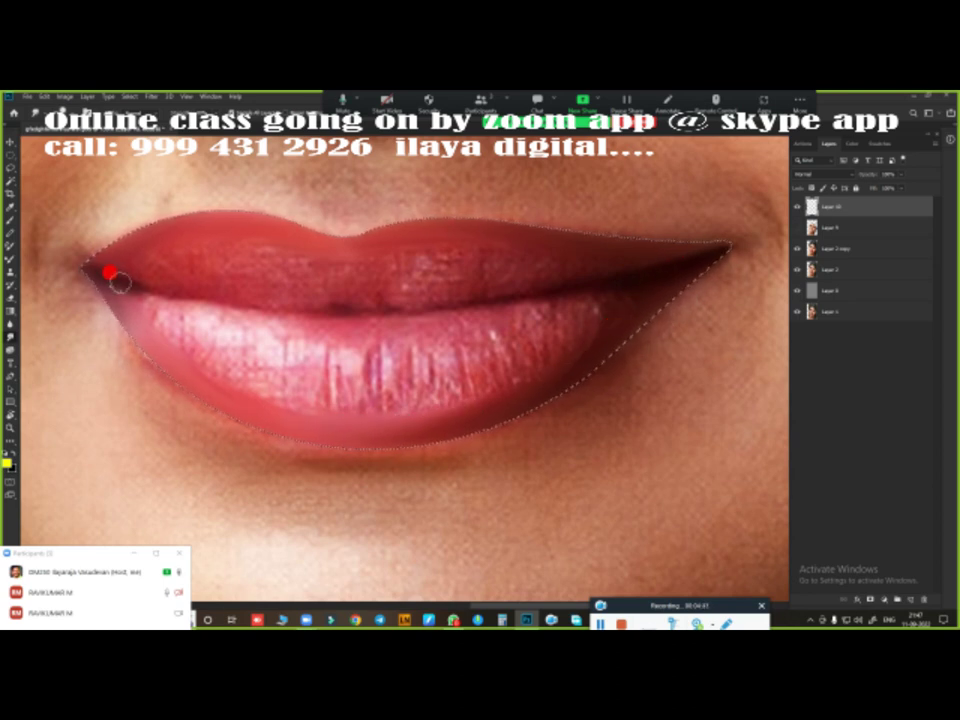
{"action": "left_click_drag", "start_coordinate": [119, 283], "coordinate": [212, 312]}
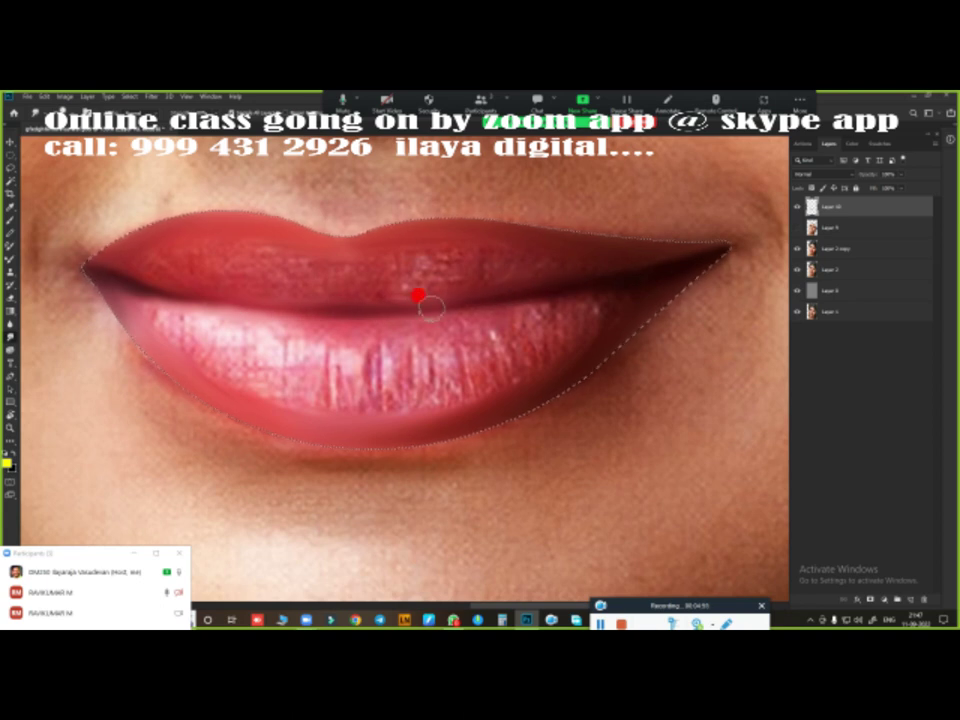
{"action": "left_click_drag", "start_coordinate": [515, 388], "coordinate": [598, 420]}
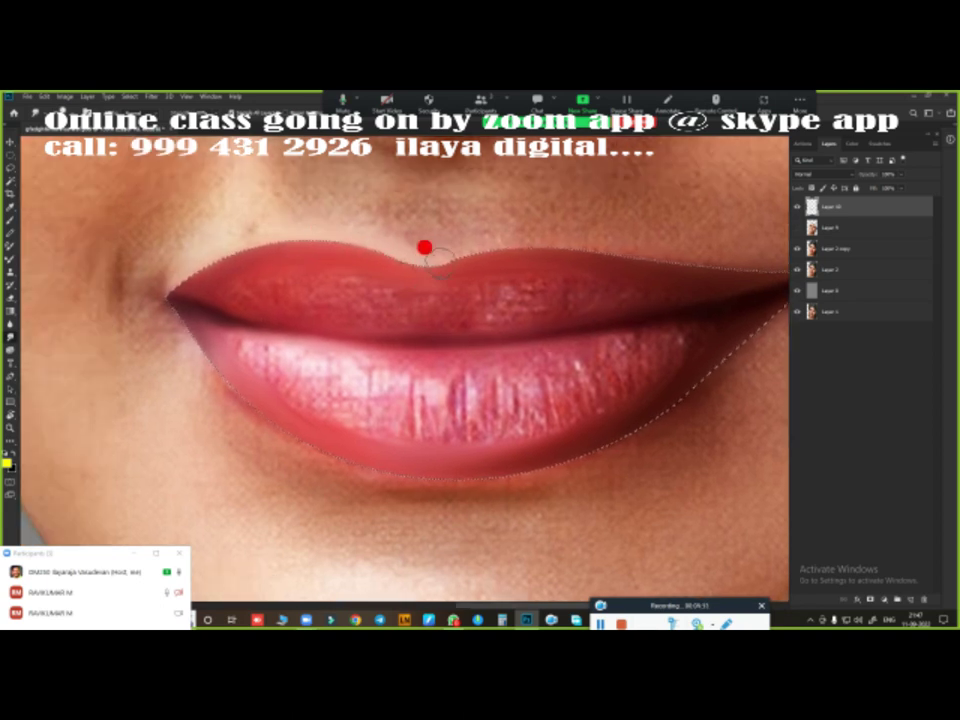
{"action": "left_click_drag", "start_coordinate": [566, 229], "coordinate": [426, 268]}
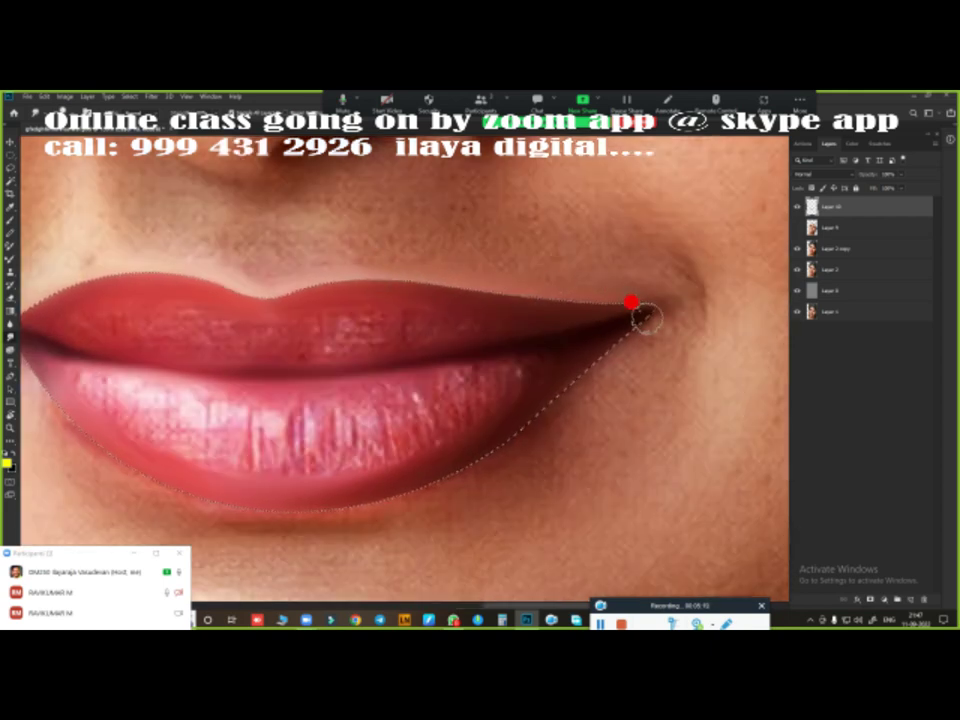
{"action": "scroll", "coordinate": [610, 315], "scroll_direction": "down", "scroll_amount": 3}
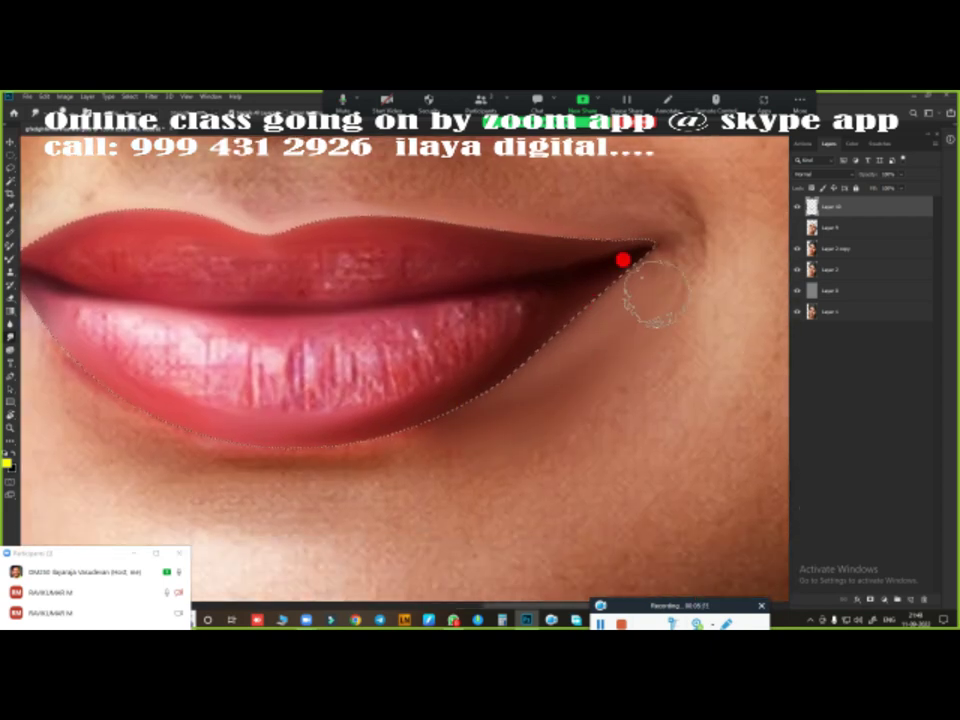
{"action": "left_click_drag", "start_coordinate": [349, 411], "coordinate": [579, 366]}
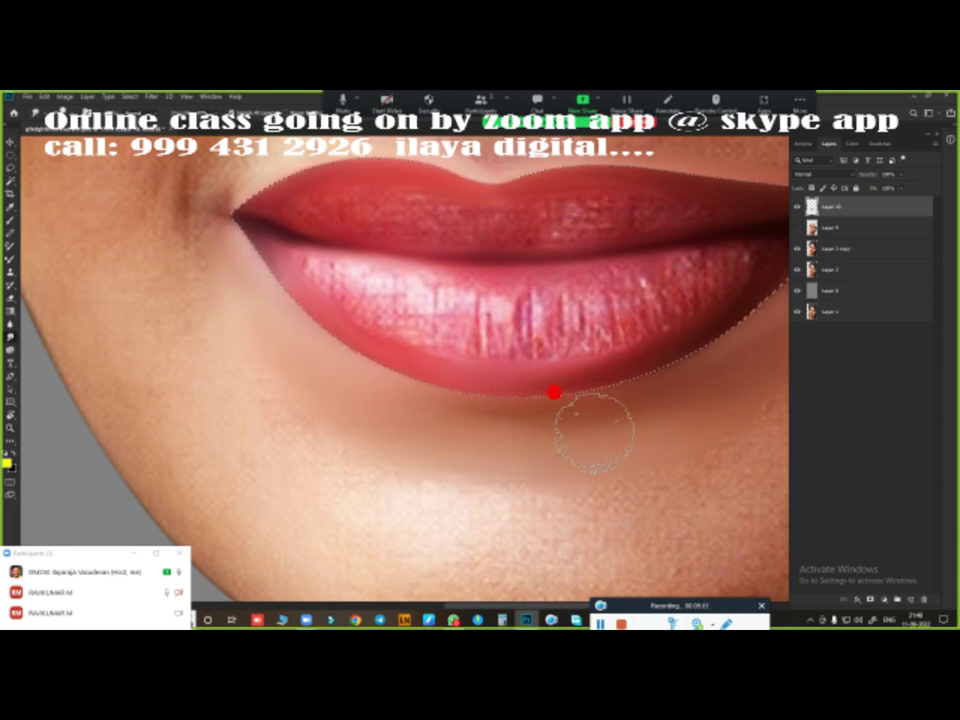
{"action": "left_click_drag", "start_coordinate": [621, 422], "coordinate": [451, 372]}
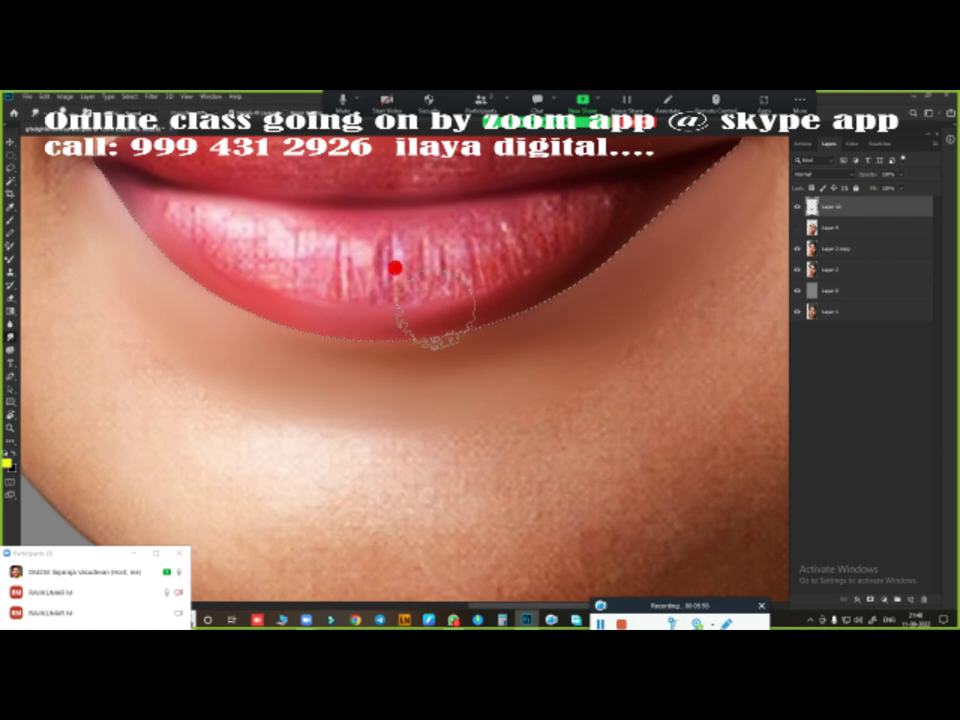
{"action": "scroll", "coordinate": [508, 438], "scroll_direction": "down", "scroll_amount": 2}
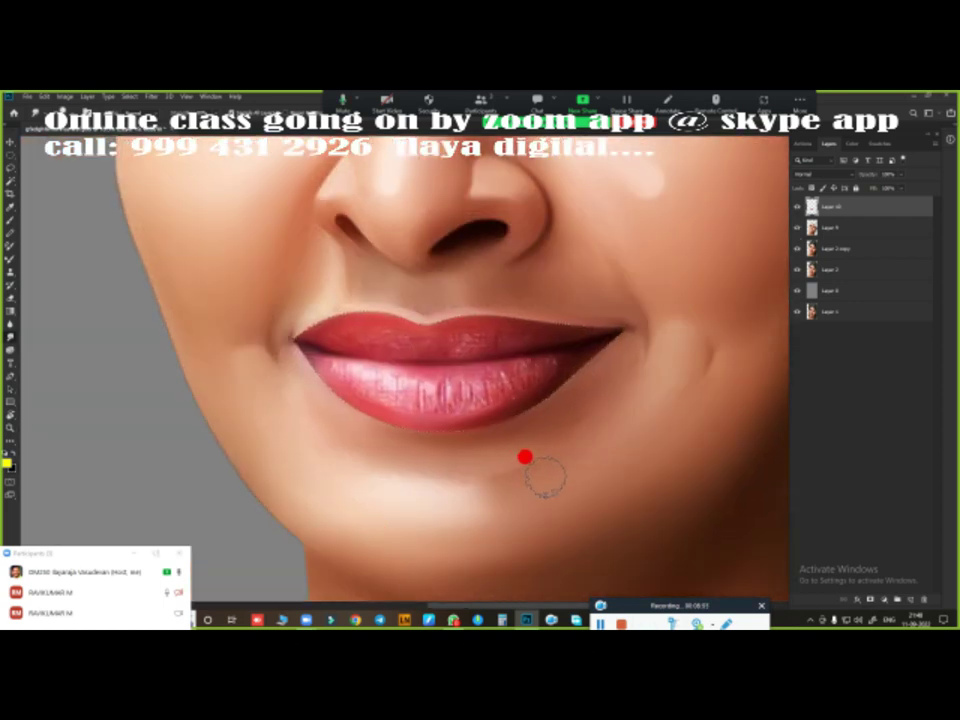
{"action": "scroll", "coordinate": [583, 444], "scroll_direction": "up", "scroll_amount": 2}
Step: Shrink the brush and paint white tooth shapes along the lower lip
{"action": "key", "text": "bracketleft"}
{"action": "key", "text": "bracketleft"}
{"action": "key", "text": "bracketleft"}
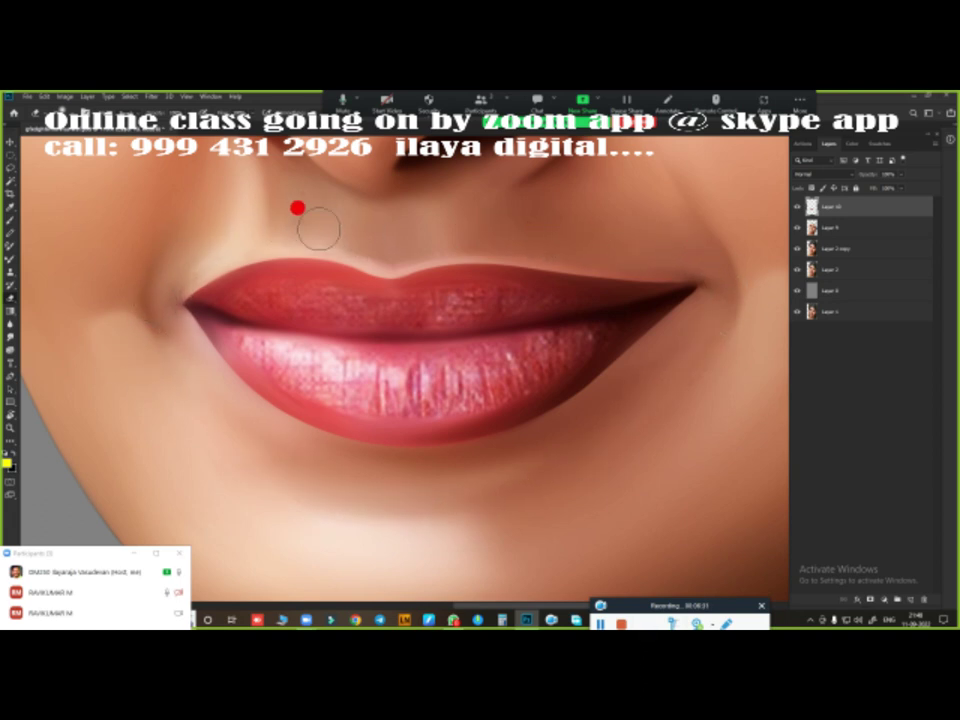
{"action": "scroll", "coordinate": [555, 450], "scroll_direction": "up", "scroll_amount": 1}
{"action": "scroll", "coordinate": [550, 405], "scroll_direction": "up", "scroll_amount": 1}
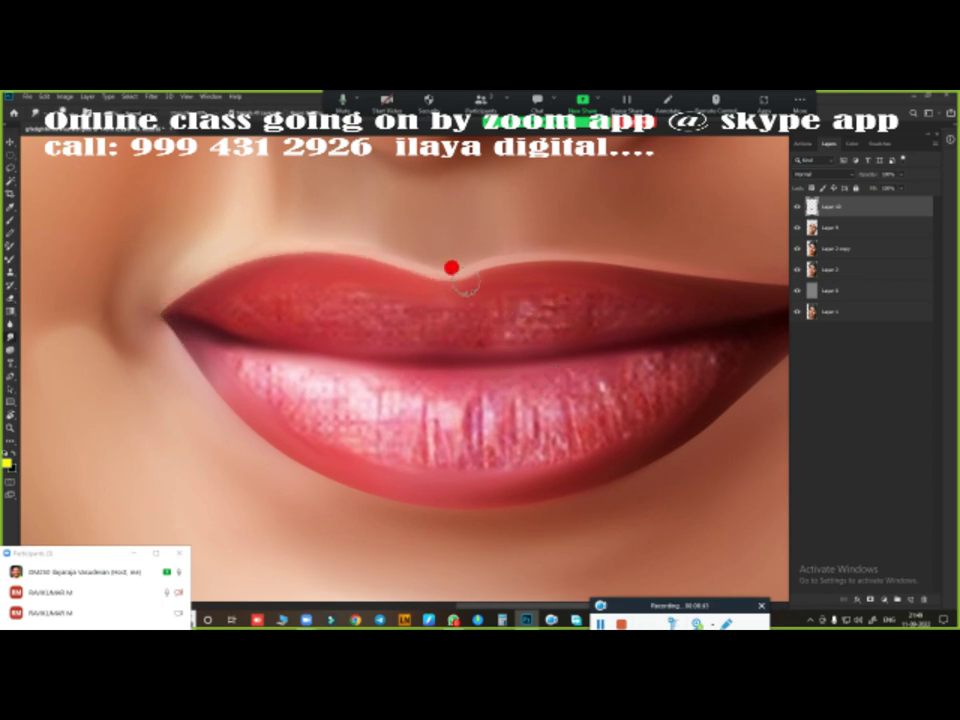
{"action": "left_click_drag", "start_coordinate": [491, 337], "coordinate": [343, 355]}
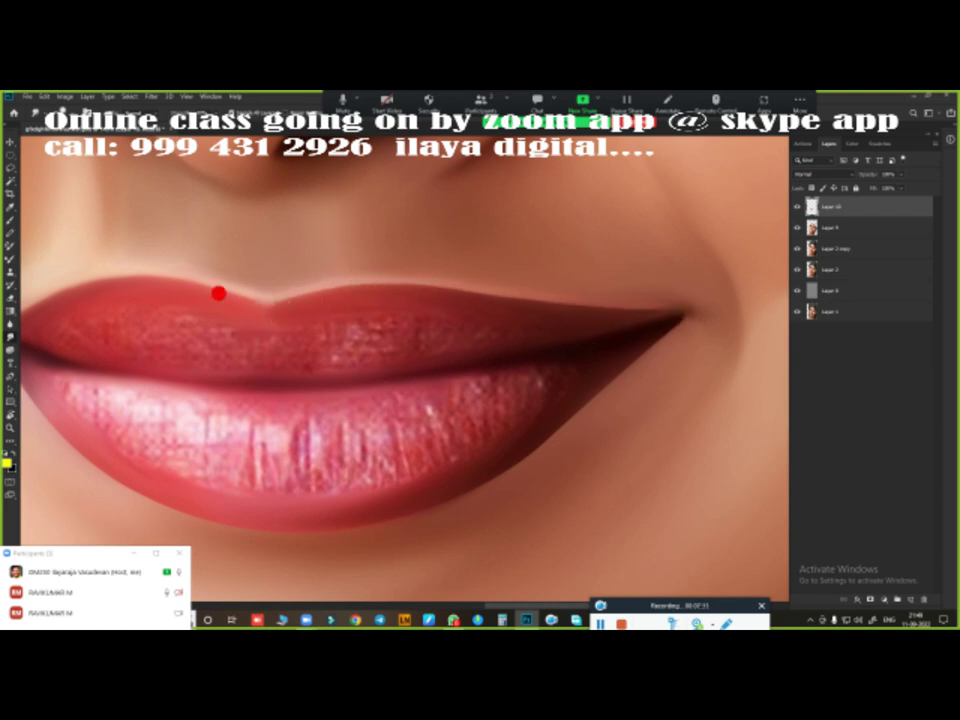
{"action": "scroll", "coordinate": [465, 251], "scroll_direction": "down", "scroll_amount": 2}
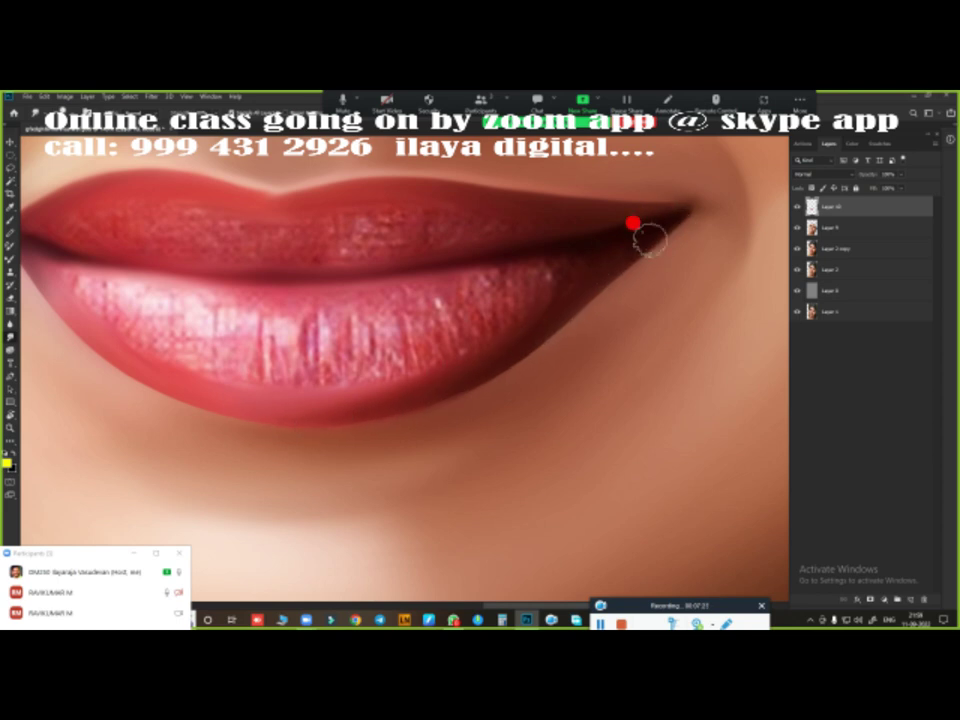
{"action": "scroll", "coordinate": [231, 390], "scroll_direction": "left", "scroll_amount": 2}
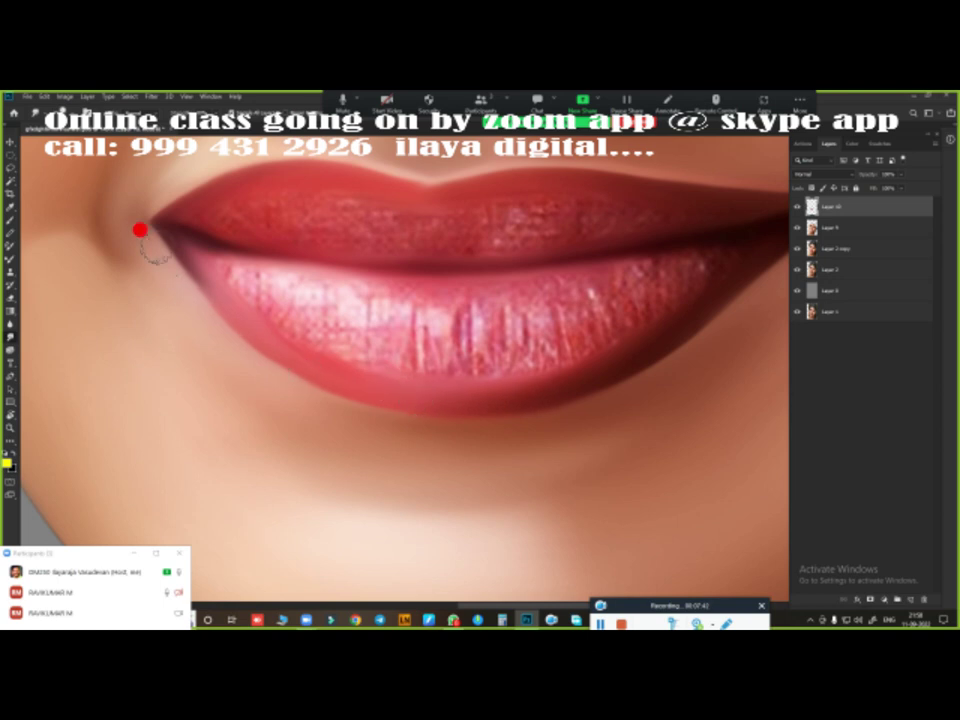
{"action": "scroll", "coordinate": [420, 378], "scroll_direction": "down", "scroll_amount": 4}
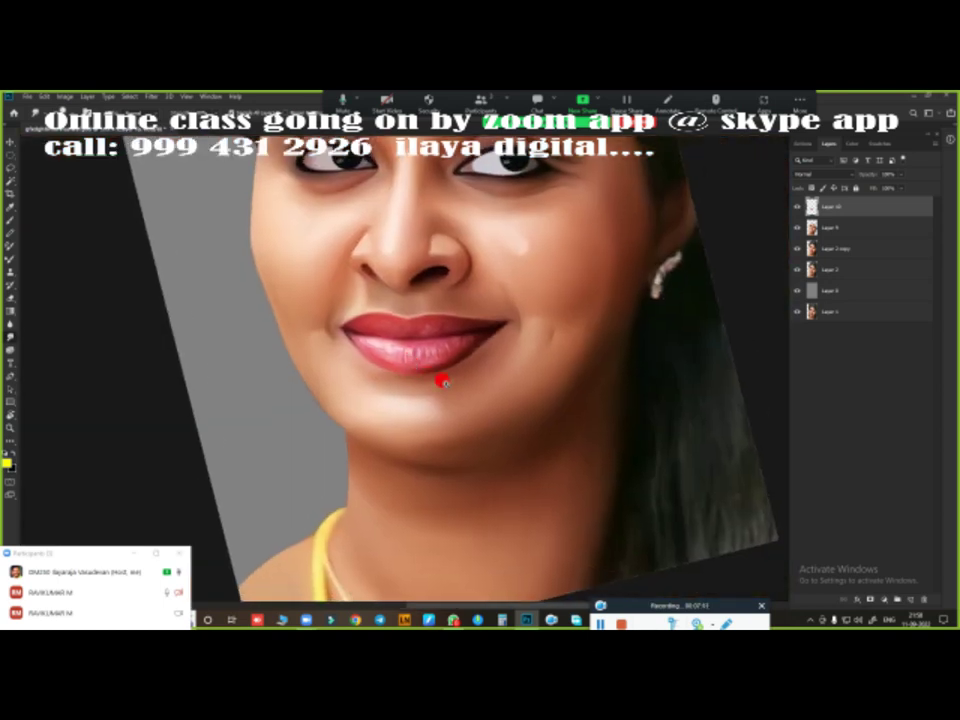
{"action": "scroll", "coordinate": [441, 374], "scroll_direction": "up", "scroll_amount": 3}
{"action": "scroll", "coordinate": [500, 400], "scroll_direction": "up", "scroll_amount": 1}
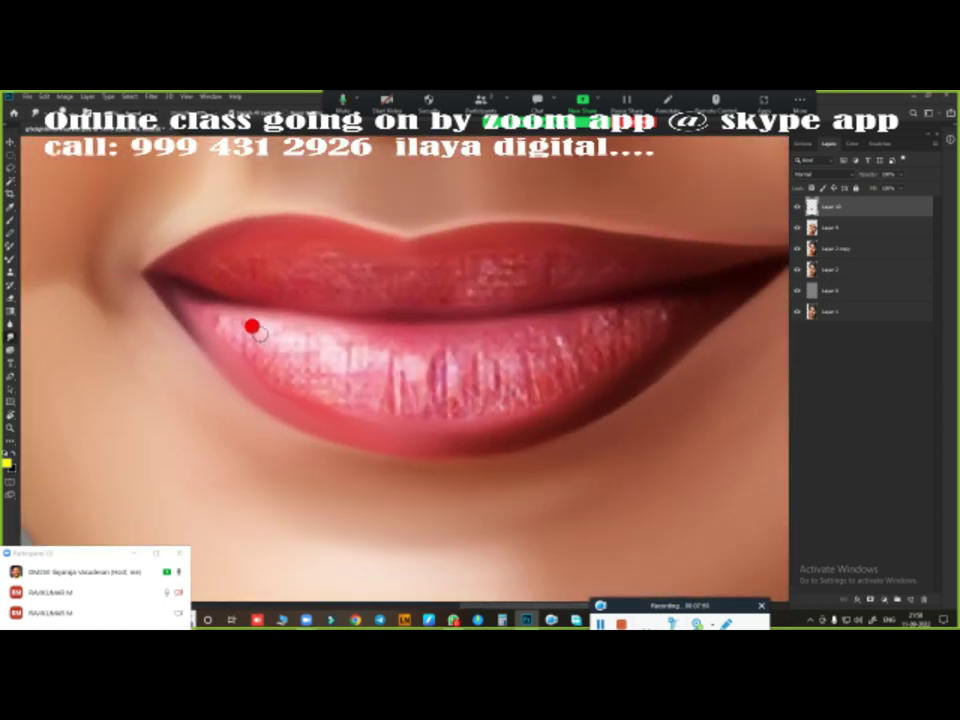
{"action": "mouse_move", "coordinate": [255, 330]}
{"action": "left_mouse_down"}
{"action": "mouse_move", "coordinate": [315, 334]}
{"action": "mouse_move", "coordinate": [448, 370]}
{"action": "mouse_move", "coordinate": [587, 344]}
{"action": "left_mouse_up"}
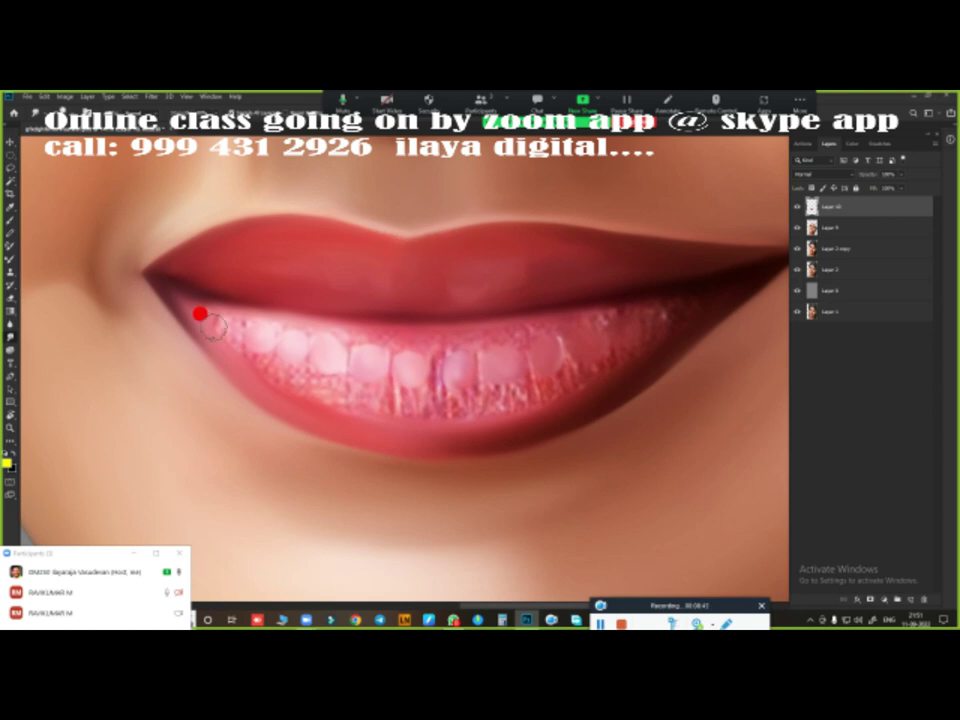
Step: Smooth the speckled tooth texture, repaint the tooth highlights, and fit the face in view
{"action": "left_click_drag", "start_coordinate": [544, 323], "coordinate": [660, 298]}
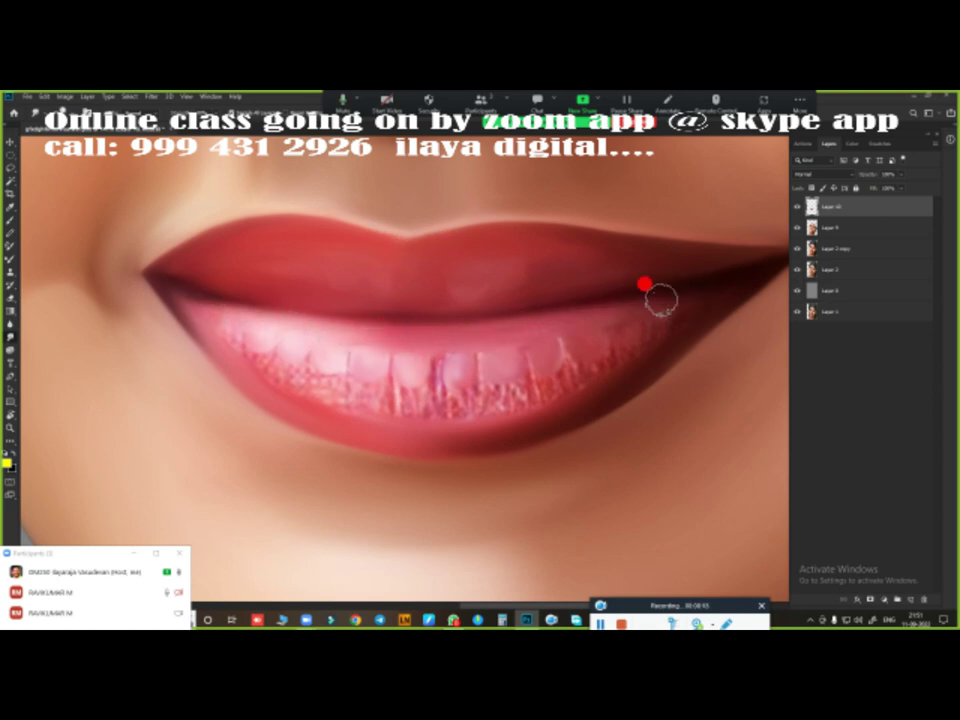
{"action": "mouse_move", "coordinate": [340, 410]}
{"action": "left_mouse_down"}
{"action": "mouse_move", "coordinate": [300, 390]}
{"action": "mouse_move", "coordinate": [429, 403]}
{"action": "mouse_move", "coordinate": [578, 366]}
{"action": "mouse_move", "coordinate": [272, 397]}
{"action": "left_mouse_up"}
{"action": "mouse_move", "coordinate": [248, 331]}
{"action": "left_mouse_down"}
{"action": "mouse_move", "coordinate": [356, 354]}
{"action": "mouse_move", "coordinate": [388, 389]}
{"action": "left_mouse_up"}
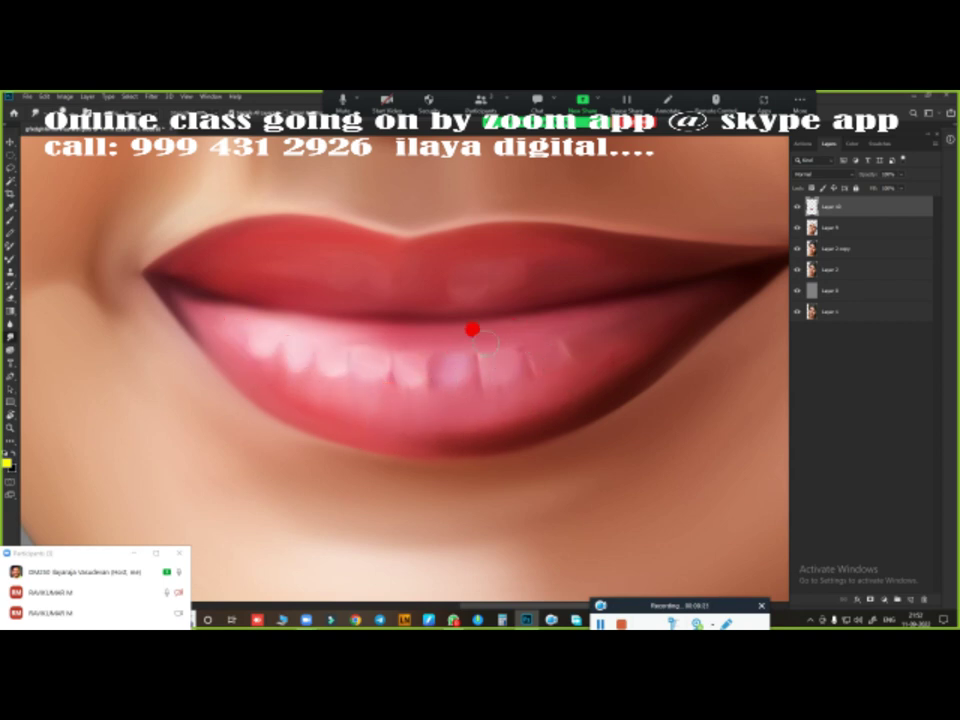
{"action": "mouse_move", "coordinate": [424, 385]}
{"action": "left_mouse_down"}
{"action": "mouse_move", "coordinate": [212, 328]}
{"action": "mouse_move", "coordinate": [456, 317]}
{"action": "mouse_move", "coordinate": [284, 297]}
{"action": "left_mouse_up"}
{"action": "key", "text": "ctrl+0"}
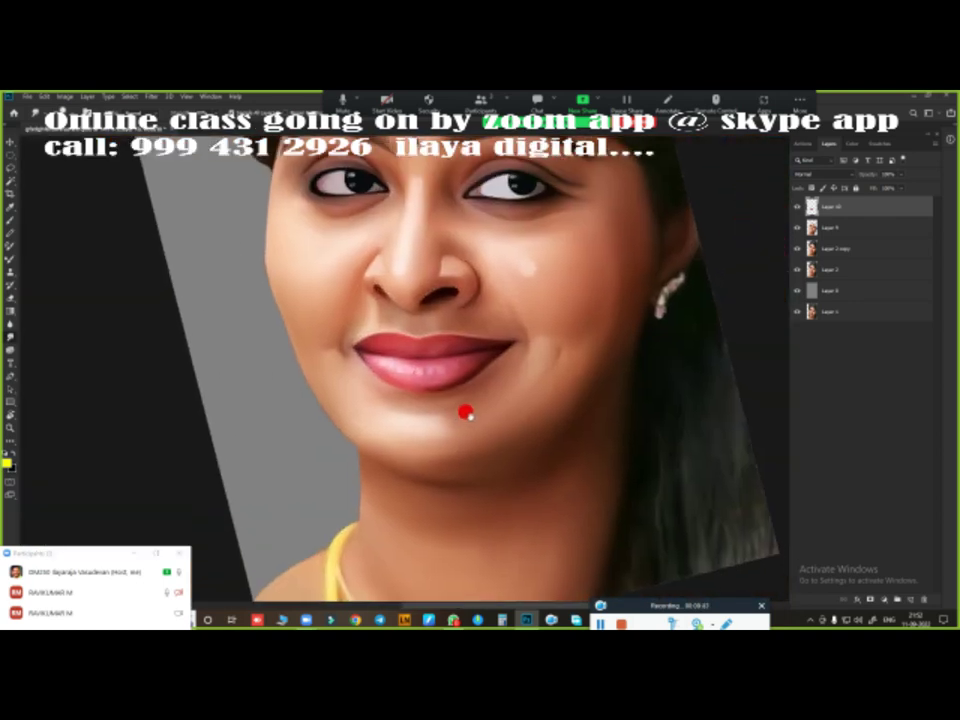
{"action": "scroll", "coordinate": [422, 396], "scroll_direction": "up", "scroll_amount": 3}
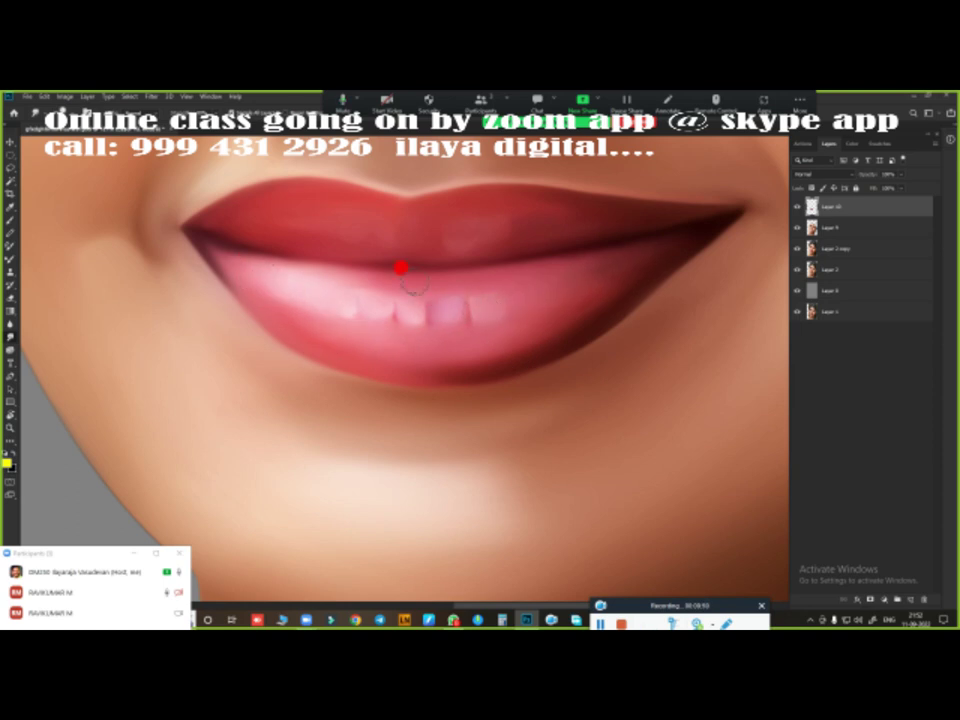
{"action": "key", "text": "ctrl+0"}
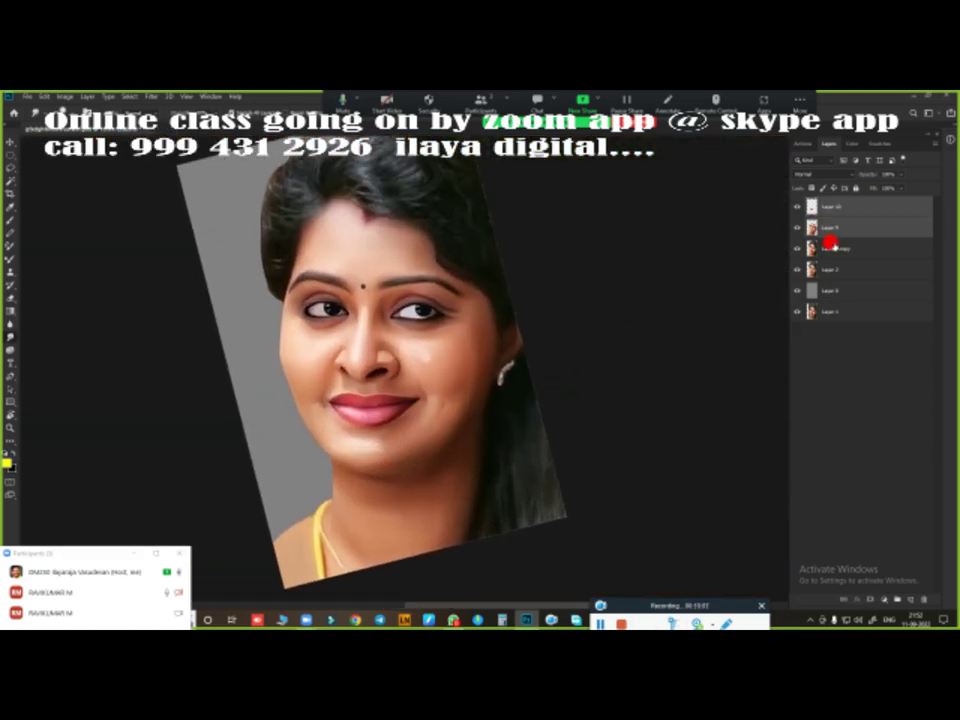
Step: Merge the lip-painting Layer 9 into the layer below
{"action": "key", "text": "Delete"}
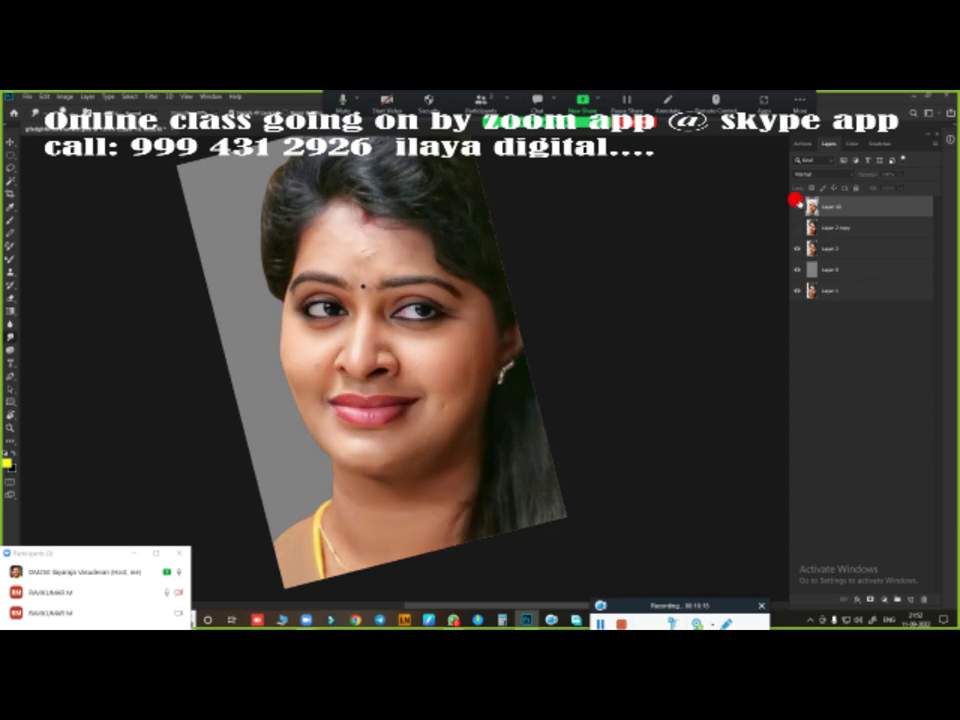
{"action": "scroll", "coordinate": [311, 349], "scroll_direction": "up", "scroll_amount": 3}
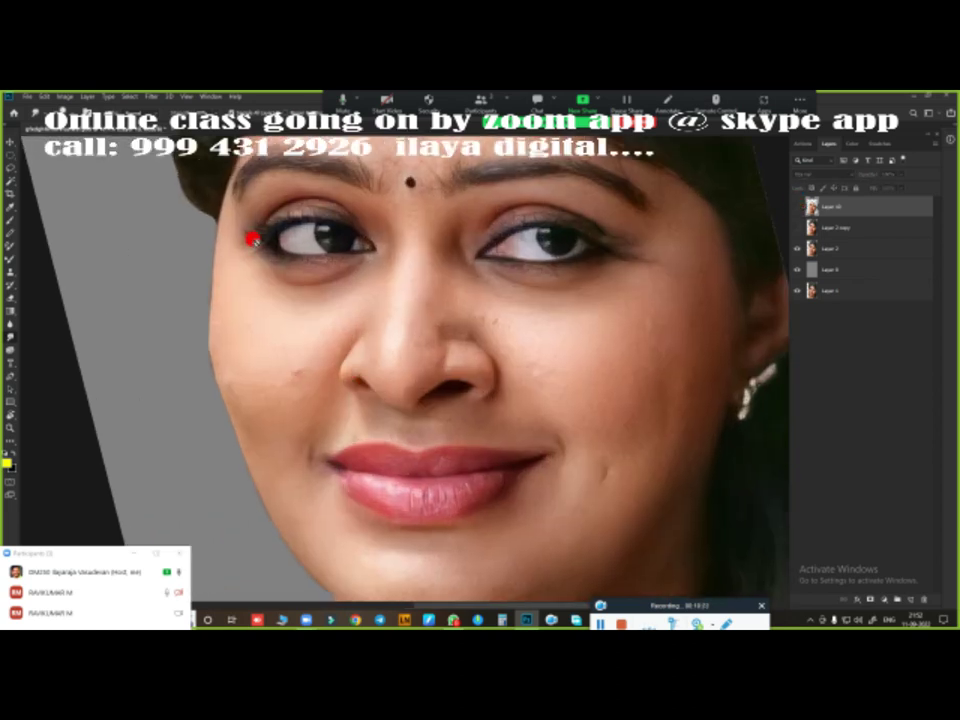
{"action": "scroll", "coordinate": [767, 235], "scroll_direction": "down", "scroll_amount": 1}
{"action": "scroll", "coordinate": [797, 223], "scroll_direction": "down", "scroll_amount": 2}
{"action": "scroll", "coordinate": [489, 364], "scroll_direction": "down", "scroll_amount": 1}
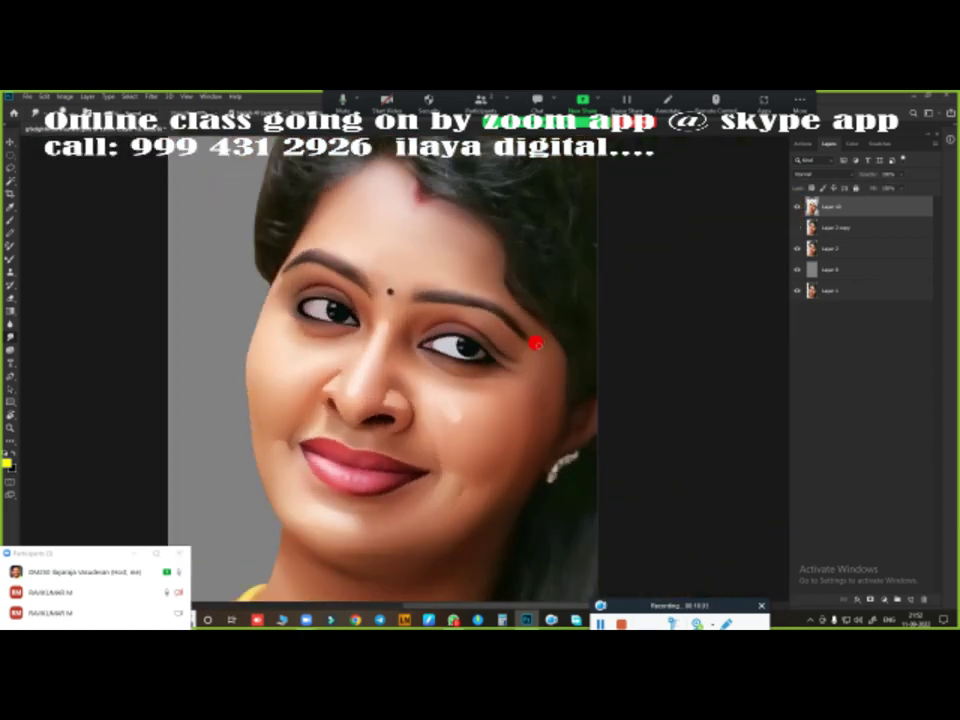
{"action": "scroll", "coordinate": [531, 339], "scroll_direction": "down", "scroll_amount": 2}
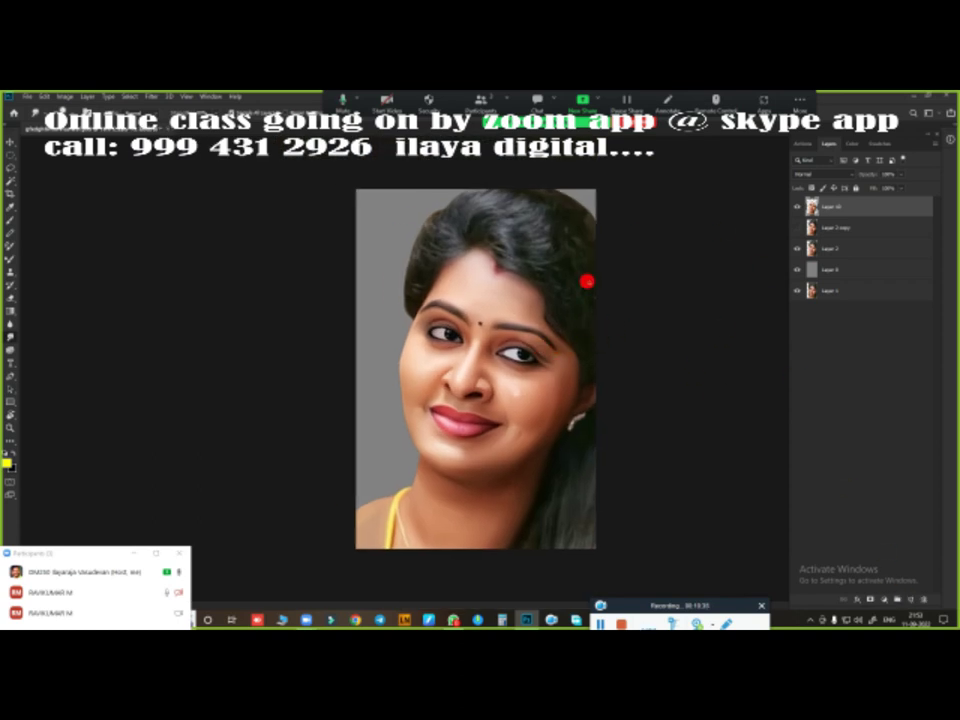
Step: Create the empty top layer with Ctrl+Shift+Alt+N and zoom toward the forehead
{"action": "key", "text": "ctrl+shift+alt+n"}
{"action": "scroll", "coordinate": [521, 399], "scroll_direction": "up", "scroll_amount": 2}
{"action": "scroll", "coordinate": [444, 343], "scroll_direction": "up", "scroll_amount": 1}
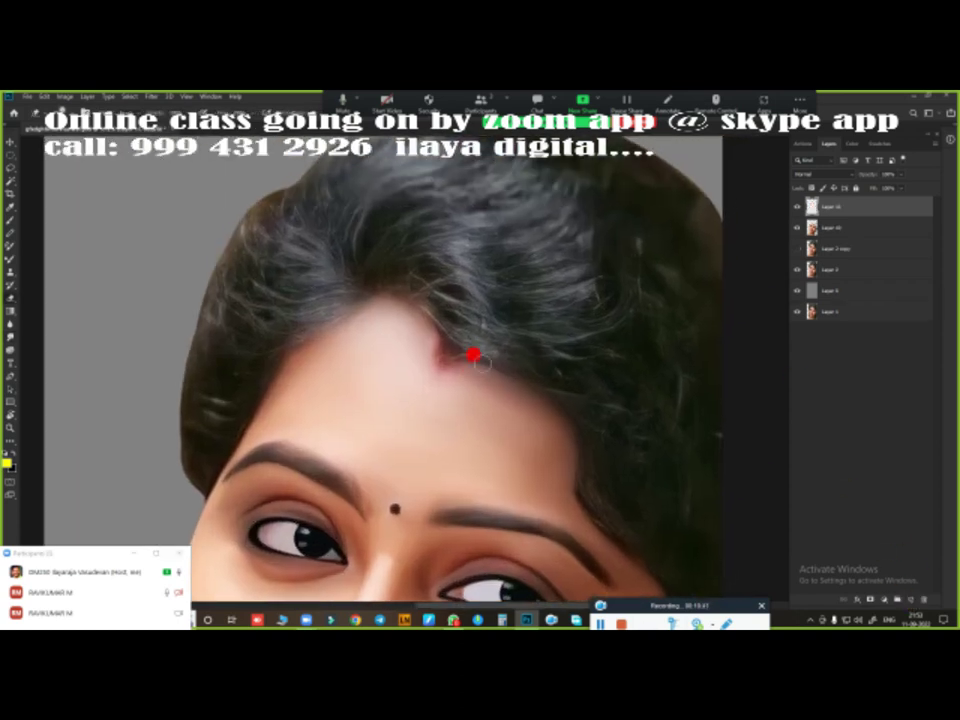
Step: Reselect the top empty layer and zoom in on the hair
{"action": "key", "text": "alt+bracketleft"}
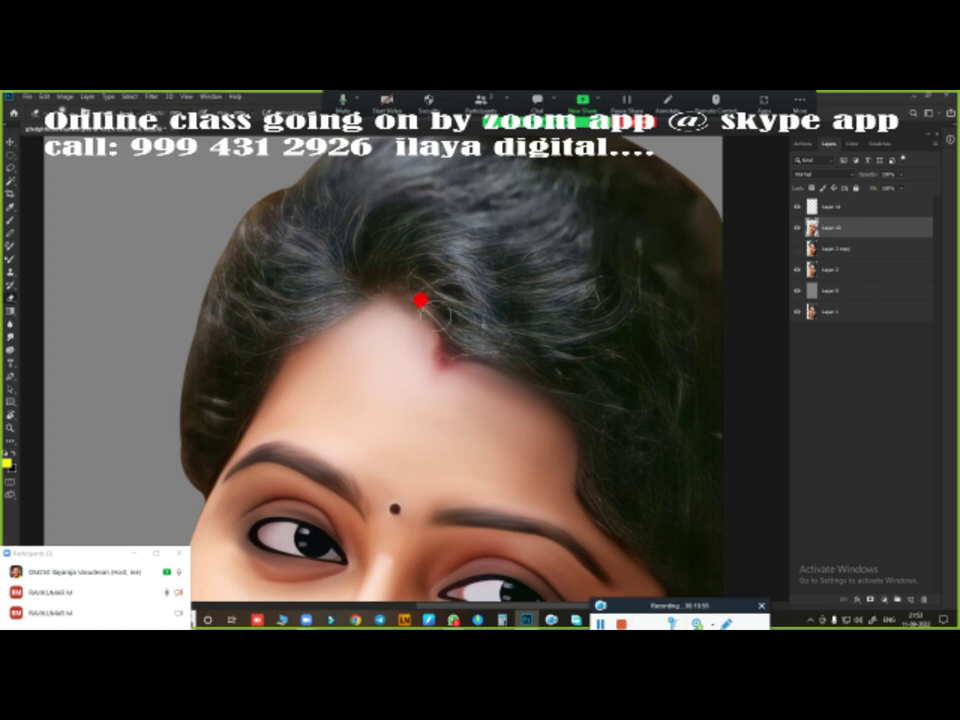
{"action": "scroll", "coordinate": [484, 347], "scroll_direction": "up", "scroll_amount": 1}
{"action": "left_click", "coordinate": [825, 207]}
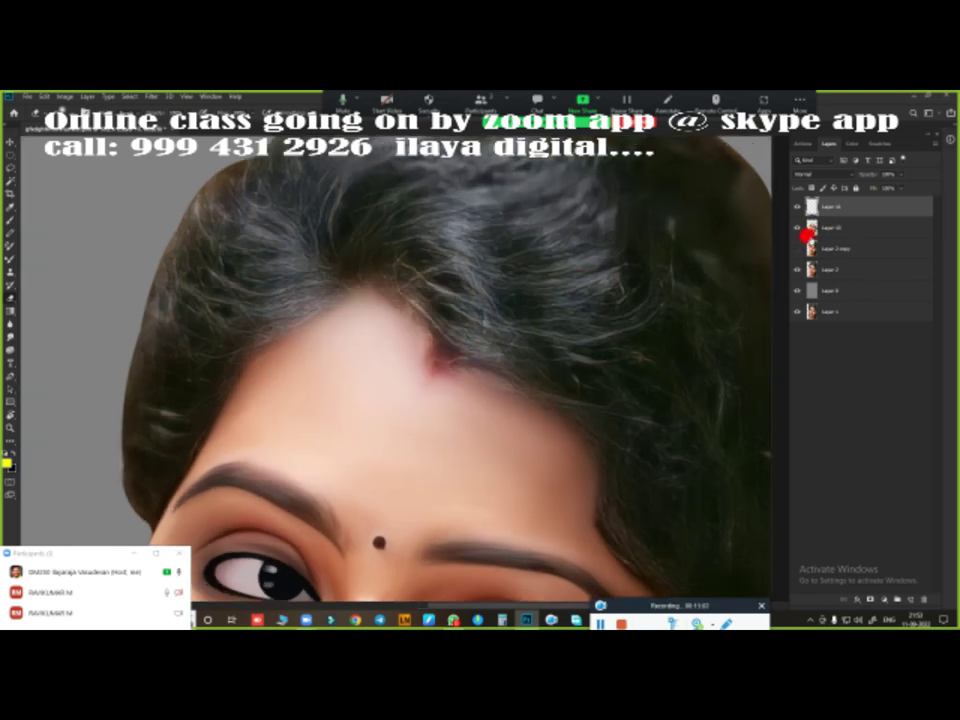
{"action": "scroll", "coordinate": [478, 355], "scroll_direction": "up", "scroll_amount": 3}
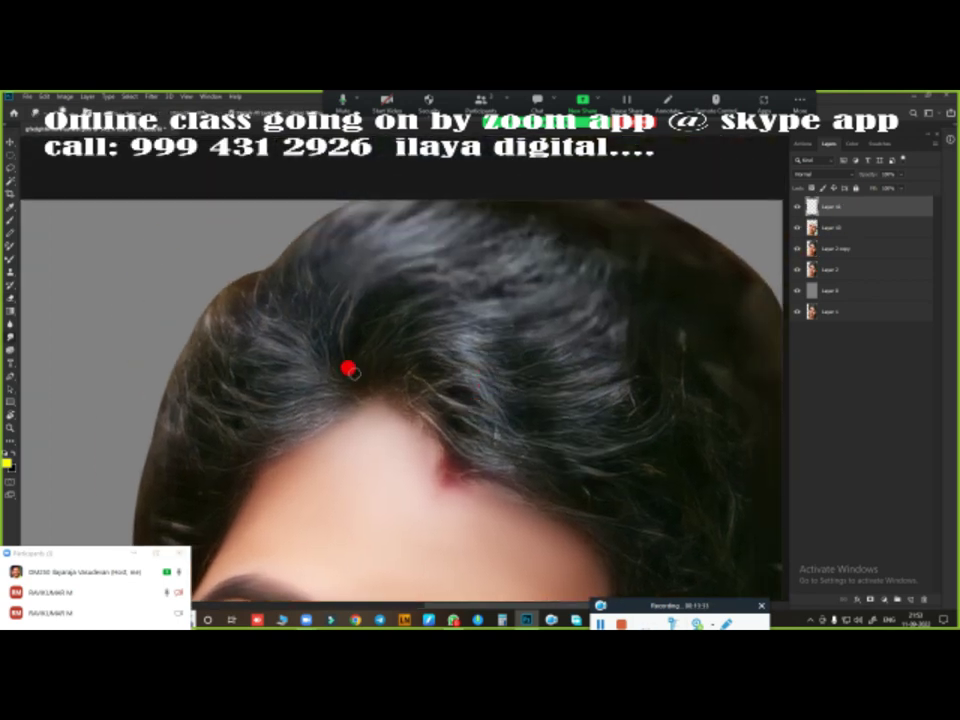
{"action": "scroll", "coordinate": [348, 370], "scroll_direction": "down", "scroll_amount": 2}
{"action": "scroll", "coordinate": [364, 349], "scroll_direction": "up", "scroll_amount": 3}
{"action": "scroll", "coordinate": [405, 366], "scroll_direction": "up", "scroll_amount": 1}
{"action": "scroll", "coordinate": [478, 346], "scroll_direction": "up", "scroll_amount": 2}
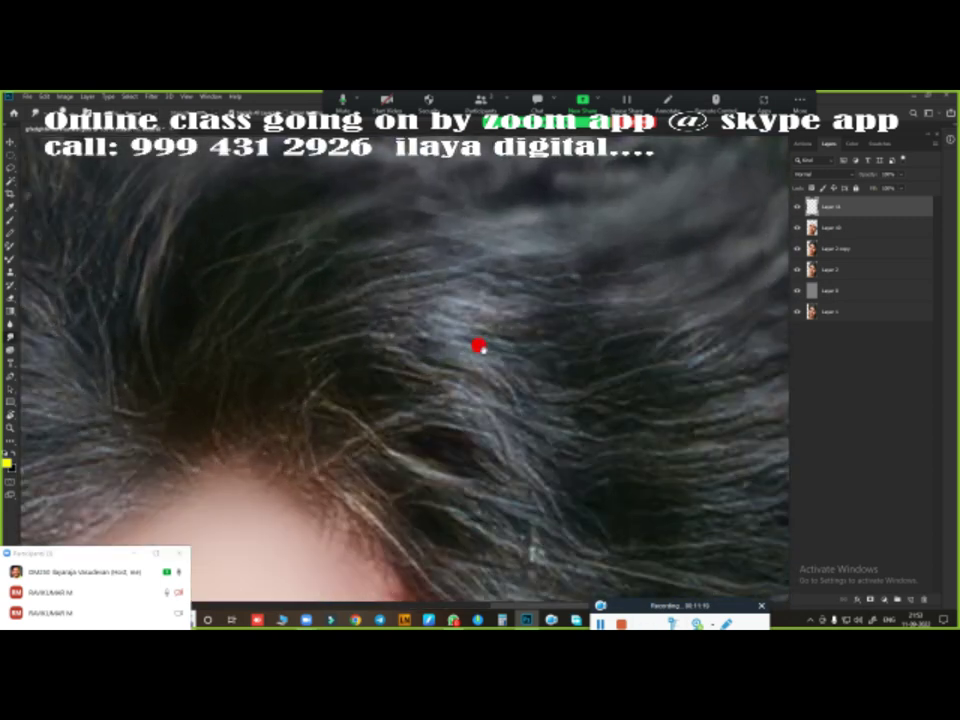
{"action": "scroll", "coordinate": [478, 346], "scroll_direction": "up", "scroll_amount": 1}
Step: Smudge the top hair into smooth flowing streaks, undoing one bad stroke
{"action": "left_click_drag", "start_coordinate": [420, 328], "coordinate": [502, 359]}
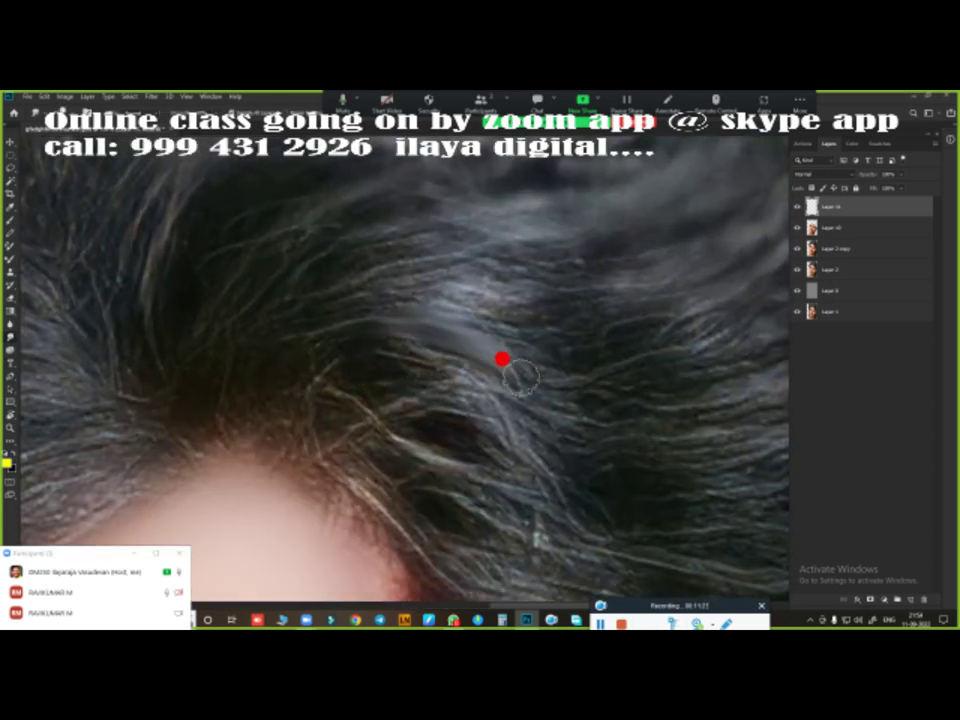
{"action": "scroll", "coordinate": [370, 321], "scroll_direction": "down", "scroll_amount": 2}
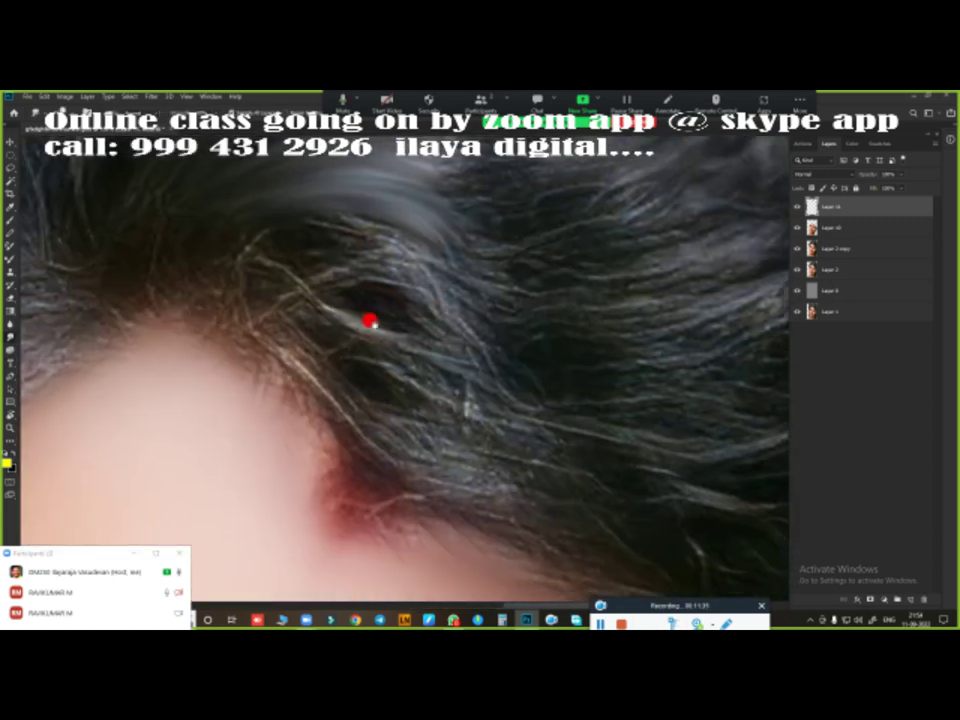
{"action": "left_click_drag", "start_coordinate": [428, 274], "coordinate": [225, 197]}
{"action": "scroll", "coordinate": [260, 206], "scroll_direction": "down", "scroll_amount": 2}
{"action": "mouse_move", "coordinate": [296, 216]}
{"action": "left_mouse_down"}
{"action": "mouse_move", "coordinate": [378, 208]}
{"action": "mouse_move", "coordinate": [354, 266]}
{"action": "mouse_move", "coordinate": [401, 379]}
{"action": "mouse_move", "coordinate": [414, 328]}
{"action": "mouse_move", "coordinate": [587, 514]}
{"action": "left_mouse_up"}
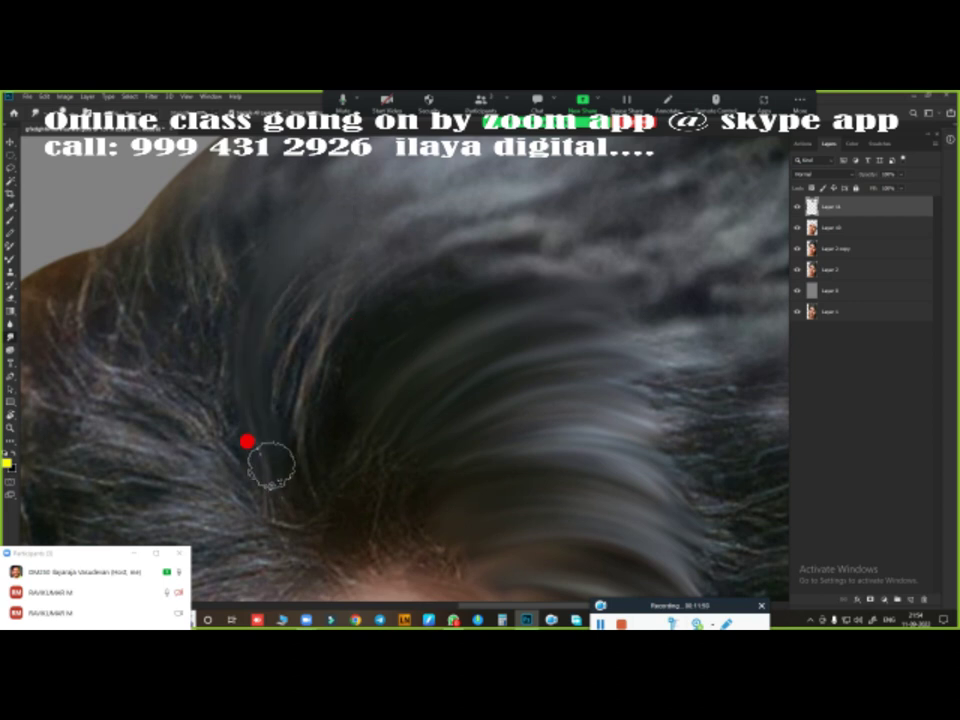
{"action": "left_click_drag", "start_coordinate": [270, 463], "coordinate": [375, 521]}
{"action": "scroll", "coordinate": [340, 480], "scroll_direction": "up", "scroll_amount": 5}
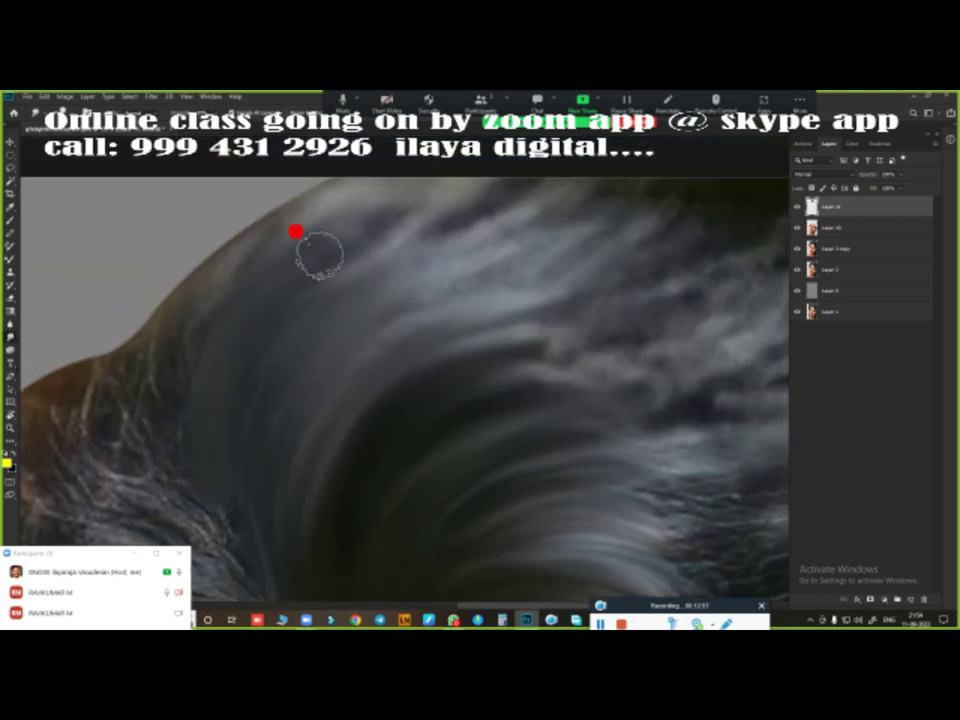
{"action": "scroll", "coordinate": [255, 270], "scroll_direction": "down", "scroll_amount": 1}
{"action": "scroll", "coordinate": [291, 480], "scroll_direction": "down", "scroll_amount": 4}
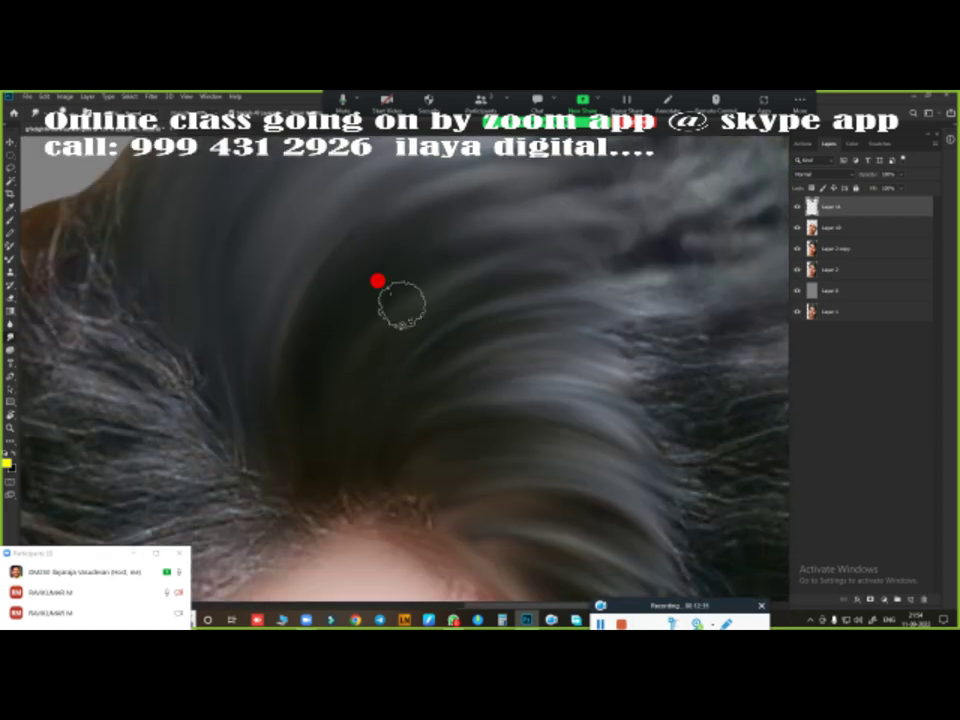
{"action": "left_click_drag", "start_coordinate": [401, 305], "coordinate": [606, 420]}
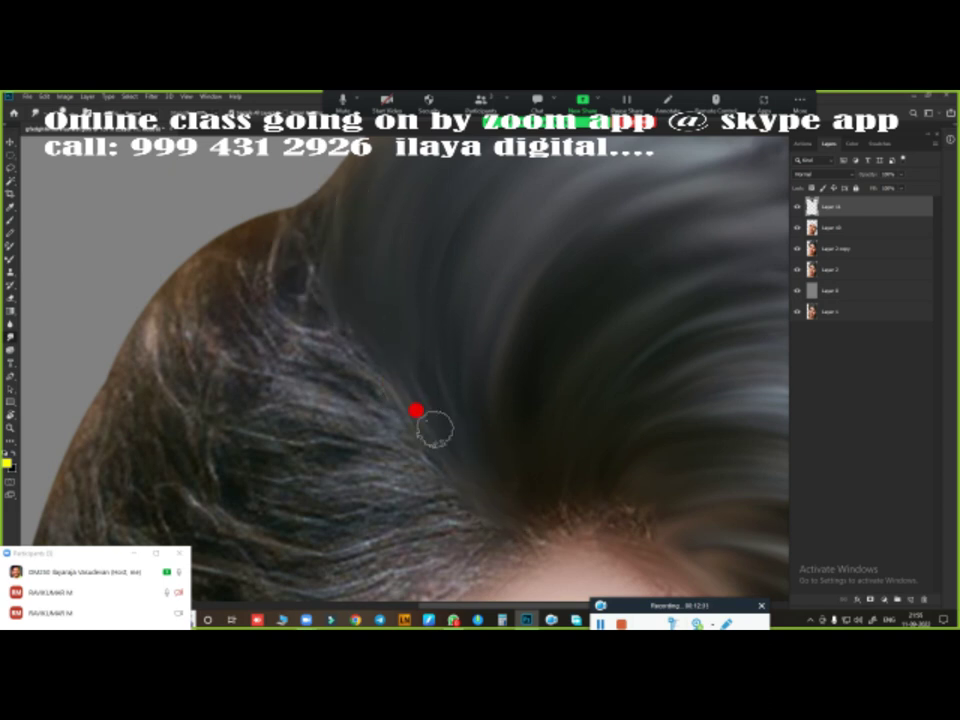
{"action": "key", "text": "ctrl+z"}
{"action": "key", "text": "ctrl+z"}
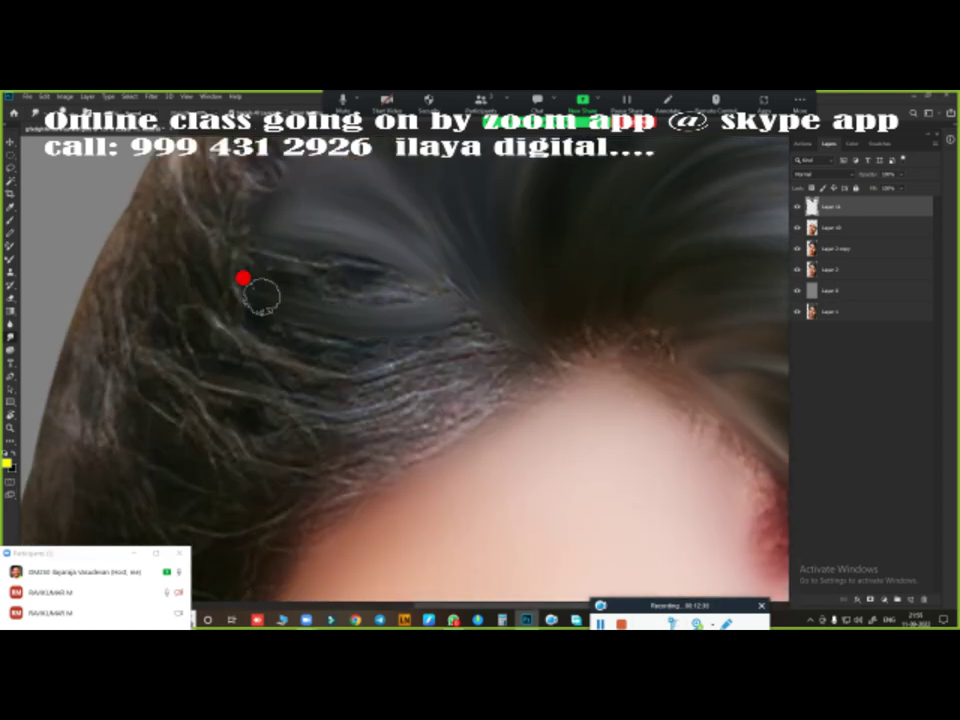
Step: Smudge the curly hair on the left into smooth dark strands
{"action": "mouse_move", "coordinate": [260, 325]}
{"action": "left_mouse_down"}
{"action": "mouse_move", "coordinate": [219, 390]}
{"action": "mouse_move", "coordinate": [347, 435]}
{"action": "mouse_move", "coordinate": [460, 331]}
{"action": "left_mouse_up"}
{"action": "left_click_drag", "start_coordinate": [283, 459], "coordinate": [422, 334]}
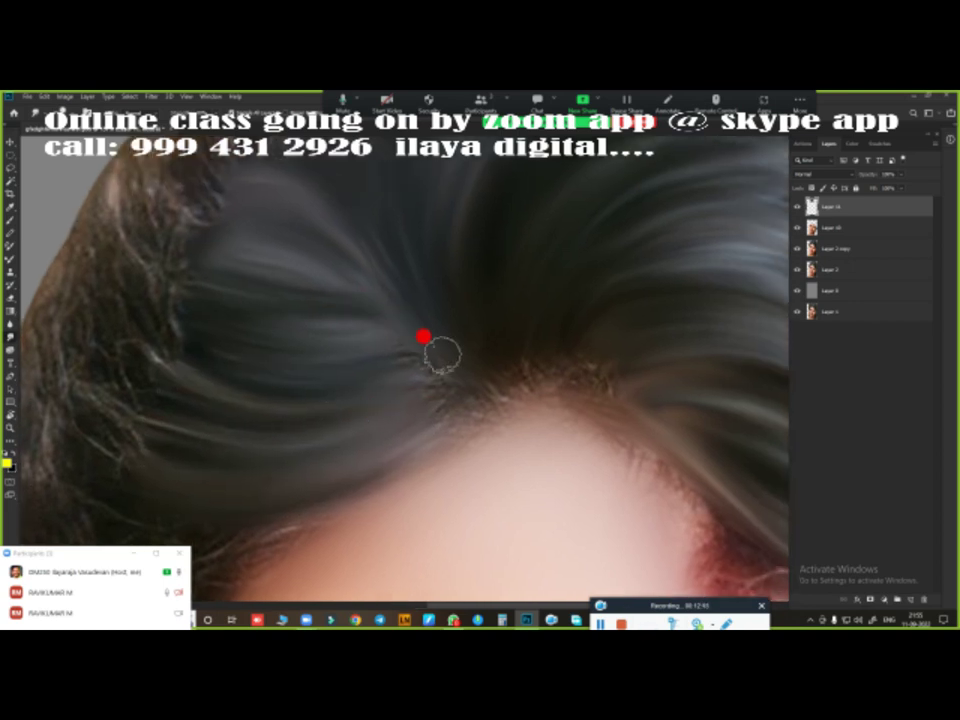
{"action": "mouse_move", "coordinate": [480, 367]}
{"action": "left_mouse_down"}
{"action": "mouse_move", "coordinate": [441, 420]}
{"action": "mouse_move", "coordinate": [246, 377]}
{"action": "left_mouse_up"}
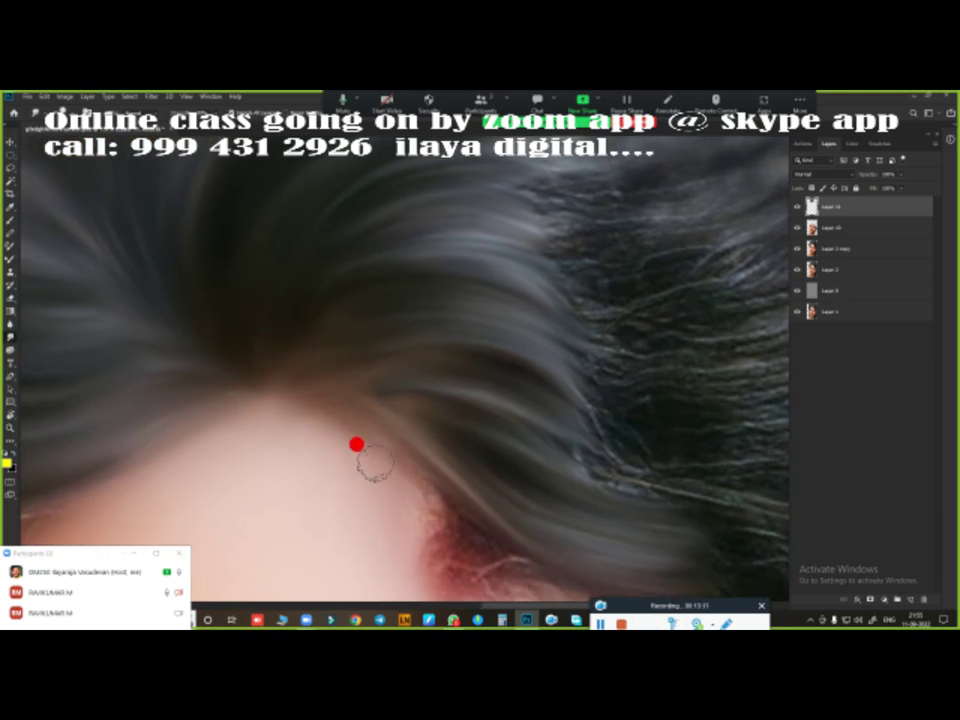
{"action": "scroll", "coordinate": [356, 443], "scroll_direction": "down", "scroll_amount": 3}
{"action": "scroll", "coordinate": [420, 300], "scroll_direction": "up", "scroll_amount": 1}
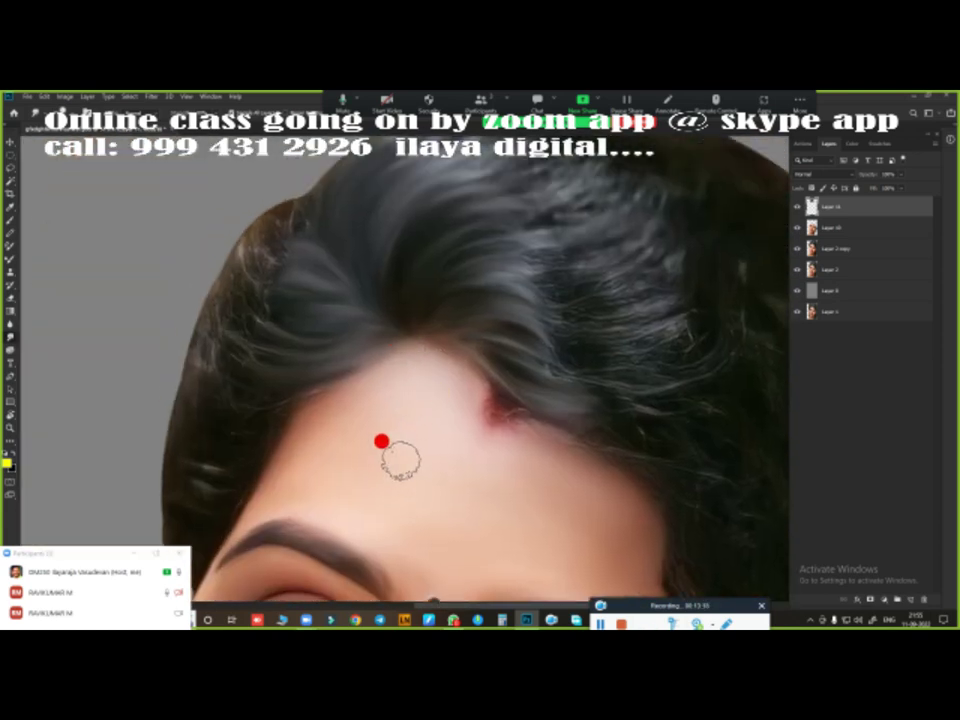
{"action": "scroll", "coordinate": [221, 424], "scroll_direction": "up", "scroll_amount": 2}
{"action": "scroll", "coordinate": [471, 360], "scroll_direction": "up", "scroll_amount": 1}
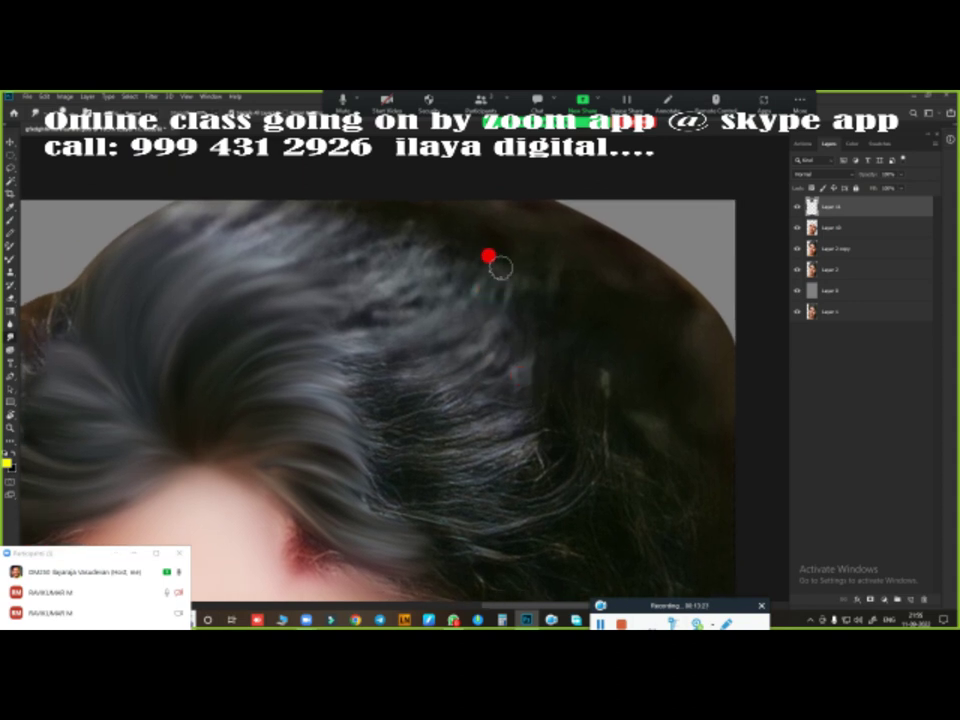
Step: Smooth the noisy hair patch at the crown, then pan toward the hair's right side
{"action": "left_click_drag", "start_coordinate": [470, 263], "coordinate": [476, 315]}
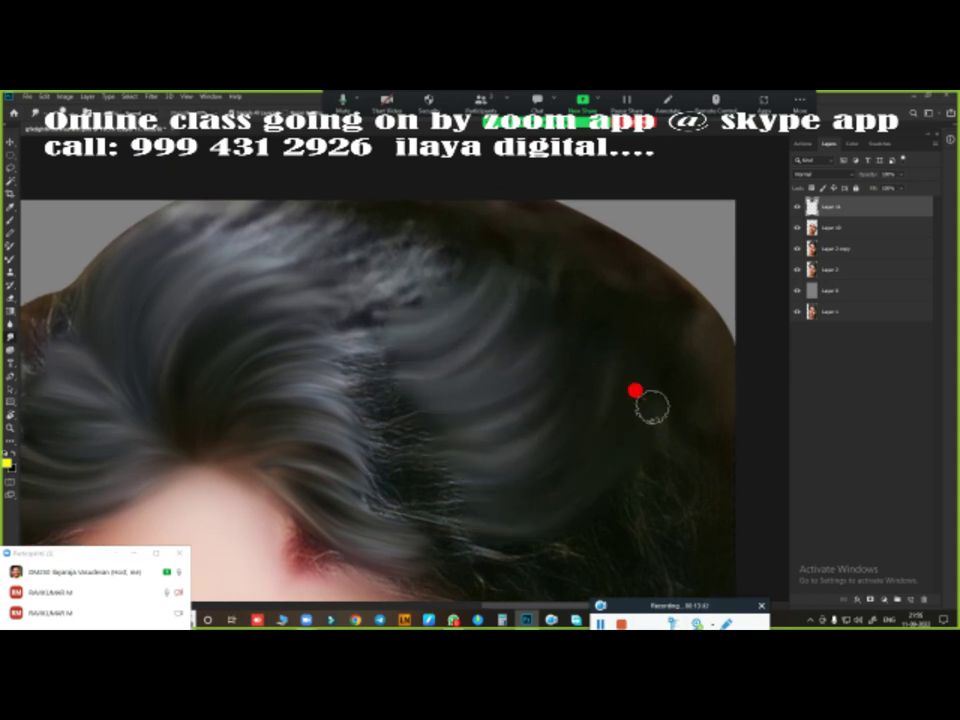
{"action": "left_click_drag", "start_coordinate": [634, 390], "coordinate": [626, 294]}
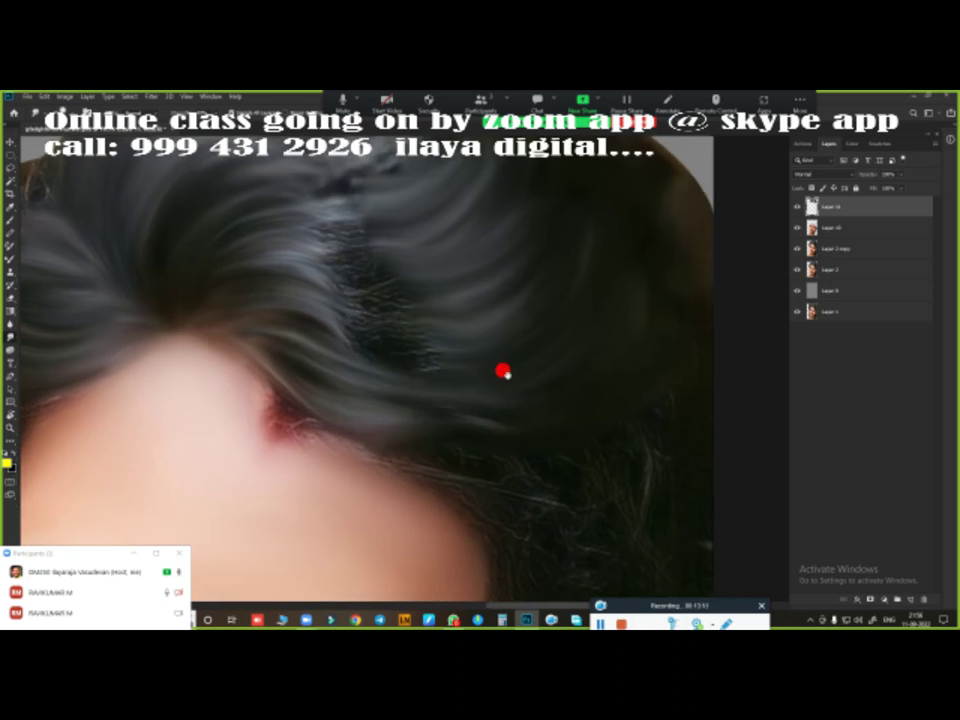
{"action": "scroll", "coordinate": [450, 360], "scroll_direction": "up", "scroll_amount": 2}
{"action": "scroll", "coordinate": [450, 360], "scroll_direction": "left", "scroll_amount": 2}
{"action": "mouse_move", "coordinate": [383, 316]}
{"action": "left_mouse_down"}
{"action": "mouse_move", "coordinate": [339, 285]}
{"action": "mouse_move", "coordinate": [478, 243]}
{"action": "left_mouse_up"}
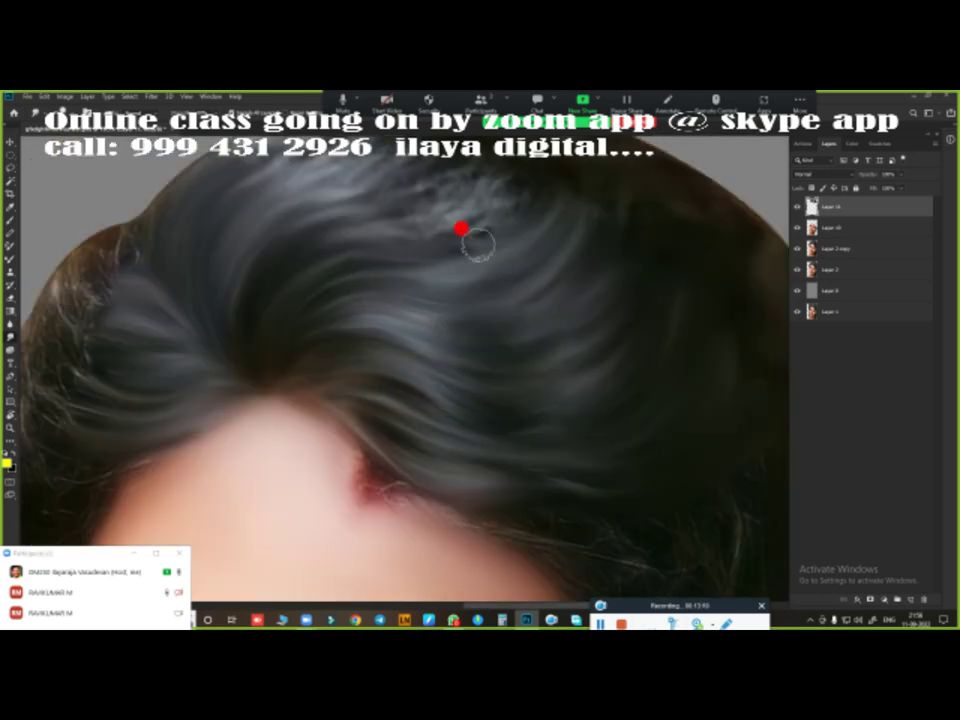
{"action": "mouse_move", "coordinate": [557, 413]}
{"action": "left_mouse_down"}
{"action": "mouse_move", "coordinate": [380, 416]}
{"action": "mouse_move", "coordinate": [590, 557]}
{"action": "left_mouse_up"}
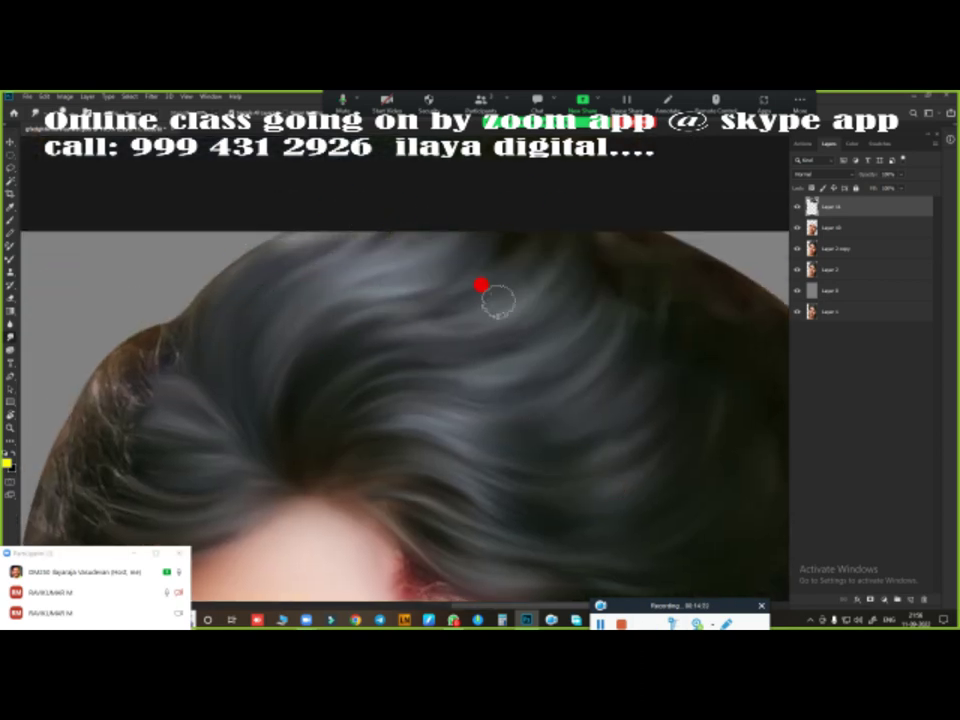
{"action": "left_click_drag", "start_coordinate": [497, 298], "coordinate": [254, 302]}
Step: Navigate to the neck area and smudge the hair strands beside the neck
{"action": "left_click_drag", "start_coordinate": [557, 437], "coordinate": [477, 404]}
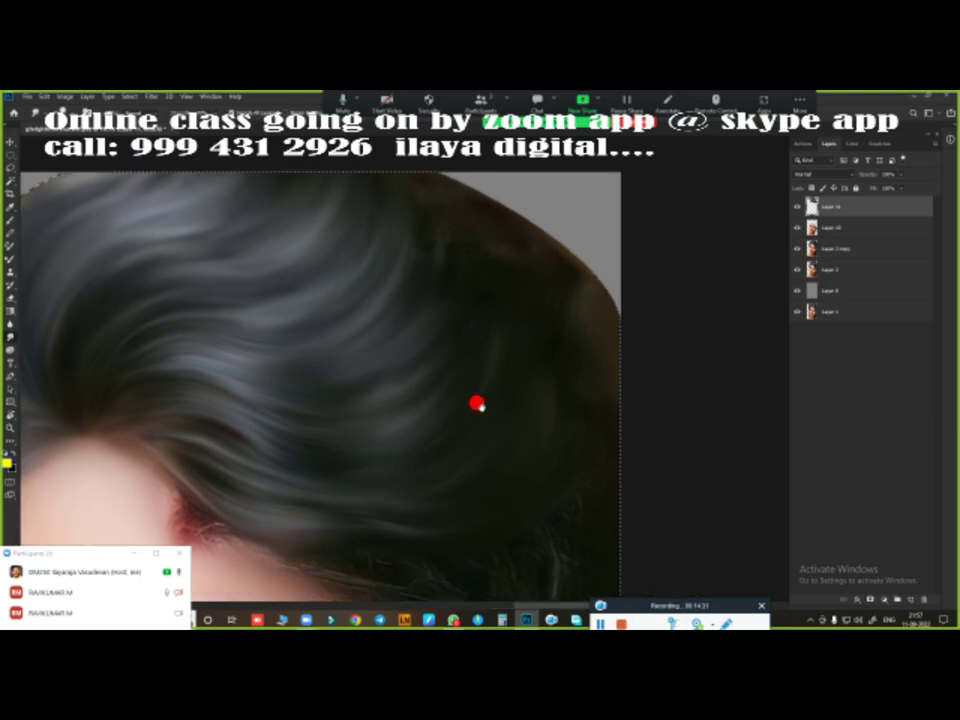
{"action": "left_click_drag", "start_coordinate": [421, 318], "coordinate": [478, 414]}
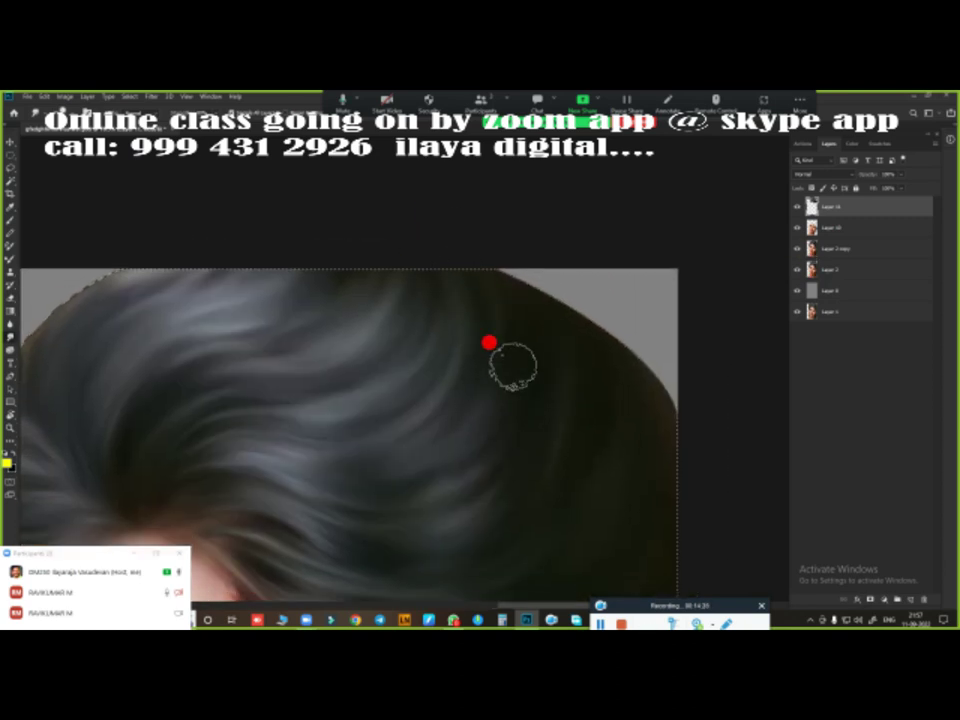
{"action": "left_click_drag", "start_coordinate": [619, 442], "coordinate": [592, 281]}
{"action": "scroll", "coordinate": [276, 240], "scroll_direction": "down", "scroll_amount": 3}
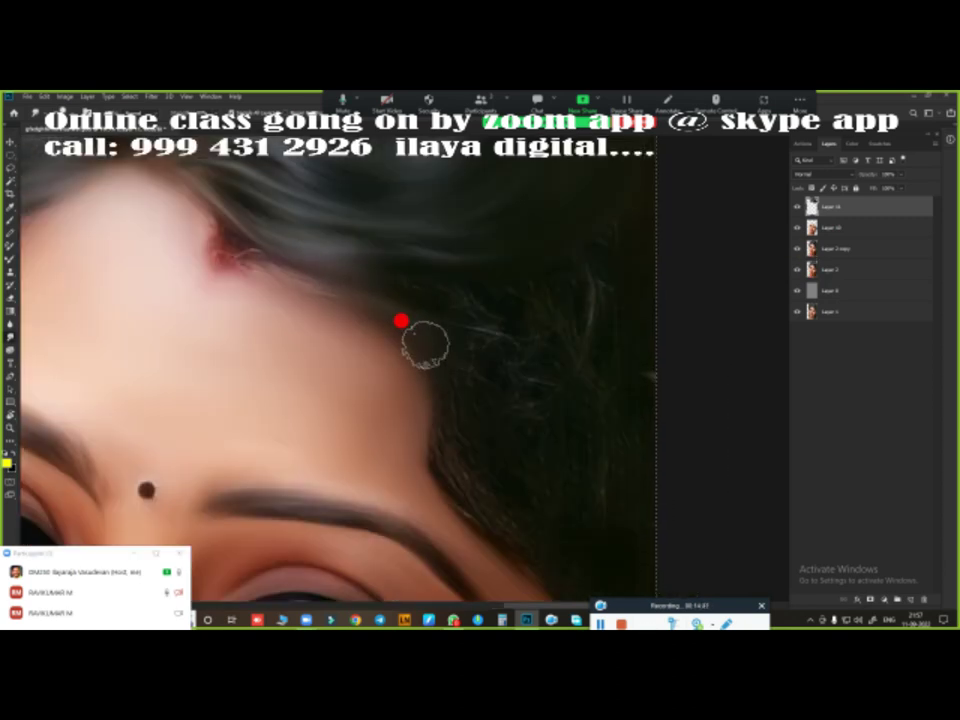
{"action": "scroll", "coordinate": [486, 257], "scroll_direction": "down", "scroll_amount": 1}
{"action": "scroll", "coordinate": [543, 395], "scroll_direction": "down", "scroll_amount": 2}
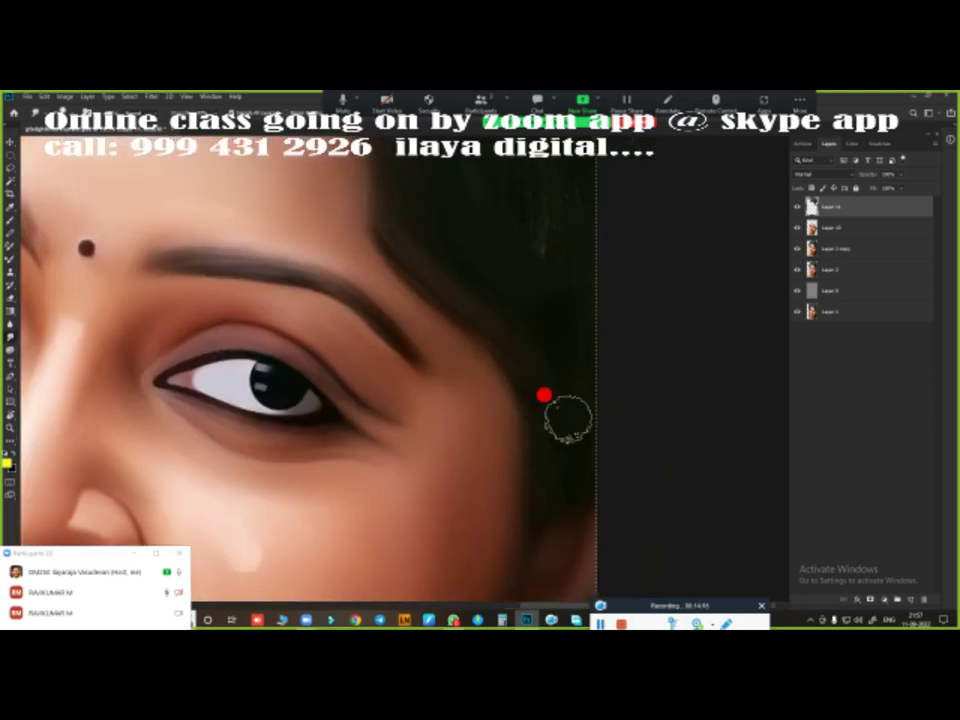
{"action": "scroll", "coordinate": [502, 278], "scroll_direction": "down", "scroll_amount": 2}
{"action": "scroll", "coordinate": [507, 482], "scroll_direction": "up", "scroll_amount": 3}
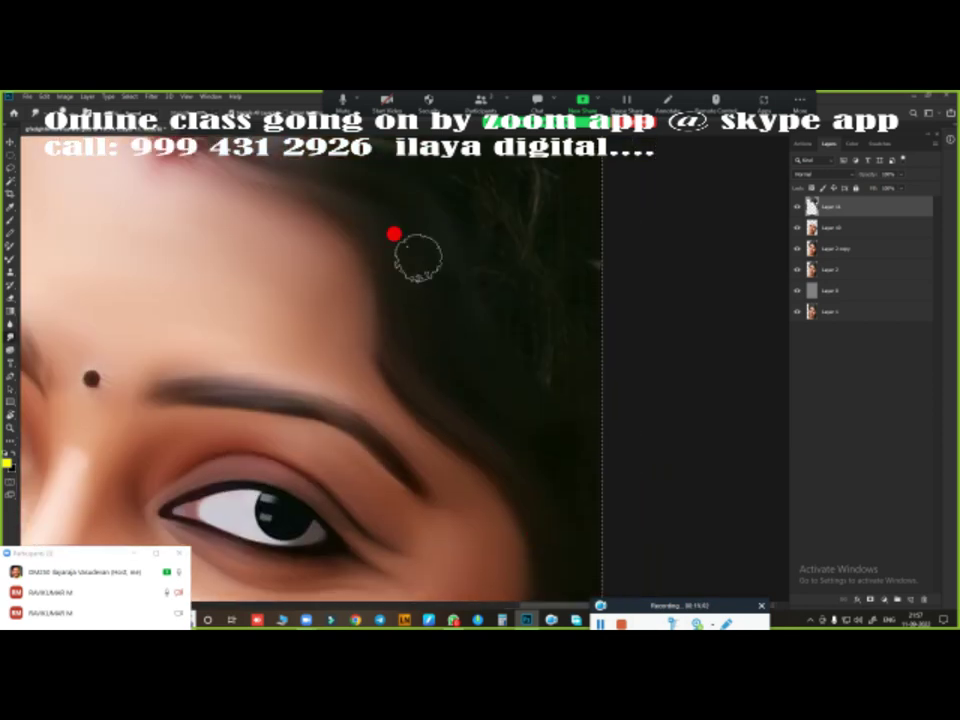
{"action": "scroll", "coordinate": [486, 369], "scroll_direction": "up", "scroll_amount": 2}
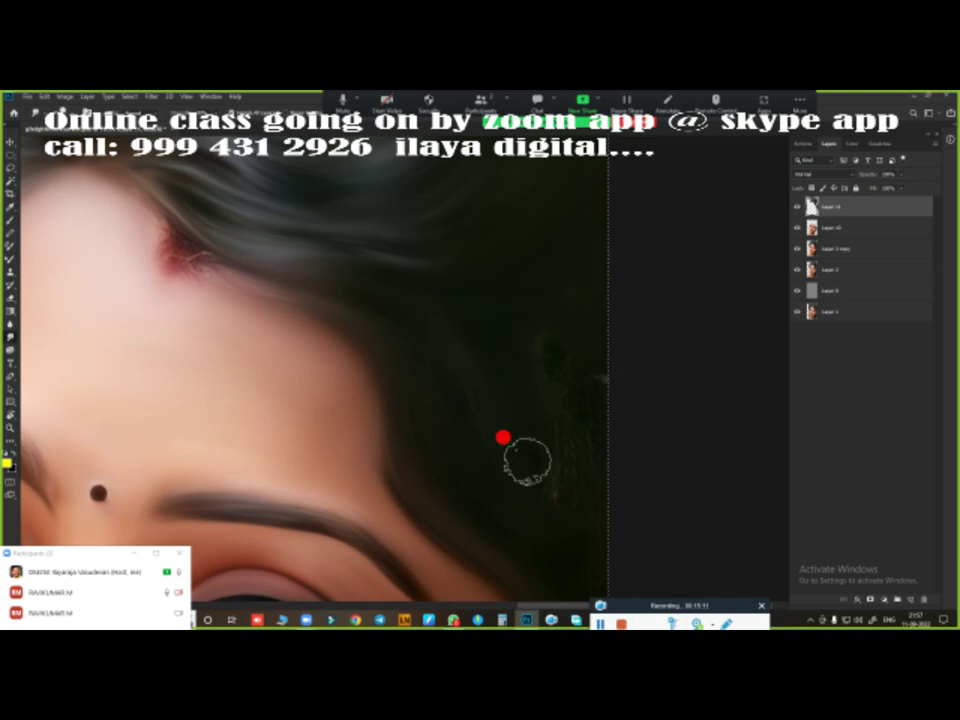
{"action": "scroll", "coordinate": [596, 415], "scroll_direction": "down", "scroll_amount": 2}
{"action": "scroll", "coordinate": [570, 414], "scroll_direction": "down", "scroll_amount": 2}
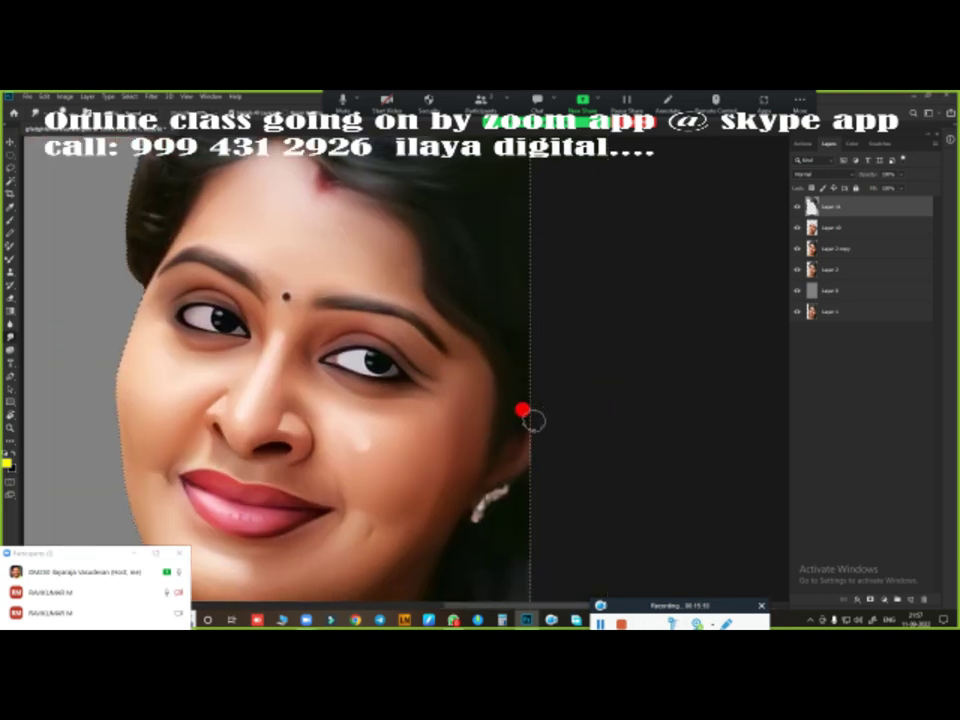
{"action": "scroll", "coordinate": [441, 346], "scroll_direction": "up", "scroll_amount": 3}
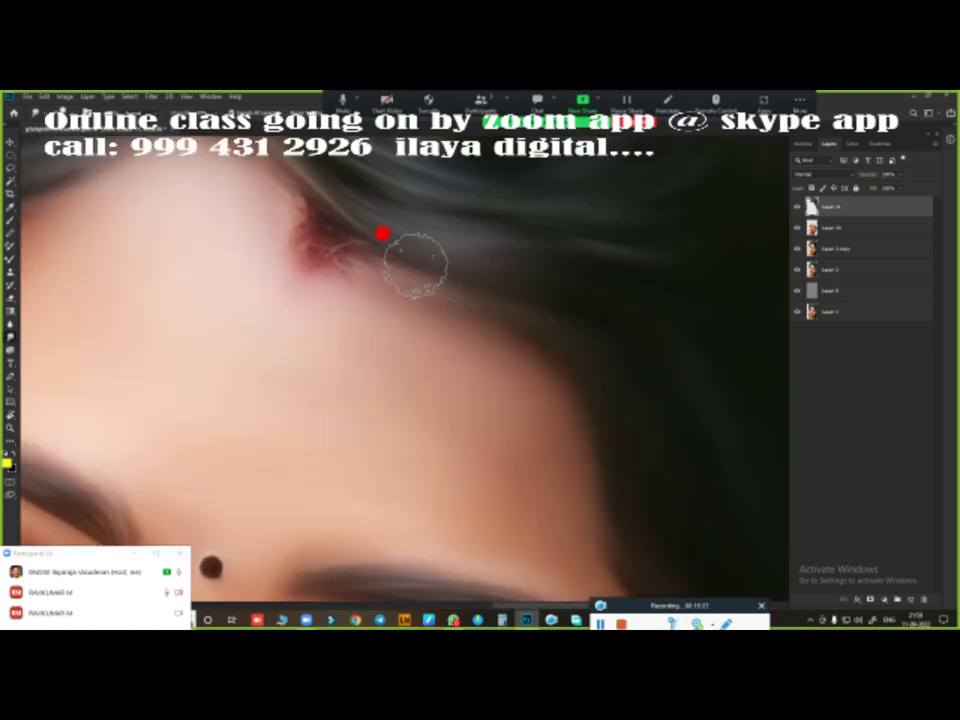
{"action": "scroll", "coordinate": [415, 265], "scroll_direction": "down", "scroll_amount": 3}
{"action": "scroll", "coordinate": [565, 277], "scroll_direction": "up", "scroll_amount": 3}
{"action": "scroll", "coordinate": [465, 316], "scroll_direction": "down", "scroll_amount": 2}
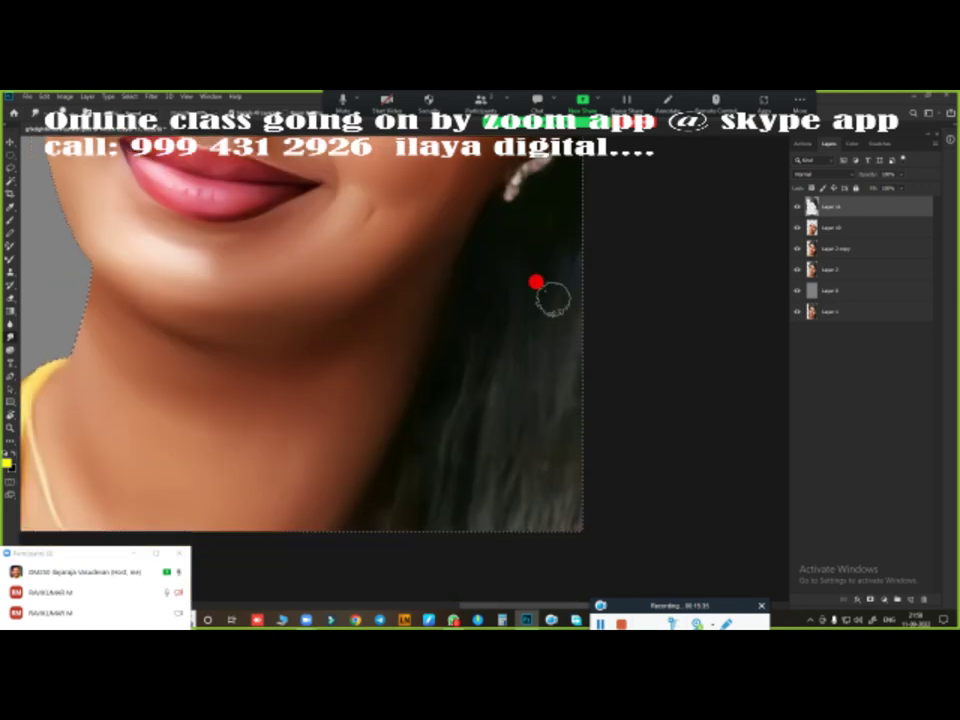
{"action": "mouse_move", "coordinate": [421, 375]}
{"action": "left_mouse_down"}
{"action": "mouse_move", "coordinate": [482, 339]}
{"action": "mouse_move", "coordinate": [405, 463]}
{"action": "mouse_move", "coordinate": [437, 418]}
{"action": "left_mouse_up"}
Step: Rotate the canvas view and smudge the hair's outer edge and neck side into even strands
{"action": "scroll", "coordinate": [376, 308], "scroll_direction": "down", "scroll_amount": 3}
{"action": "scroll", "coordinate": [437, 422], "scroll_direction": "up", "scroll_amount": 3}
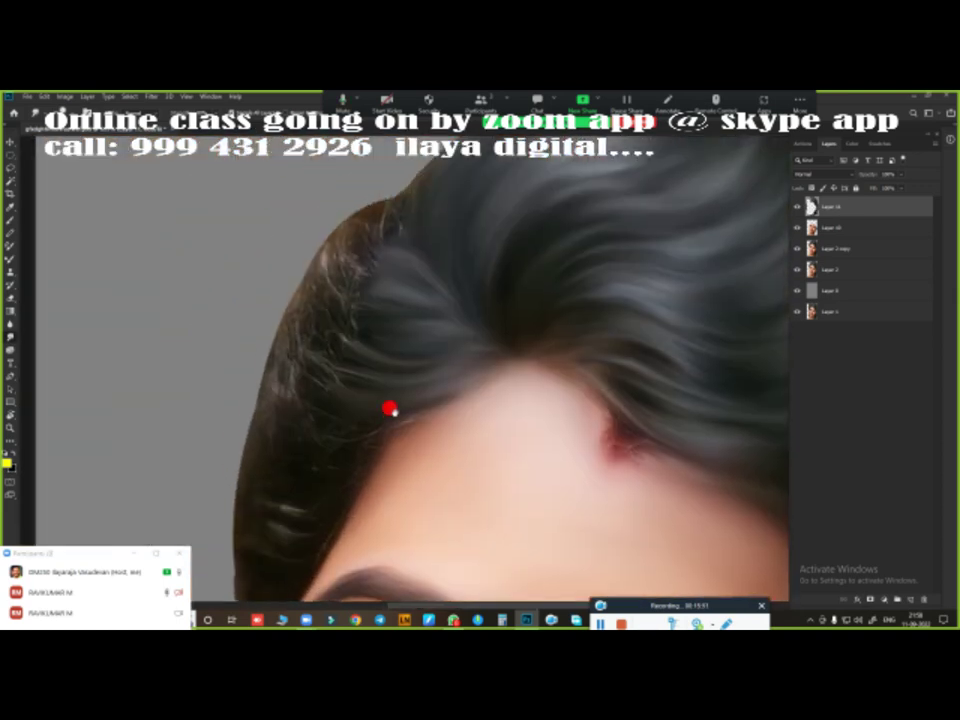
{"action": "scroll", "coordinate": [390, 407], "scroll_direction": "down", "scroll_amount": 1}
{"action": "key", "text": "r"}
{"action": "mouse_move", "coordinate": [364, 373]}
{"action": "left_mouse_down"}
{"action": "mouse_move", "coordinate": [209, 450]}
{"action": "mouse_move", "coordinate": [529, 401]}
{"action": "left_mouse_up"}
{"action": "scroll", "coordinate": [516, 334], "scroll_direction": "up", "scroll_amount": 2}
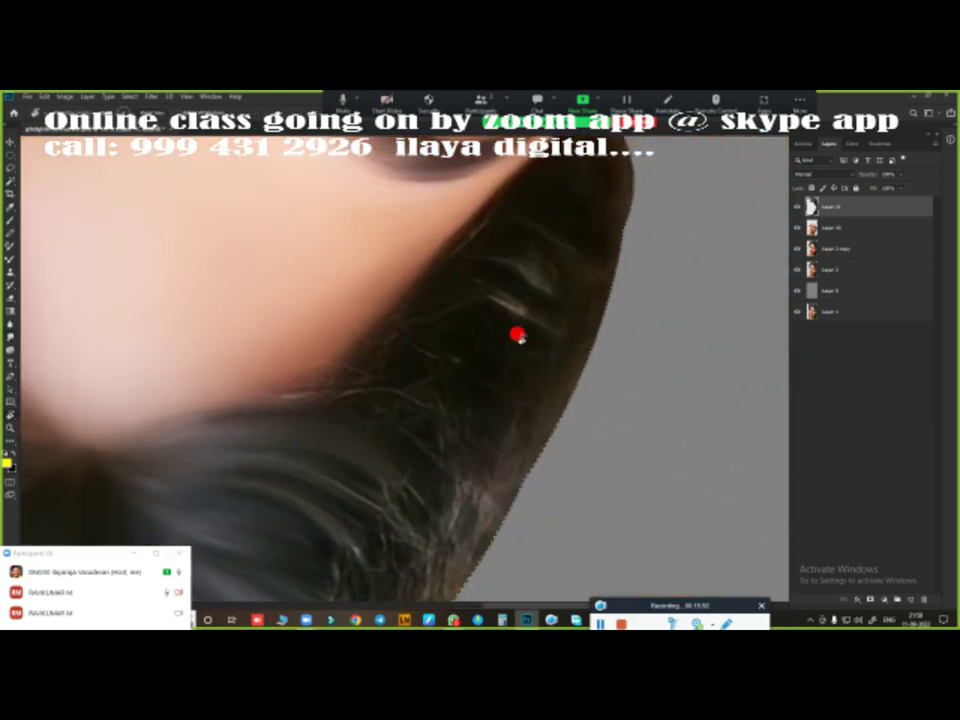
{"action": "key", "text": "b"}
{"action": "left_click_drag", "start_coordinate": [358, 401], "coordinate": [484, 390]}
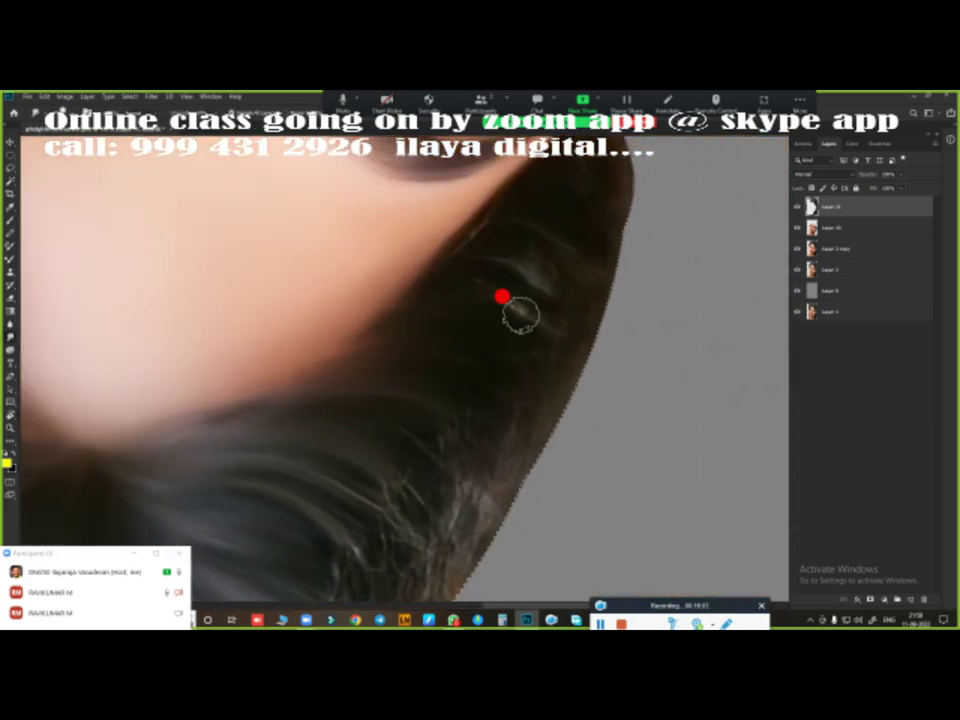
{"action": "mouse_move", "coordinate": [492, 237]}
{"action": "left_mouse_down"}
{"action": "mouse_move", "coordinate": [448, 234]}
{"action": "mouse_move", "coordinate": [272, 388]}
{"action": "mouse_move", "coordinate": [465, 521]}
{"action": "mouse_move", "coordinate": [537, 370]}
{"action": "mouse_move", "coordinate": [540, 454]}
{"action": "left_mouse_up"}
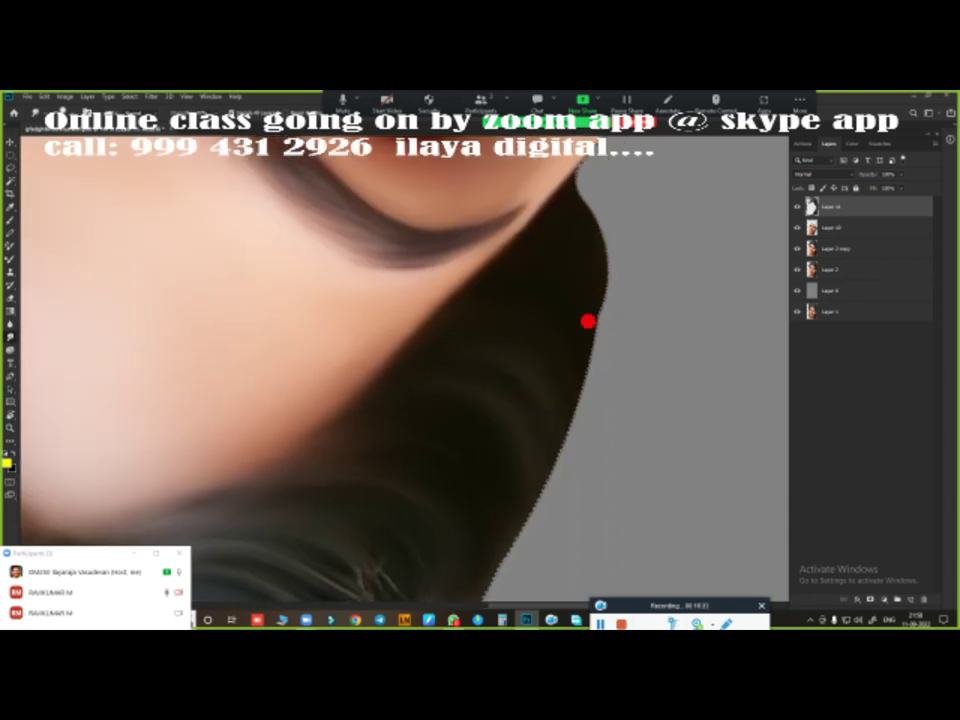
Step: Smudge the messy hair texture at the top of the head into smooth strands
{"action": "left_click_drag", "start_coordinate": [587, 321], "coordinate": [476, 321]}
{"action": "left_click_drag", "start_coordinate": [405, 340], "coordinate": [375, 493]}
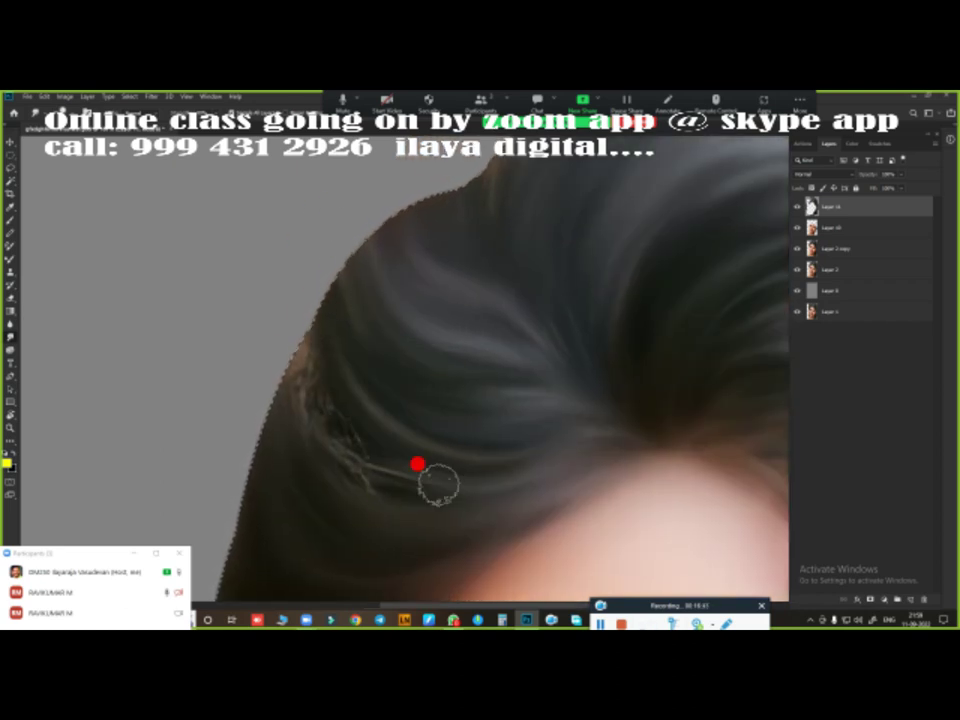
{"action": "left_click_drag", "start_coordinate": [418, 403], "coordinate": [279, 378]}
{"action": "scroll", "coordinate": [463, 253], "scroll_direction": "down", "scroll_amount": 1}
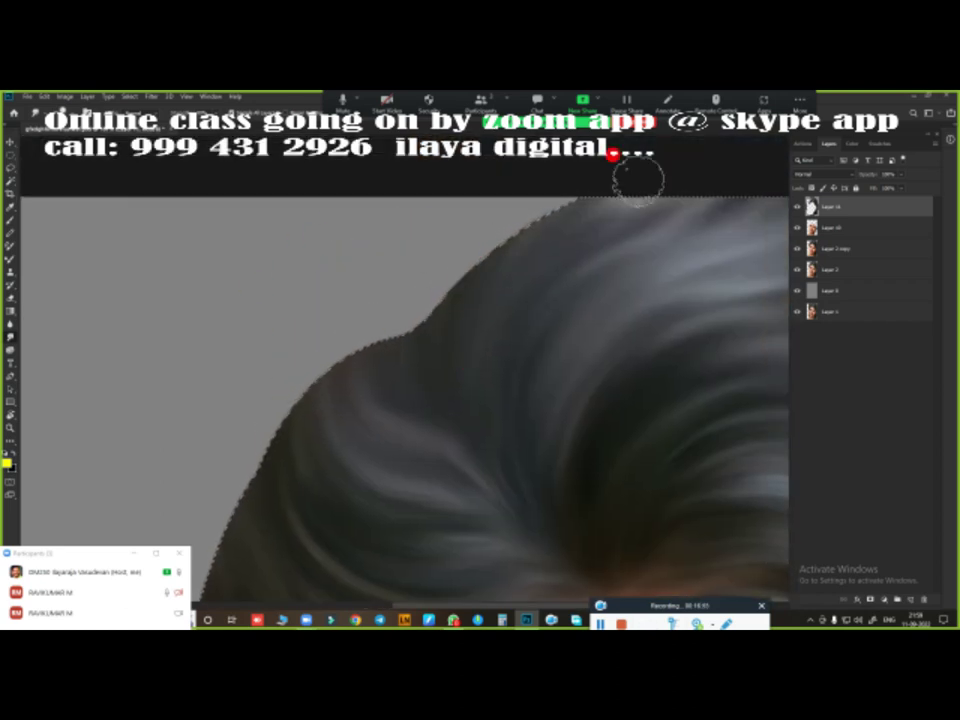
{"action": "scroll", "coordinate": [617, 154], "scroll_direction": "down", "scroll_amount": 3}
{"action": "scroll", "coordinate": [480, 285], "scroll_direction": "up", "scroll_amount": 4}
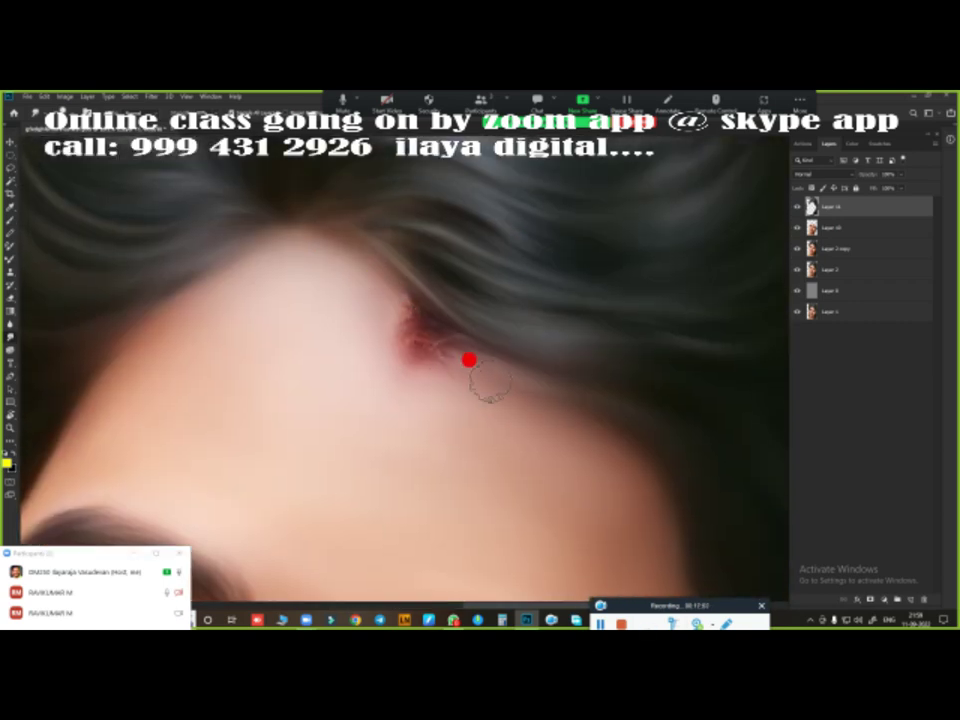
Step: Zoom out to the full portrait and merge the hair layer into the portrait layer below
{"action": "scroll", "coordinate": [460, 300], "scroll_direction": "down", "scroll_amount": 5}
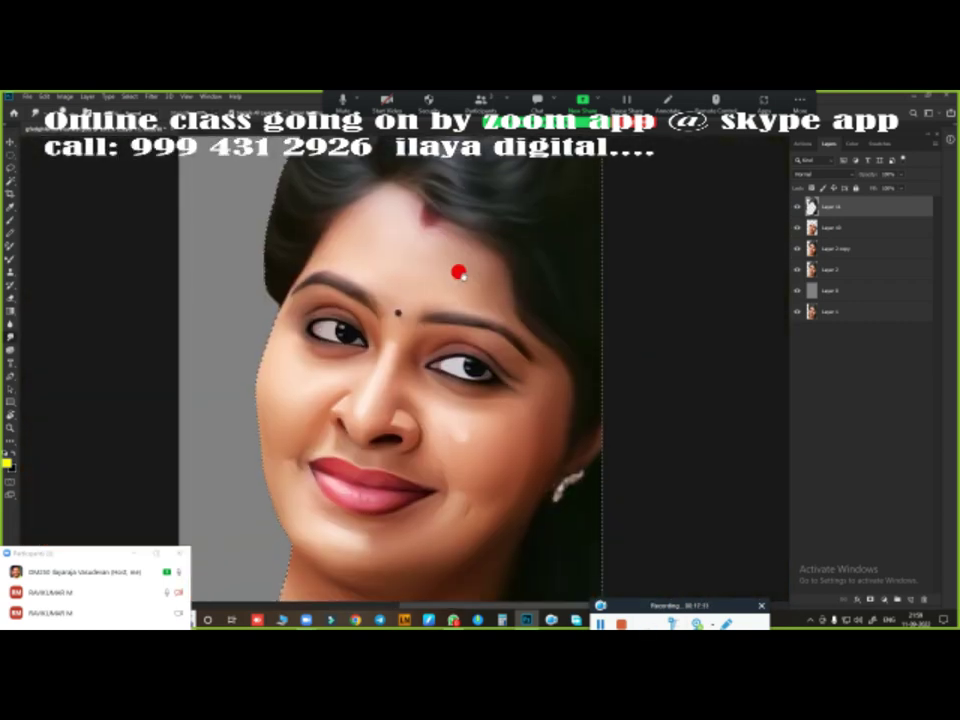
{"action": "scroll", "coordinate": [594, 377], "scroll_direction": "down", "scroll_amount": 3}
{"action": "left_click", "coordinate": [836, 227]}
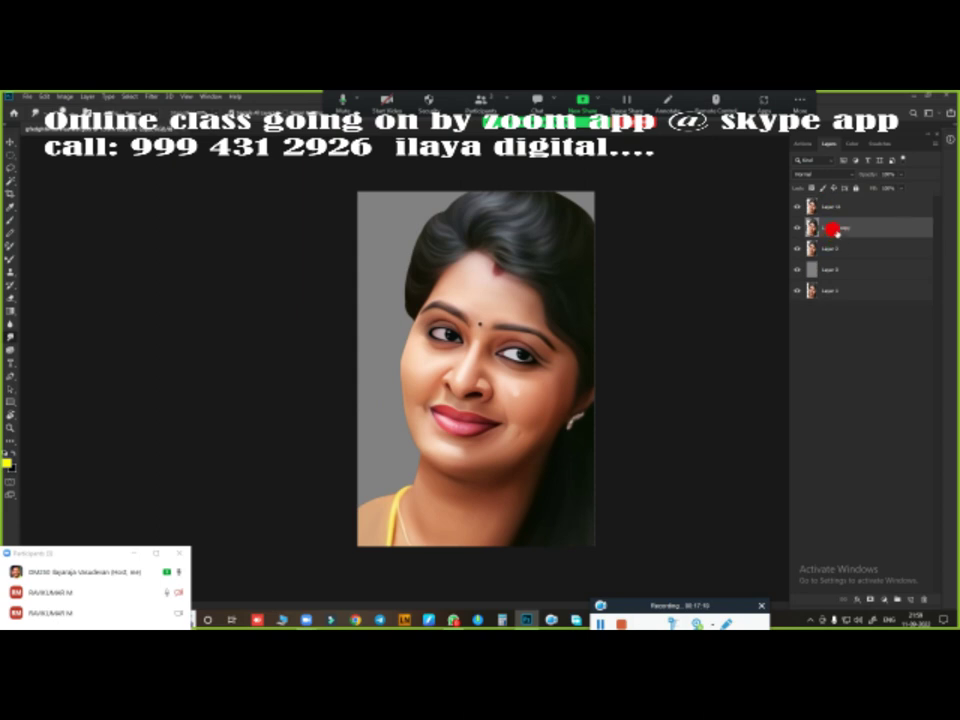
{"action": "key", "text": "Delete"}
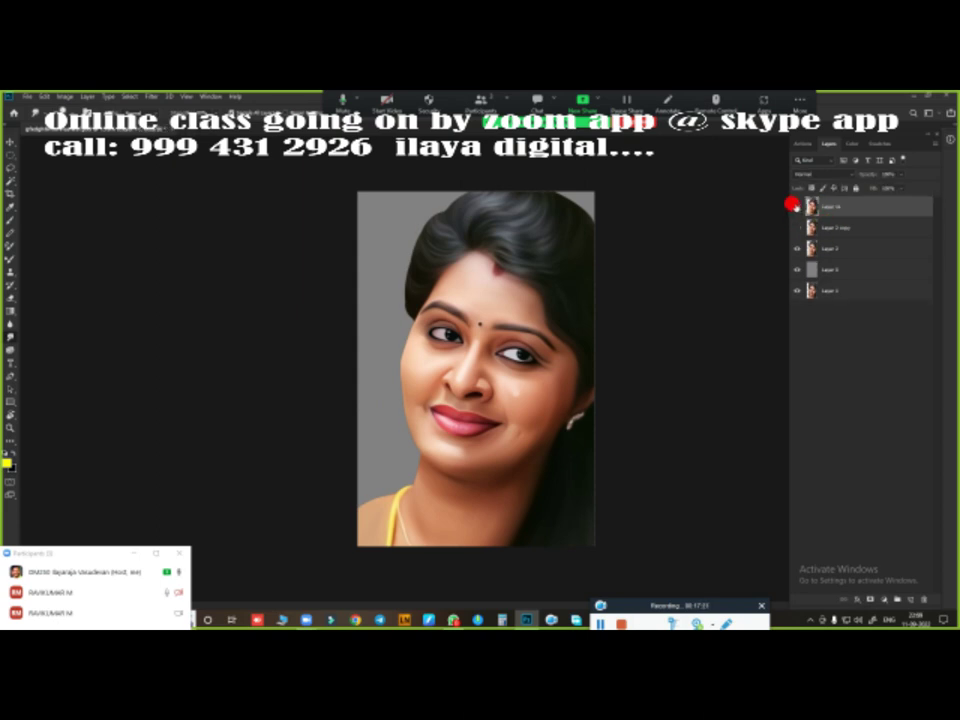